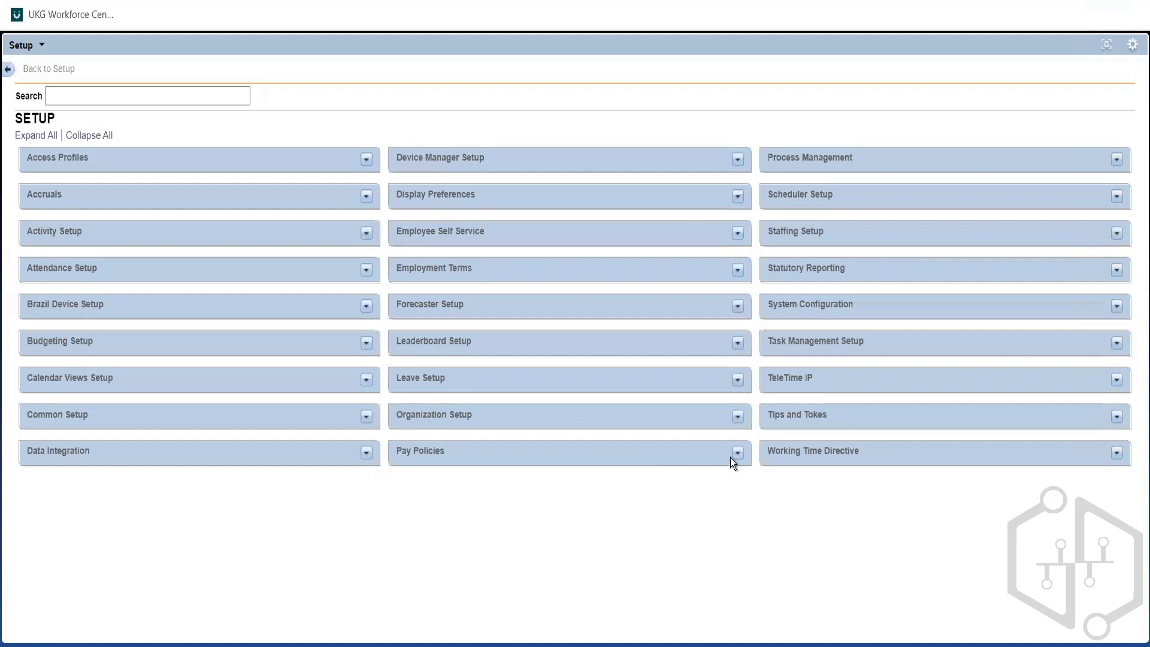
Step: Expand the Pay Policies section of the setup page to show its rule building blocks
{"action": "left_click", "coordinate": [737, 453]}
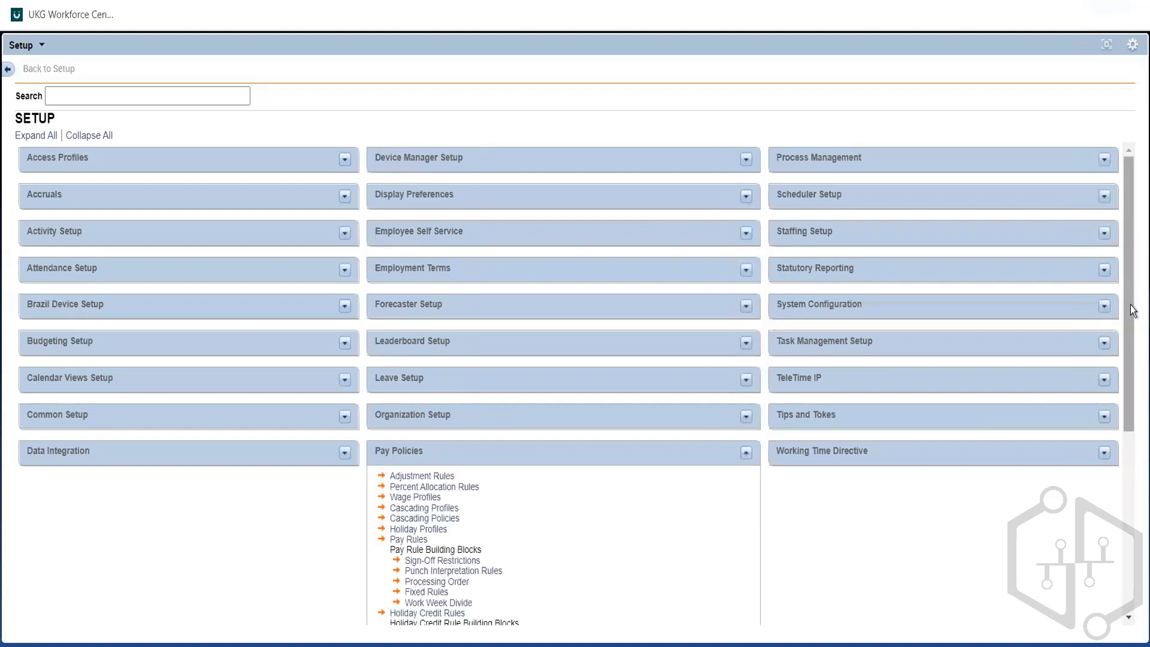
{"action": "left_click_drag", "start_coordinate": [1130, 302], "coordinate": [1130, 523]}
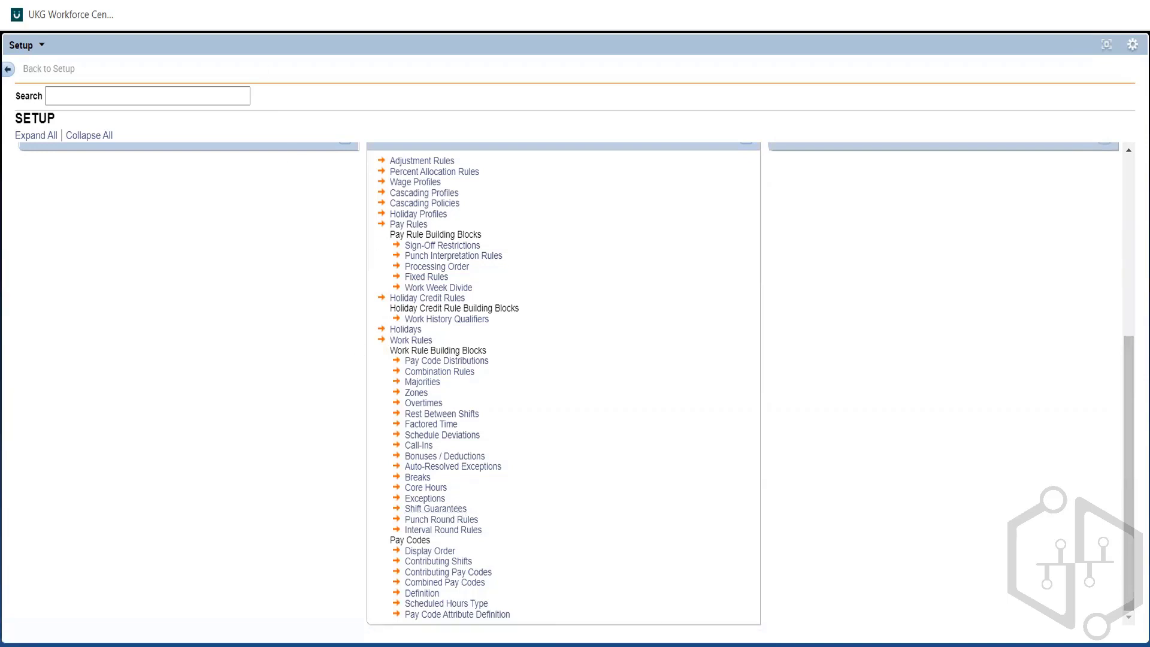
Step: Search Google for "kronos punch round rules" in a new browser tab and open the Kronos Rounding Rules PDF in its own tab
{"action": "key", "text": "ctrl+t"}
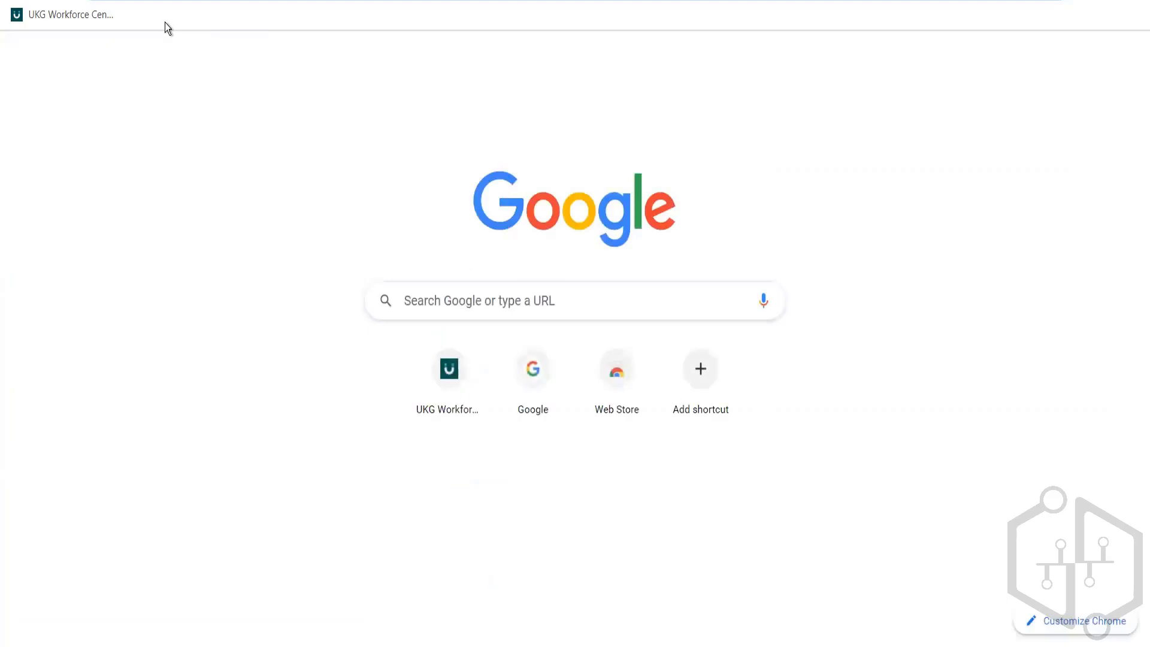
{"action": "type", "text": "kr"}
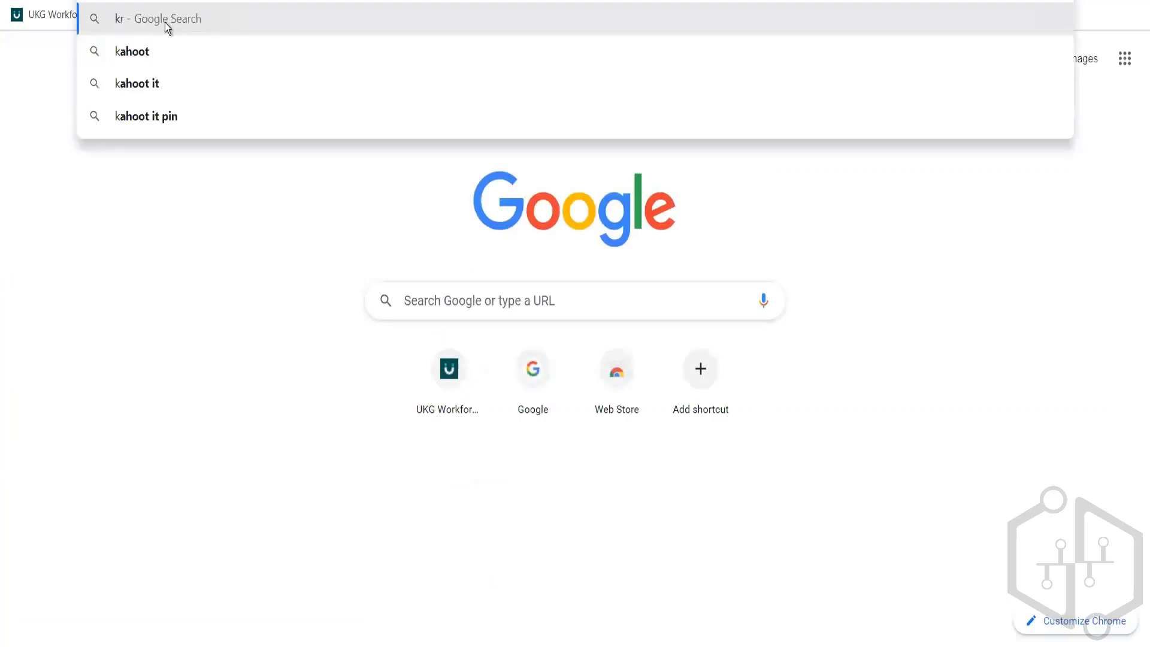
{"action": "type", "text": "onos"}
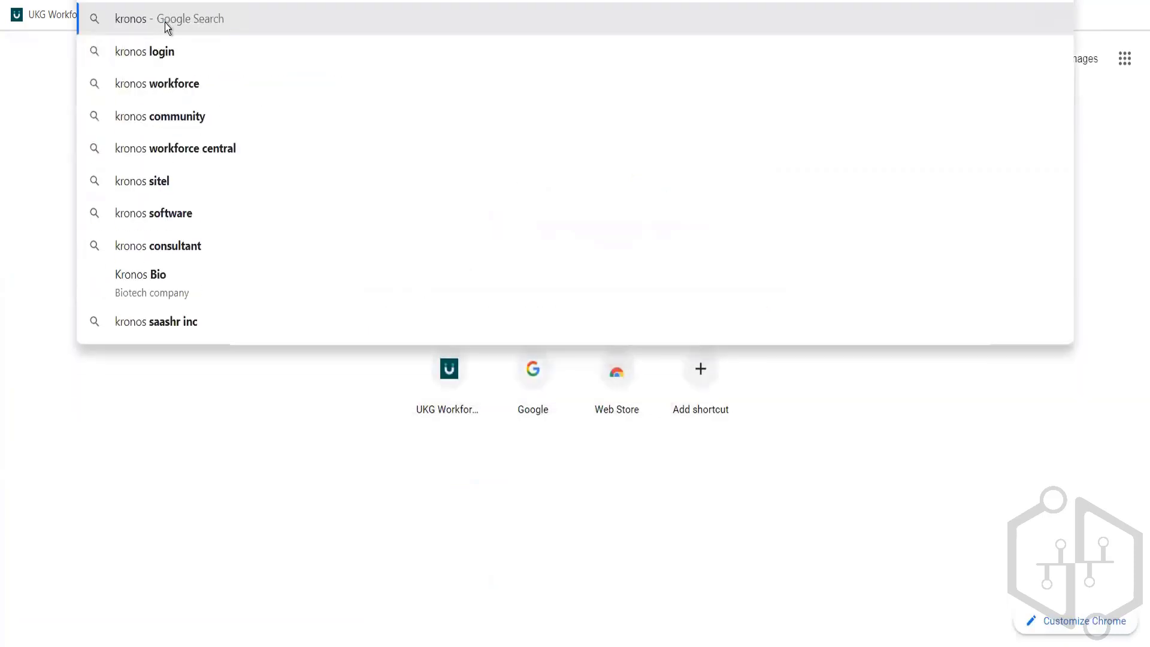
{"action": "type", "text": " punch"}
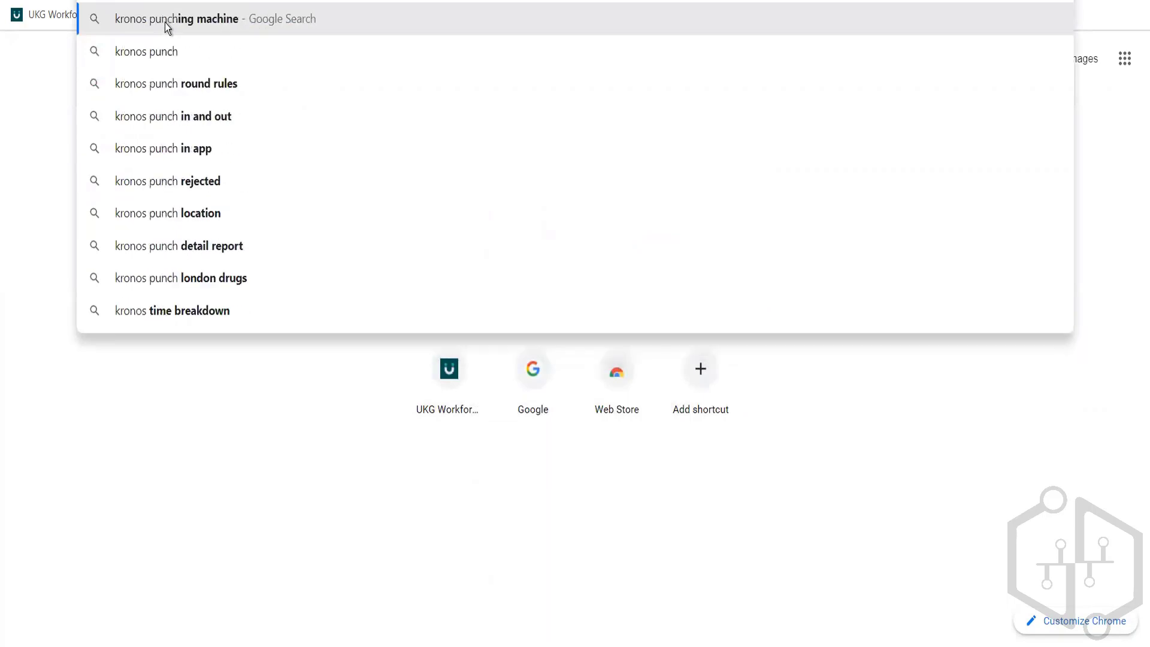
{"action": "left_click", "coordinate": [203, 74]}
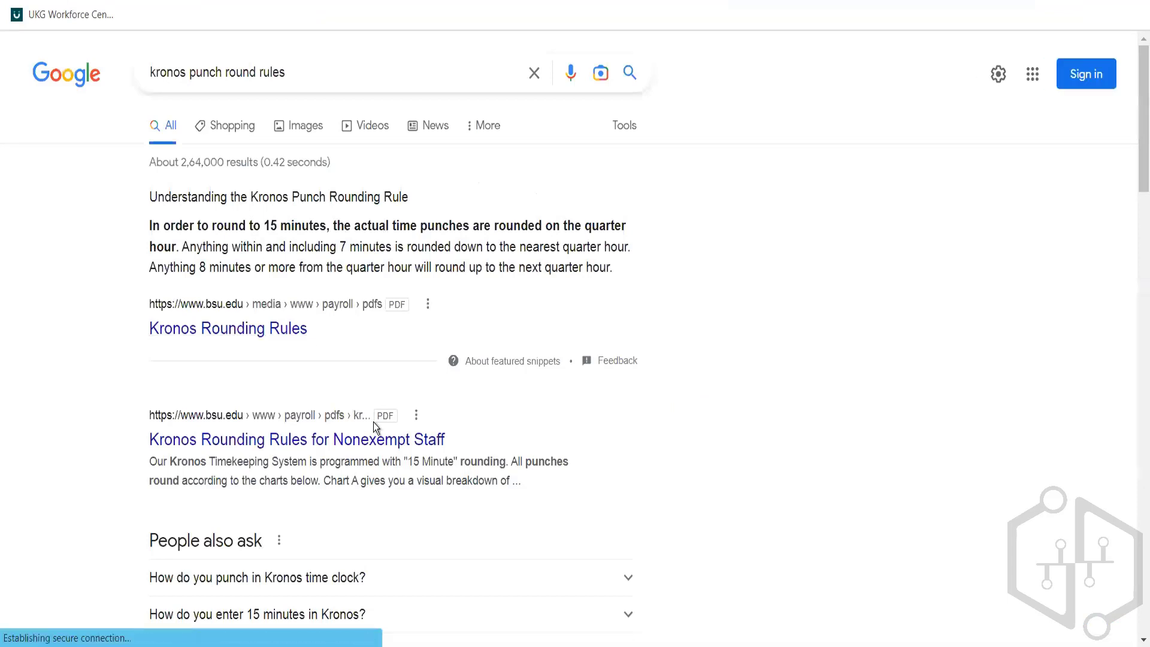
{"action": "right_click", "coordinate": [244, 329]}
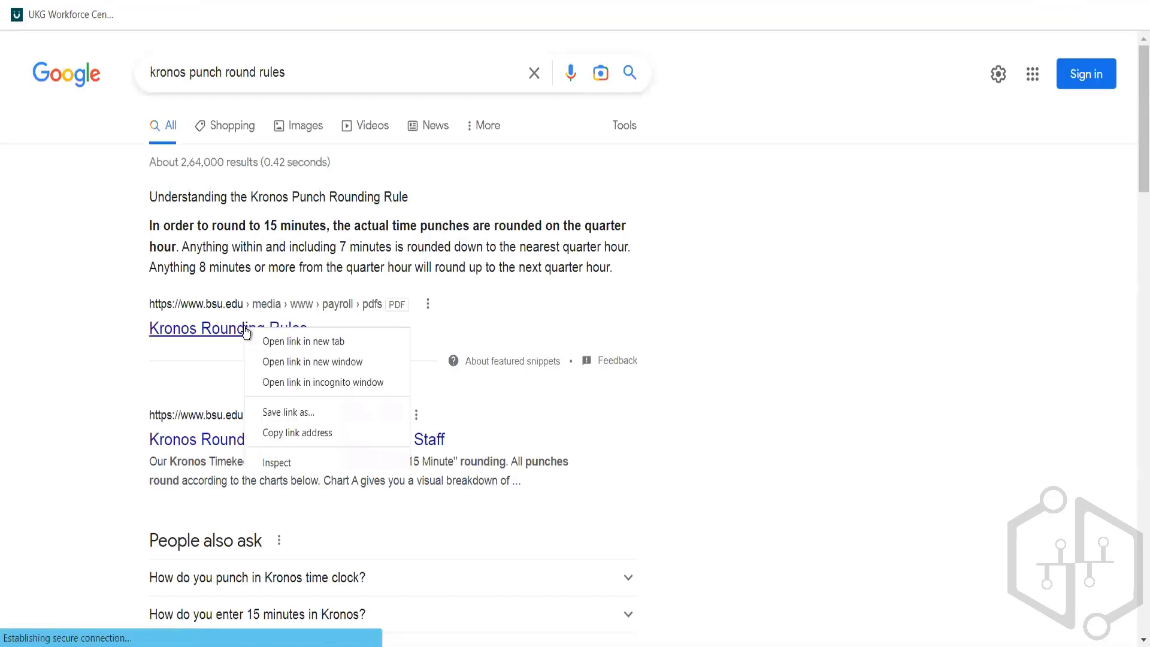
{"action": "left_click", "coordinate": [276, 343]}
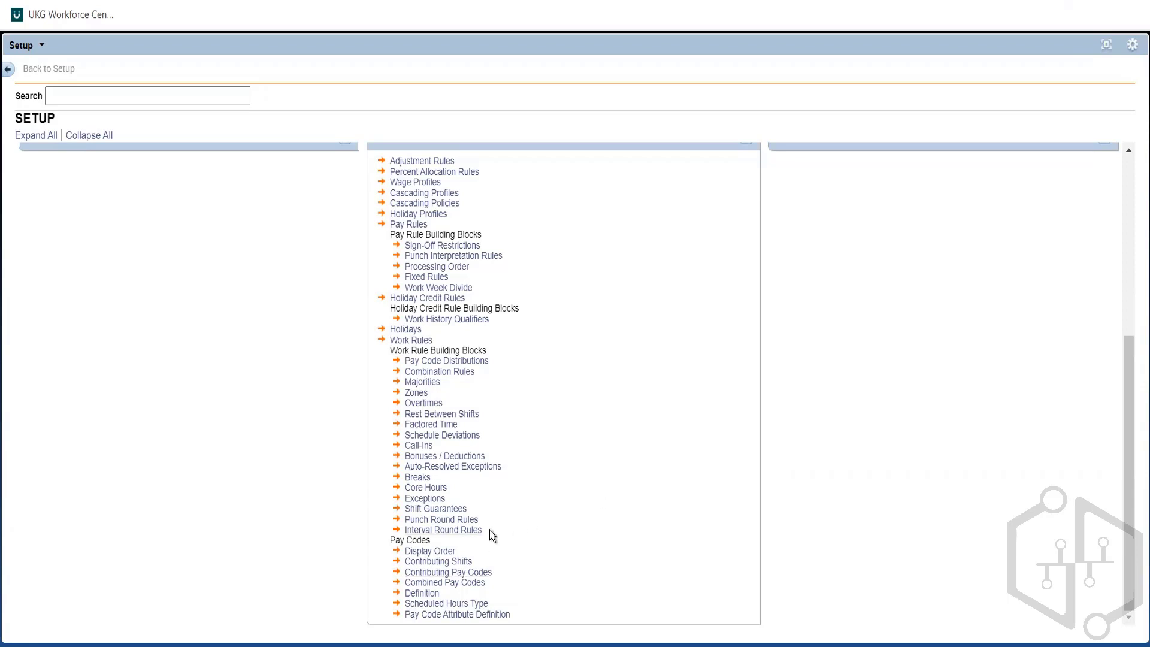
Step: Open the Punch Round Rules from the work rule building blocks and bring up the form for a new rule
{"action": "left_click_drag", "start_coordinate": [491, 530], "coordinate": [400, 533]}
{"action": "left_click", "coordinate": [489, 533]}
{"action": "triple_click", "coordinate": [439, 539]}
{"action": "left_click_drag", "start_coordinate": [484, 516], "coordinate": [417, 520]}
{"action": "left_click", "coordinate": [418, 520]}
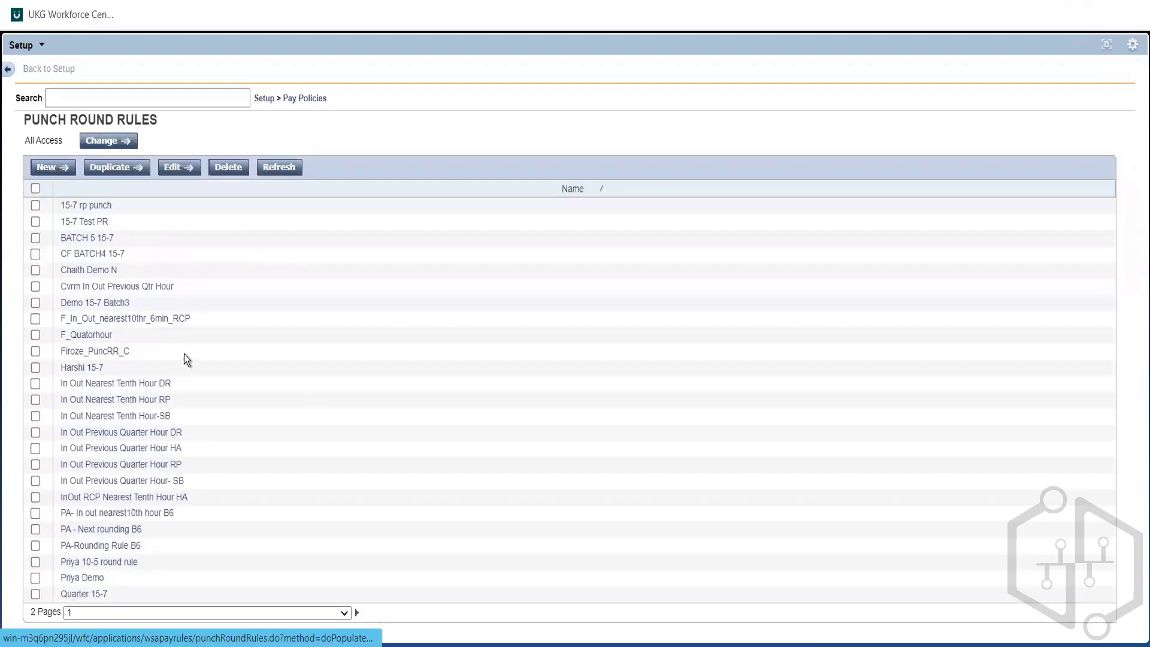
{"action": "left_click", "coordinate": [53, 167]}
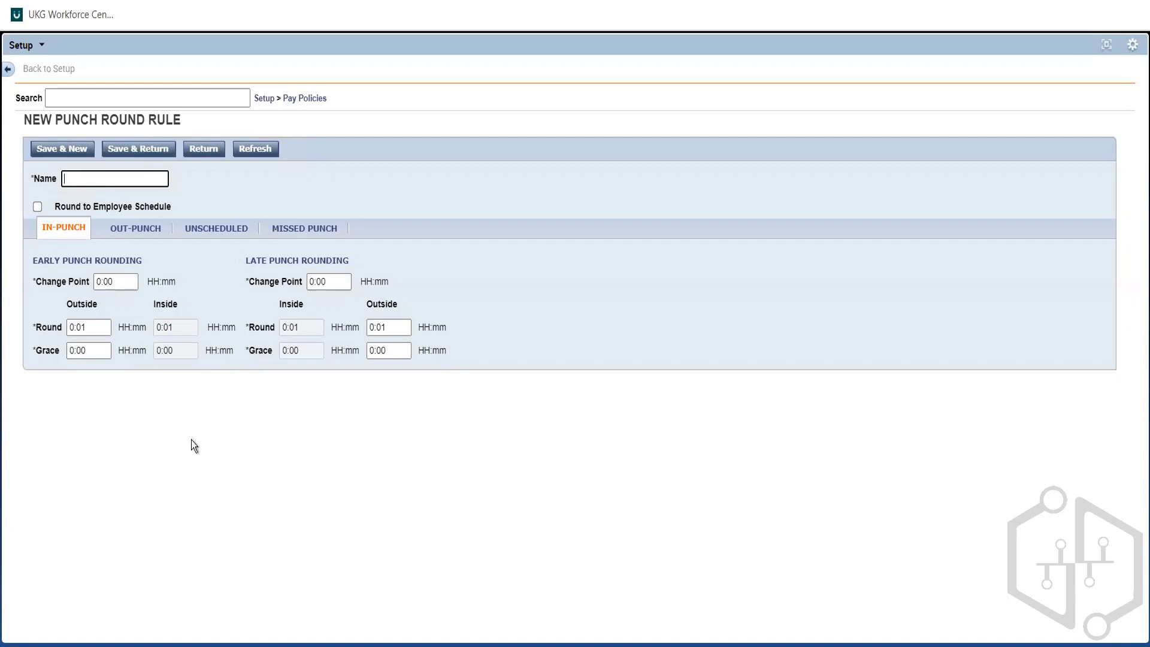
Step: Consult the Kronos Rounding Rules PDF, then return to the new punch round rule form with the Setup widget maximized
{"action": "left_click", "coordinate": [1104, 52]}
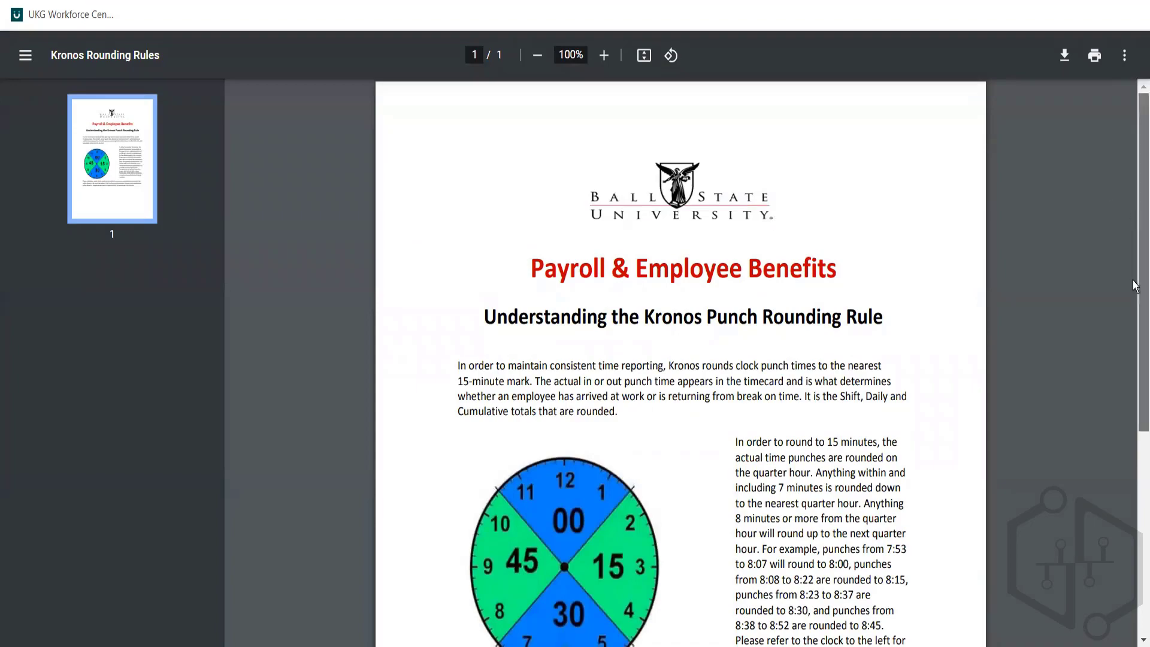
{"action": "left_click_drag", "start_coordinate": [1135, 223], "coordinate": [1134, 184]}
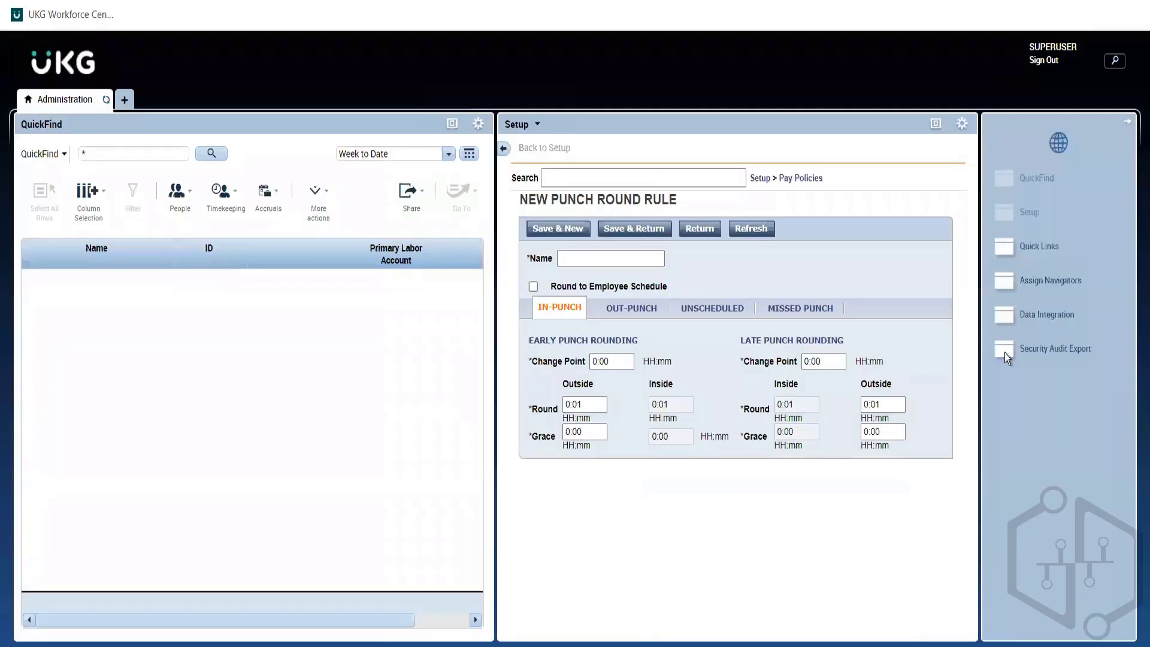
{"action": "left_click", "coordinate": [934, 126]}
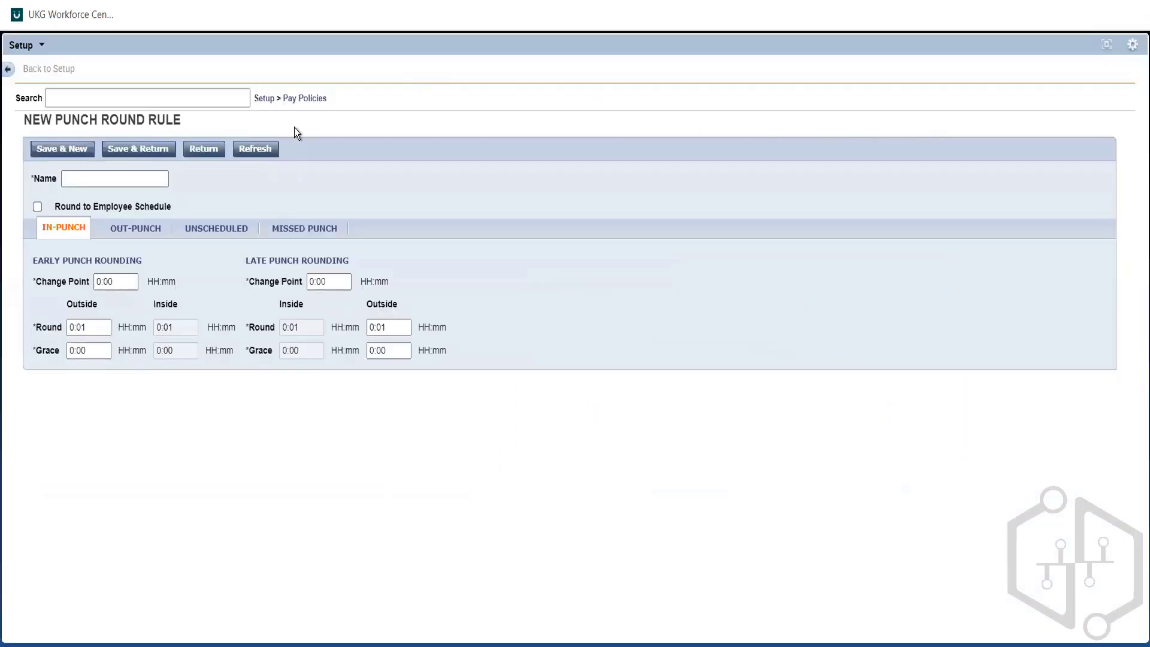
Step: Open the Schedule Deviations page under Pay Policies and add a new rule row named Aus FT
{"action": "left_click", "coordinate": [312, 99]}
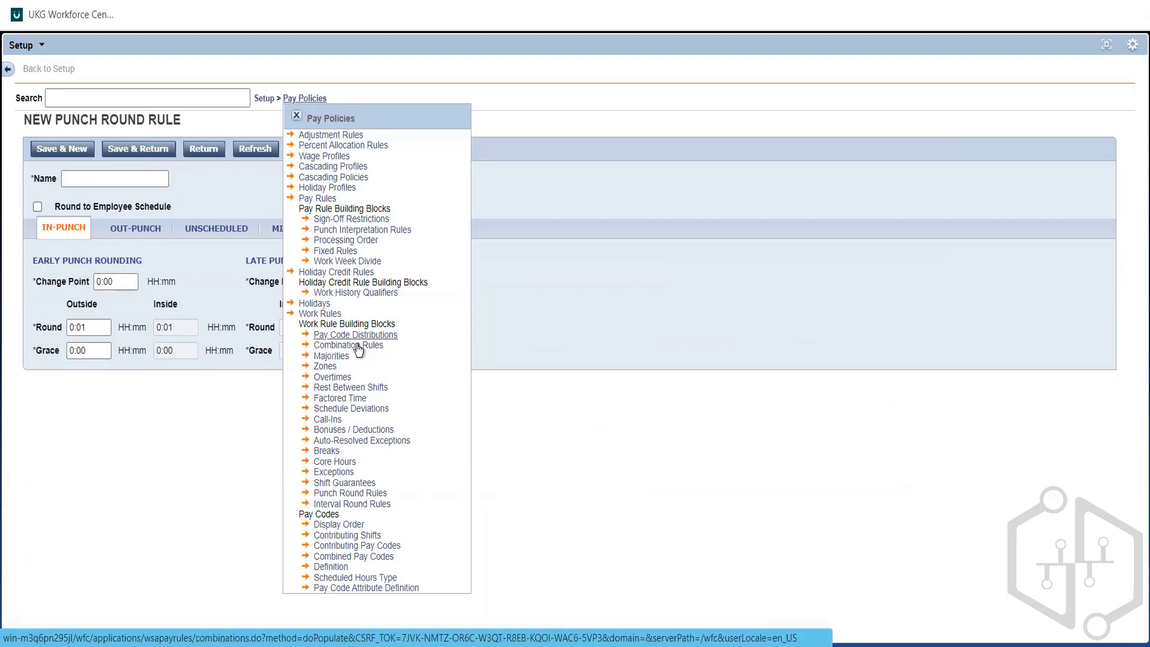
{"action": "left_click", "coordinate": [377, 410]}
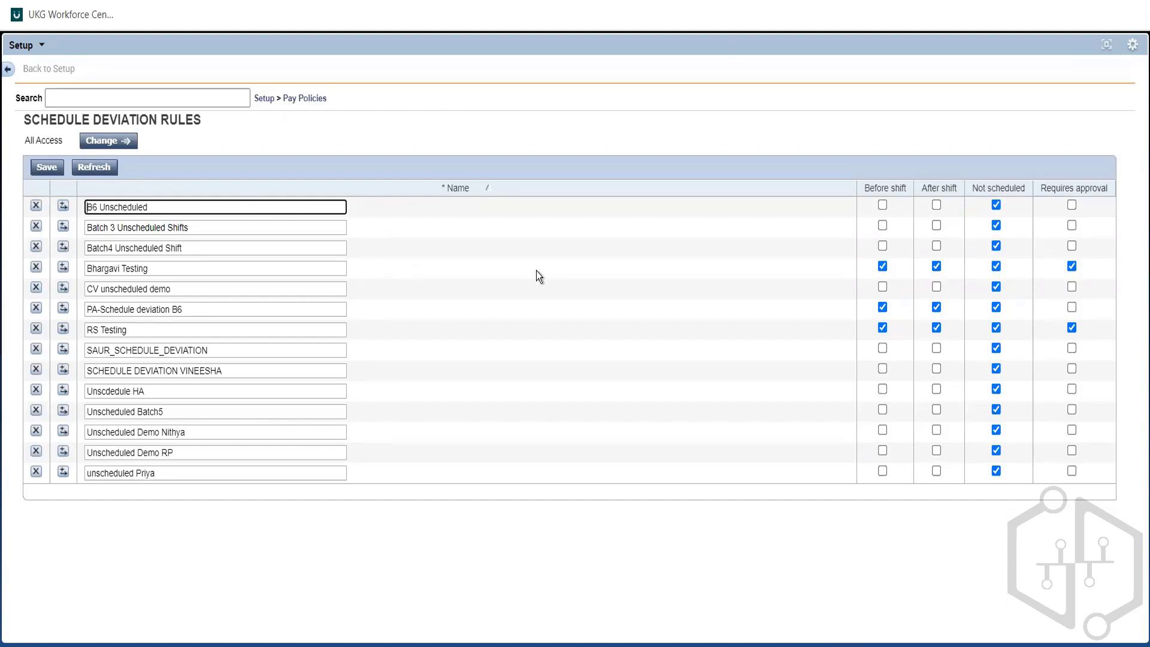
{"action": "left_click", "coordinate": [670, 325]}
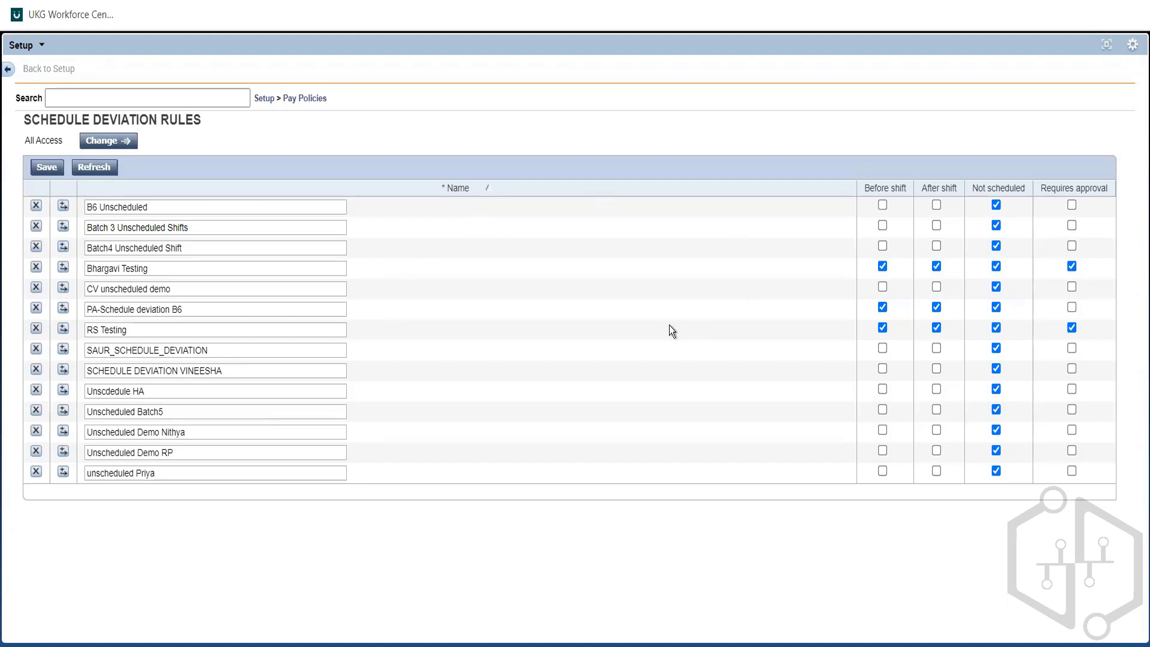
{"action": "left_click", "coordinate": [63, 473]}
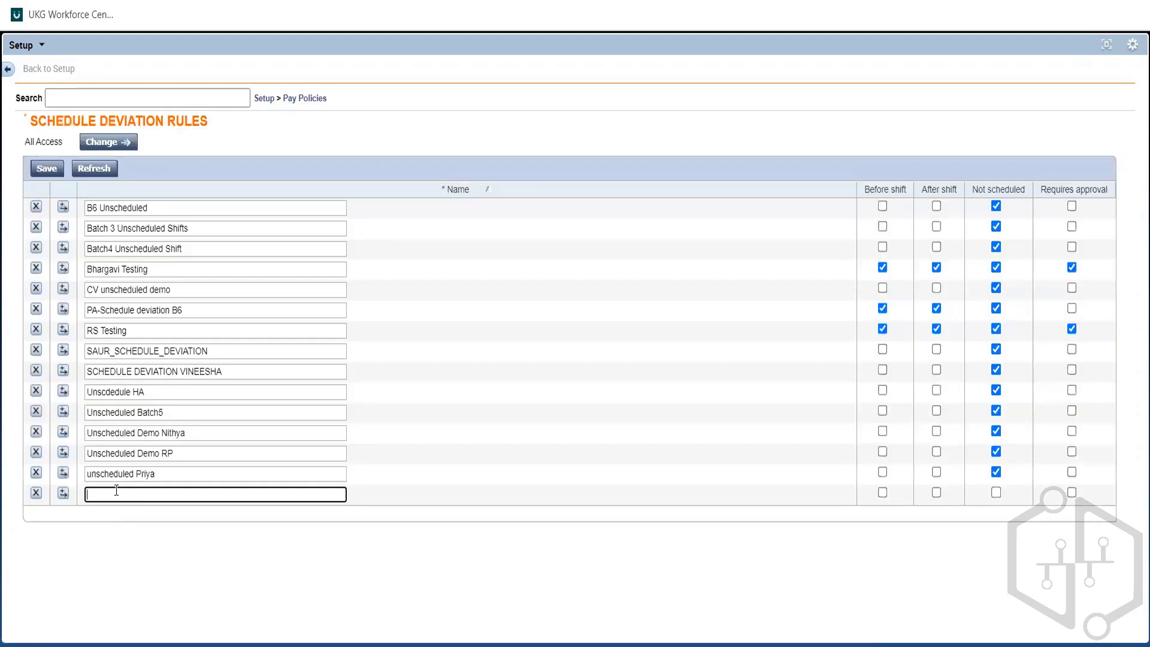
{"action": "type", "text": "Aus FT"}
{"action": "left_click", "coordinate": [355, 481]}
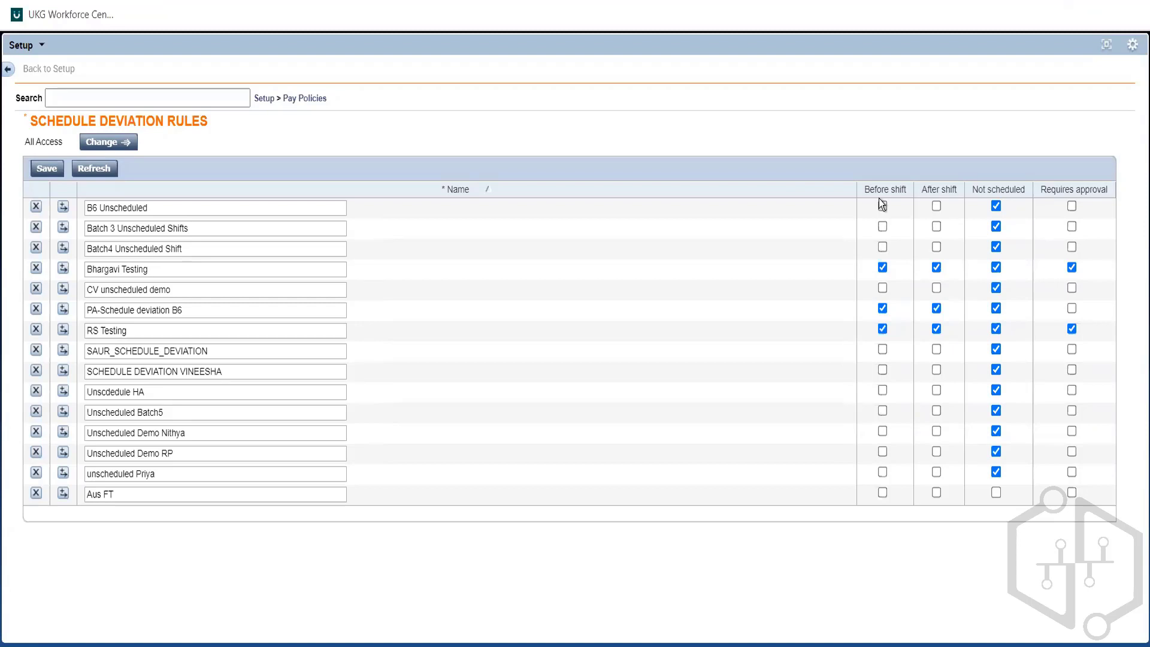
Step: Enable Before shift and After shift for the Aus FT schedule deviation rule and save
{"action": "left_click_drag", "start_coordinate": [861, 189], "coordinate": [922, 189]}
{"action": "left_click", "coordinate": [921, 193]}
{"action": "triple_click", "coordinate": [922, 192]}
{"action": "double_click", "coordinate": [881, 180]}
{"action": "triple_click", "coordinate": [882, 186]}
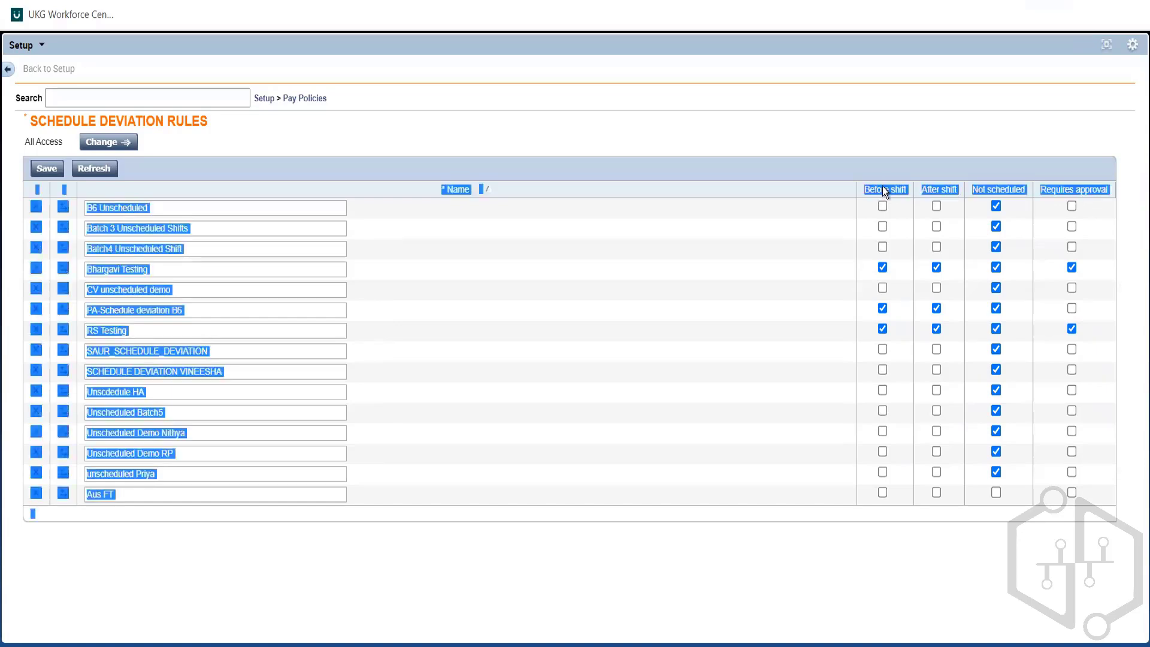
{"action": "left_click", "coordinate": [883, 186]}
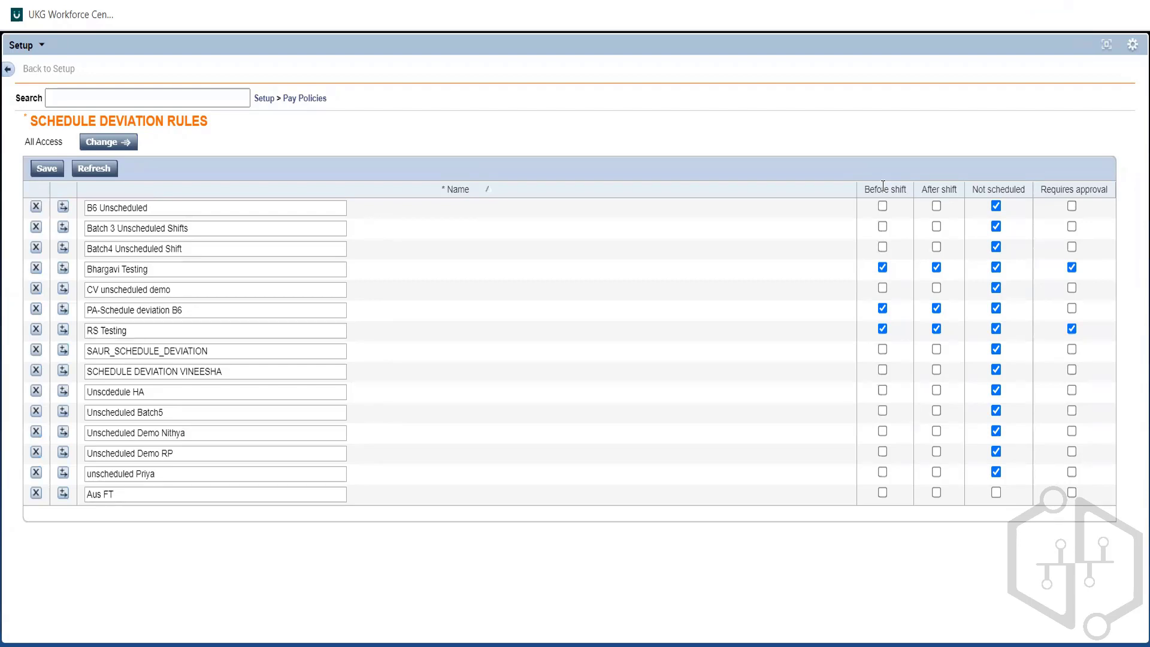
{"action": "double_click", "coordinate": [882, 186]}
{"action": "left_click", "coordinate": [47, 168]}
Step: Open the Aus FT pay code distribution and examine its Zone, Schedule Deviation column
{"action": "mouse_move", "coordinate": [292, 100]}
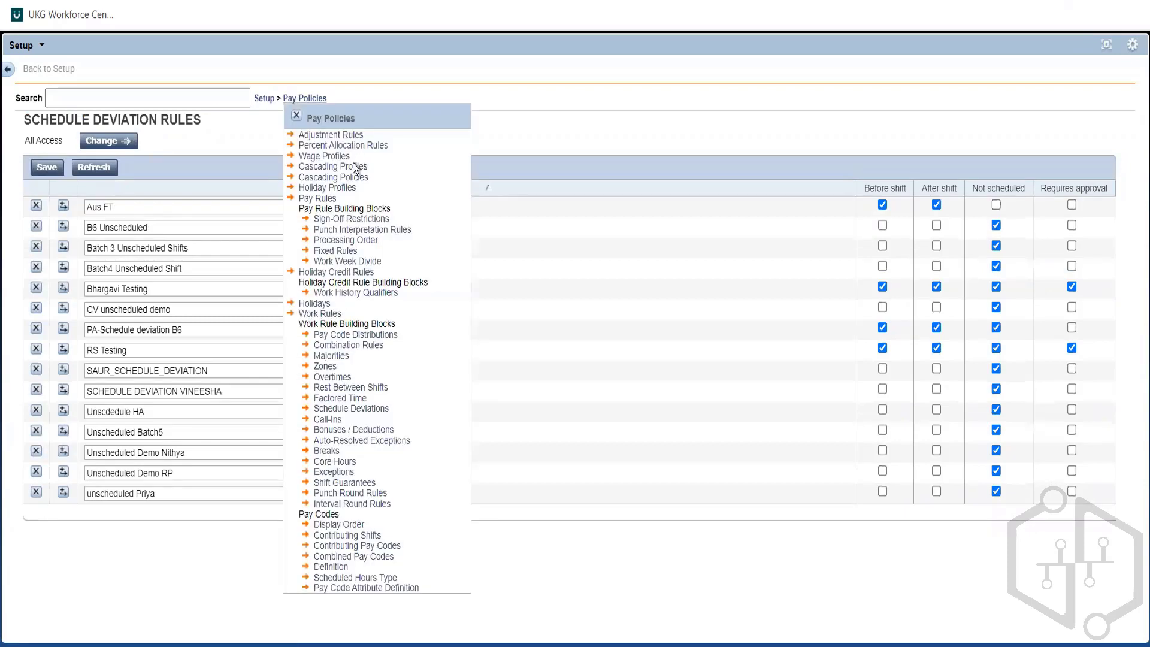
{"action": "left_click", "coordinate": [357, 335]}
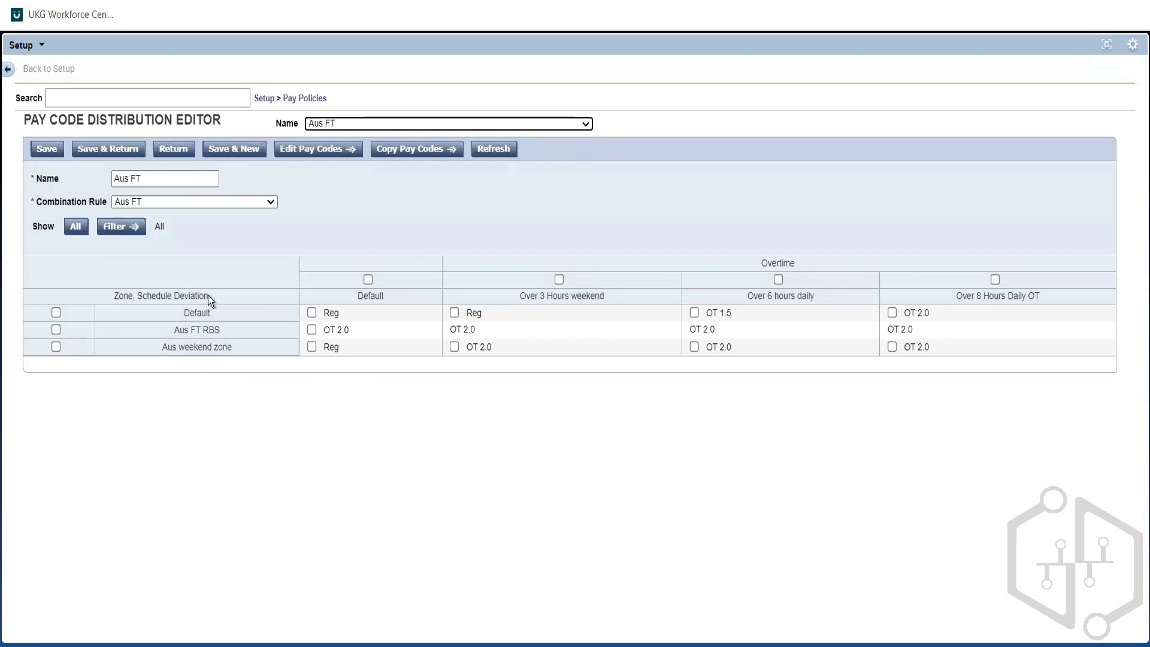
{"action": "left_click_drag", "start_coordinate": [207, 296], "coordinate": [102, 291]}
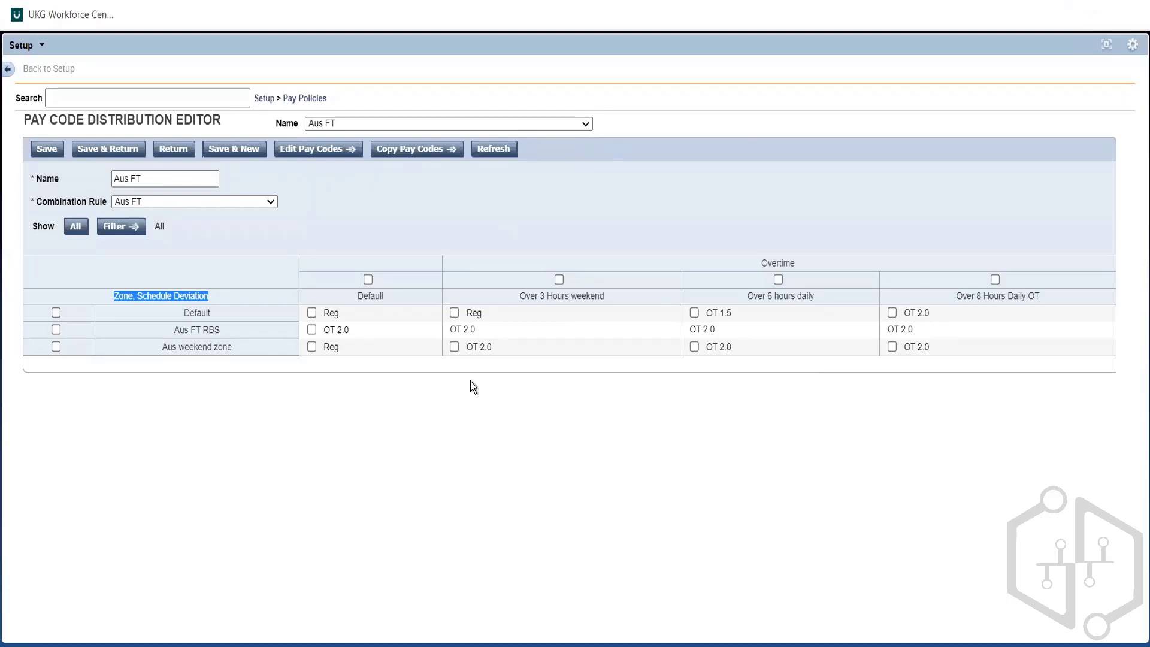
{"action": "double_click", "coordinate": [206, 291]}
{"action": "left_click", "coordinate": [207, 299]}
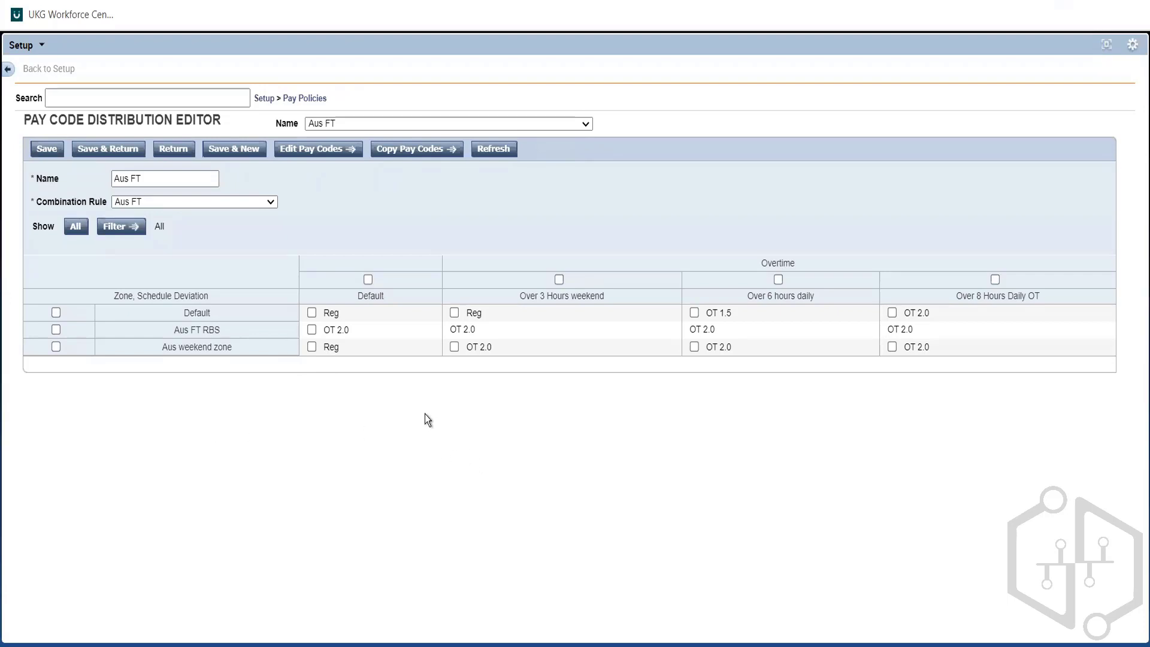
{"action": "triple_click", "coordinate": [207, 295]}
{"action": "double_click", "coordinate": [205, 296]}
{"action": "left_click", "coordinate": [205, 296]}
Step: Open the Core Hours rules under Pay Policies and bring up the form for a new core hour rule
{"action": "left_click", "coordinate": [299, 100]}
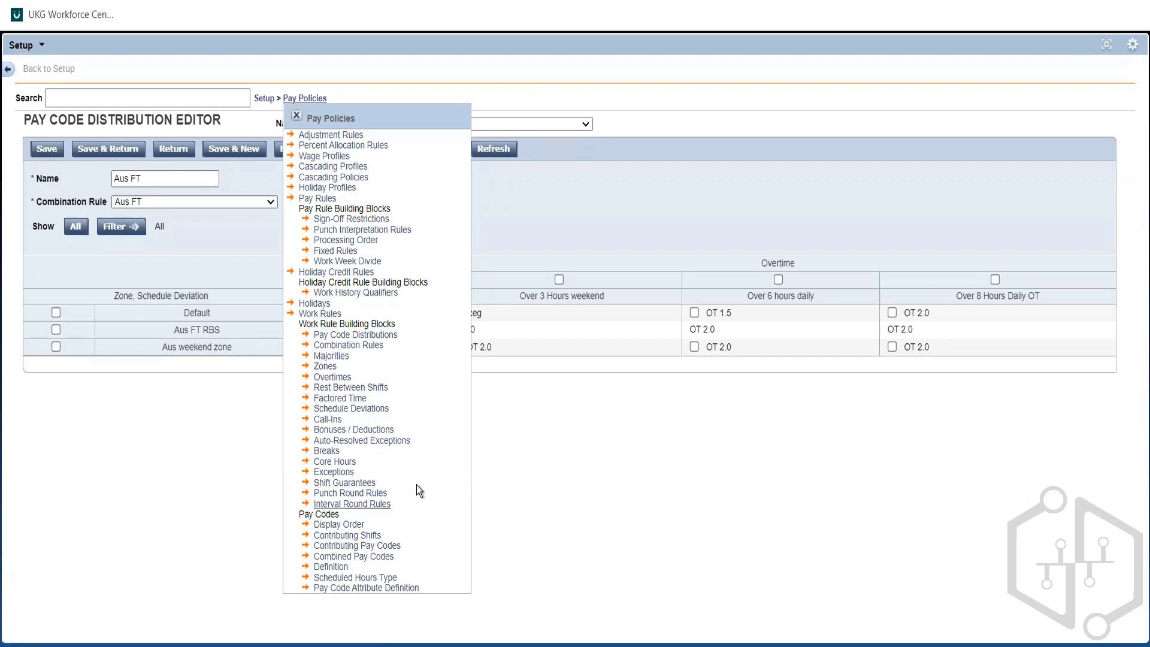
{"action": "left_click", "coordinate": [334, 462]}
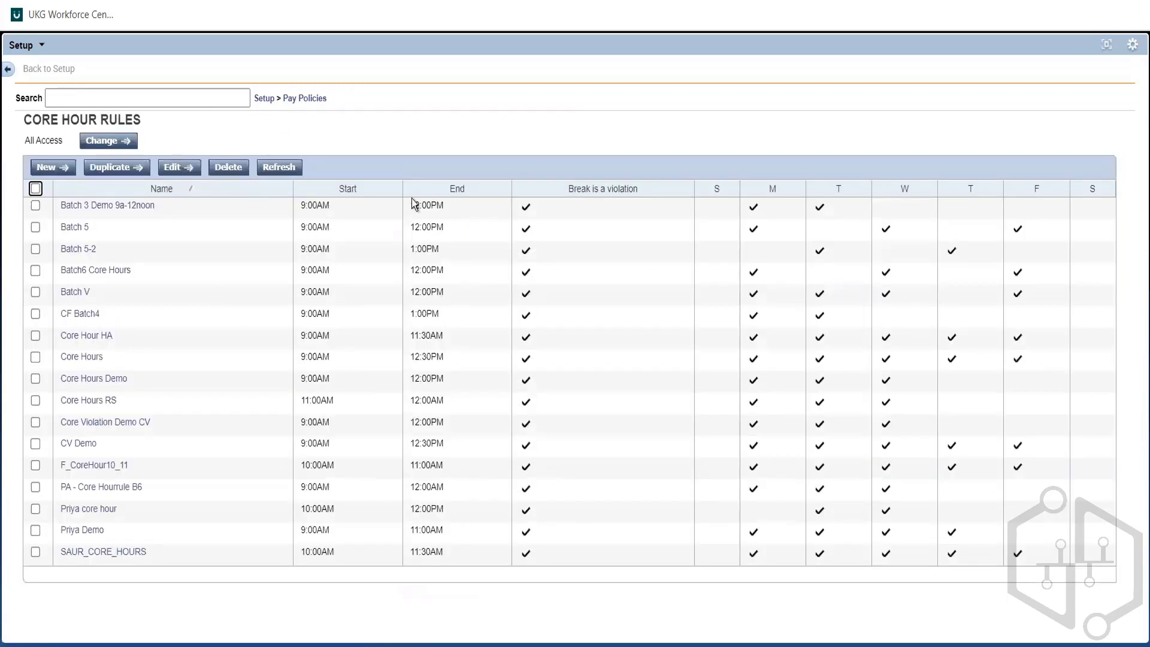
{"action": "left_click", "coordinate": [60, 169]}
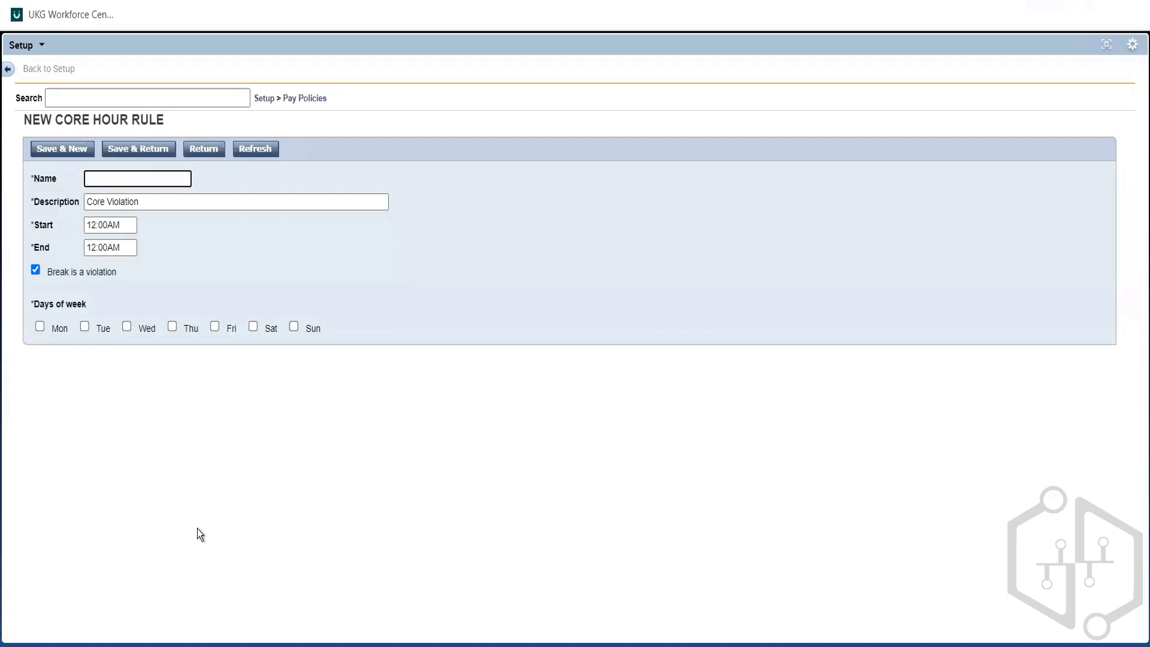
Step: Set the new core hour rule to Monday, Tuesday and Wednesday, starting at 10:00AM and ending at 11:00AM
{"action": "left_click", "coordinate": [85, 326]}
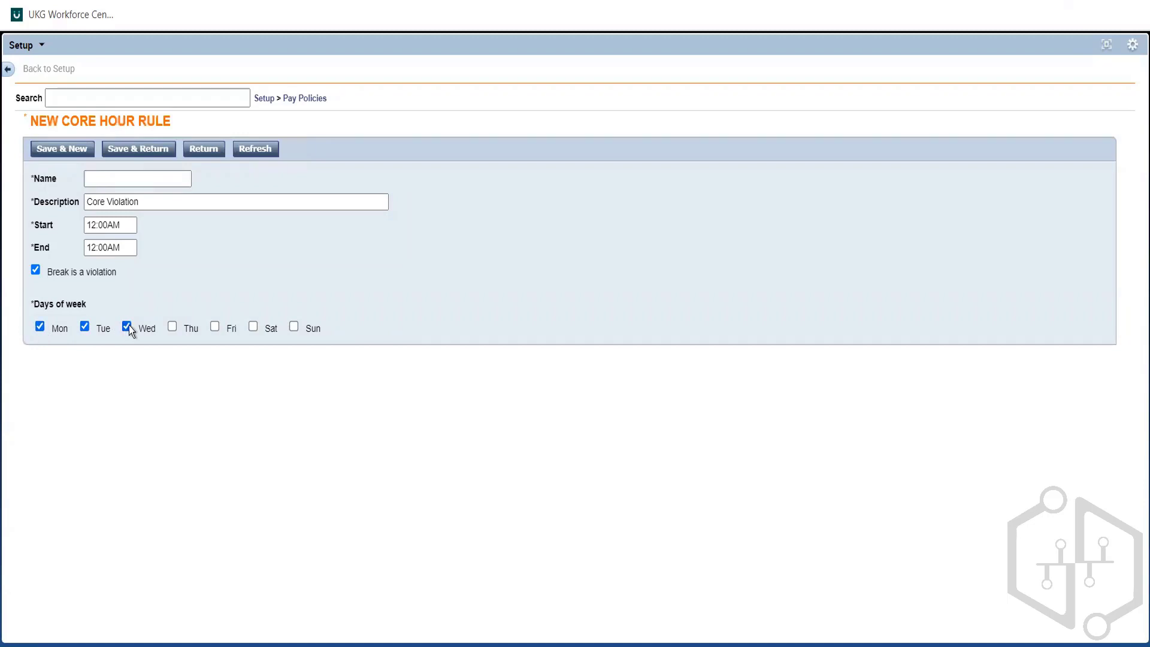
{"action": "left_click", "coordinate": [96, 224]}
{"action": "key", "text": "BackSpace"}
{"action": "key", "text": "BackSpace"}
{"action": "type", "text": "10"}
{"action": "left_click", "coordinate": [96, 245]}
{"action": "key", "text": "BackSpace"}
{"action": "type", "text": "1"}
{"action": "left_click", "coordinate": [285, 283]}
Step: Leave the new core hour rule without saving it and open the Aus FT work rule for editing
{"action": "left_click", "coordinate": [312, 99]}
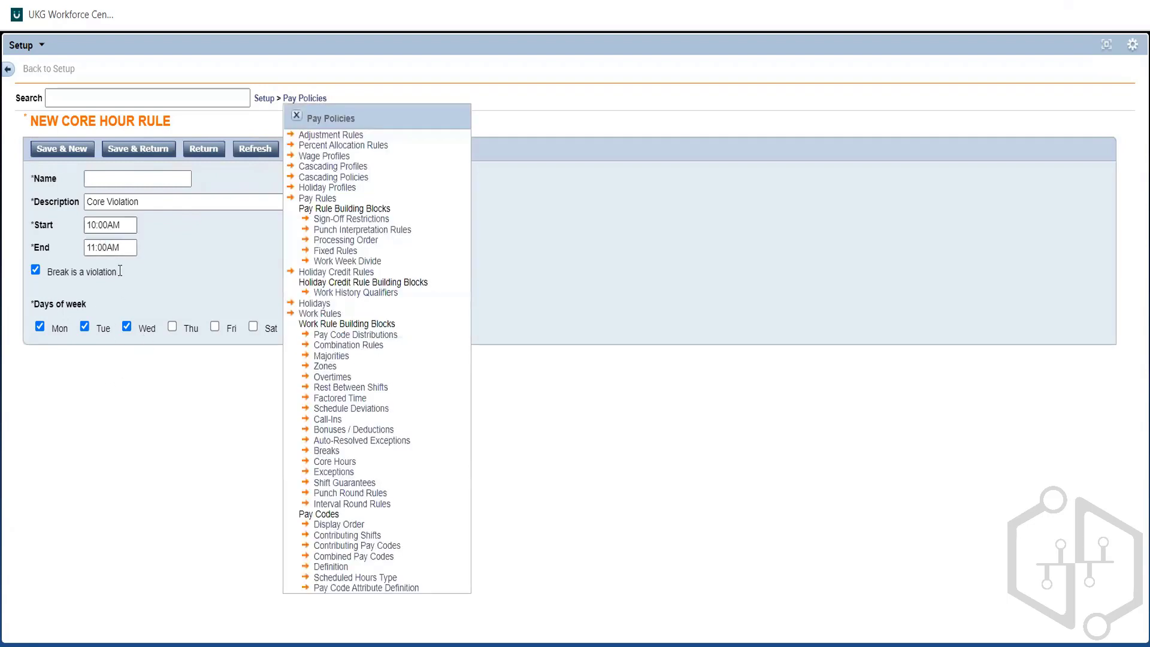
{"action": "left_click", "coordinate": [329, 318]}
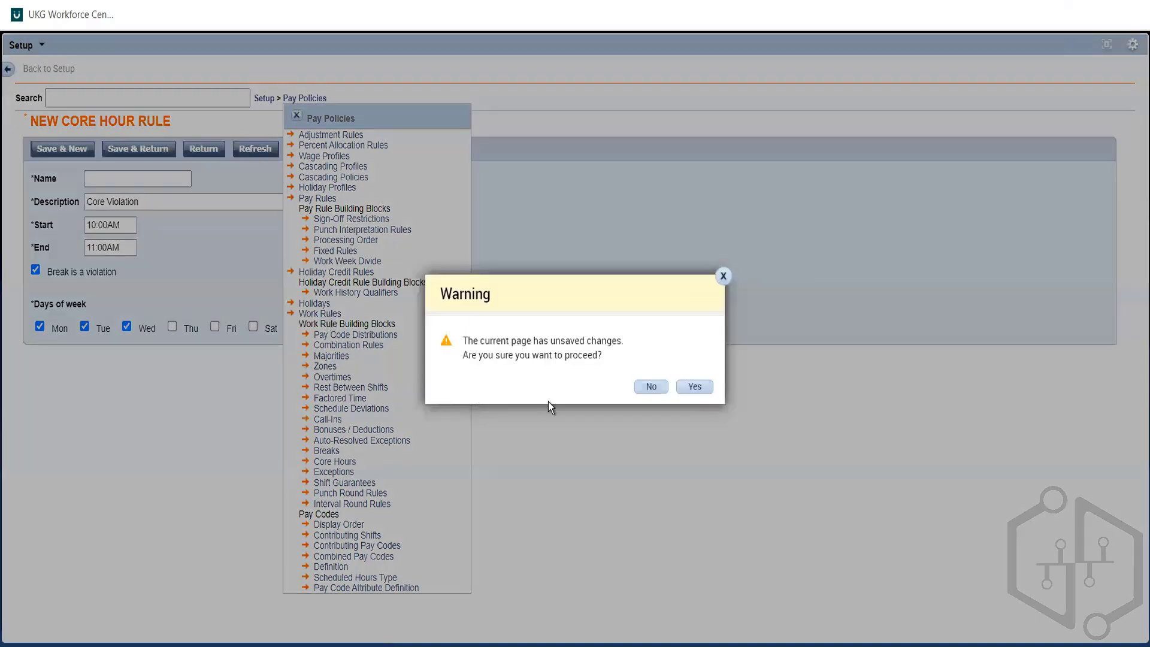
{"action": "left_click", "coordinate": [687, 389]}
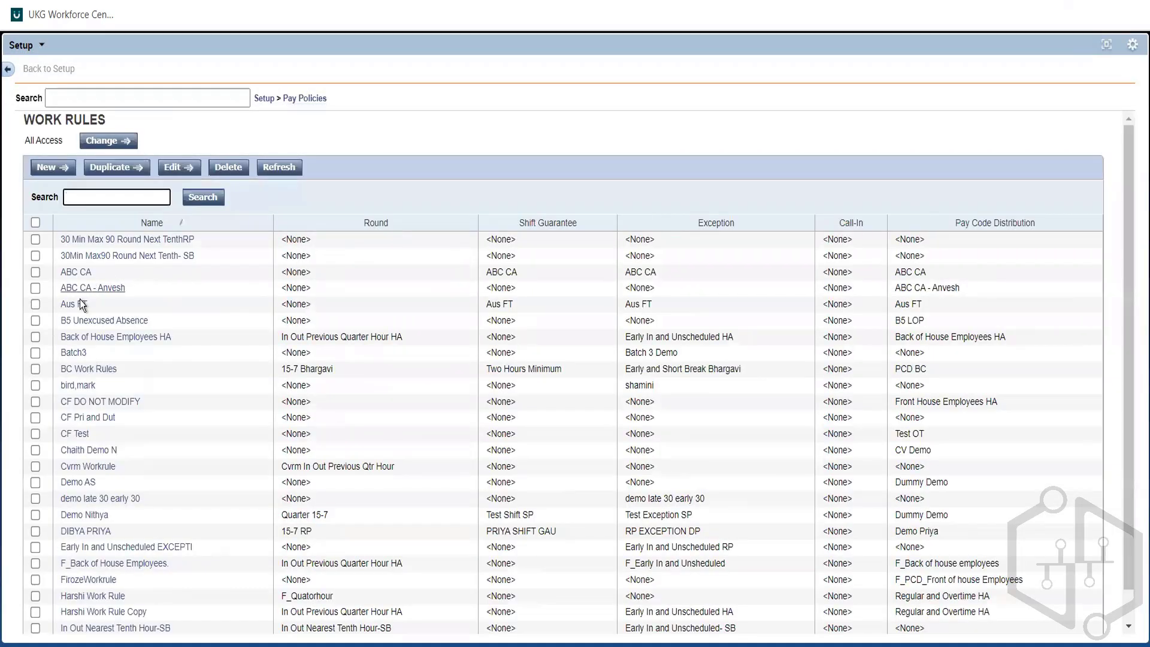
{"action": "left_click", "coordinate": [79, 301]}
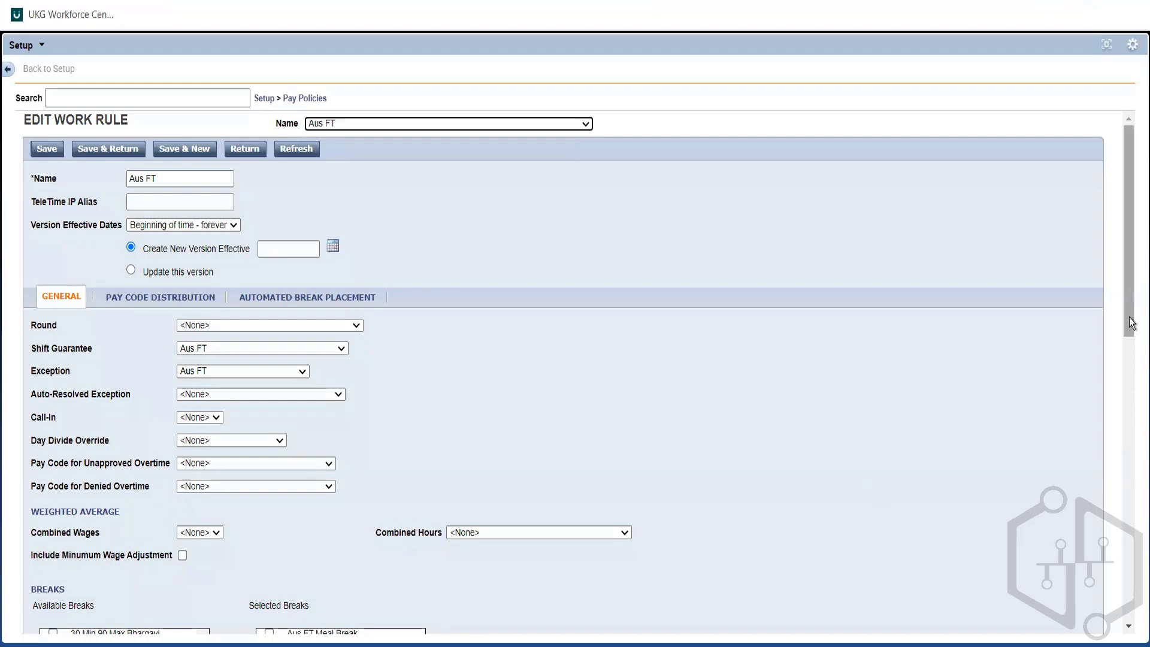
Step: Examine the core hours, bonuses/deductions and breaks assignments in the Aus FT work rule
{"action": "left_click_drag", "start_coordinate": [1129, 317], "coordinate": [1133, 641]}
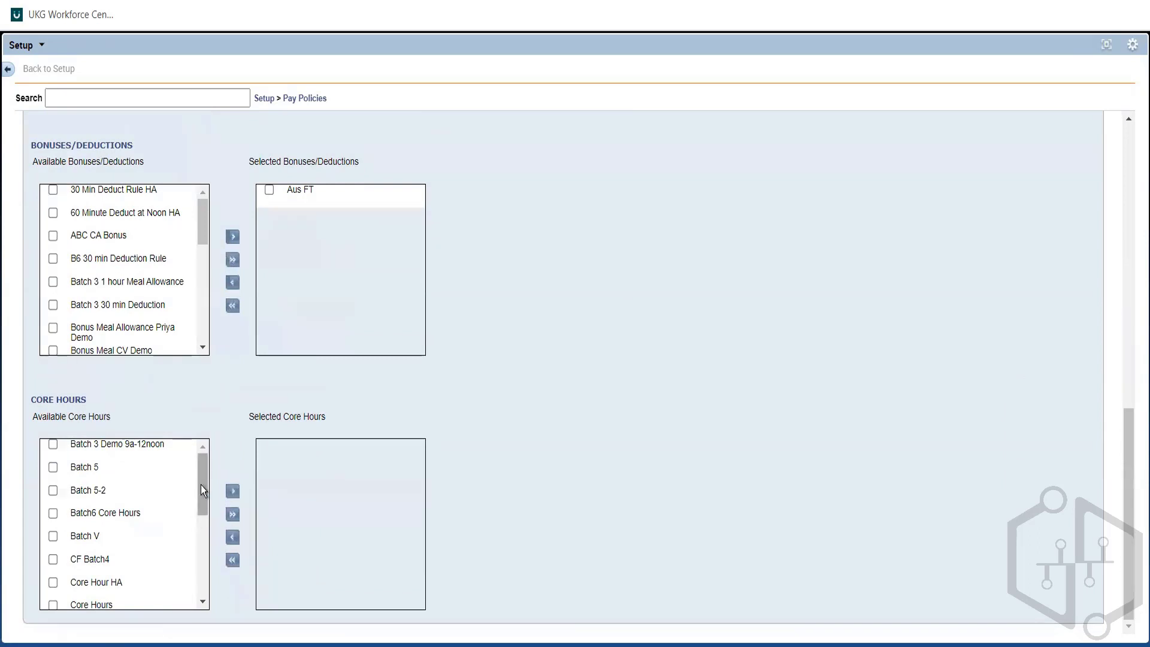
{"action": "left_click_drag", "start_coordinate": [200, 483], "coordinate": [192, 443]}
{"action": "left_click", "coordinate": [1131, 372]}
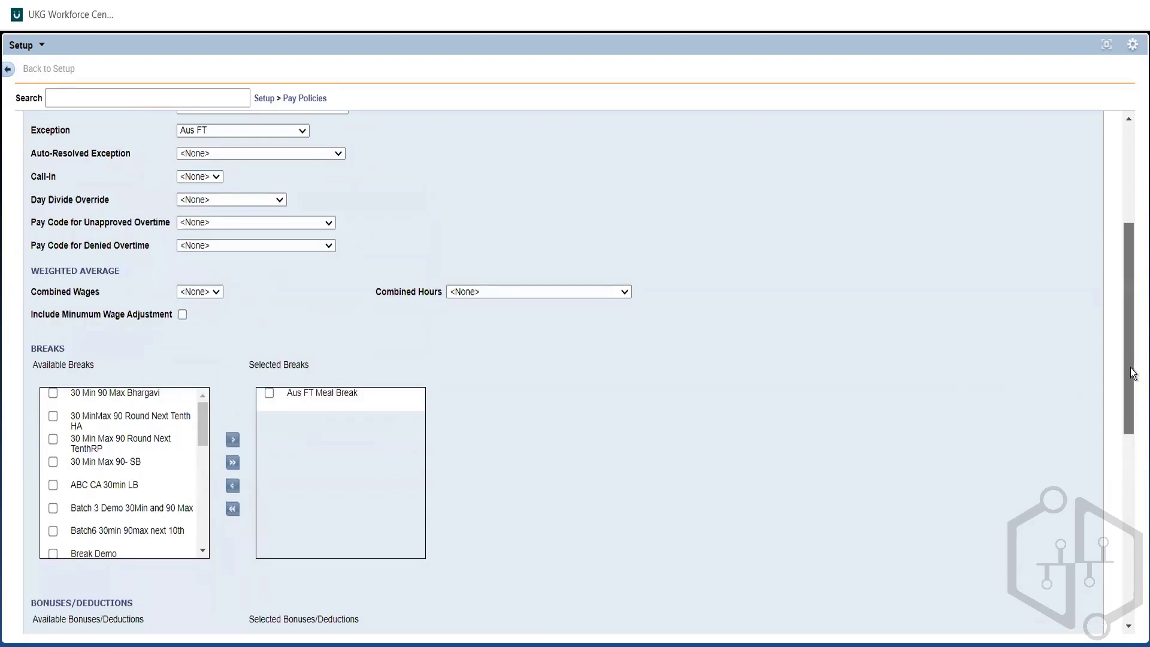
Step: Open the Holidays list under Pay Policies and review the names, dates and times of the 2022 holidays
{"action": "left_click", "coordinate": [1134, 217]}
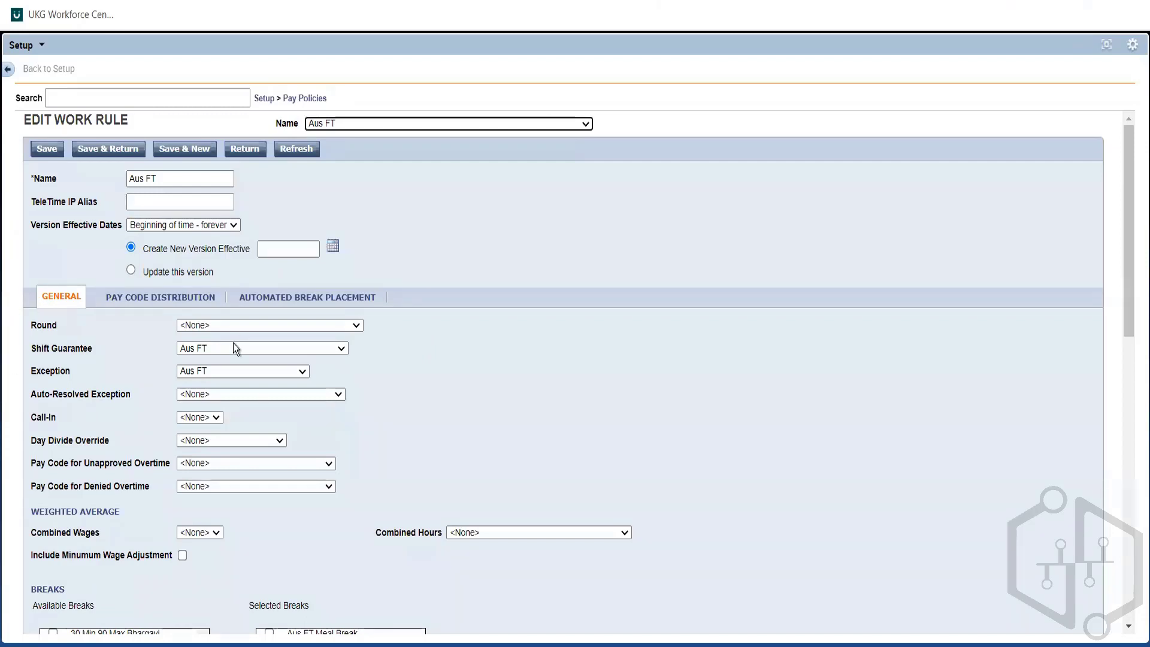
{"action": "left_click", "coordinate": [313, 99]}
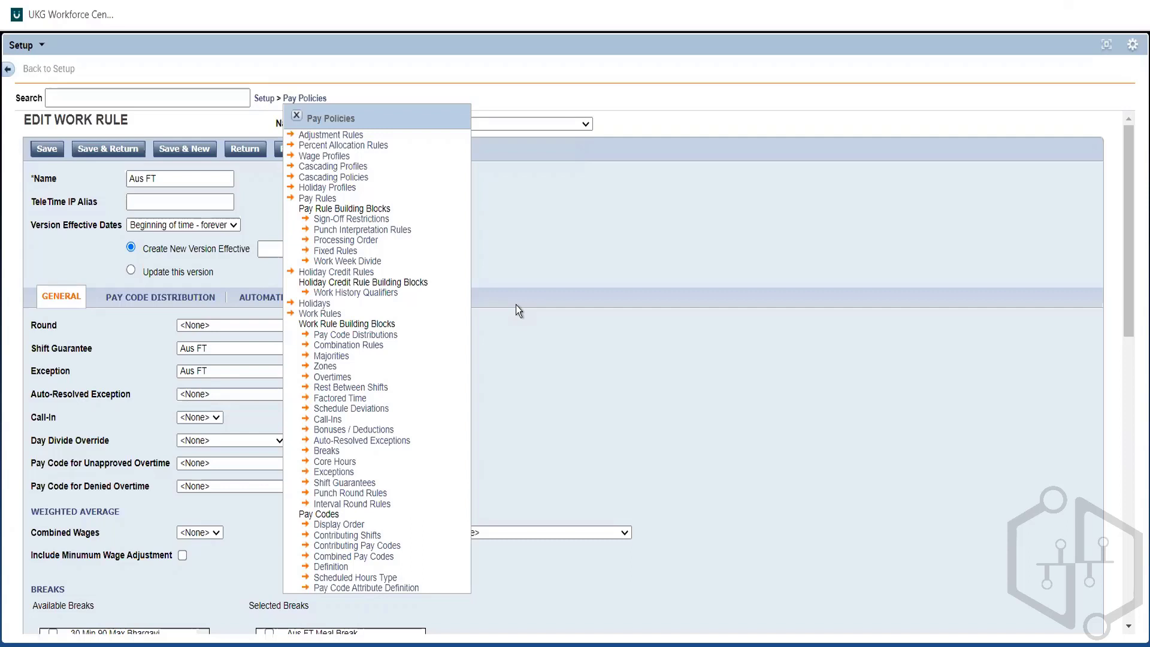
{"action": "left_click", "coordinate": [322, 305]}
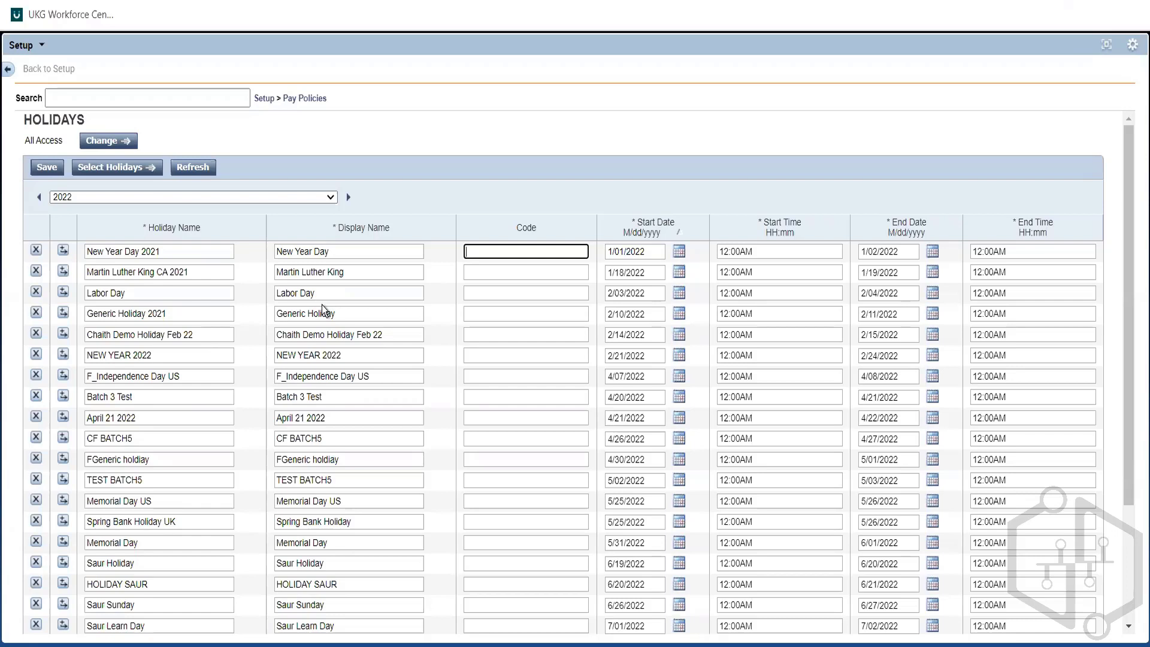
{"action": "left_click", "coordinate": [182, 250]}
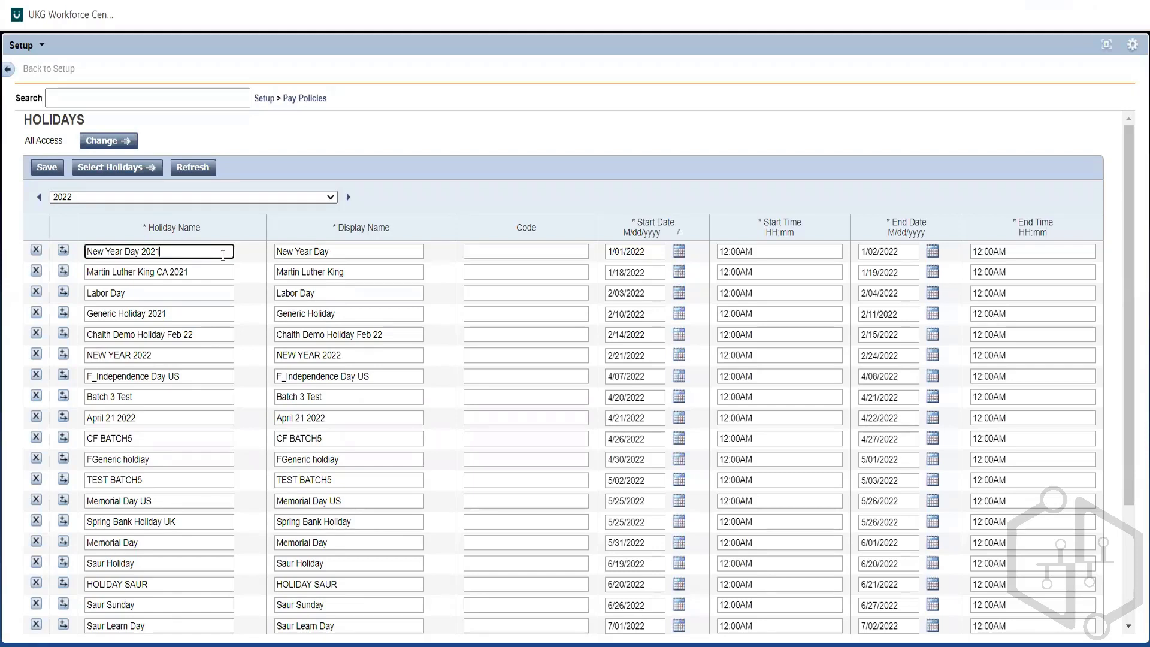
{"action": "left_click", "coordinate": [334, 251]}
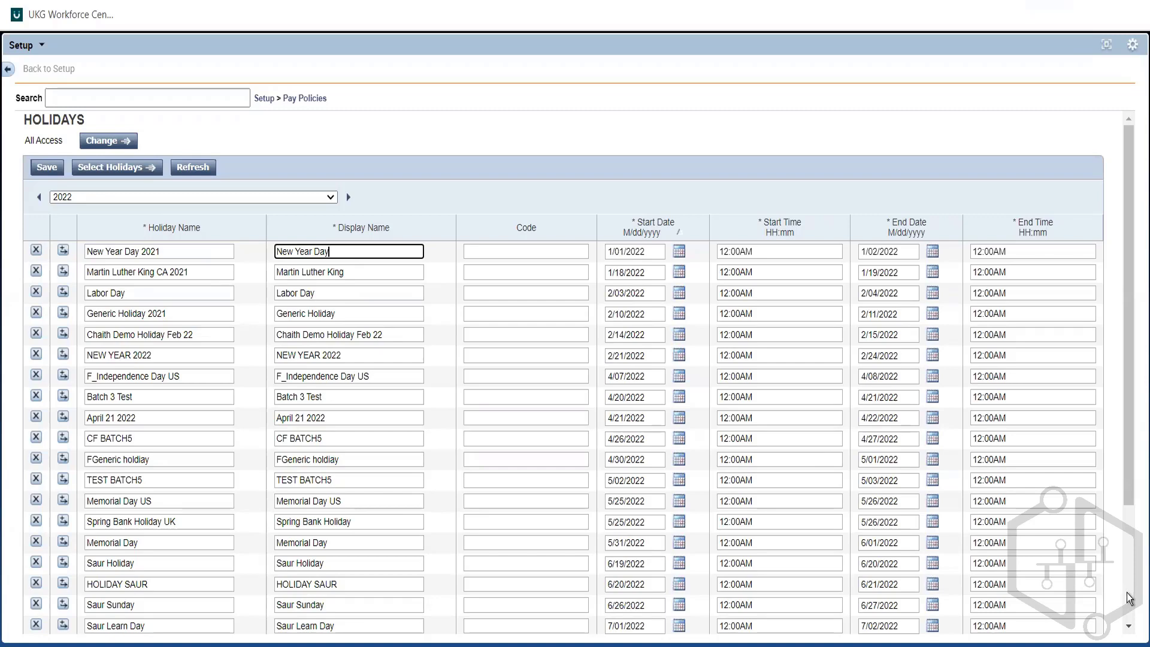
{"action": "scroll", "coordinate": [1126, 591], "scroll_direction": "down", "scroll_amount": 3}
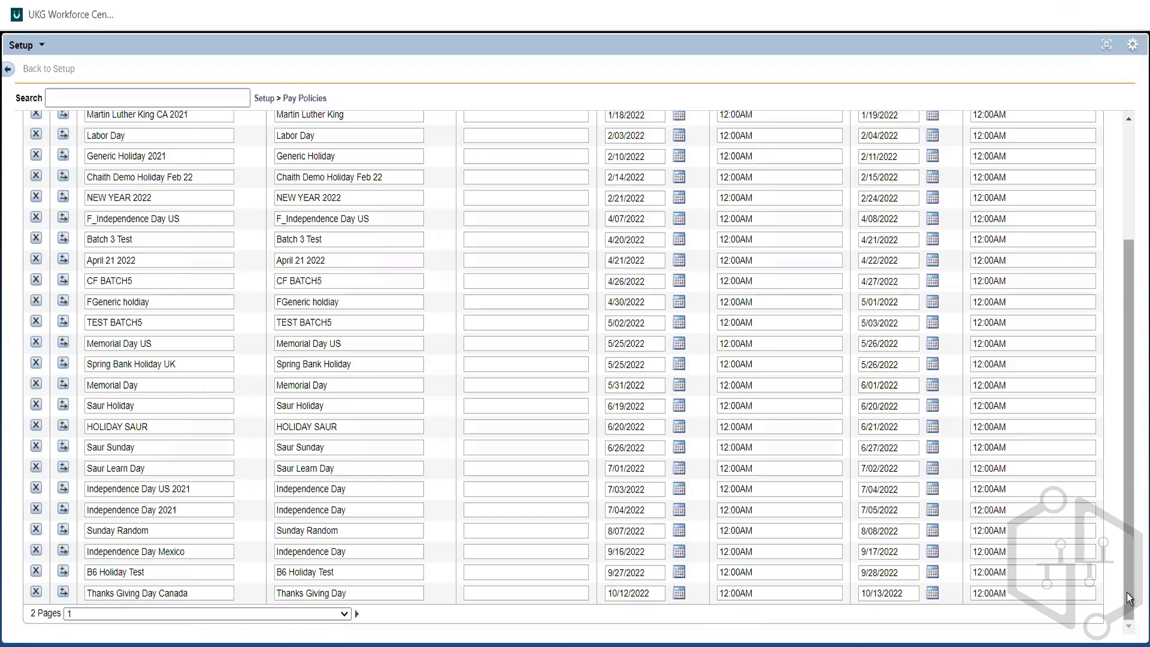
{"action": "left_click", "coordinate": [1126, 151]}
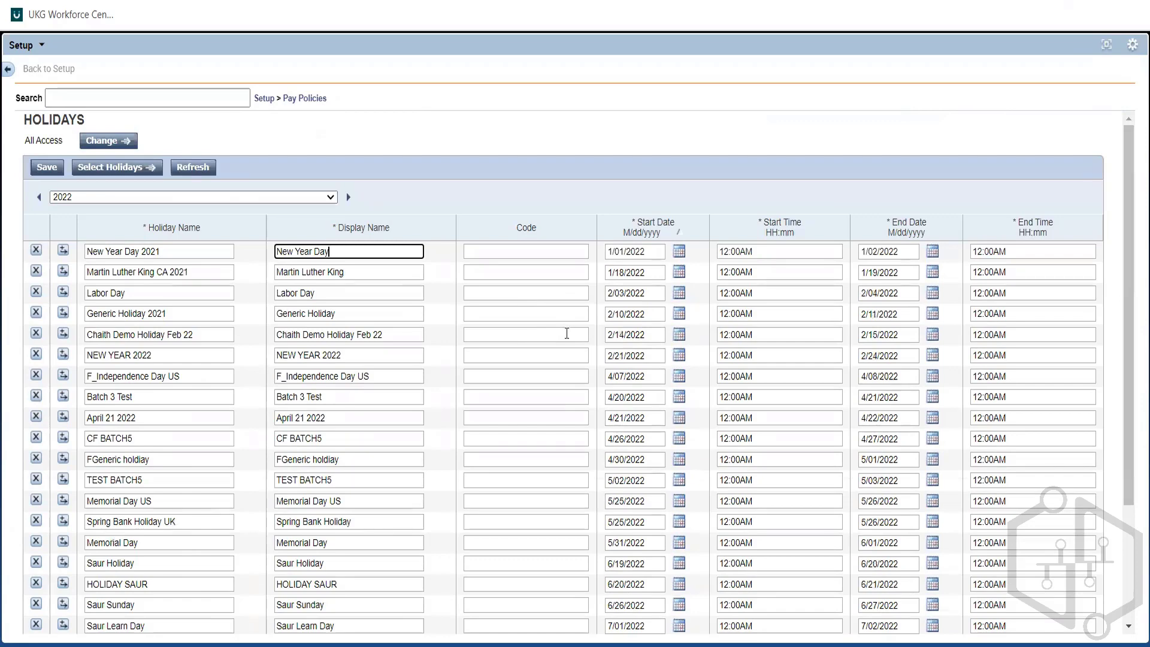
Step: Open the Aus FT pay rule for editing and display its holiday assignments
{"action": "left_click", "coordinate": [294, 99]}
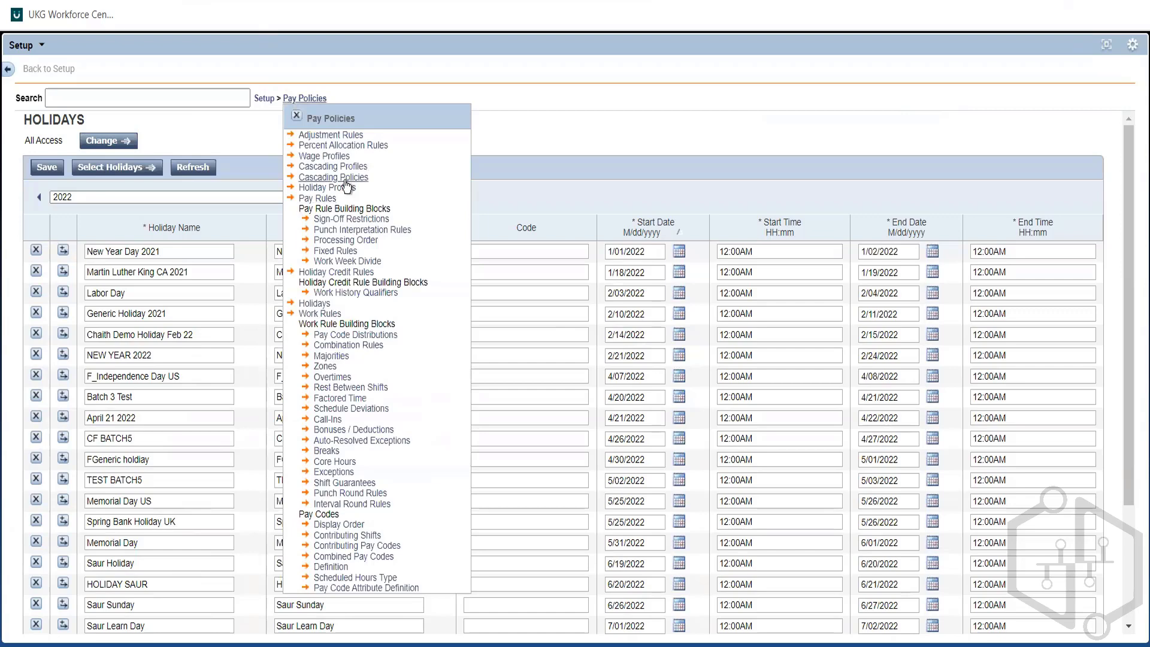
{"action": "left_click", "coordinate": [325, 197]}
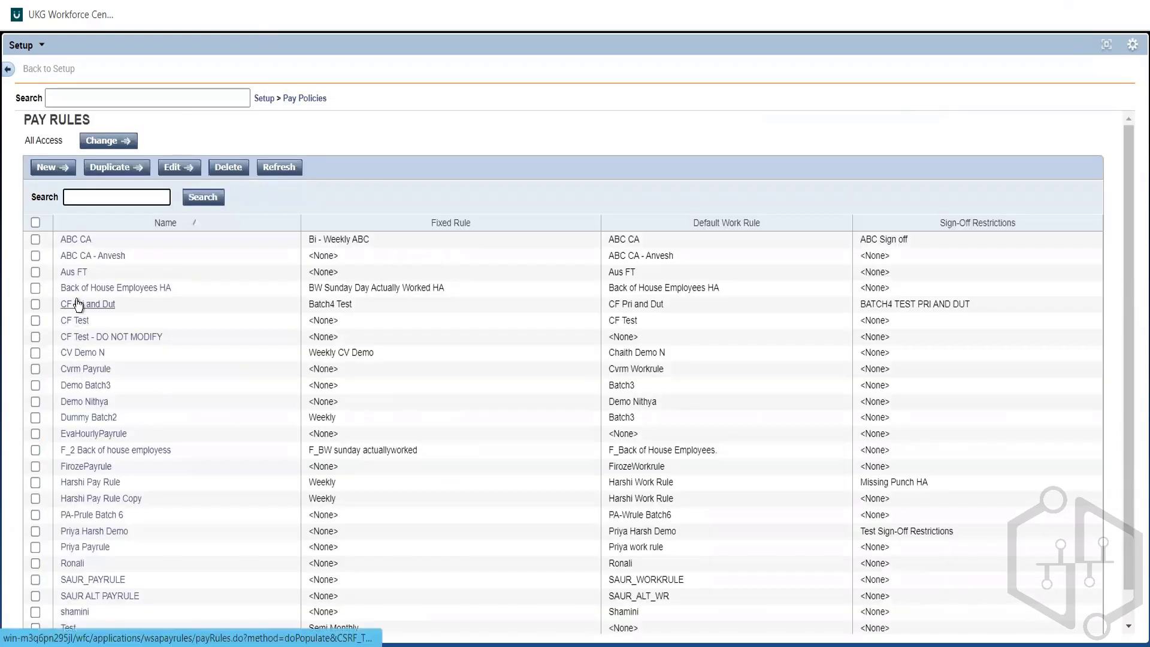
{"action": "left_click", "coordinate": [73, 274]}
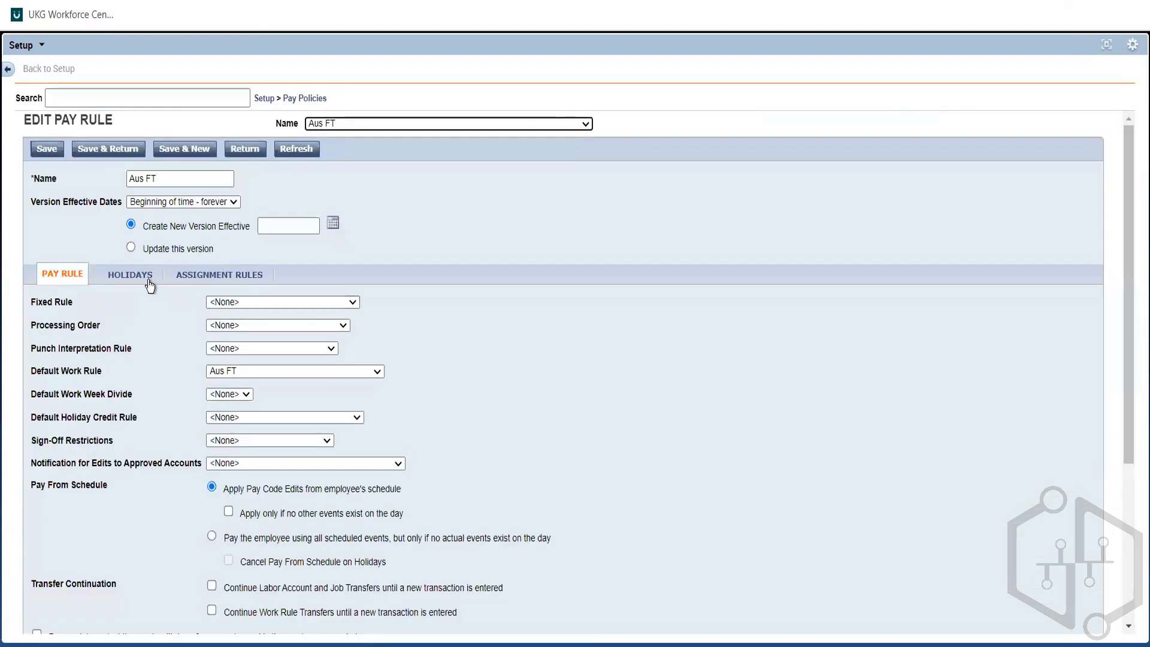
{"action": "left_click", "coordinate": [136, 280]}
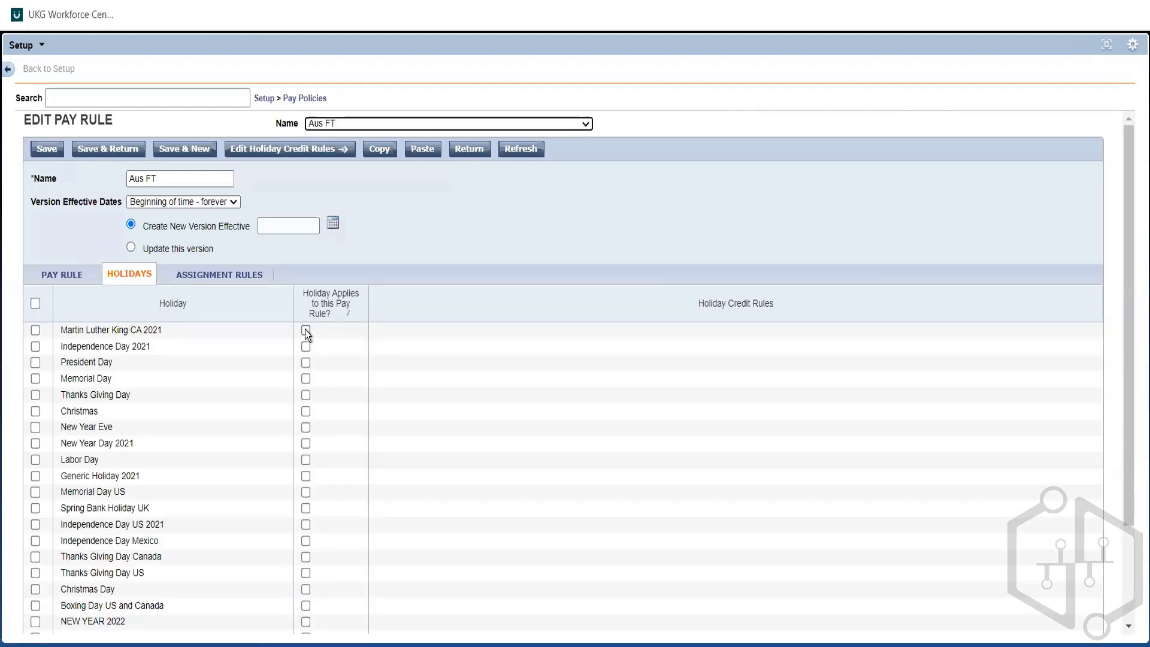
Step: Apply Martin Luther King CA 2021, Independence Day 2021, President Day and Memorial Day to the Aus FT pay rule
{"action": "left_click", "coordinate": [305, 330]}
{"action": "left_click", "coordinate": [306, 345]}
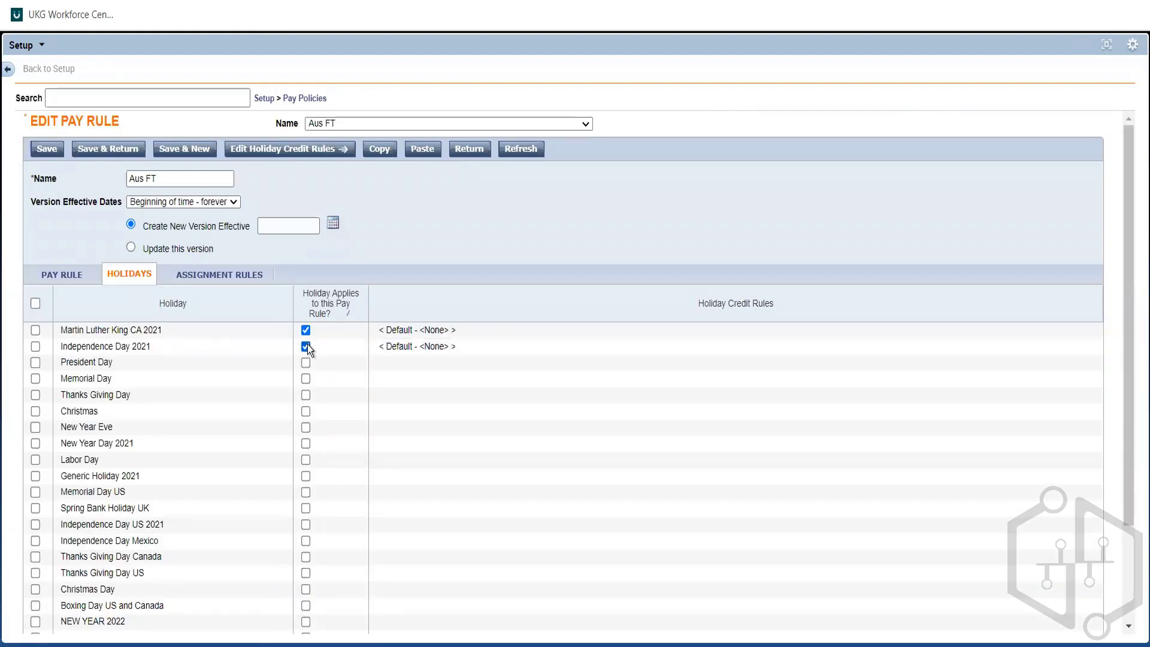
{"action": "left_click", "coordinate": [306, 362]}
{"action": "left_click", "coordinate": [306, 362]}
{"action": "left_click", "coordinate": [306, 346]}
{"action": "left_click", "coordinate": [308, 348]}
{"action": "left_click", "coordinate": [306, 360]}
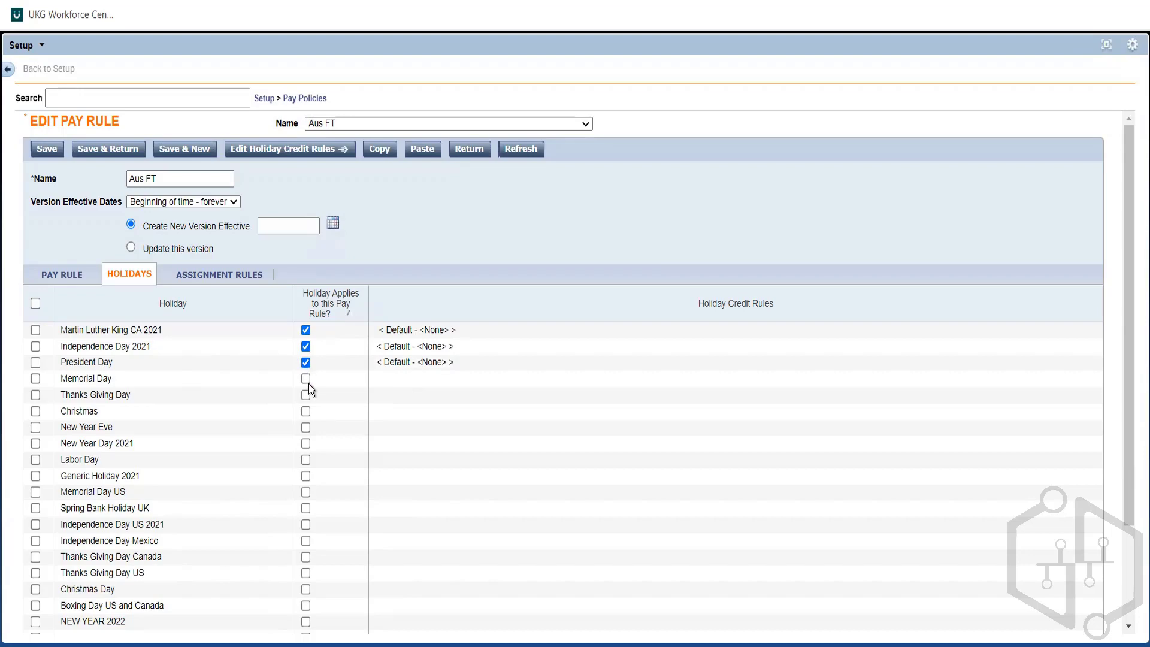
{"action": "left_click", "coordinate": [306, 381]}
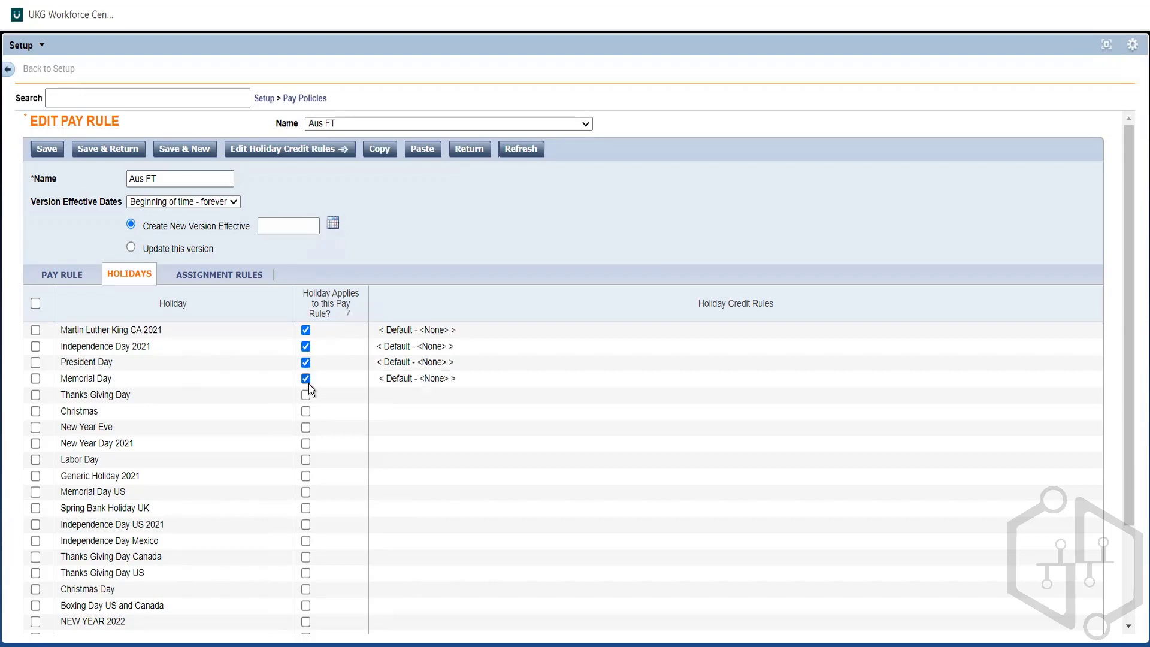
Step: Save the Aus FT pay rule as an update to the current version and look through its holiday list
{"action": "left_click", "coordinate": [132, 248]}
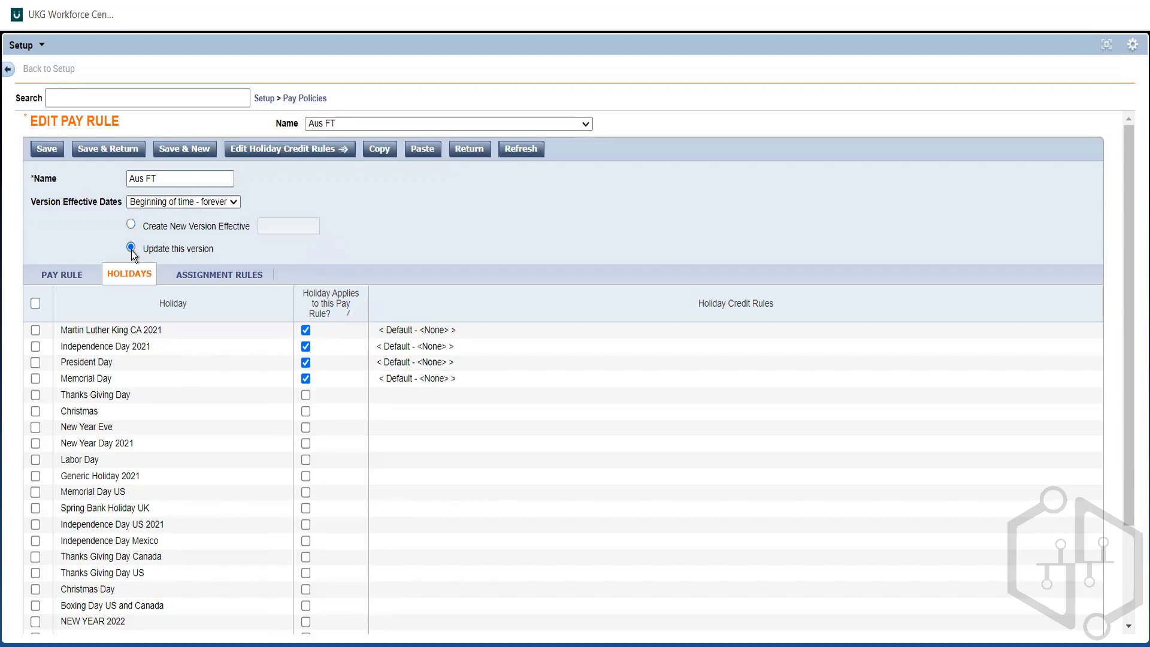
{"action": "left_click", "coordinate": [47, 151]}
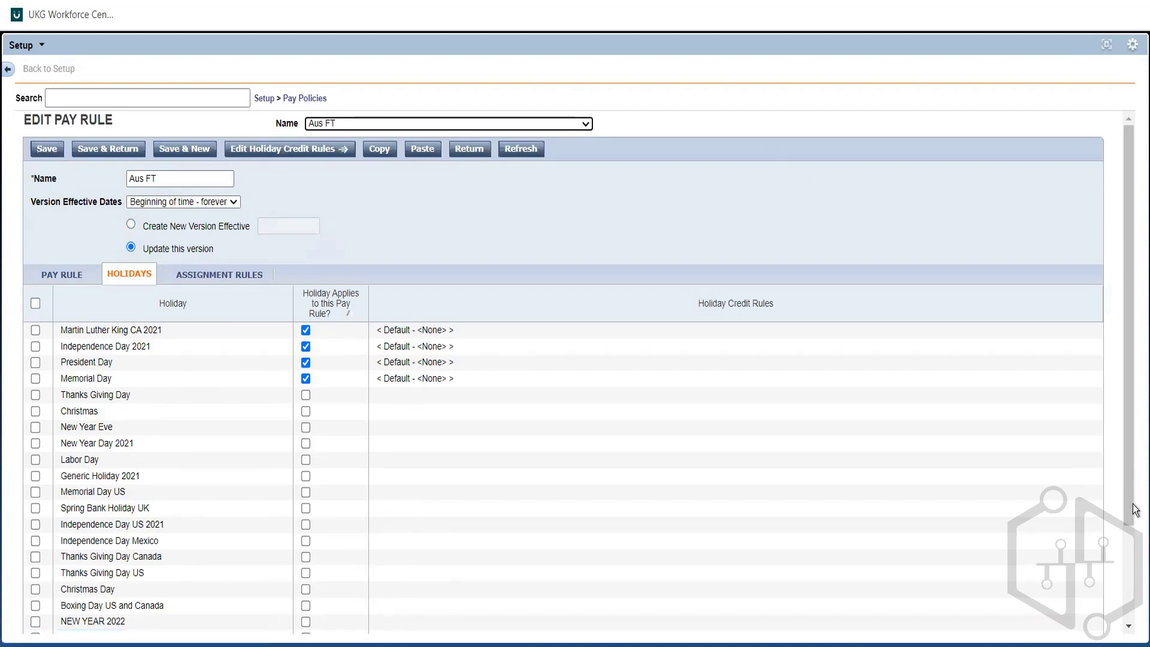
{"action": "left_click", "coordinate": [1130, 552]}
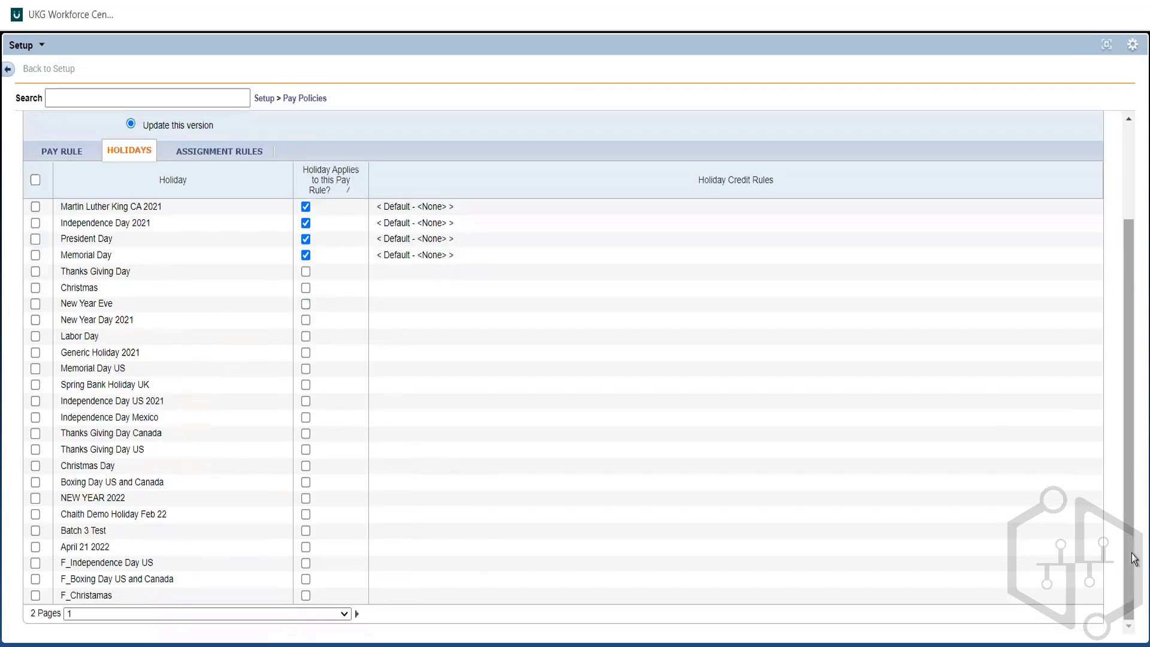
{"action": "left_click_drag", "start_coordinate": [1130, 552], "coordinate": [1087, 281]}
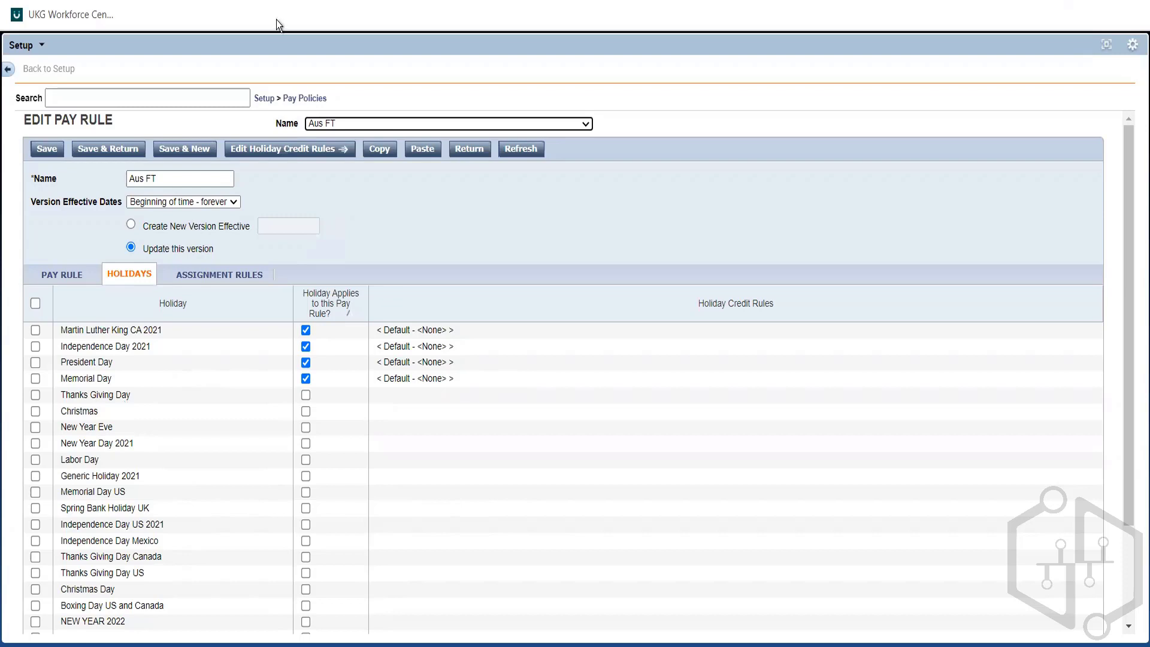
Step: Bring up the Pay Policies overview and locate the Holiday Credit Rules entry
{"action": "left_click", "coordinate": [290, 99]}
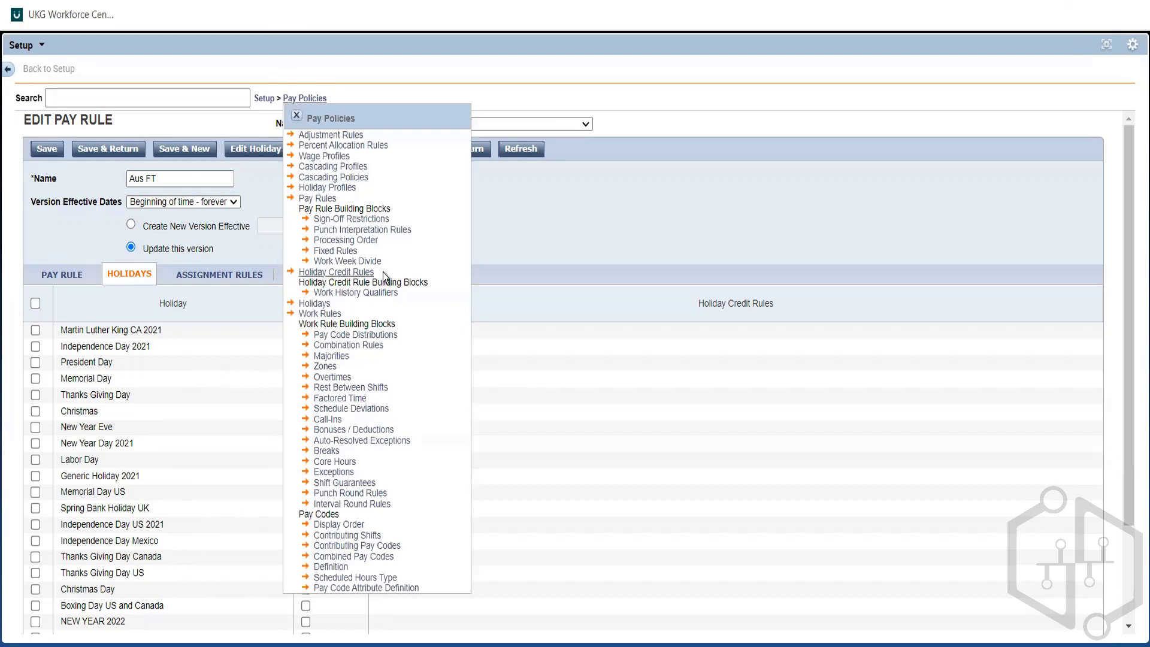
{"action": "left_click_drag", "start_coordinate": [382, 272], "coordinate": [284, 273]}
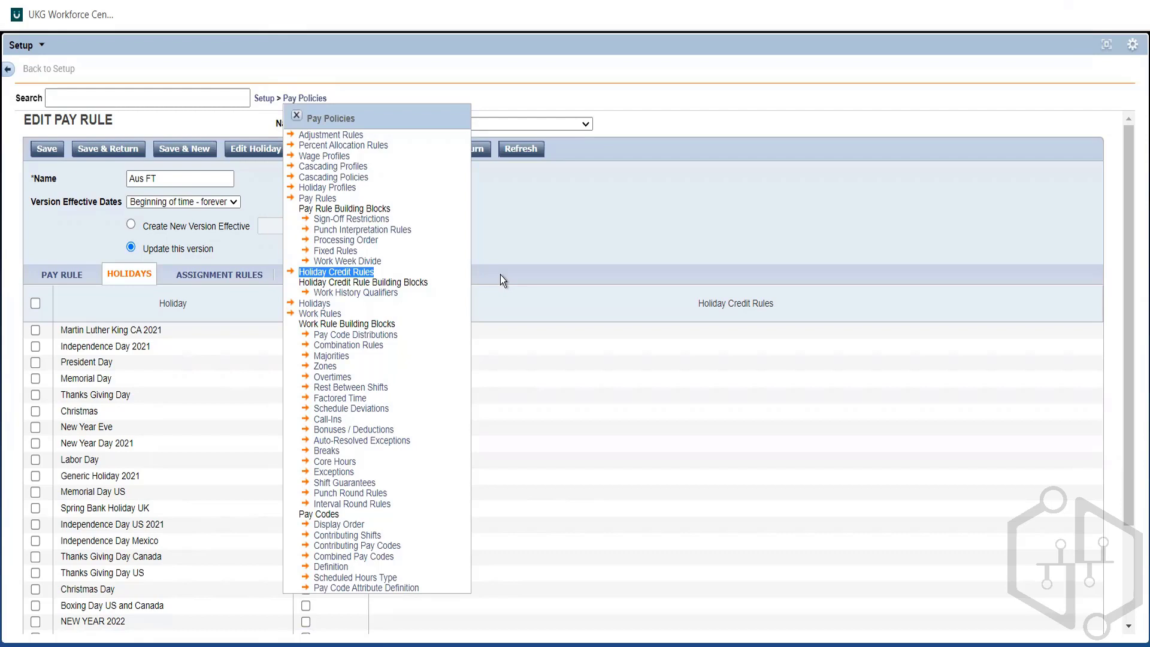
{"action": "left_click", "coordinate": [443, 306]}
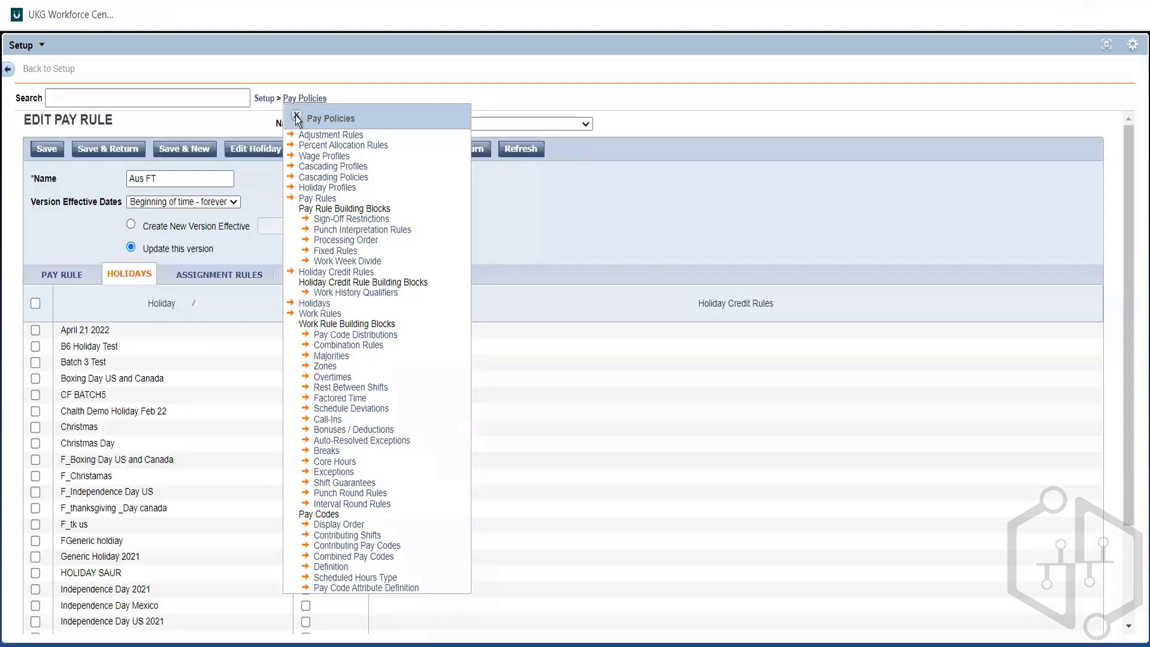
{"action": "left_click", "coordinate": [296, 116]}
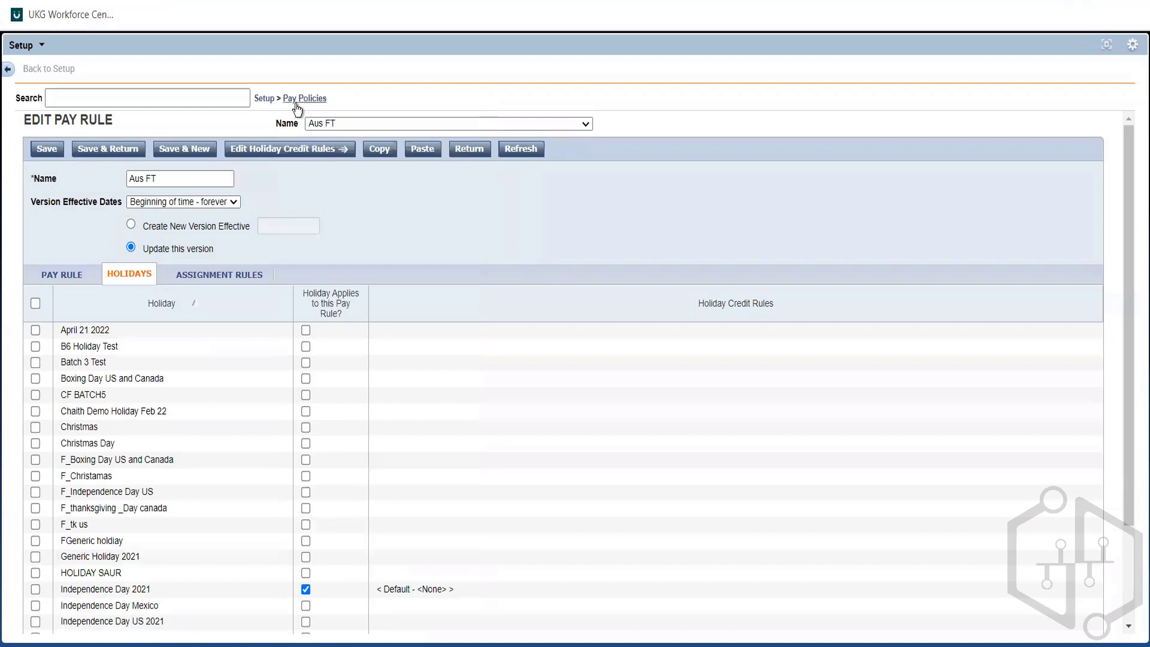
{"action": "left_click", "coordinate": [297, 102]}
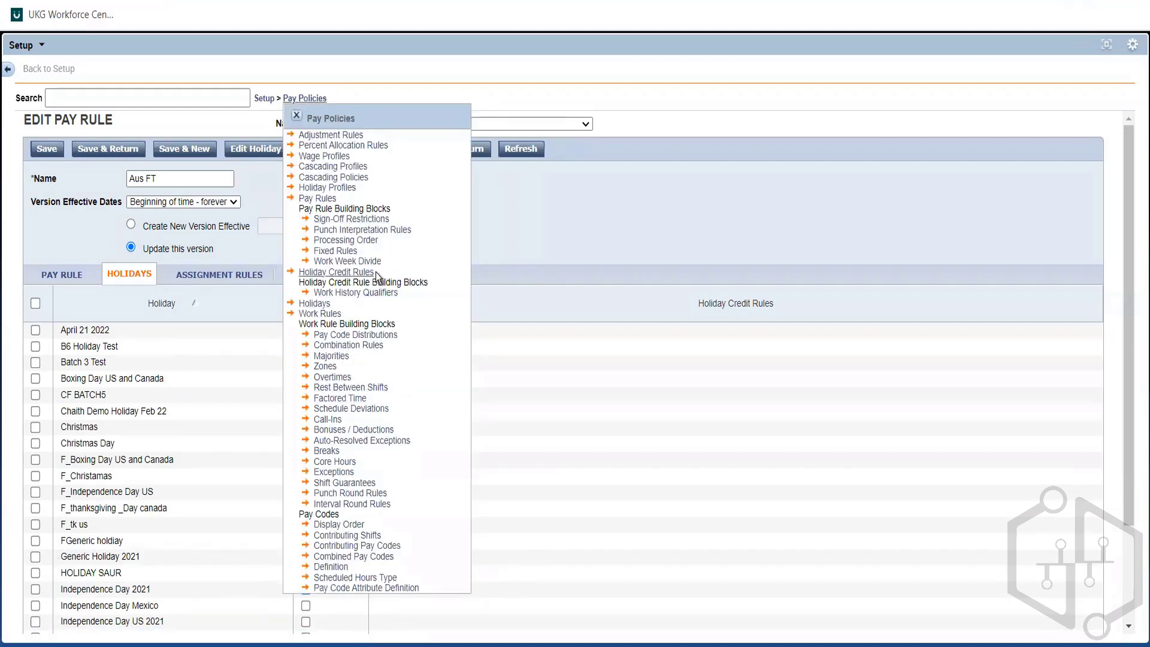
{"action": "left_click_drag", "start_coordinate": [375, 272], "coordinate": [297, 277]}
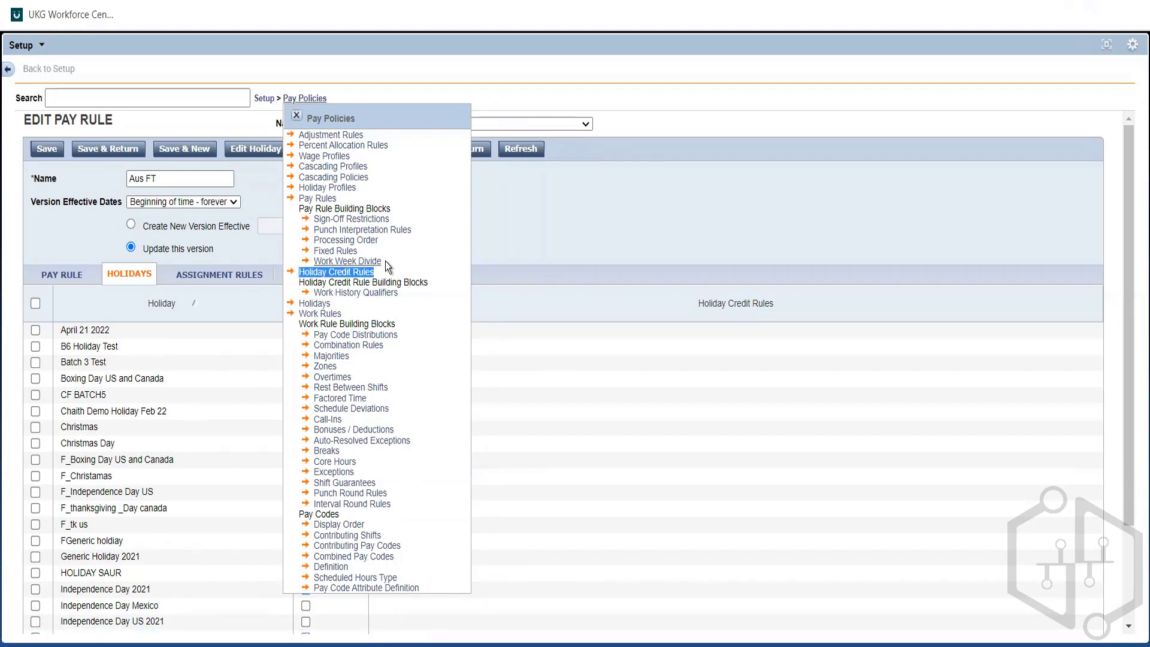
Step: Examine the pay rule building blocks from Sign-Off Restrictions to Work Week Divide, including Punch Interpretation Rules and Fixed Rules
{"action": "left_click_drag", "start_coordinate": [385, 261], "coordinate": [303, 221]}
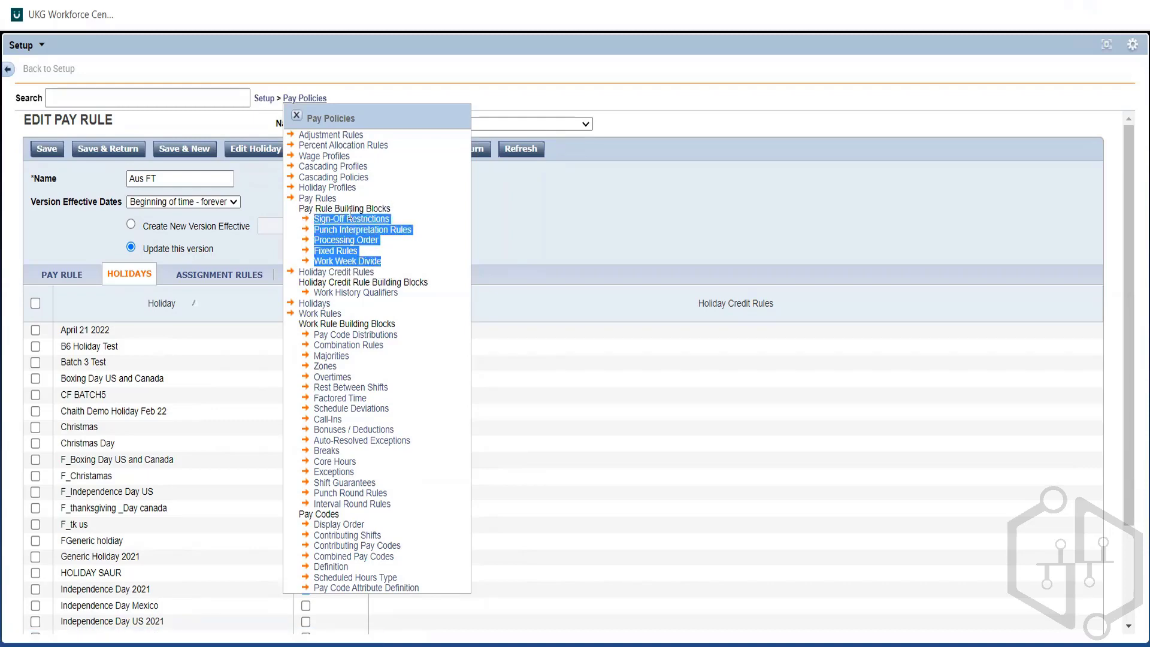
{"action": "left_click", "coordinate": [424, 234]}
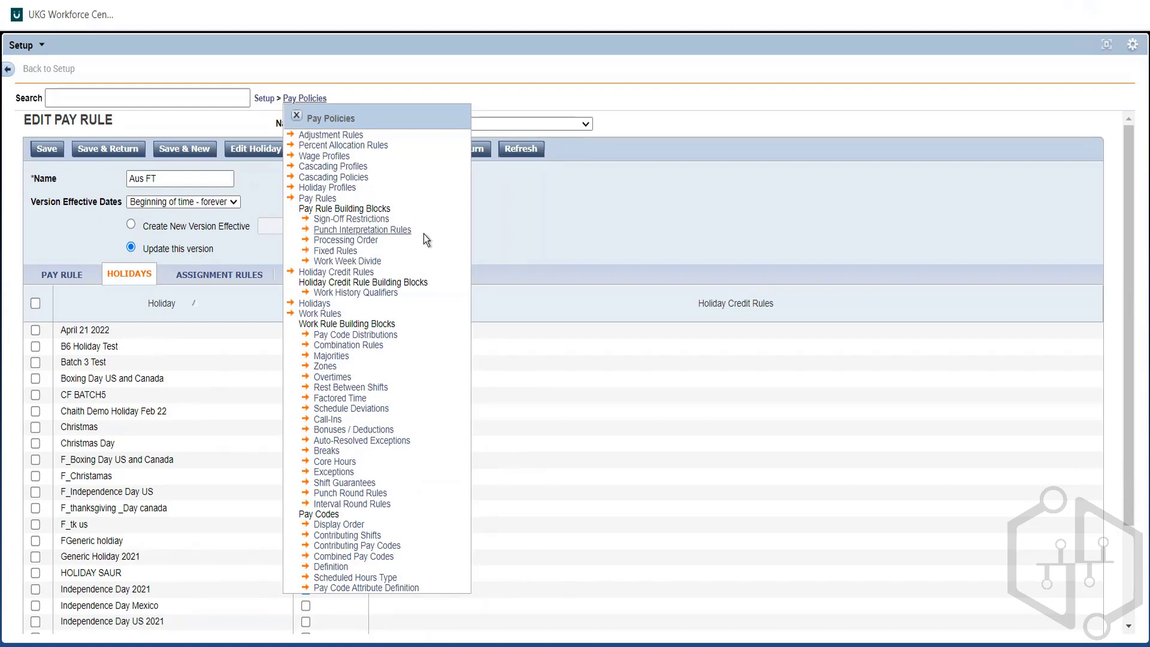
{"action": "left_click", "coordinate": [339, 230]}
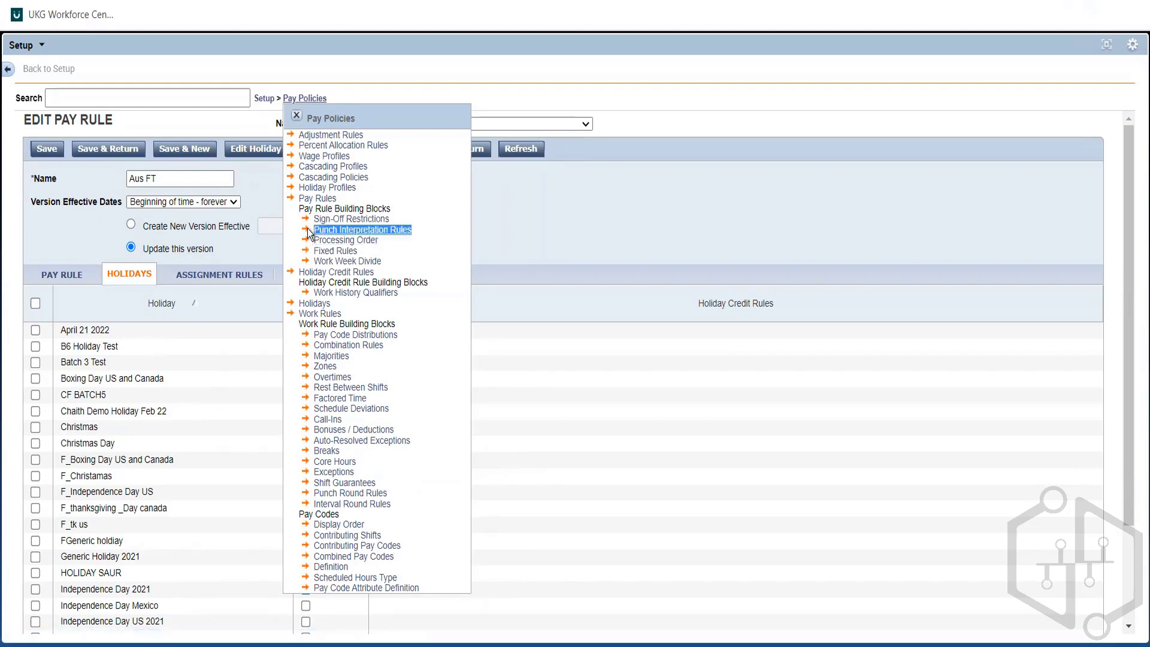
{"action": "left_click", "coordinate": [363, 254]}
{"action": "left_click_drag", "start_coordinate": [334, 242], "coordinate": [300, 250]}
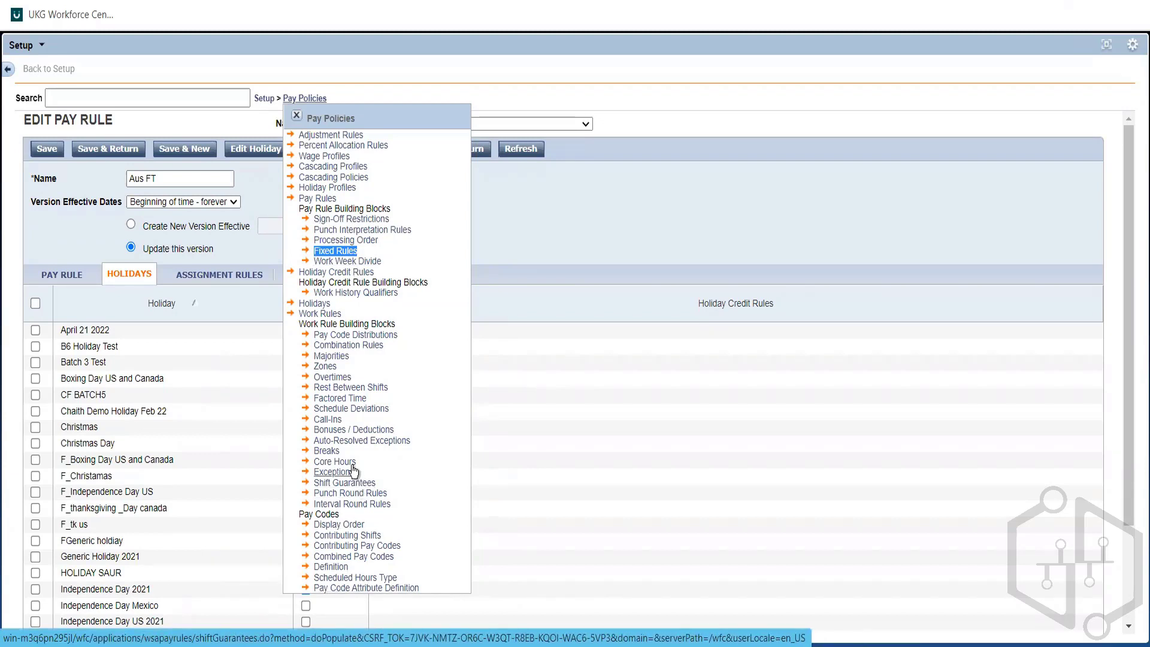
{"action": "left_click", "coordinate": [408, 250]}
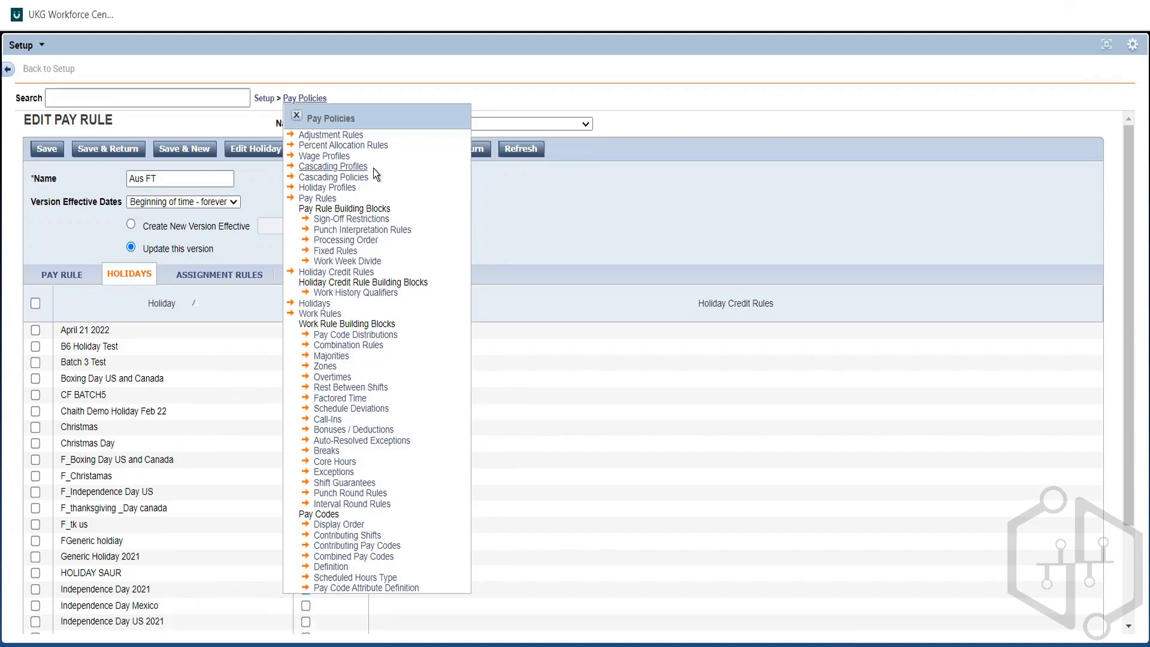
Step: Compare the policy entries from Adjustment Rules to Holiday Profiles with the pay rule, work rule and pay code entries in the overview
{"action": "left_click_drag", "start_coordinate": [369, 178], "coordinate": [291, 139]}
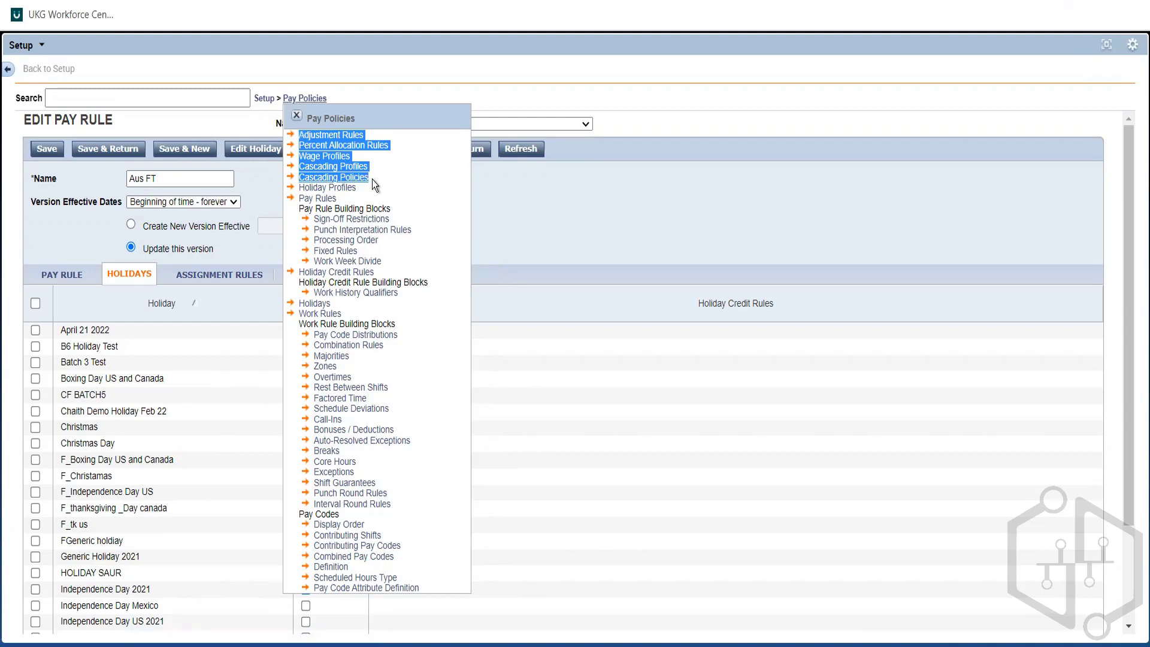
{"action": "left_click_drag", "start_coordinate": [372, 179], "coordinate": [304, 176]}
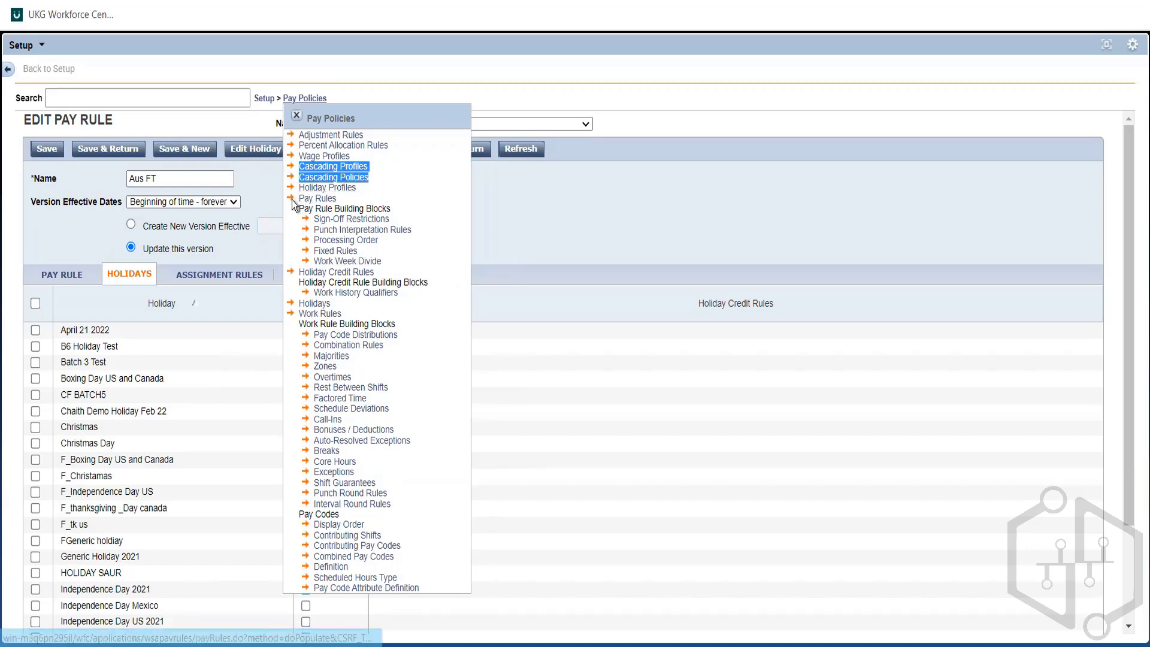
{"action": "left_click_drag", "start_coordinate": [289, 198], "coordinate": [458, 604]}
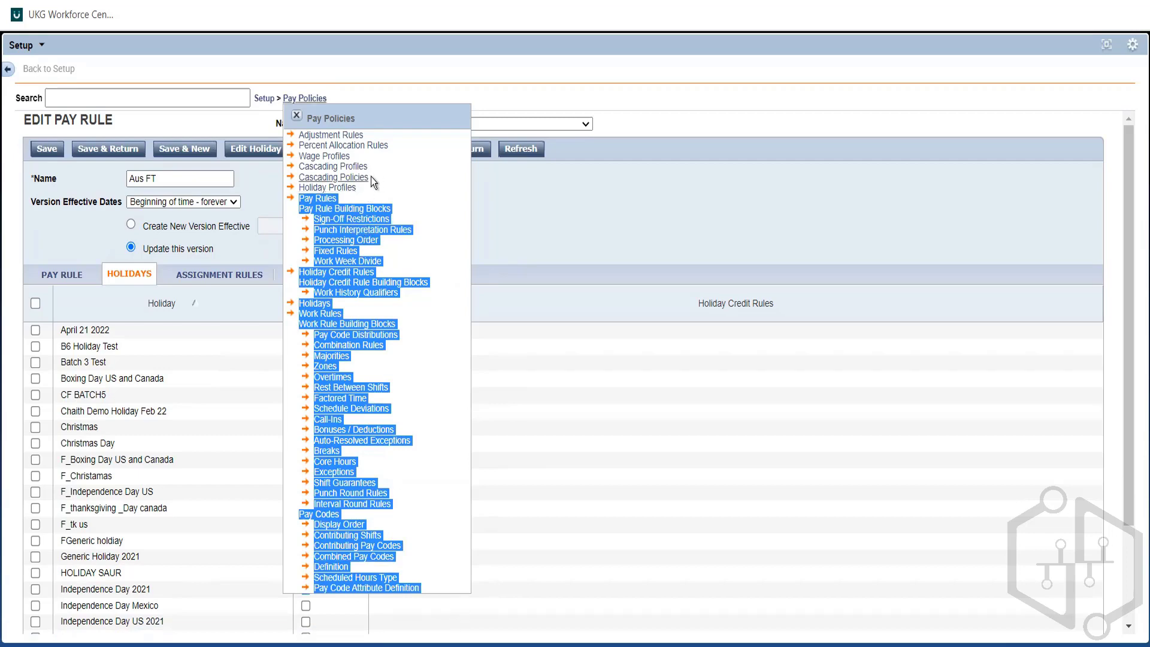
{"action": "left_click_drag", "start_coordinate": [365, 186], "coordinate": [287, 139]}
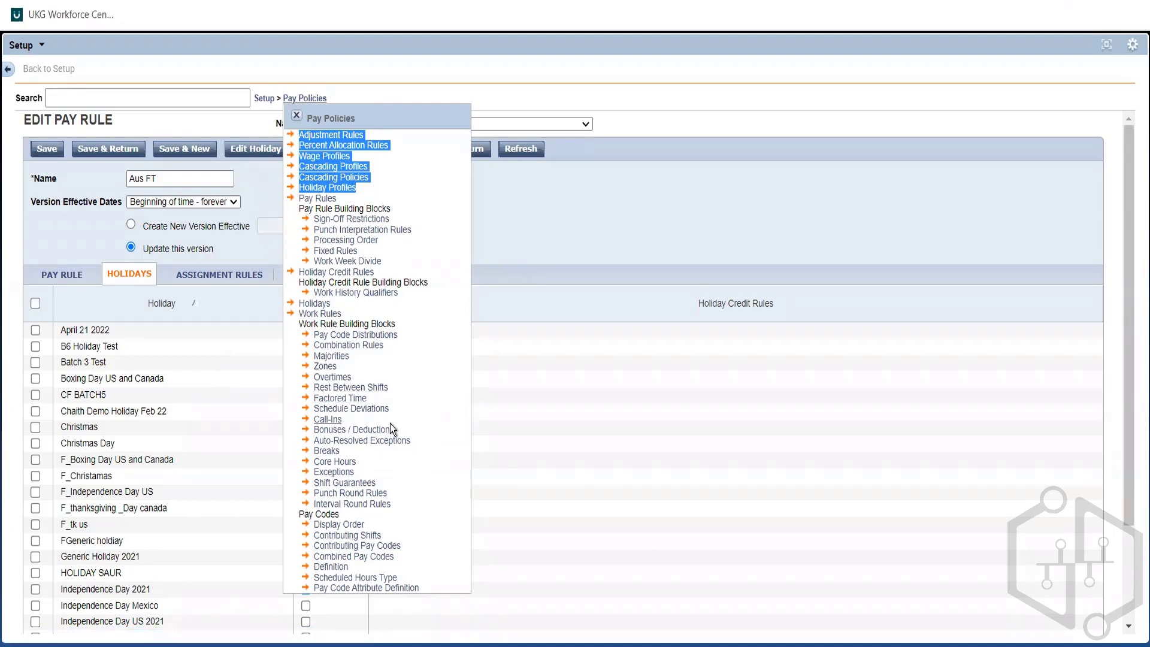
{"action": "left_click", "coordinate": [583, 256]}
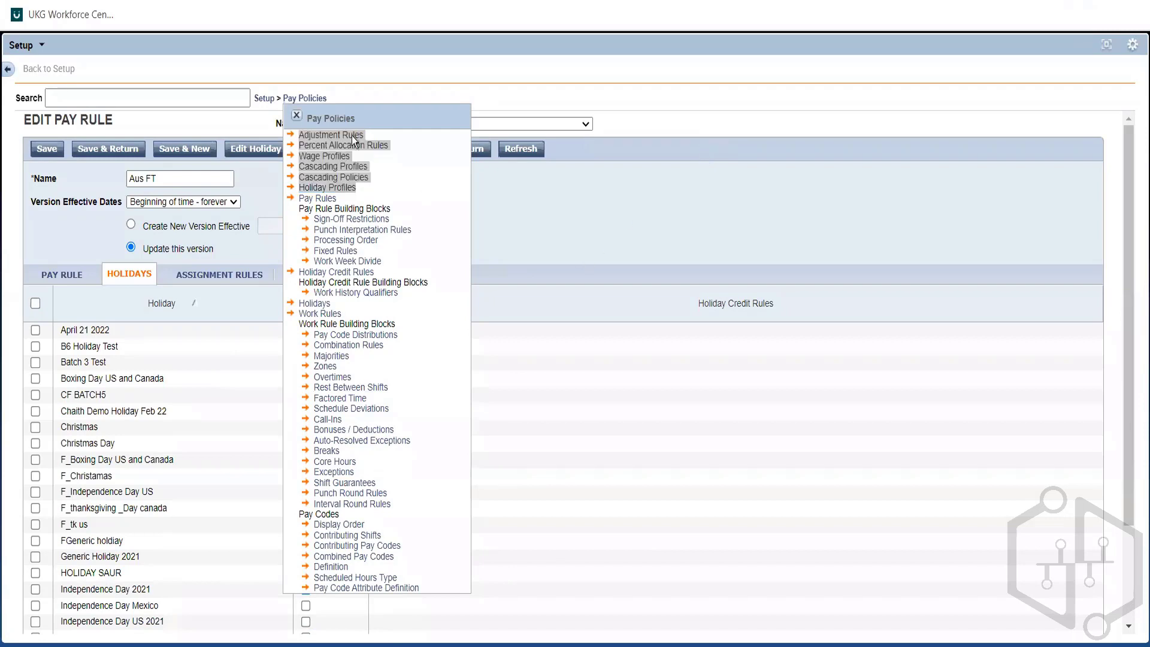
{"action": "left_click", "coordinate": [298, 116]}
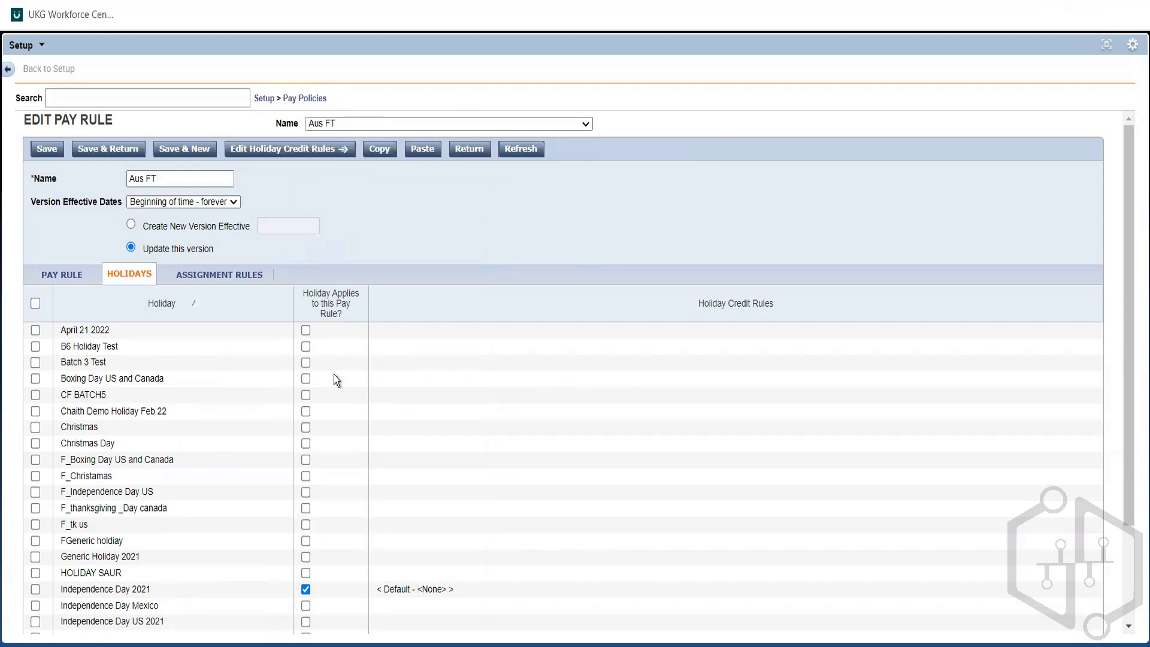
{"action": "left_click", "coordinate": [322, 100]}
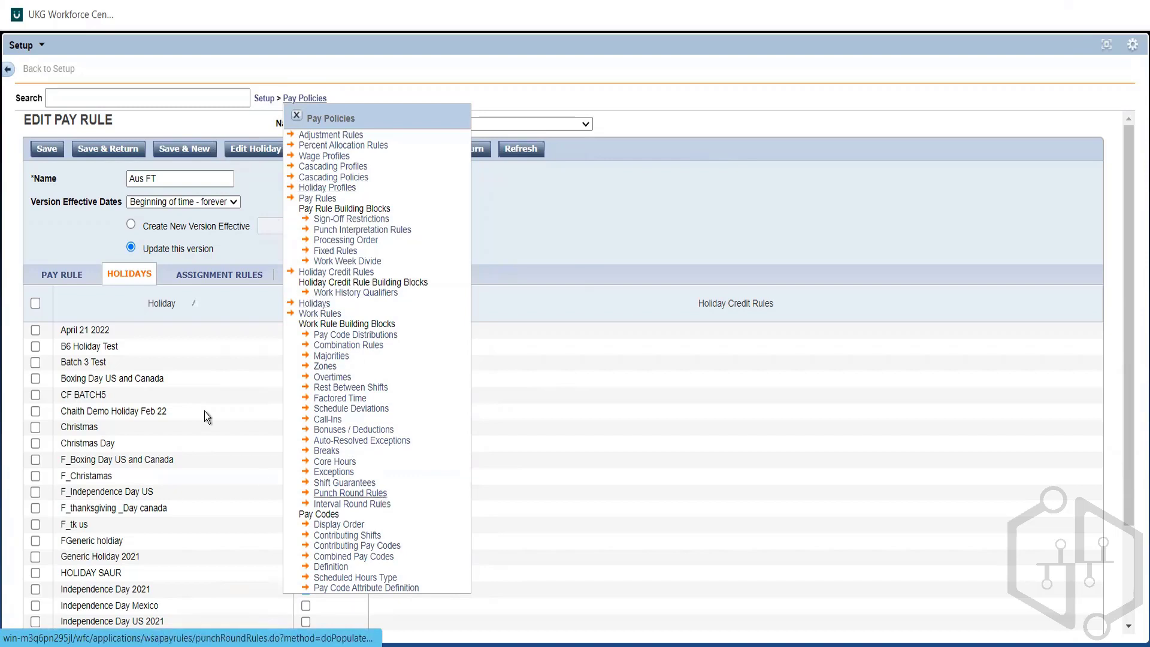
Step: Close the Pay Policies overview, return to the Setup overview, and show only the Scheduler Setup entries in place of Pay Policies
{"action": "left_click", "coordinate": [297, 116]}
{"action": "left_click", "coordinate": [264, 98]}
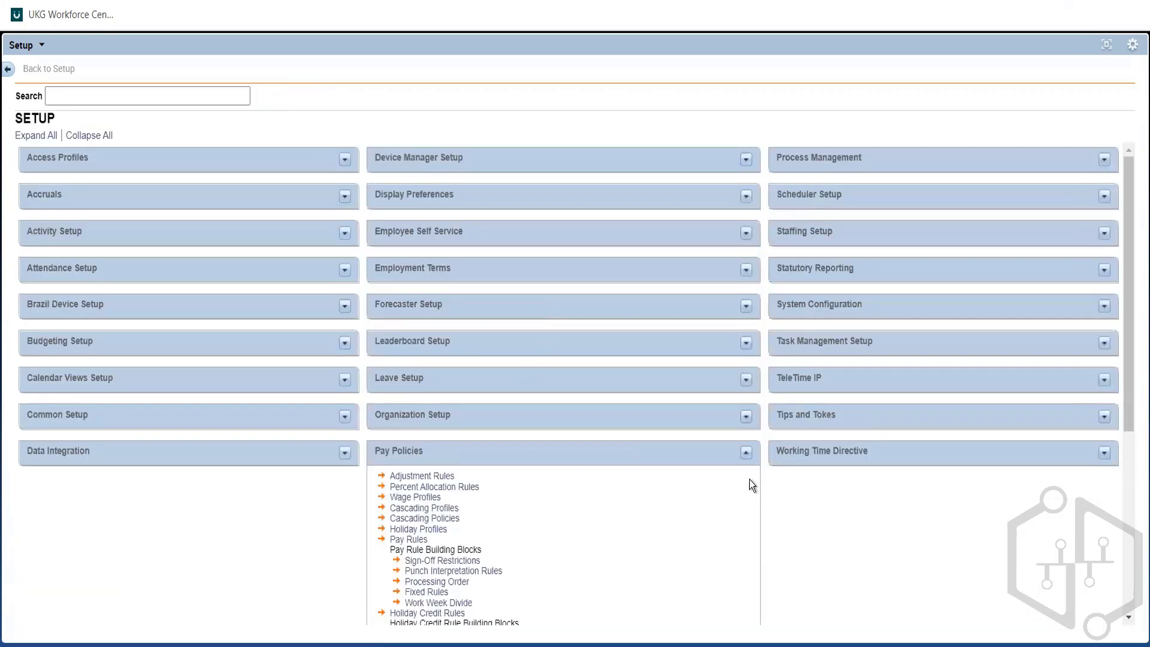
{"action": "left_click", "coordinate": [745, 453]}
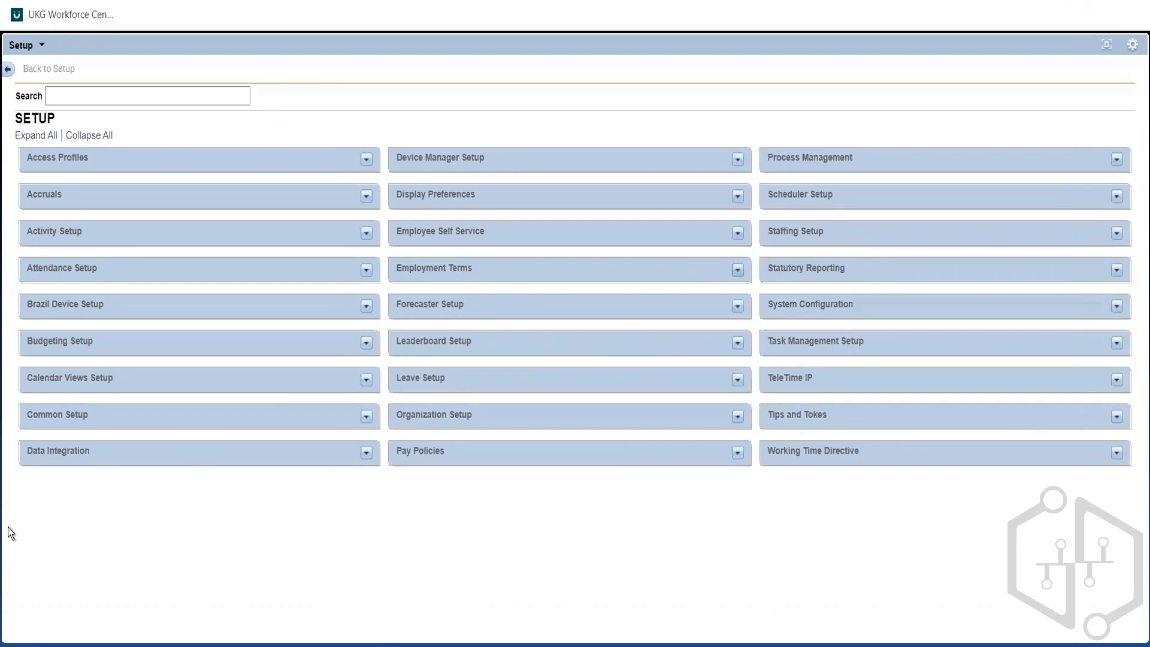
{"action": "left_click", "coordinate": [1116, 196]}
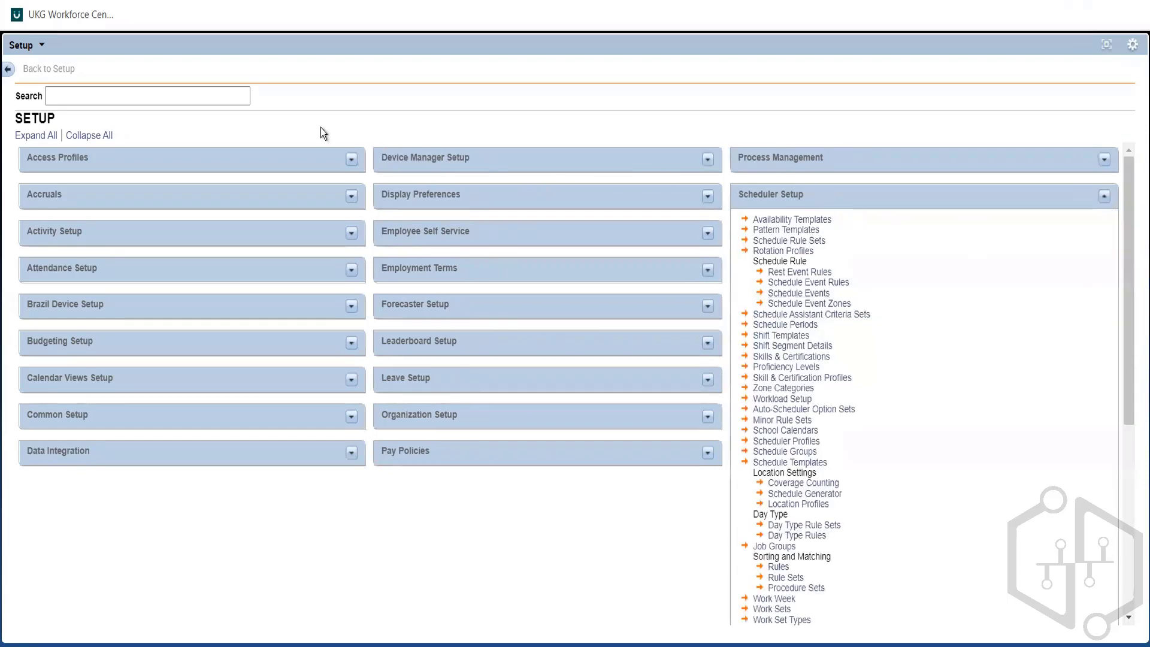
Step: Restore the Setup widget to its normal size and open the Manage My Department workspace
{"action": "left_click", "coordinate": [1107, 45]}
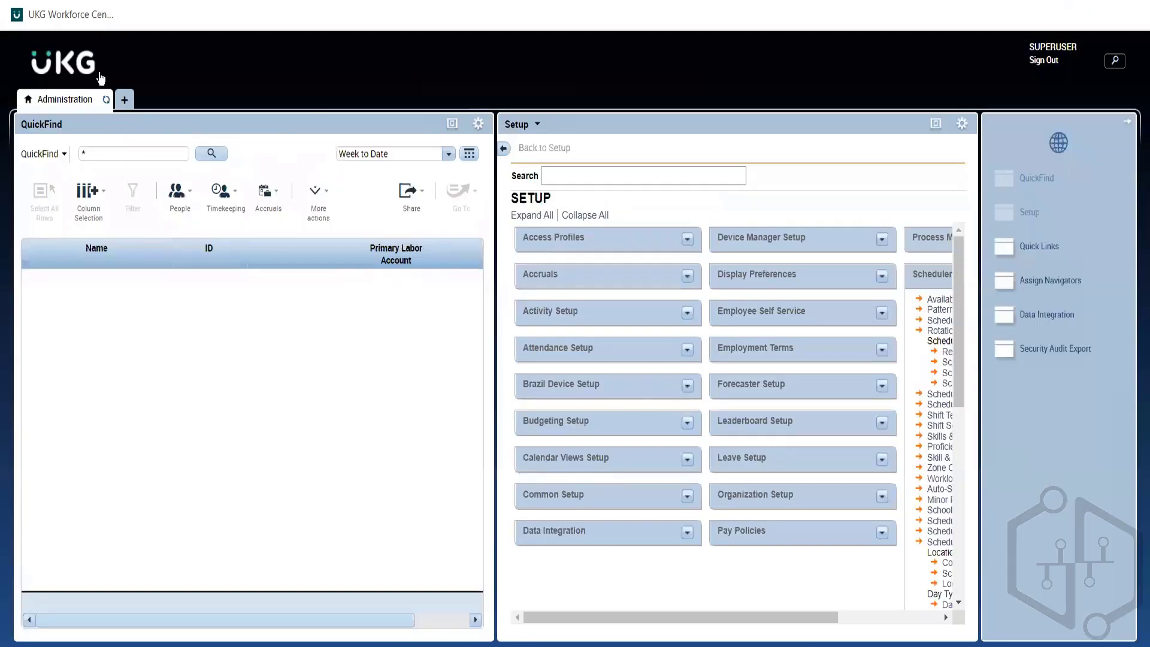
{"action": "left_click", "coordinate": [125, 100]}
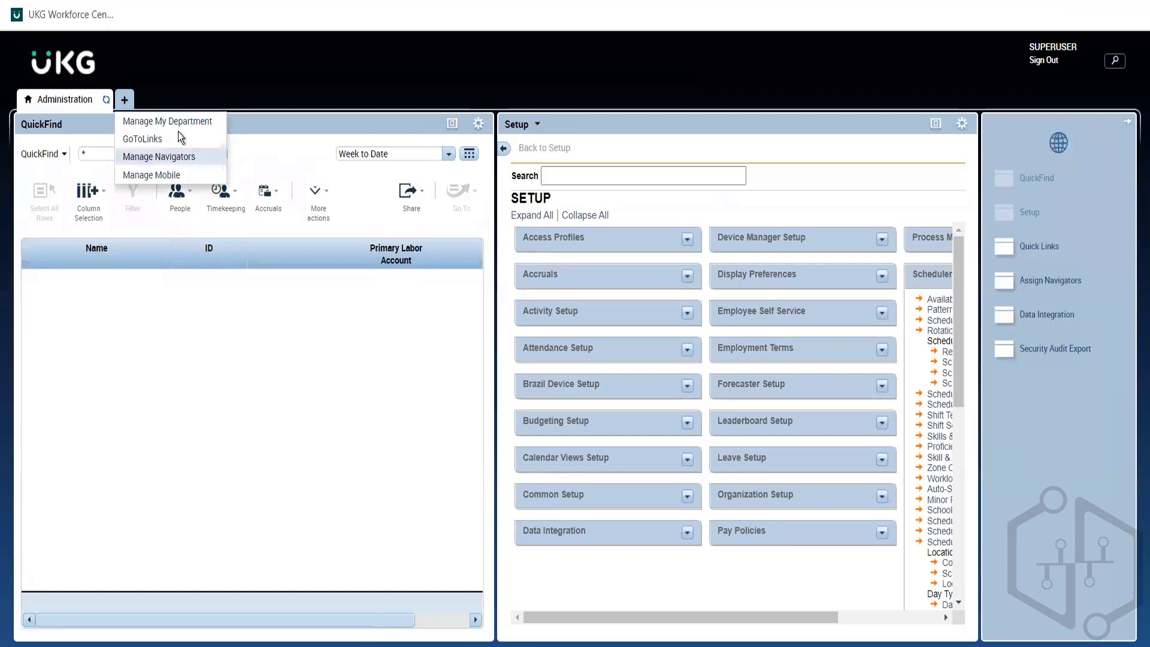
{"action": "left_click", "coordinate": [203, 126]}
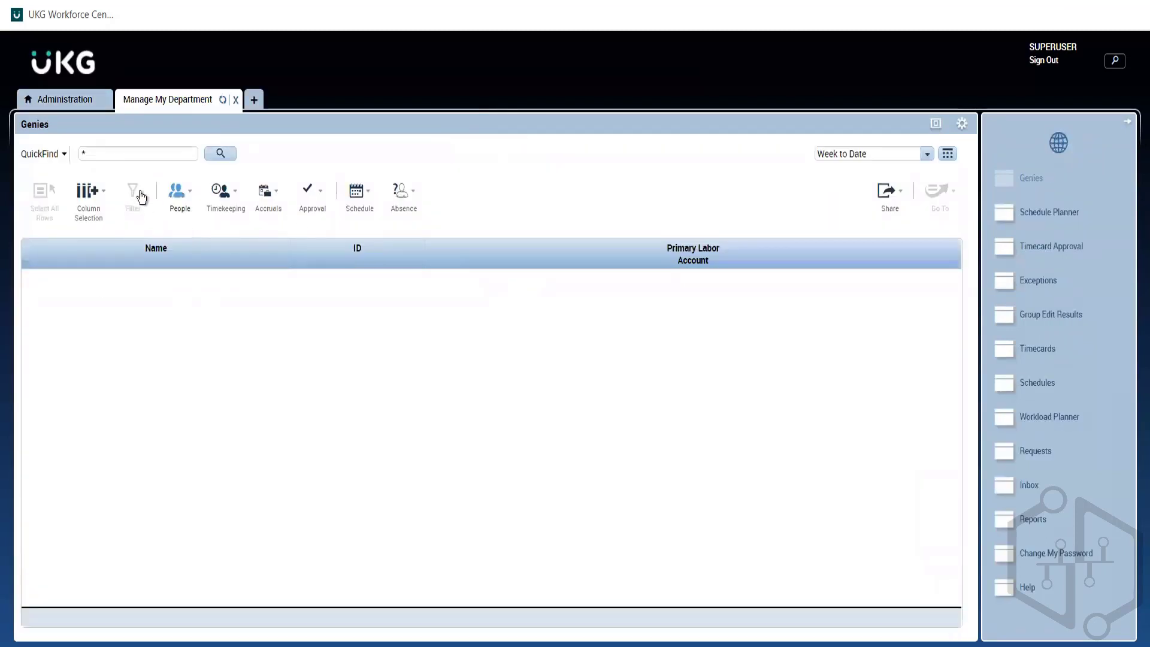
Step: Search QuickFind for an employee by surname, with wildcards on both sides
{"action": "left_click", "coordinate": [106, 154]}
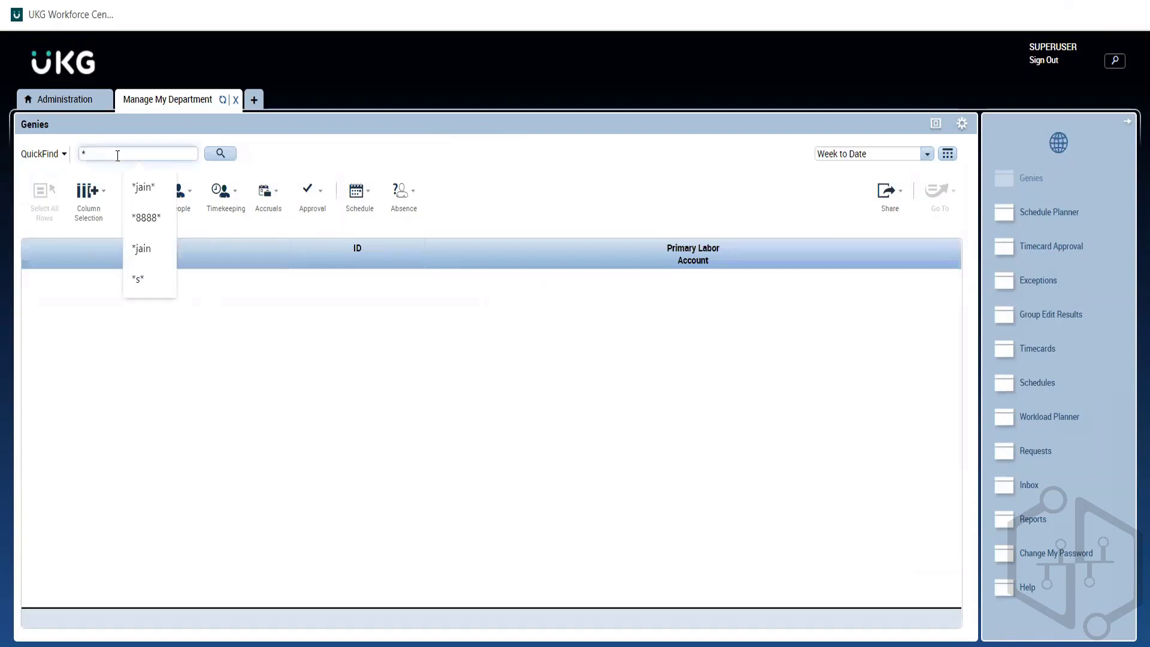
{"action": "left_click", "coordinate": [142, 187]}
{"action": "left_click", "coordinate": [221, 153]}
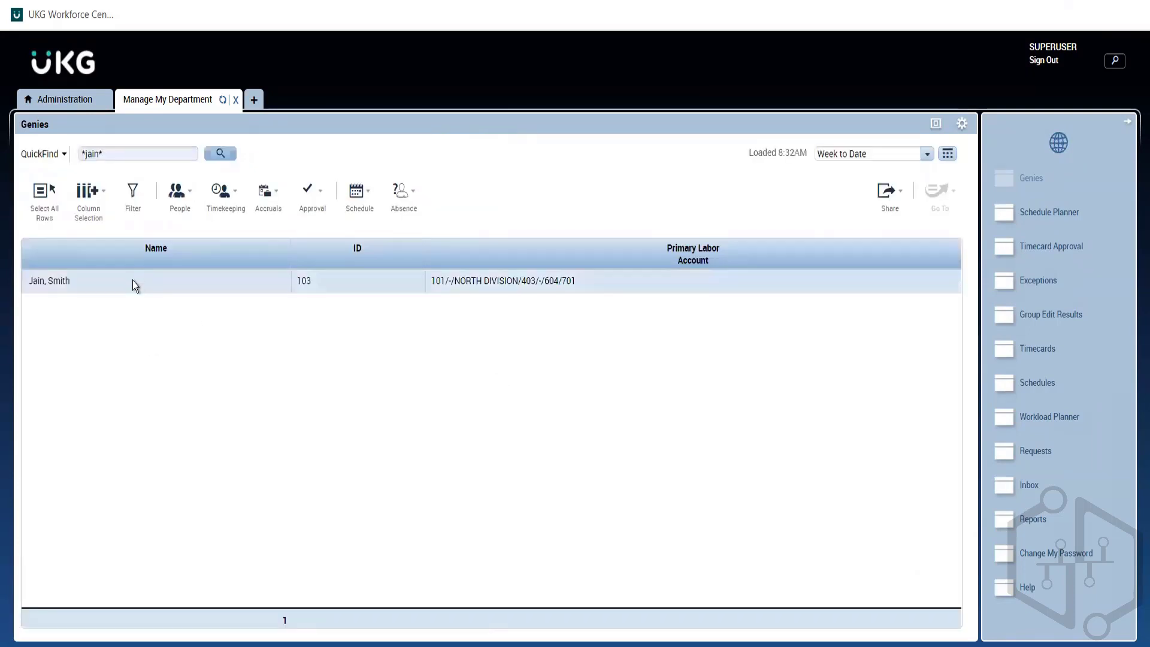
Step: List all employees in QuickFind by searching with the wildcard * only
{"action": "left_click", "coordinate": [100, 154]}
{"action": "key", "text": "BackSpace"}
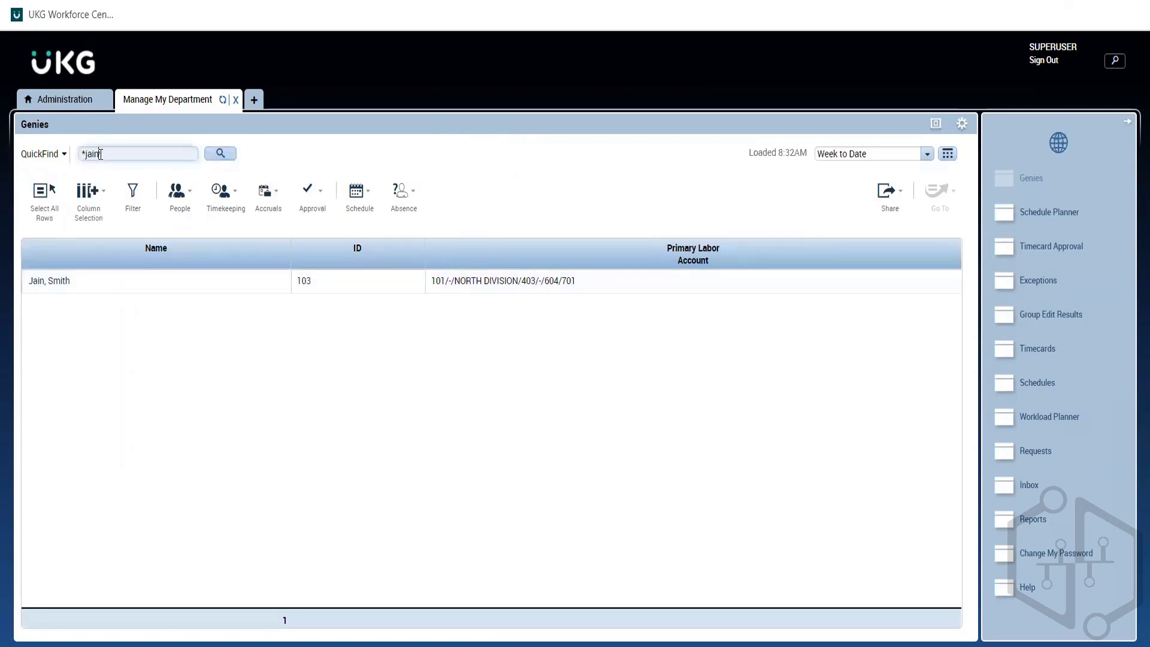
{"action": "key", "text": "BackSpace"}
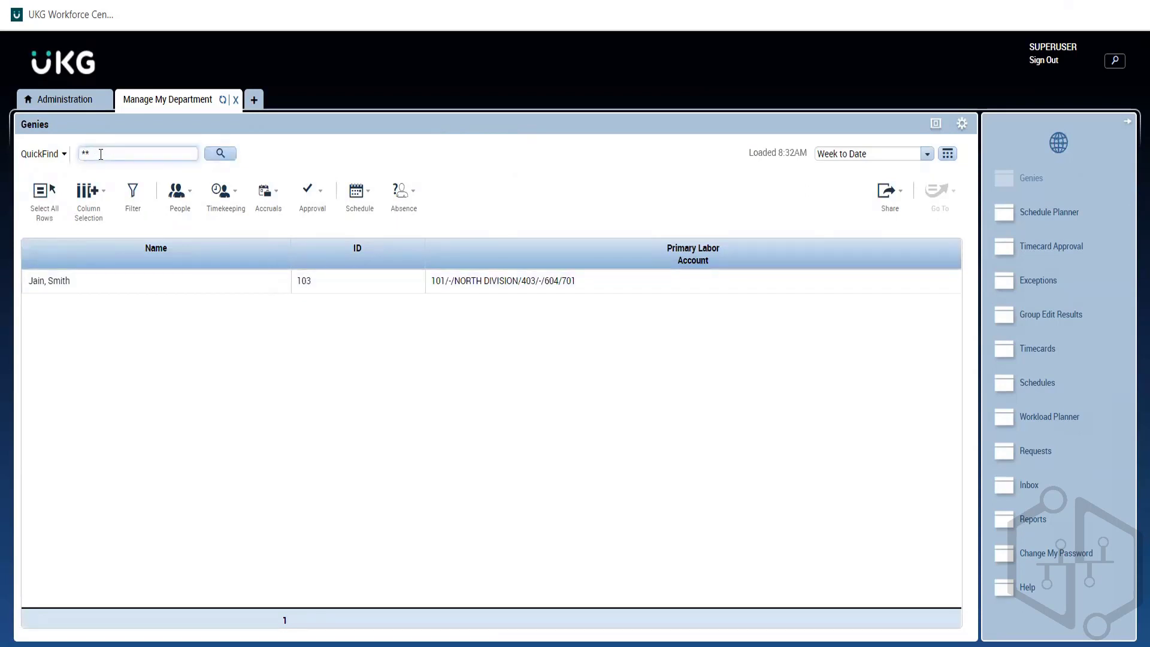
{"action": "key", "text": "BackSpace"}
{"action": "key", "text": "Return"}
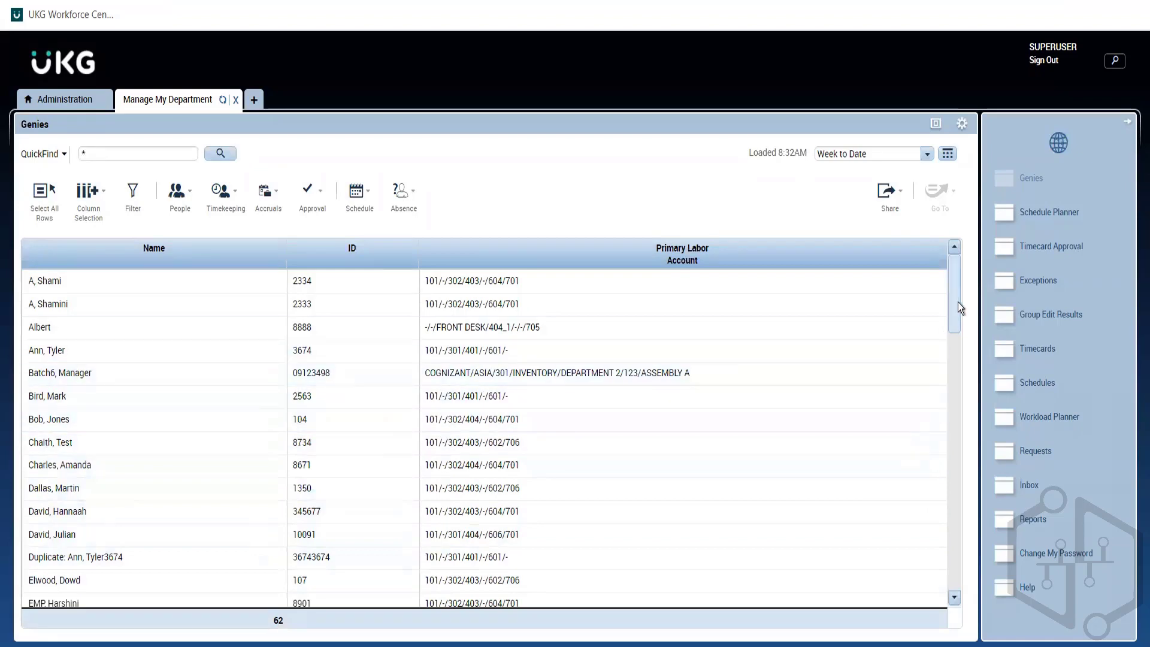
Step: Select the employee whose primary labor account is in NORTH DIVISION and open the Schedule Planner widget for that employee
{"action": "left_click_drag", "start_coordinate": [957, 302], "coordinate": [964, 372]}
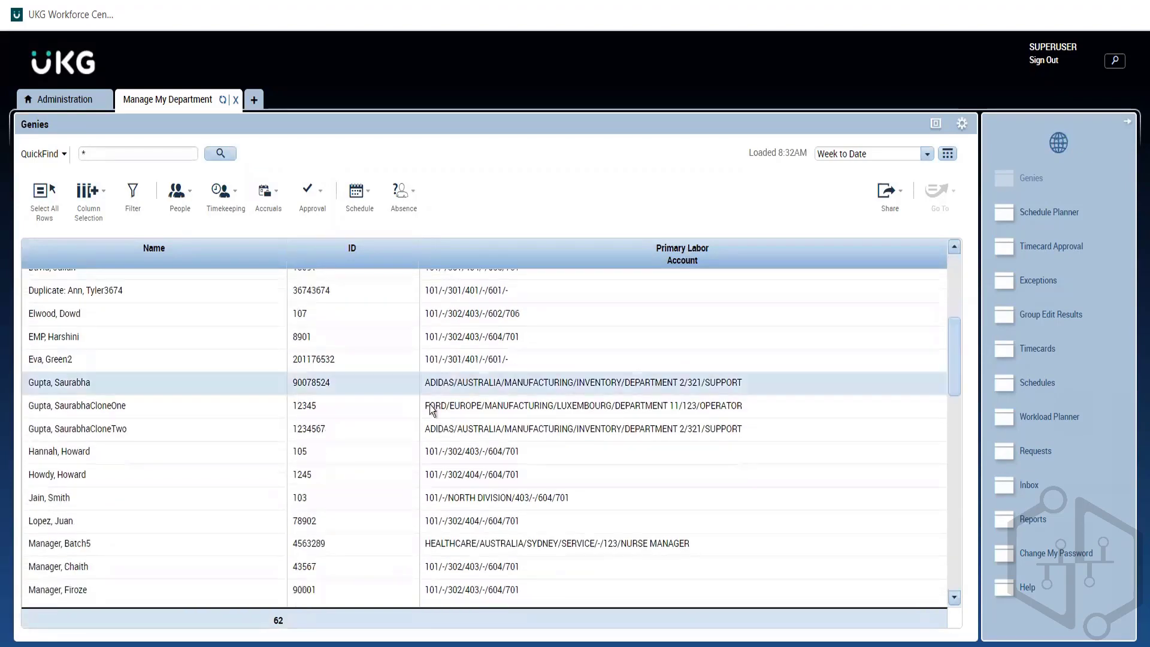
{"action": "left_click", "coordinate": [182, 501]}
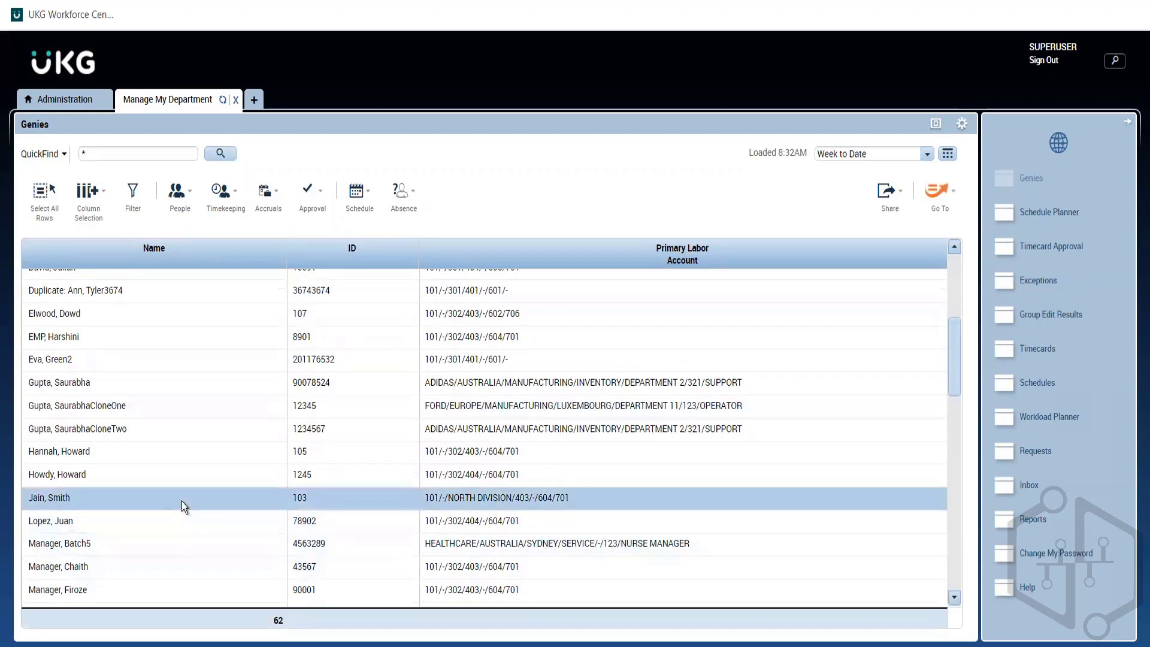
{"action": "left_click", "coordinate": [940, 197]}
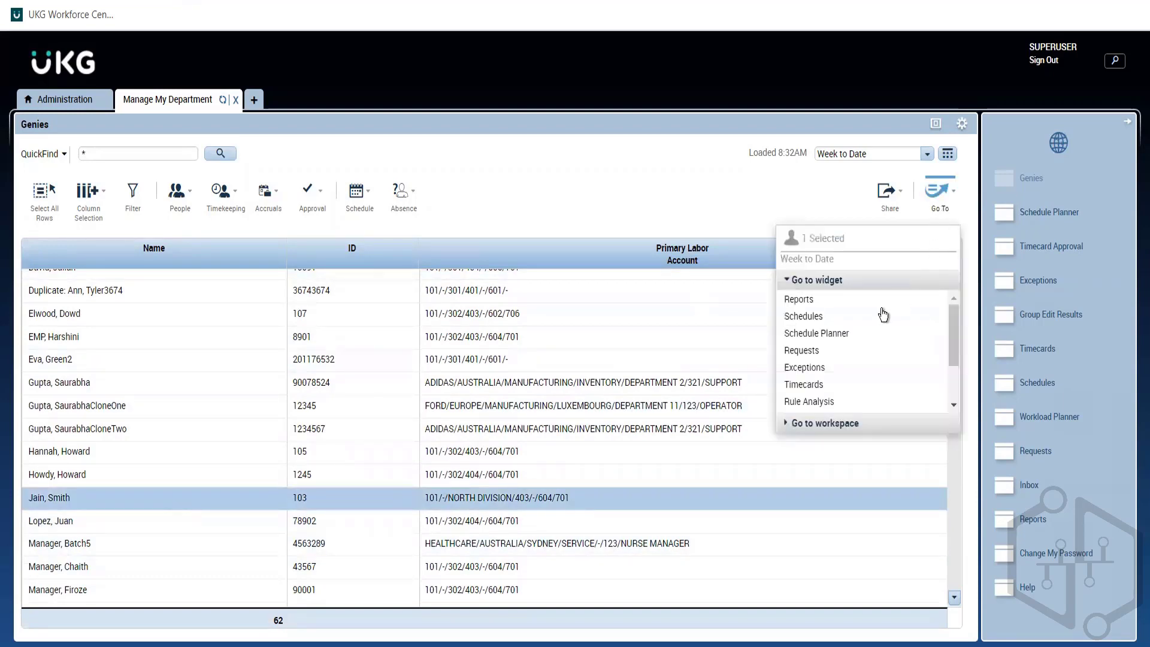
{"action": "left_click", "coordinate": [844, 341]}
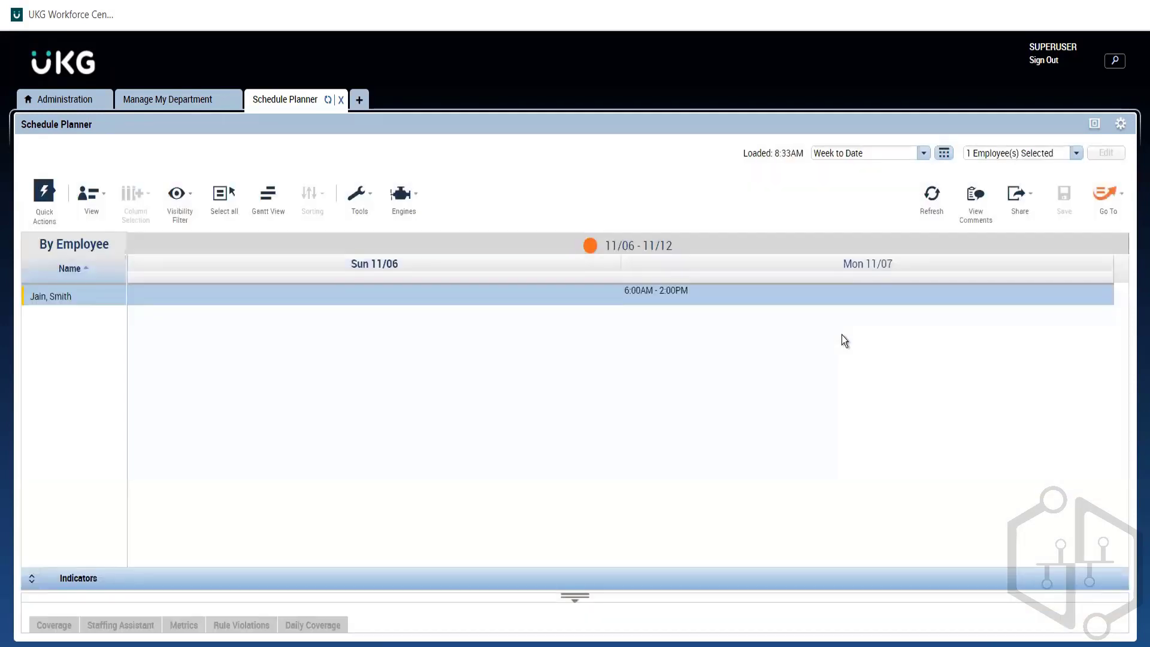
Step: Show the employee's schedule in Gantt view for the Current Schedule Period and check the details of the Thursday 11/10 shift
{"action": "left_click", "coordinate": [265, 208]}
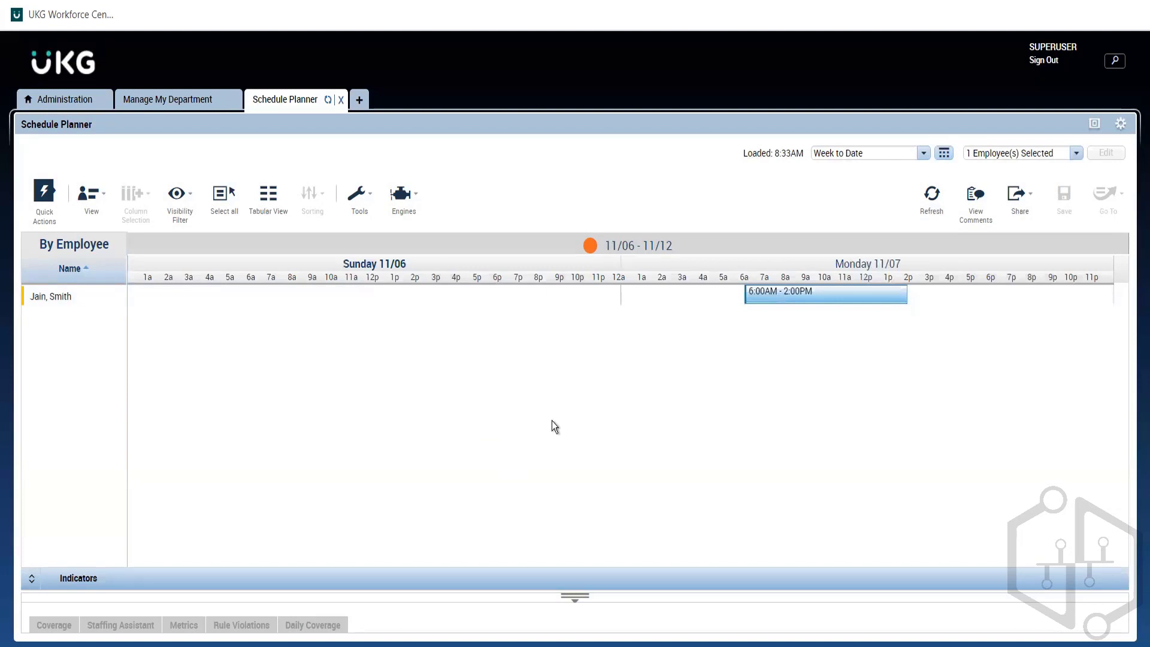
{"action": "left_click", "coordinate": [920, 153]}
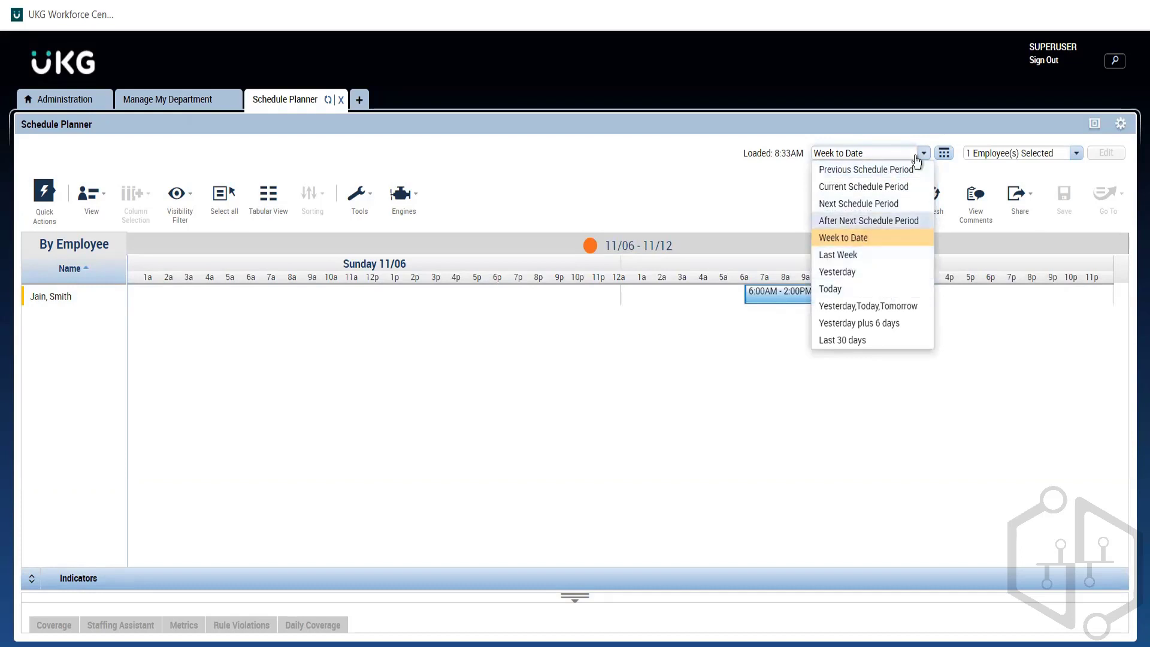
{"action": "left_click", "coordinate": [862, 188]}
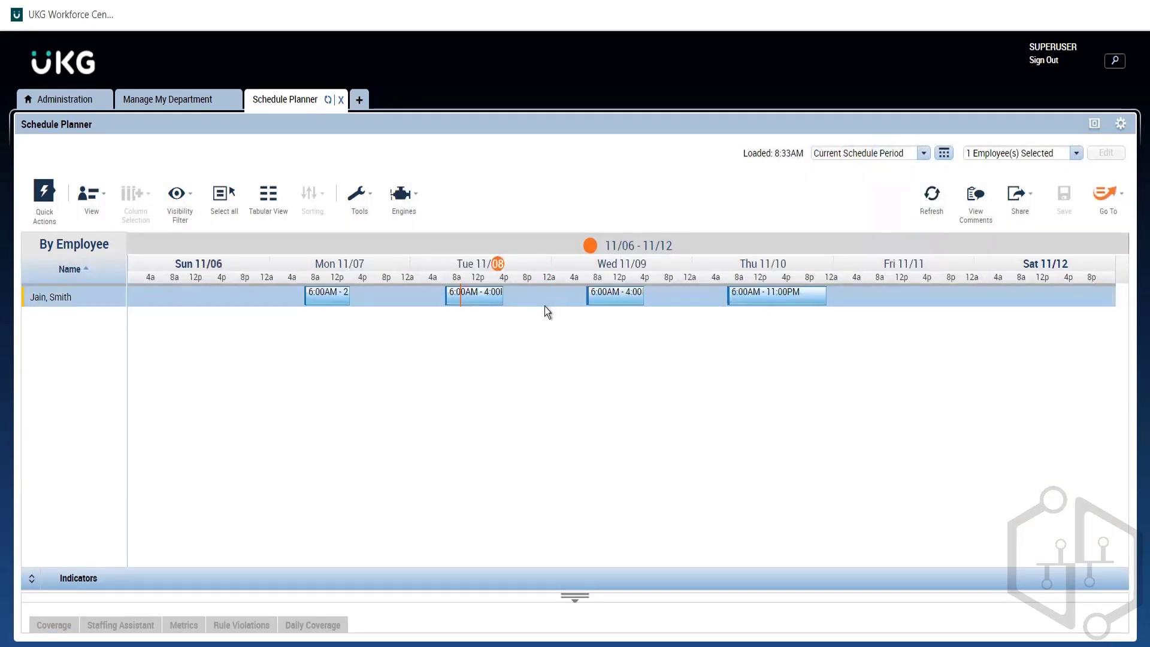
{"action": "mouse_move", "coordinate": [766, 300]}
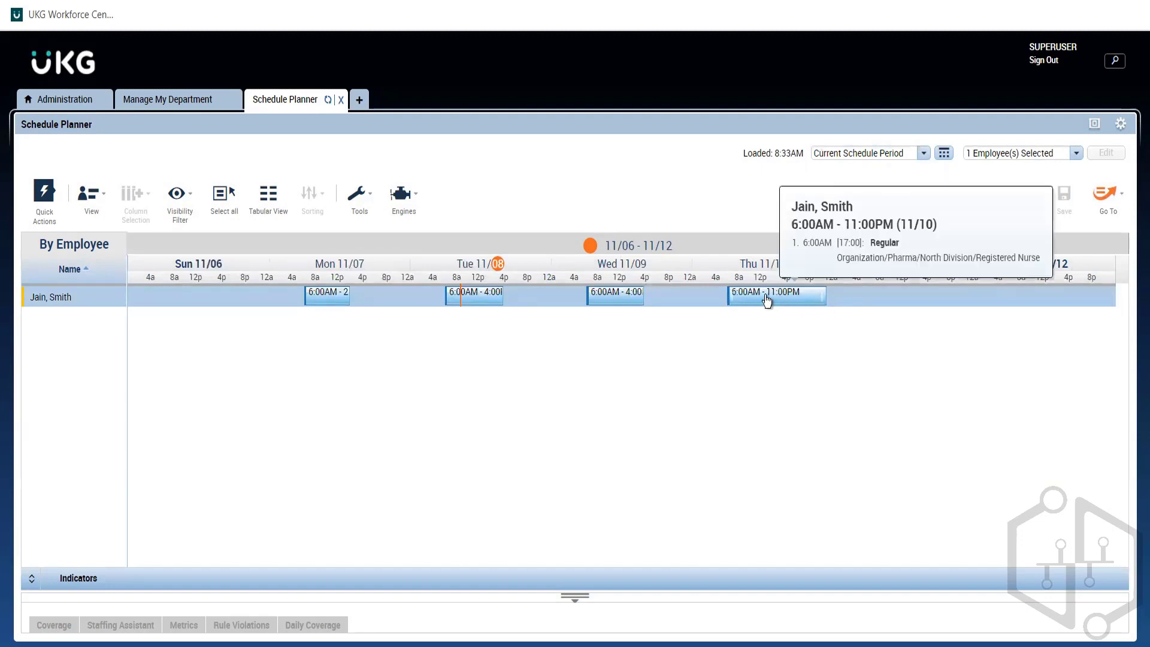
{"action": "right_click", "coordinate": [324, 307]}
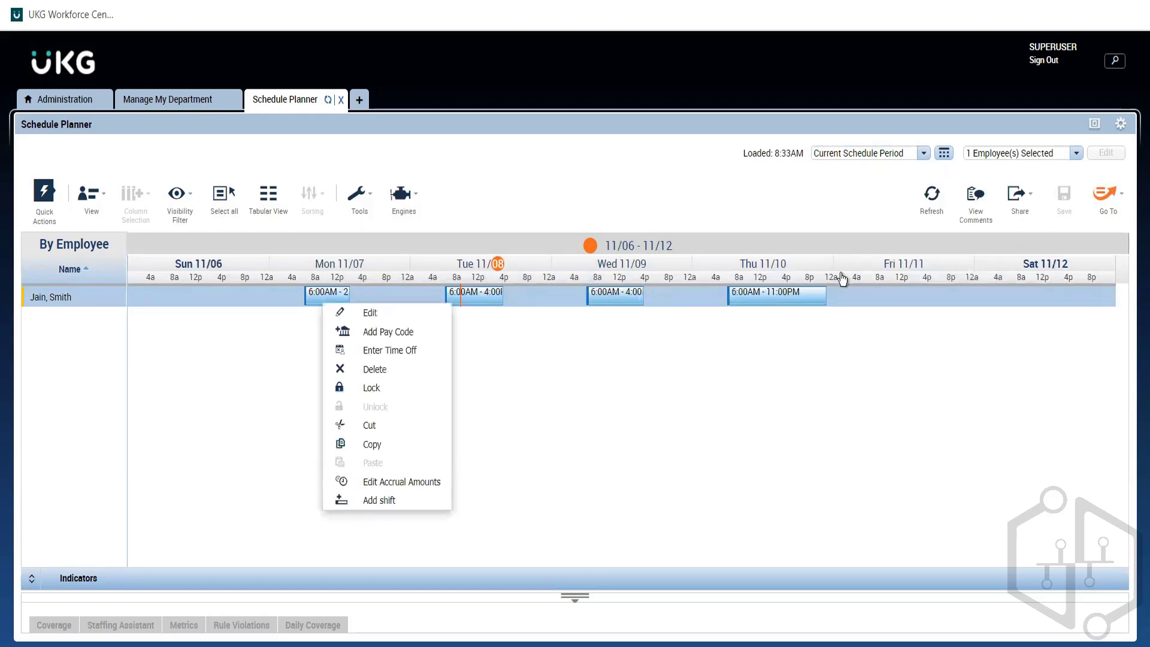
{"action": "left_click", "coordinate": [889, 296]}
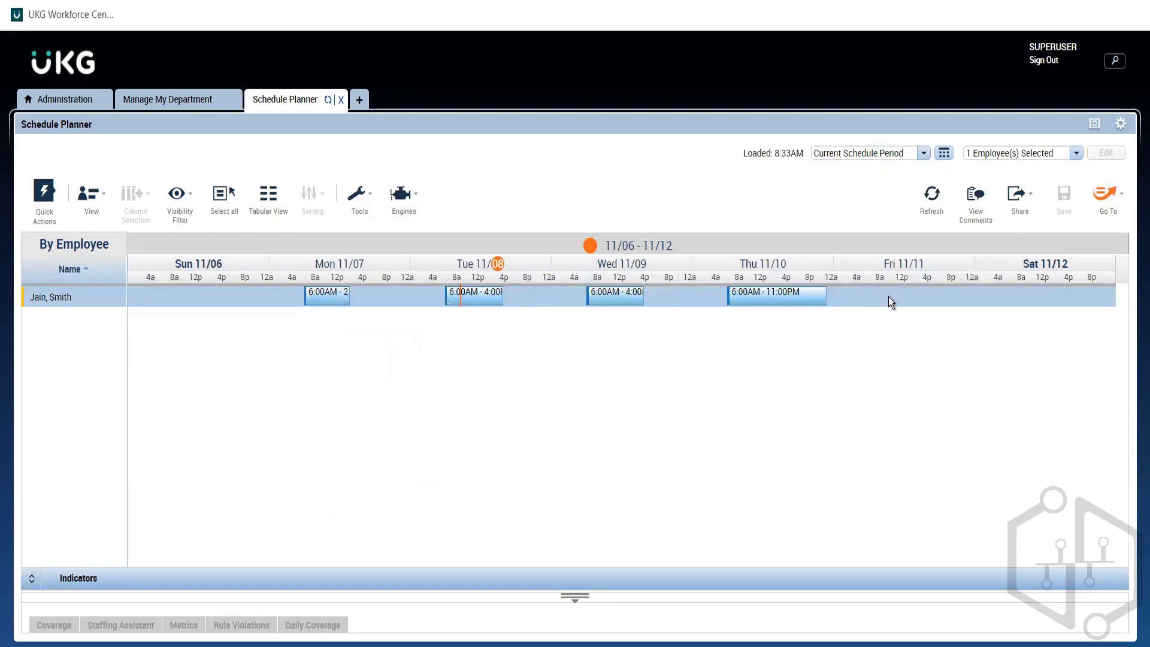
Step: Start a new shift for the employee on Friday 11/11 with start time 8:00am and end time 4:00pm
{"action": "right_click", "coordinate": [888, 296]}
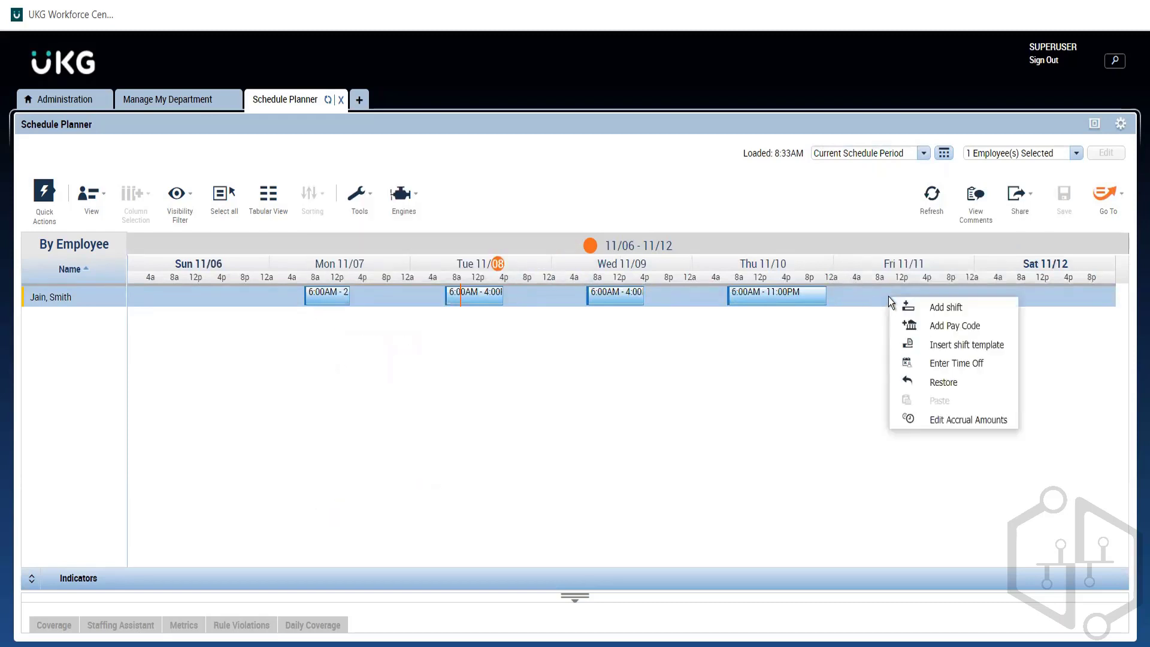
{"action": "left_click", "coordinate": [937, 309]}
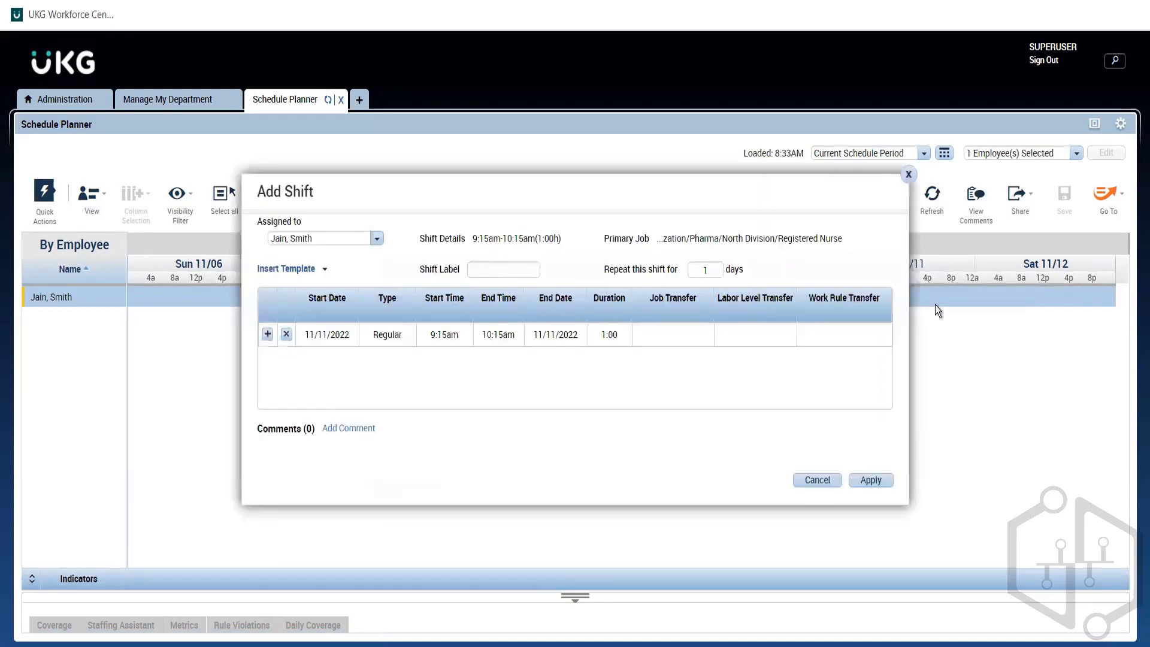
{"action": "left_click", "coordinate": [440, 335]}
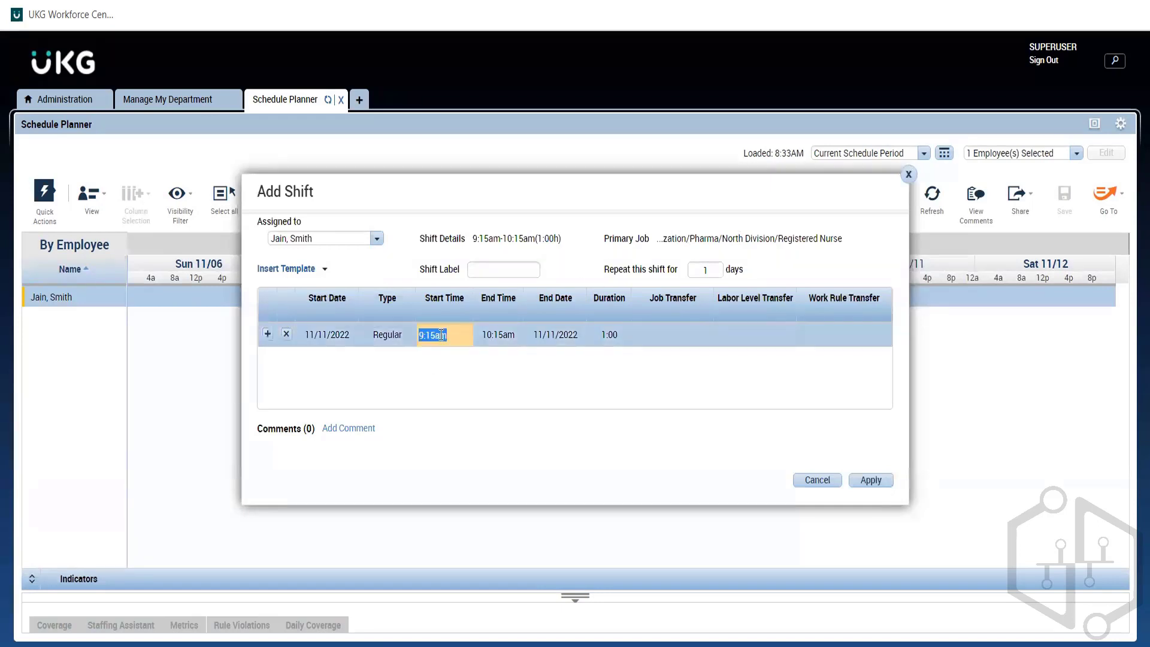
{"action": "type", "text": "8"}
{"action": "key", "text": "Return"}
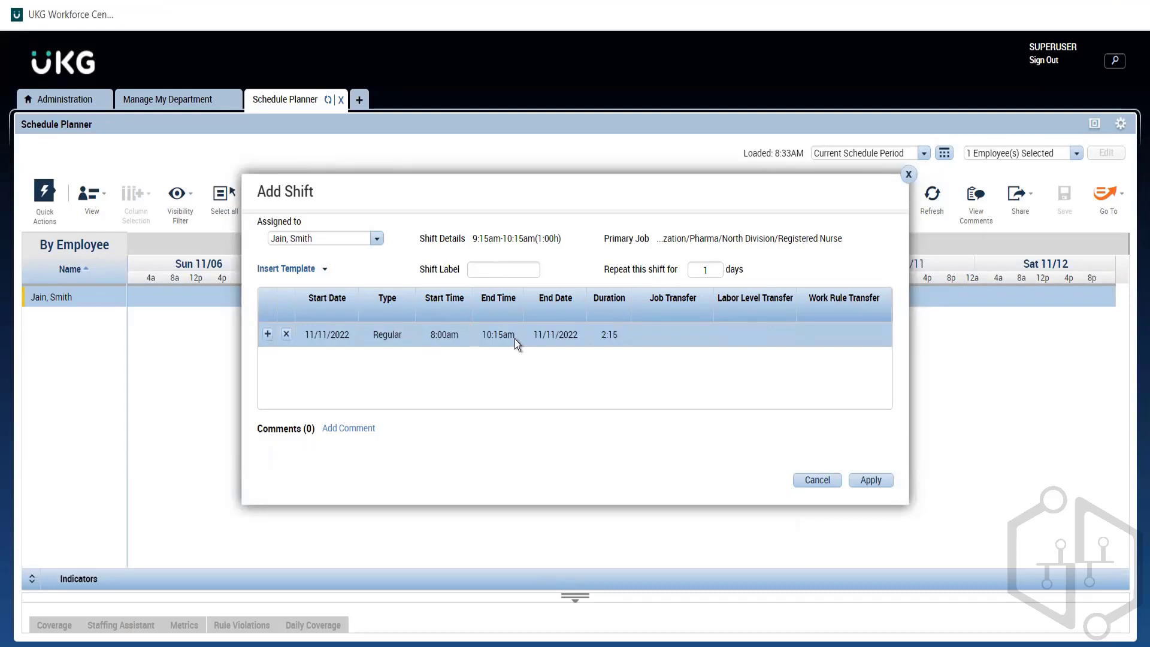
{"action": "left_click", "coordinate": [515, 339]}
{"action": "type", "text": "4p"}
{"action": "left_click", "coordinate": [533, 379]}
Step: Review the segment types but keep Regular, apply the new Friday 11/11 shift and save the schedule
{"action": "left_click", "coordinate": [379, 340]}
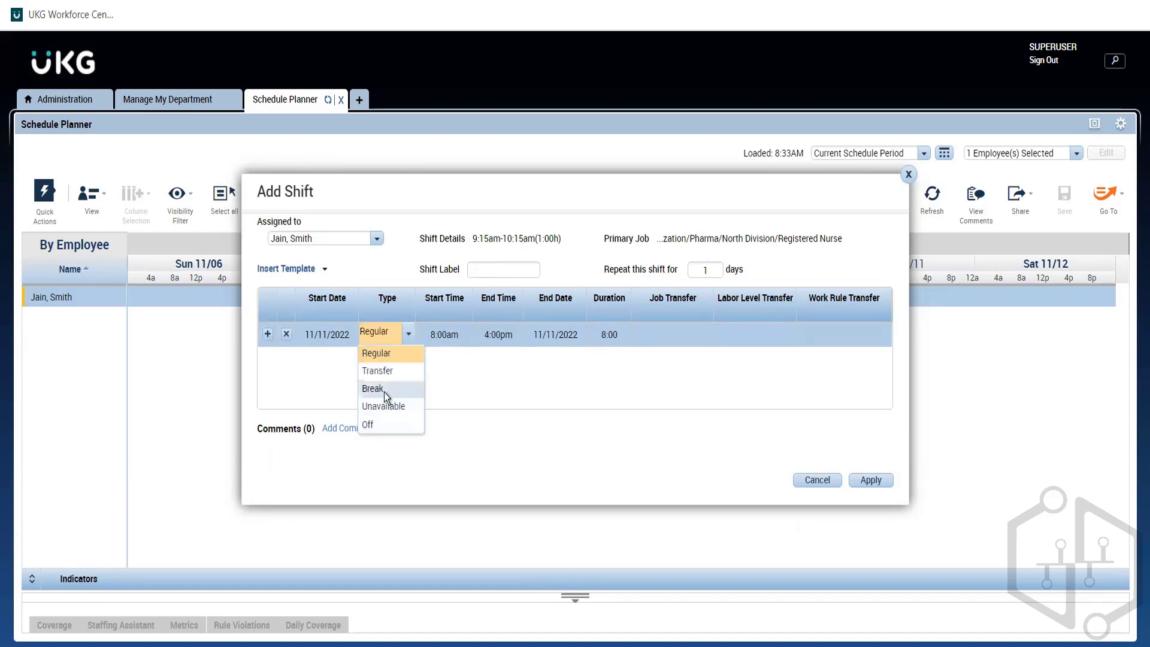
{"action": "left_click", "coordinate": [465, 390]}
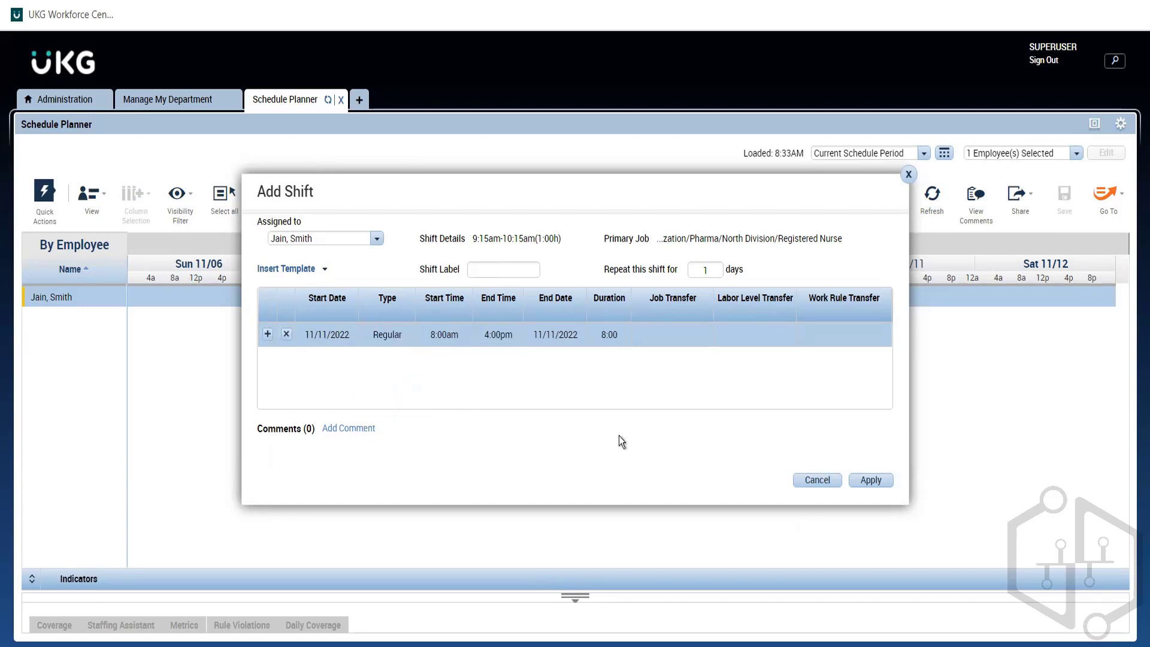
{"action": "left_click", "coordinate": [869, 481]}
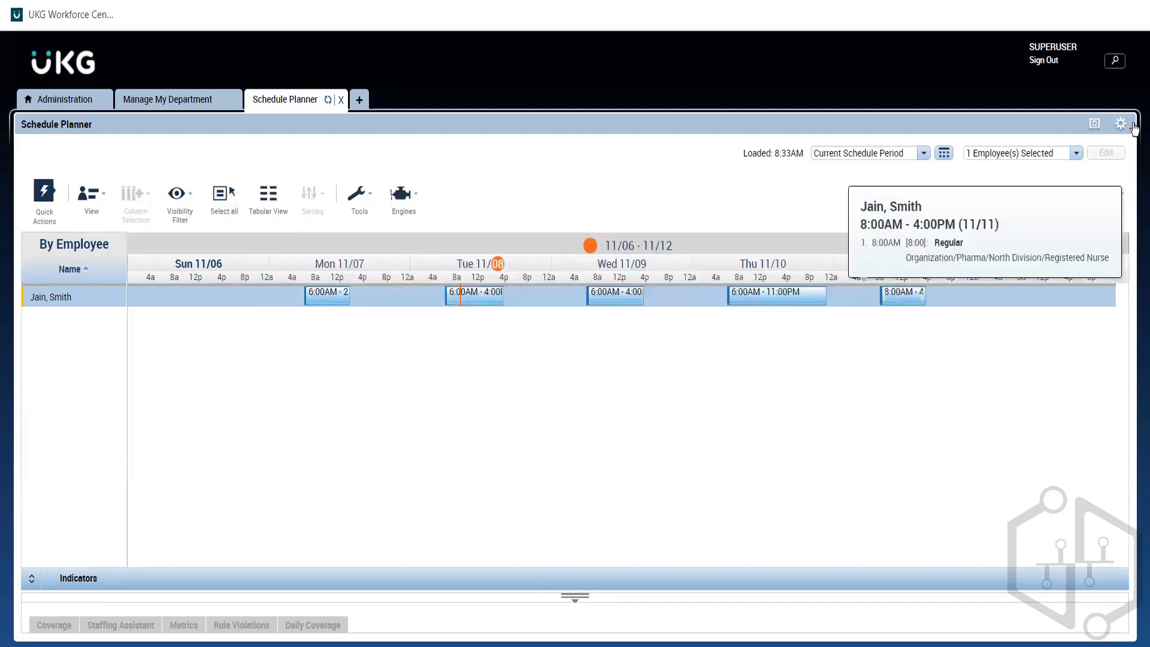
{"action": "left_click", "coordinate": [1064, 209]}
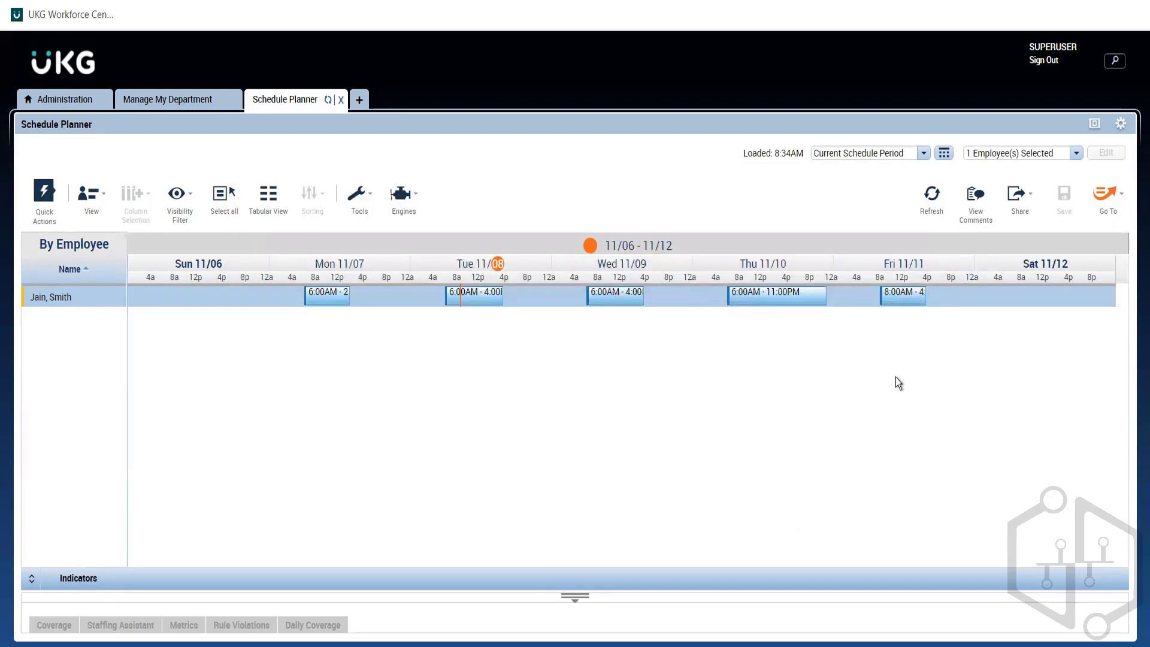
{"action": "mouse_move", "coordinate": [897, 298]}
{"action": "right_click", "coordinate": [896, 295]}
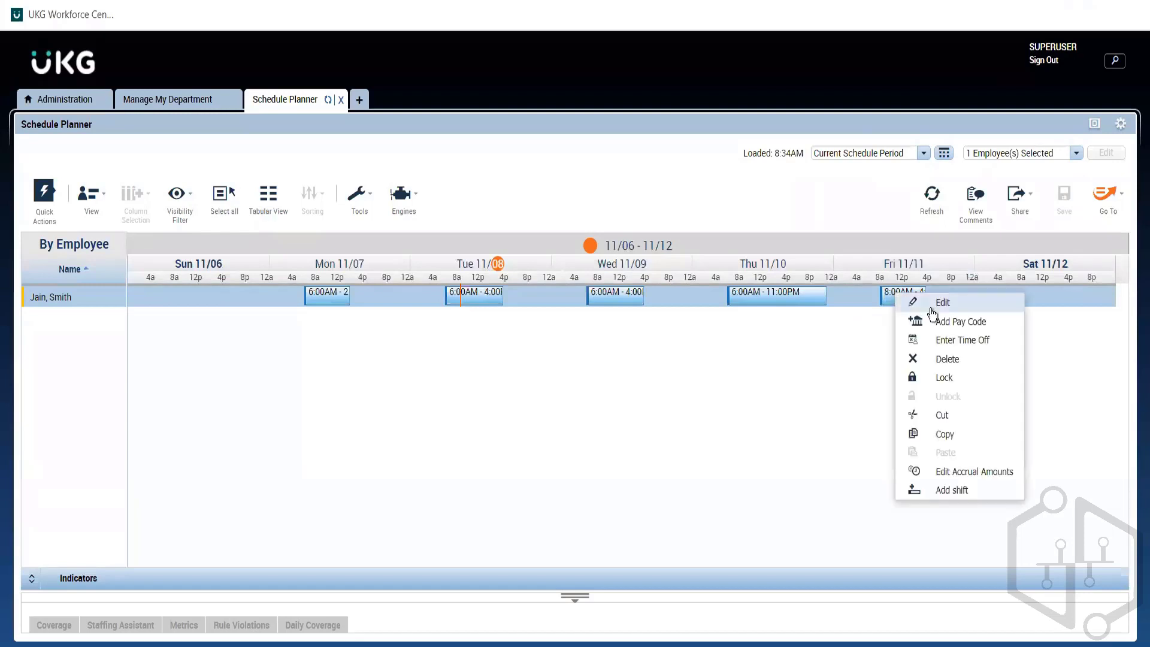
{"action": "left_click", "coordinate": [931, 312]}
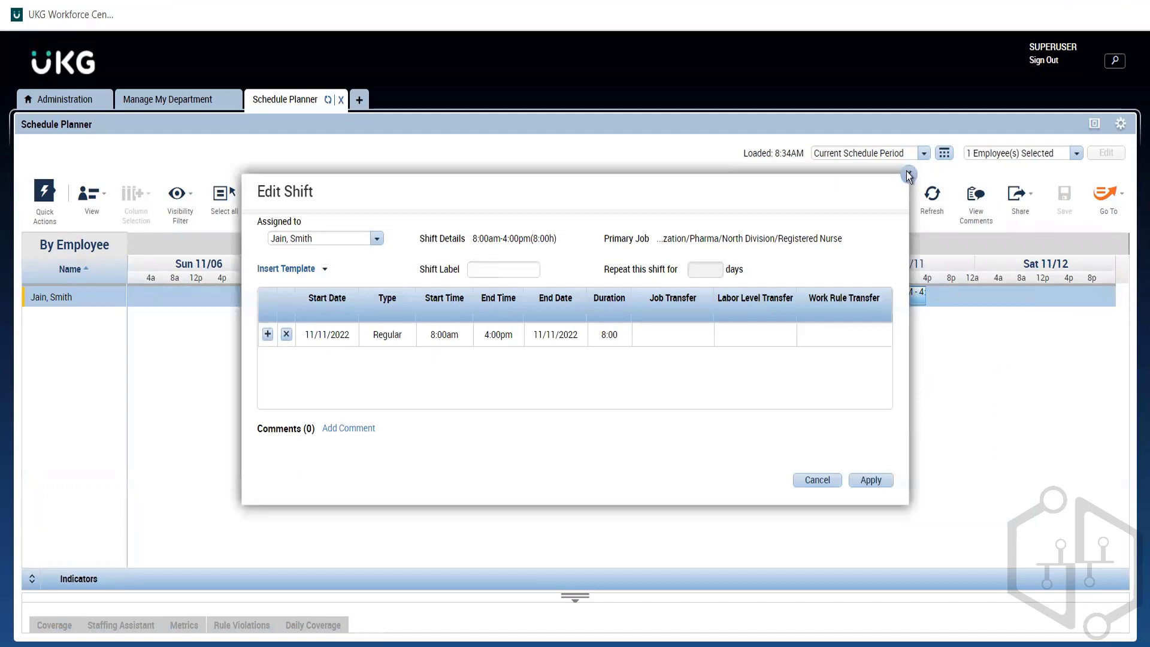
{"action": "left_click", "coordinate": [909, 173]}
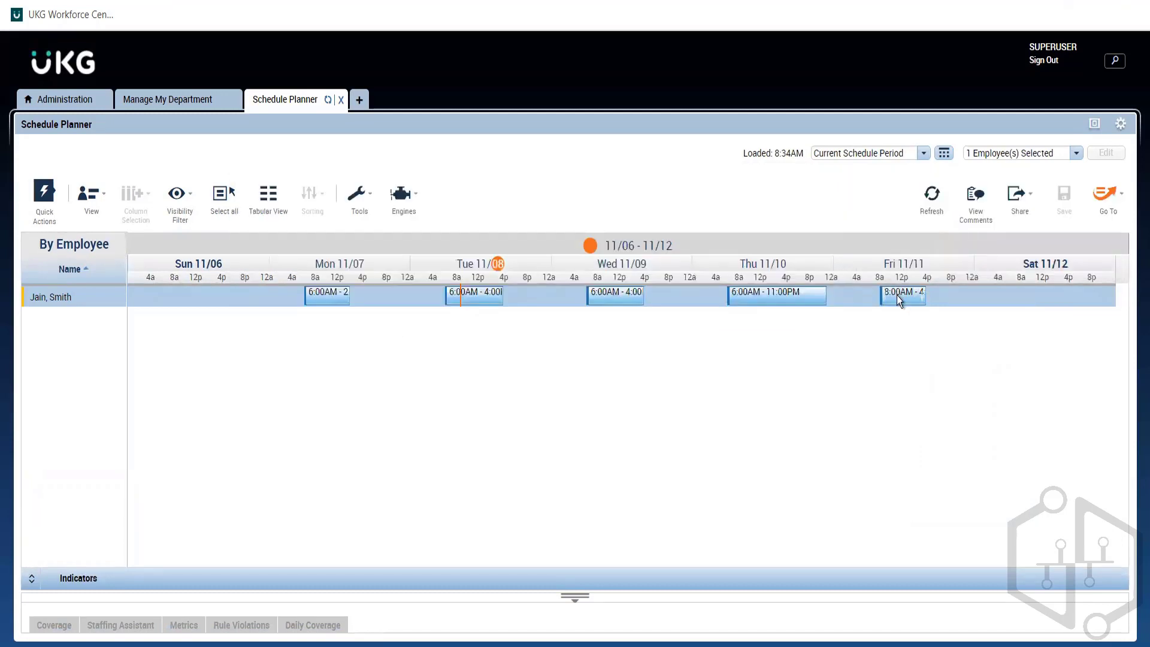
Step: Edit the Friday 11/11 shift by adding a second segment and setting the first segment's end time to 1:00pm
{"action": "right_click", "coordinate": [898, 299]}
{"action": "left_click", "coordinate": [937, 307]}
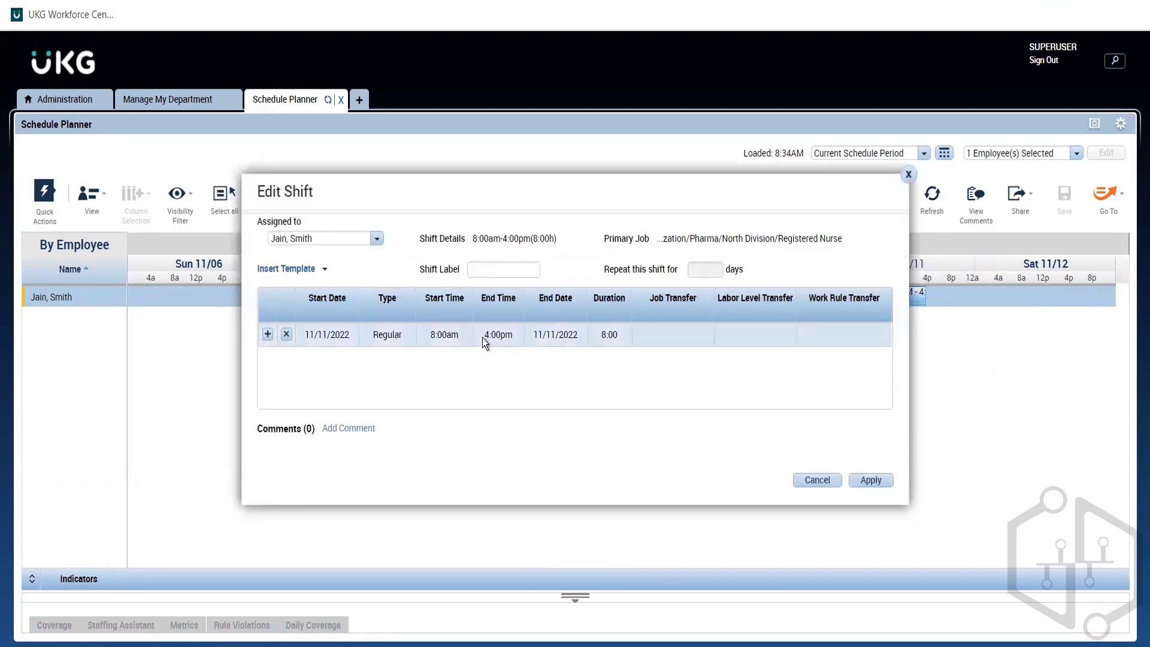
{"action": "left_click", "coordinate": [267, 334]}
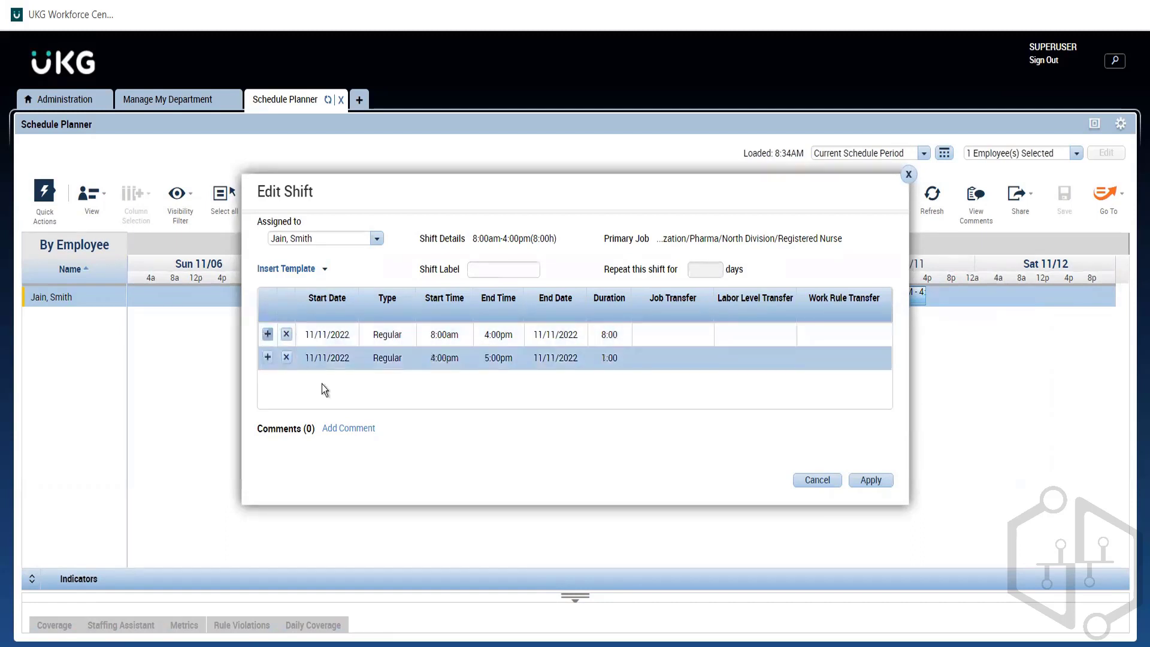
{"action": "left_click", "coordinate": [506, 333]}
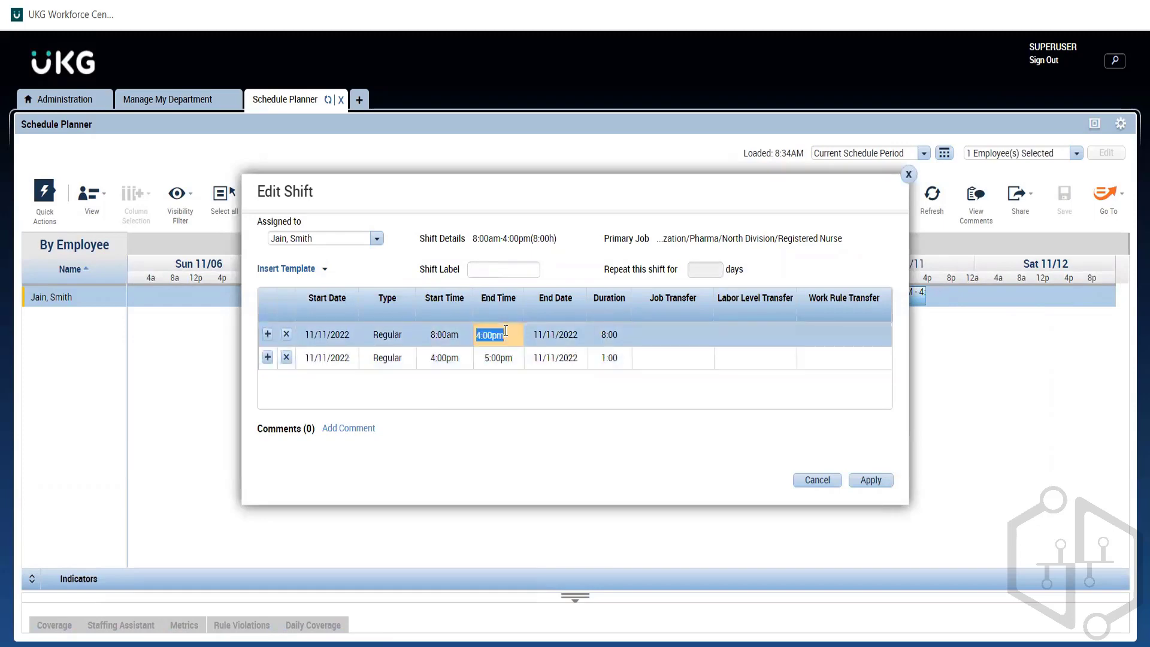
{"action": "type", "text": "1p"}
Step: Set the second segment's start time to 1:30pm
{"action": "left_click", "coordinate": [441, 357]}
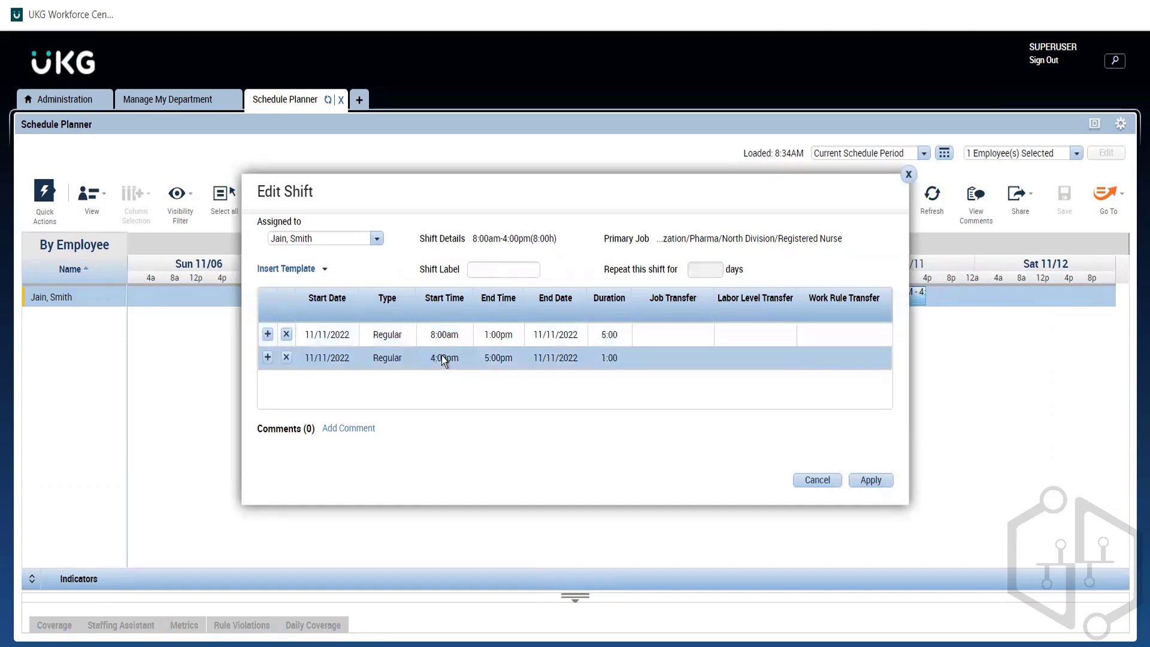
{"action": "type", "text": "1:30p"}
{"action": "key", "text": "Tab"}
{"action": "left_click", "coordinate": [487, 358]}
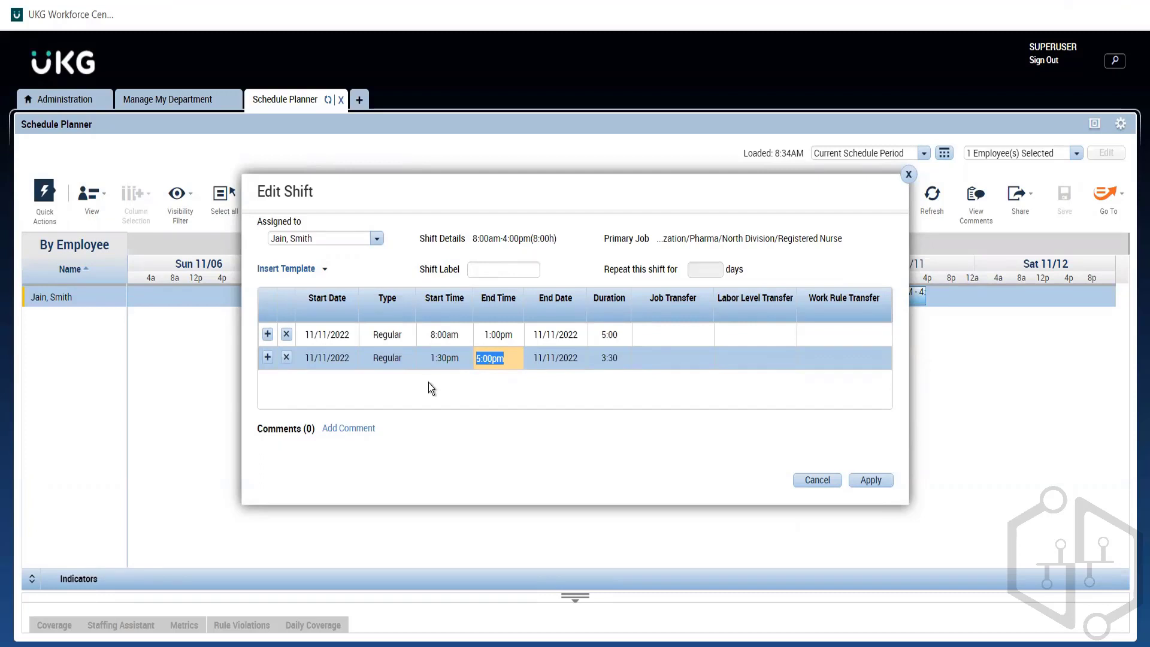
Step: Make the second segment a Break with start time 1:00pm and end time 1:30pm
{"action": "left_click", "coordinate": [447, 355]}
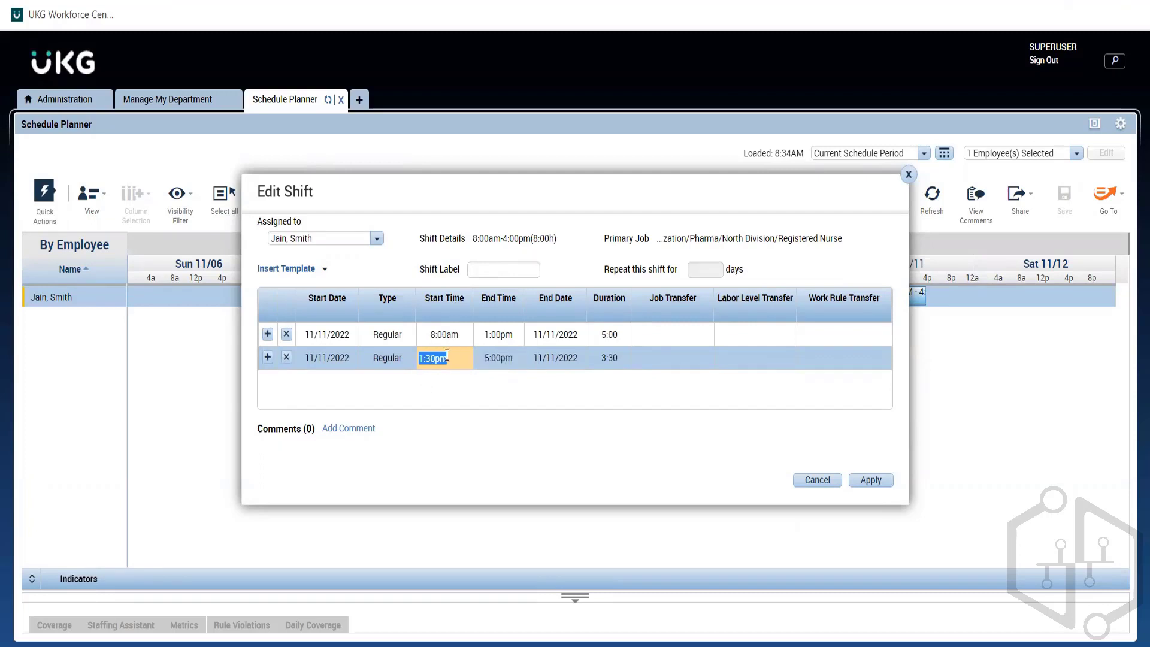
{"action": "type", "text": "1p"}
{"action": "key", "text": "Tab"}
{"action": "left_click", "coordinate": [491, 362]}
{"action": "type", "text": "1"}
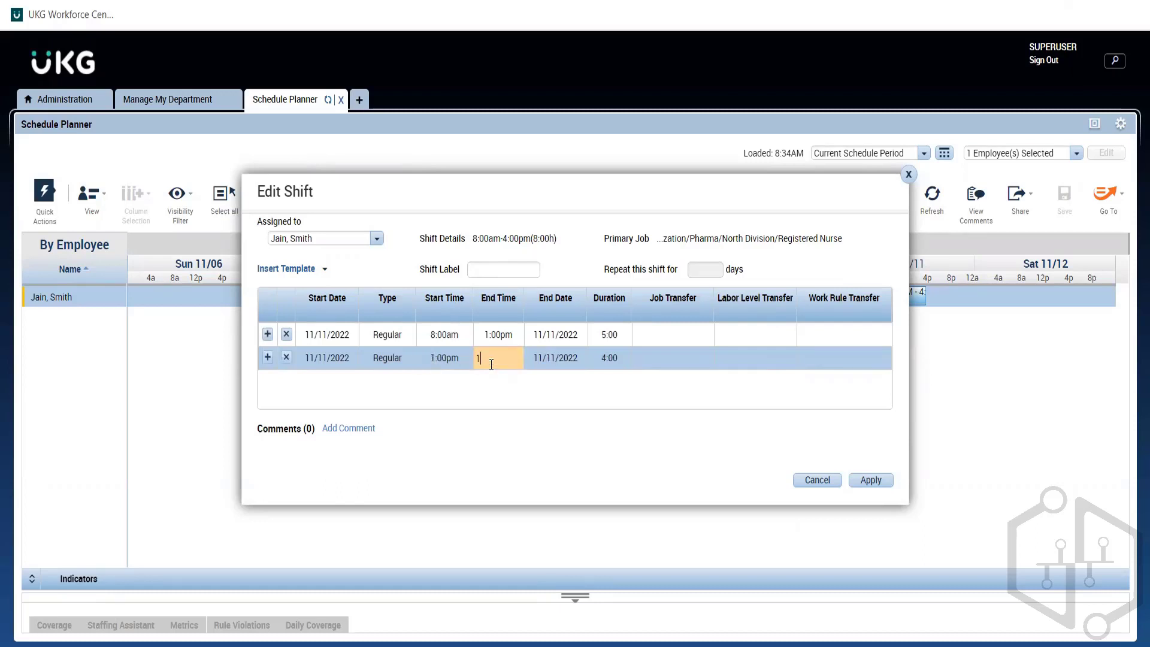
{"action": "type", "text": ":30p"}
{"action": "left_click", "coordinate": [489, 357]}
{"action": "left_click", "coordinate": [488, 357]}
{"action": "key", "text": "BackSpace"}
{"action": "type", "text": "0"}
{"action": "left_click", "coordinate": [478, 386]}
{"action": "left_click", "coordinate": [398, 357]}
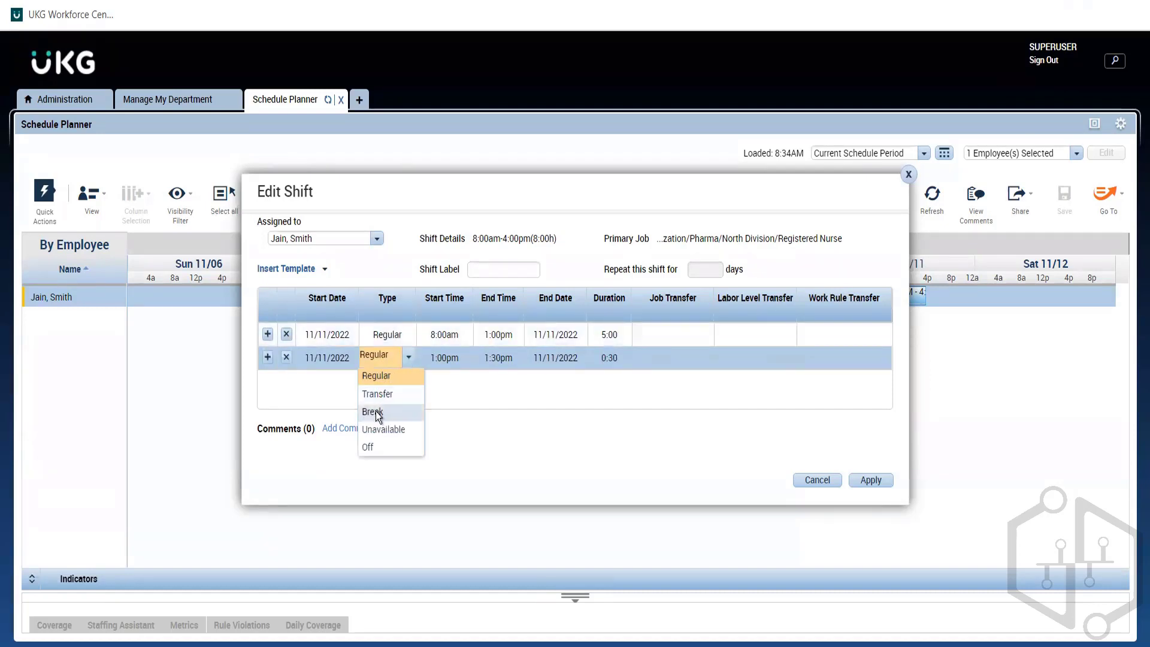
{"action": "left_click", "coordinate": [376, 412]}
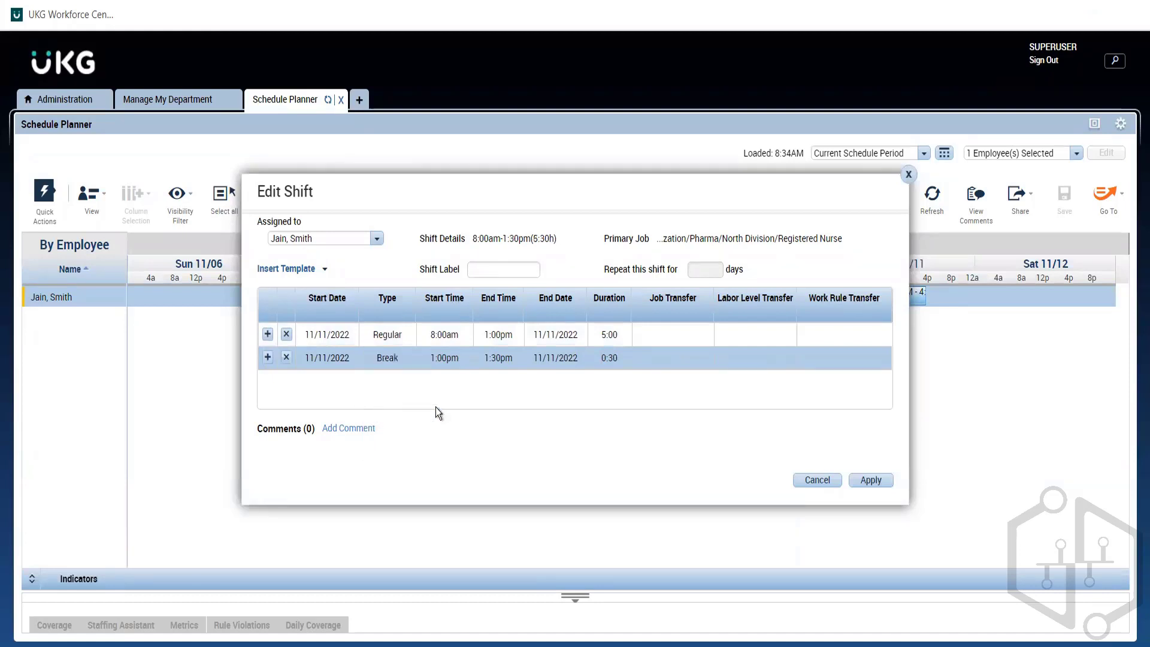
Step: Add a third Regular segment after the break and set its end time to 4:30pm
{"action": "left_click", "coordinate": [267, 357]}
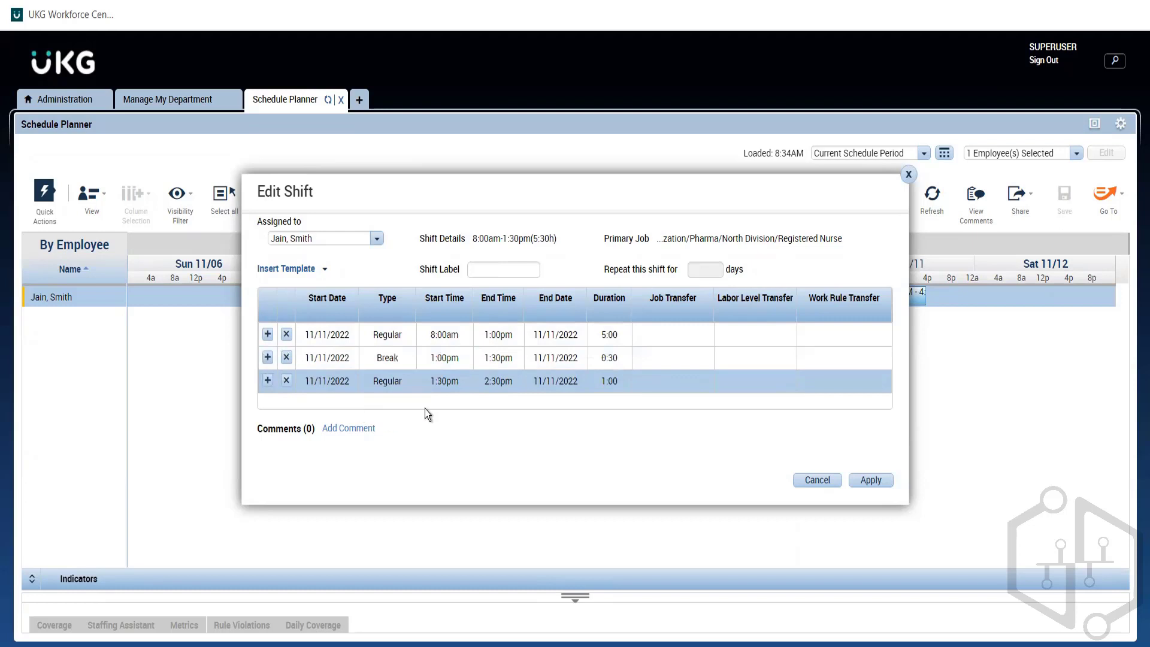
{"action": "left_click", "coordinate": [502, 381]}
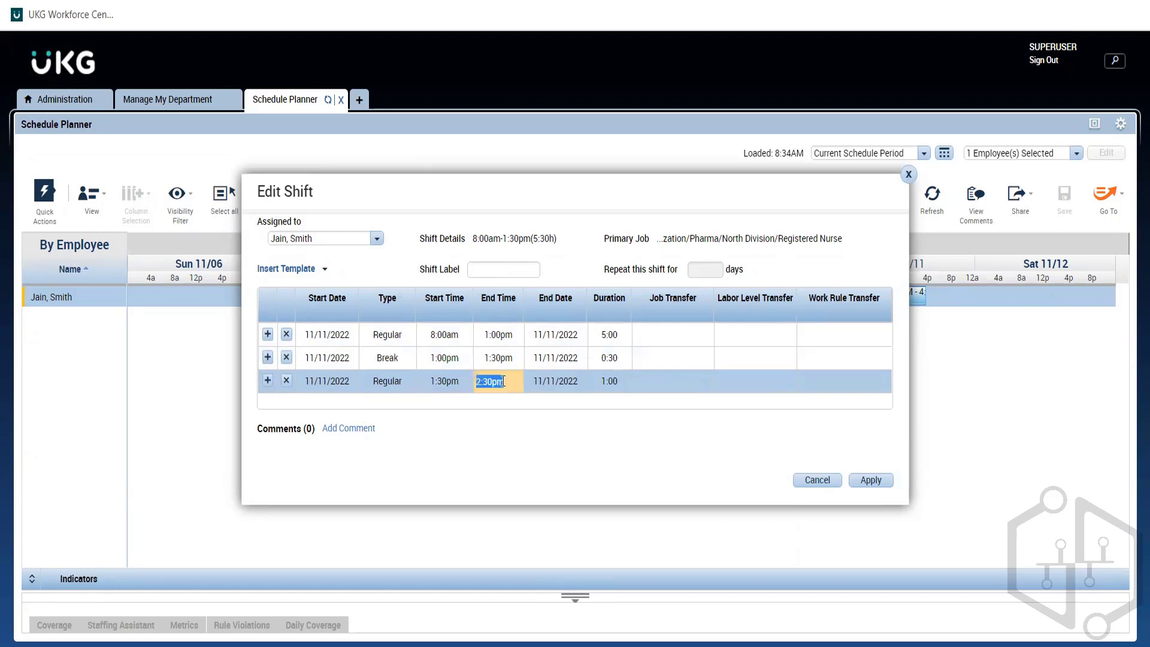
{"action": "type", "text": "4:30p"}
{"action": "left_click", "coordinate": [626, 405]}
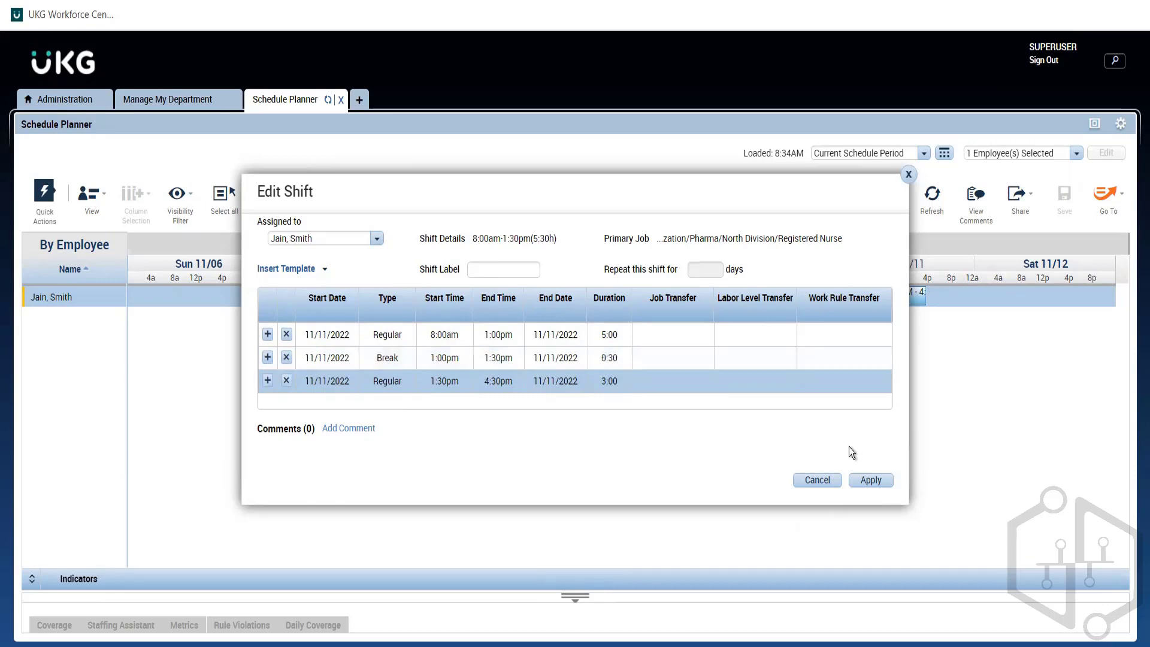
Step: Apply the edited Friday 11/11 shift and save the schedule
{"action": "left_click", "coordinate": [871, 479]}
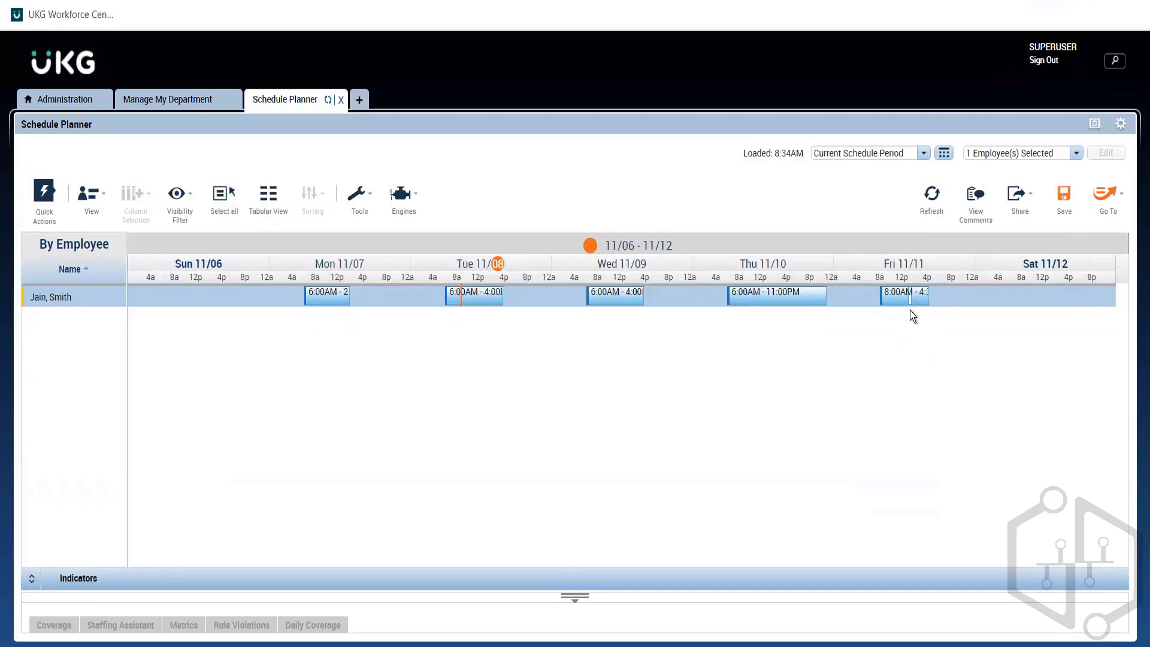
{"action": "mouse_move", "coordinate": [911, 308]}
{"action": "left_click", "coordinate": [1065, 194]}
Step: Leave Schedule Planner and switch to the Administration workspace
{"action": "left_click", "coordinate": [137, 101]}
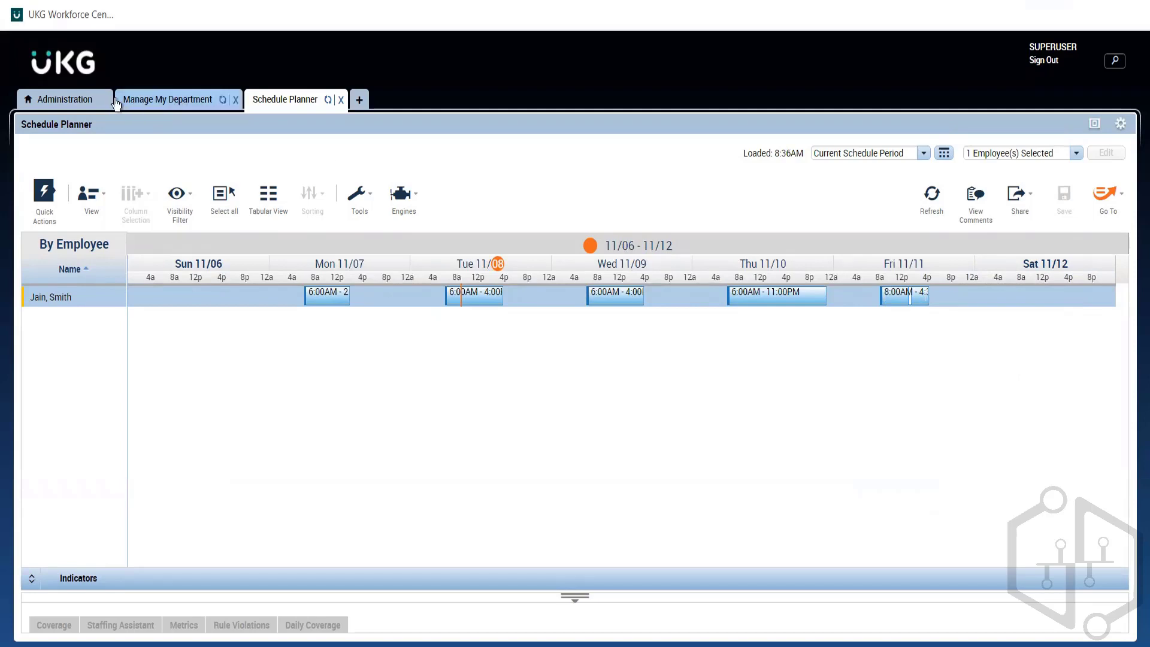
{"action": "left_click", "coordinate": [82, 101]}
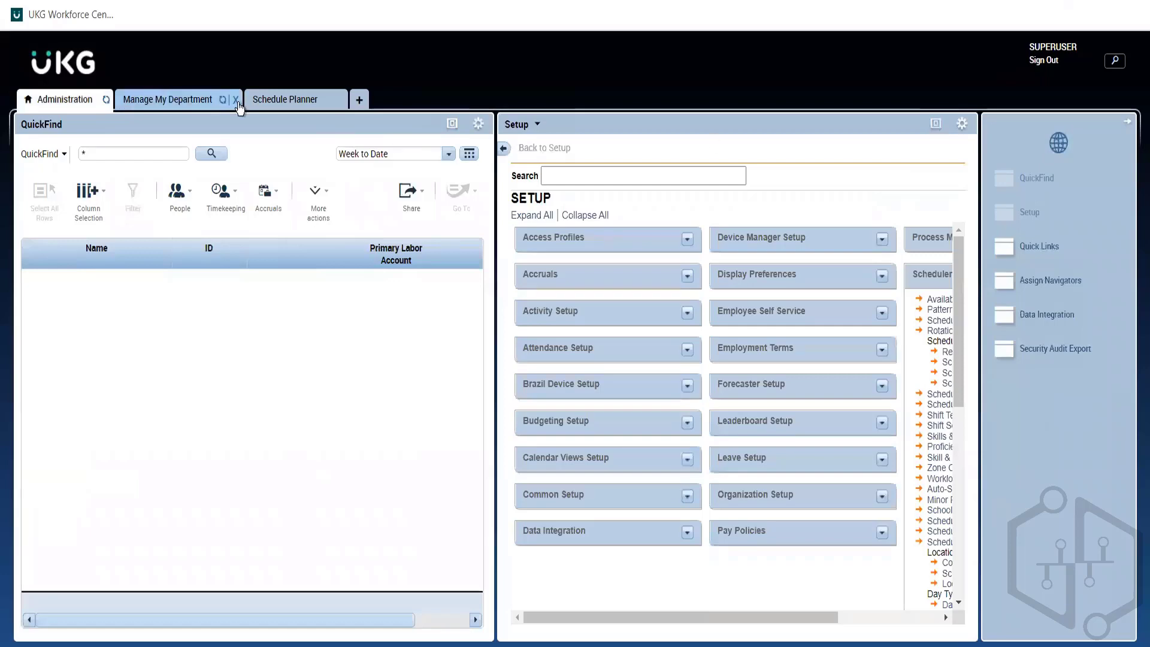
{"action": "left_click", "coordinate": [285, 105]}
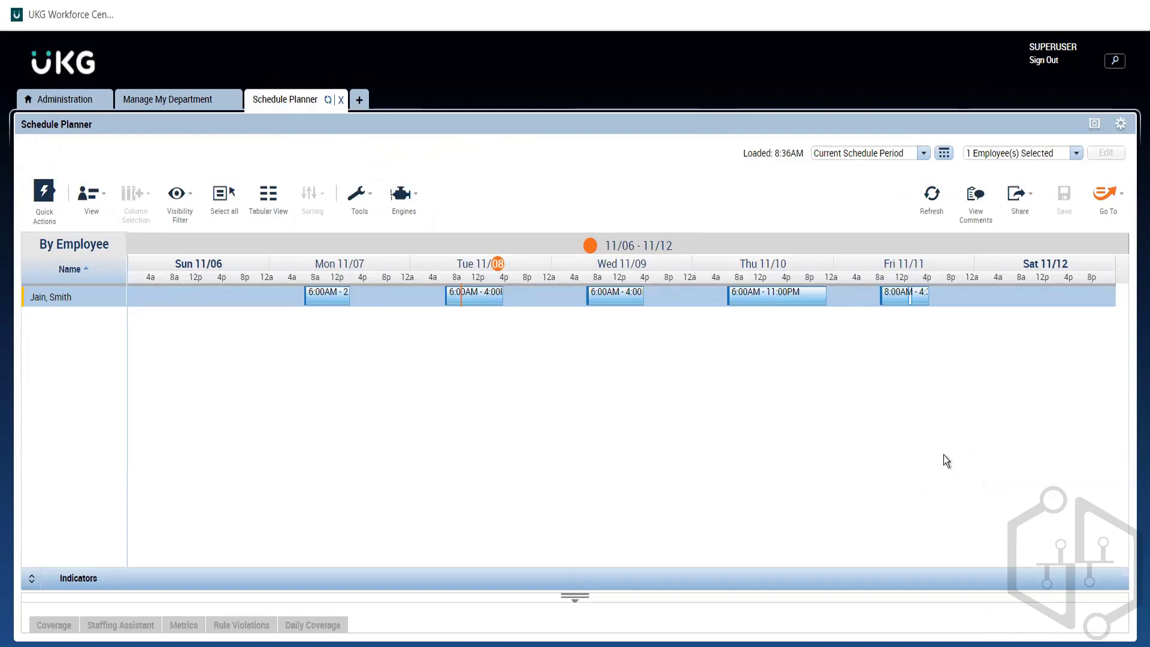
{"action": "left_click", "coordinate": [144, 100]}
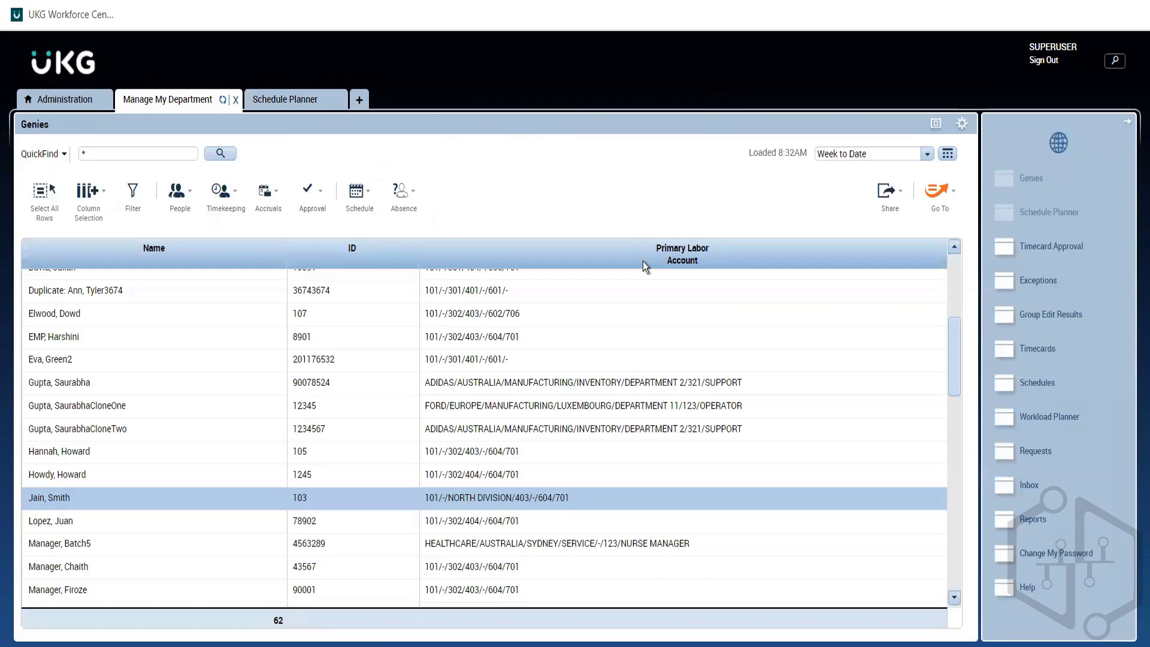
{"action": "left_click", "coordinate": [55, 100]}
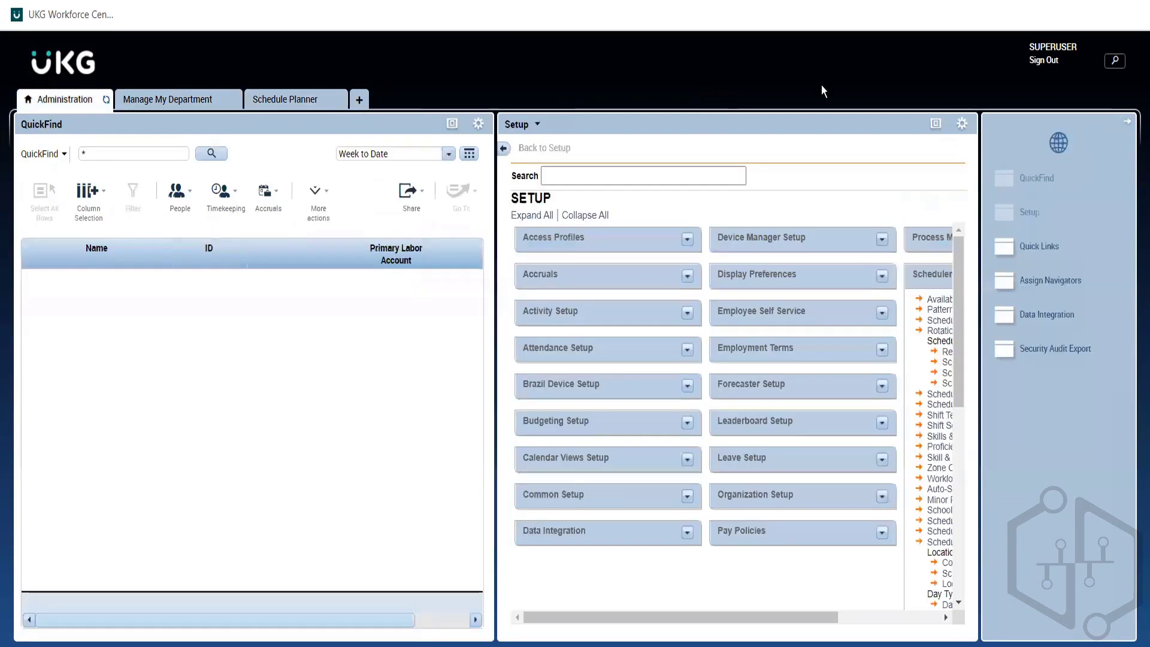
Step: Maximize the Setup widget and open Shift Templates under Scheduler Setup
{"action": "left_click", "coordinate": [936, 124]}
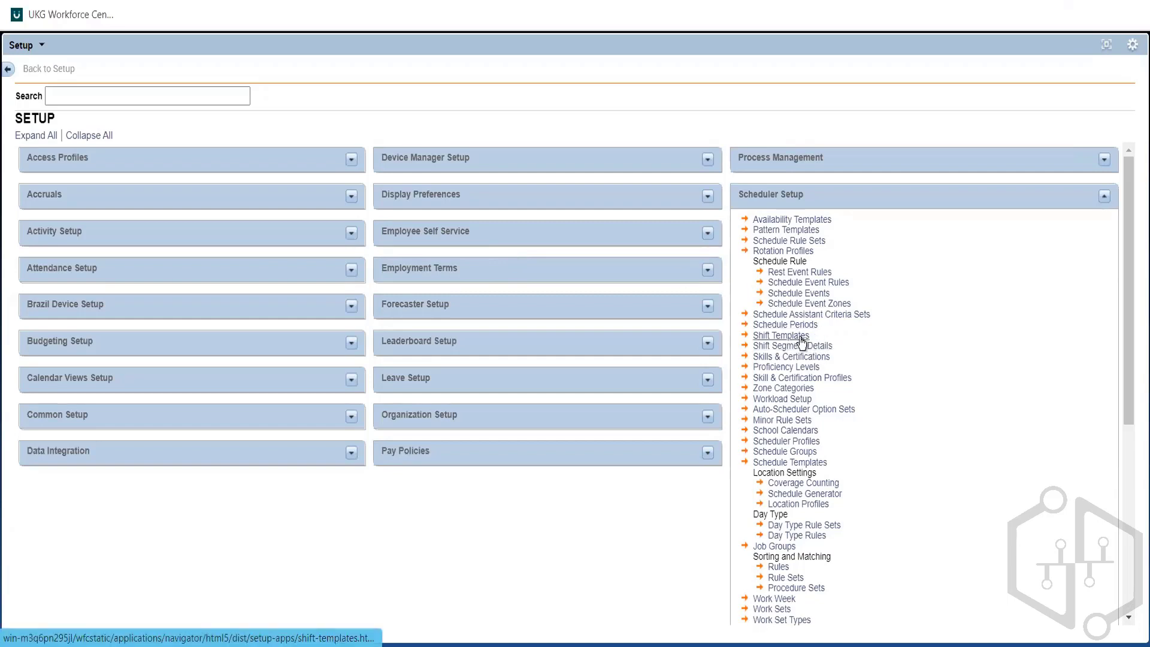
{"action": "left_click_drag", "start_coordinate": [814, 336], "coordinate": [749, 336]}
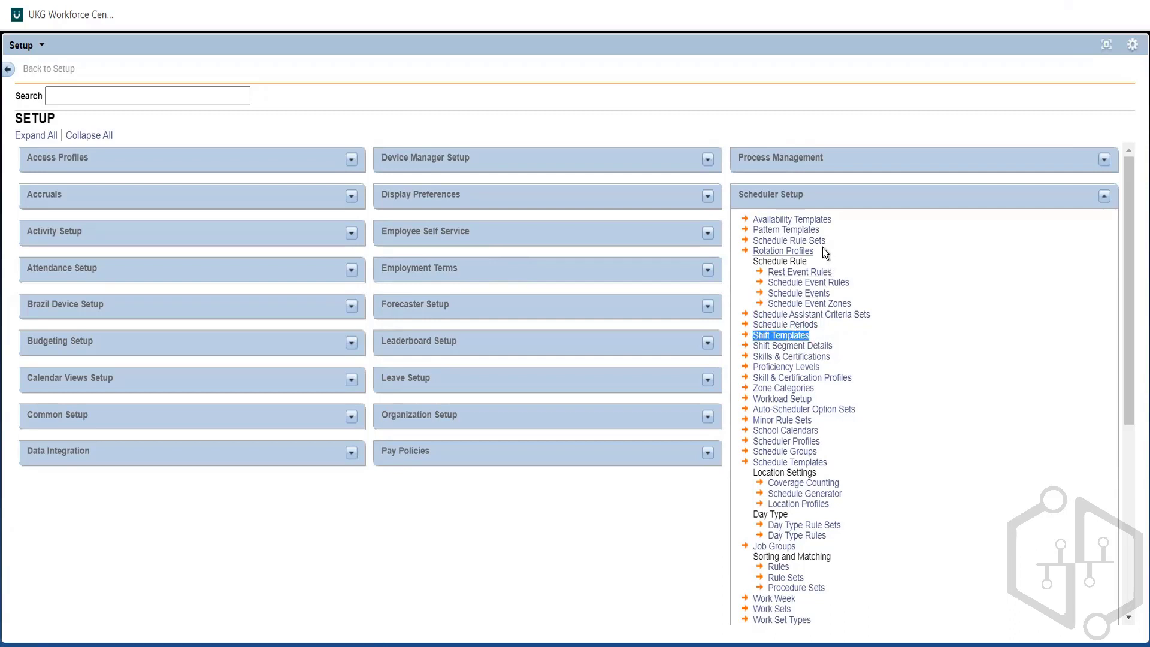
{"action": "left_click_drag", "start_coordinate": [818, 228], "coordinate": [762, 231]}
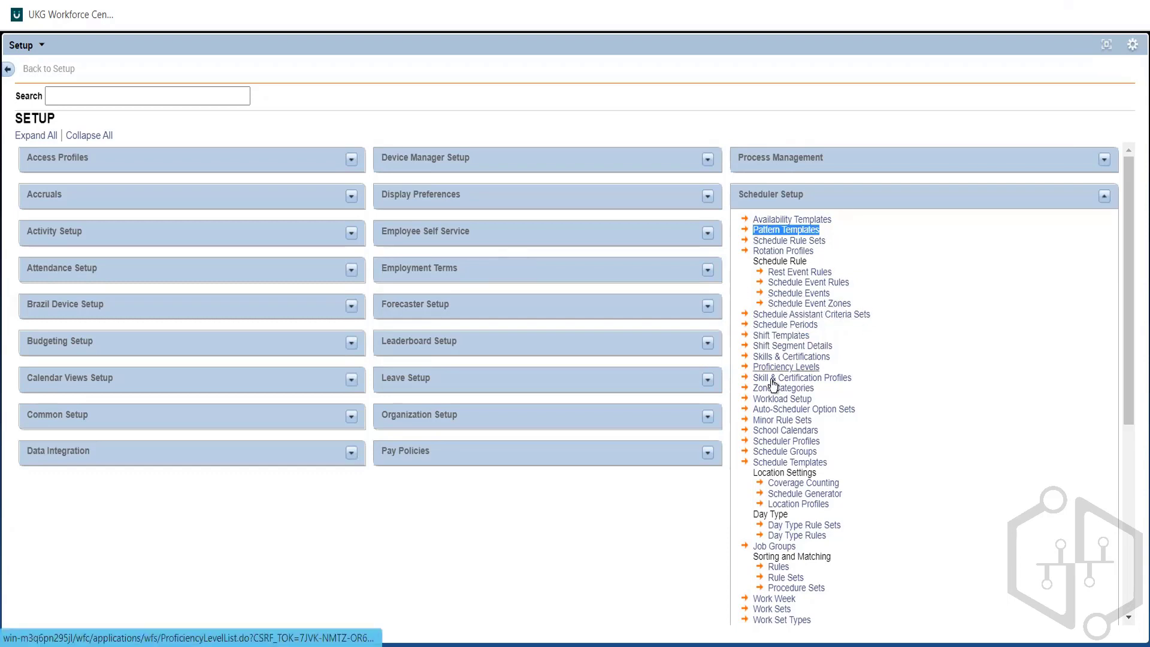
{"action": "left_click", "coordinate": [799, 337]}
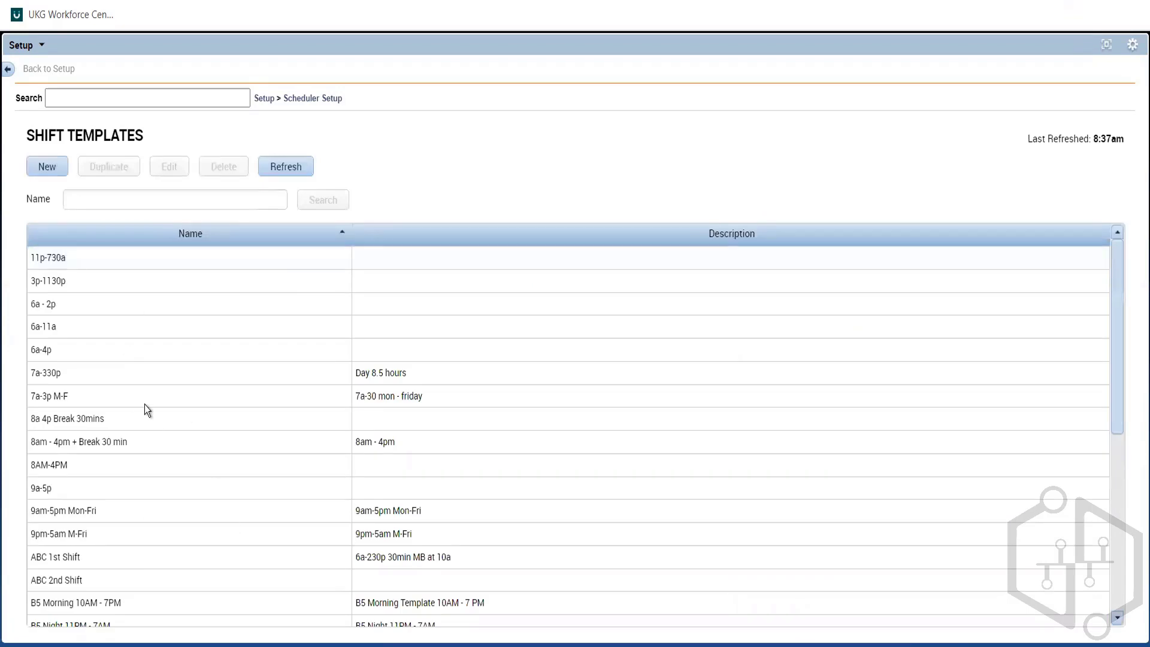
Step: Create a new shift template and set its Regular segment's start time to 8:00am
{"action": "left_click", "coordinate": [49, 174]}
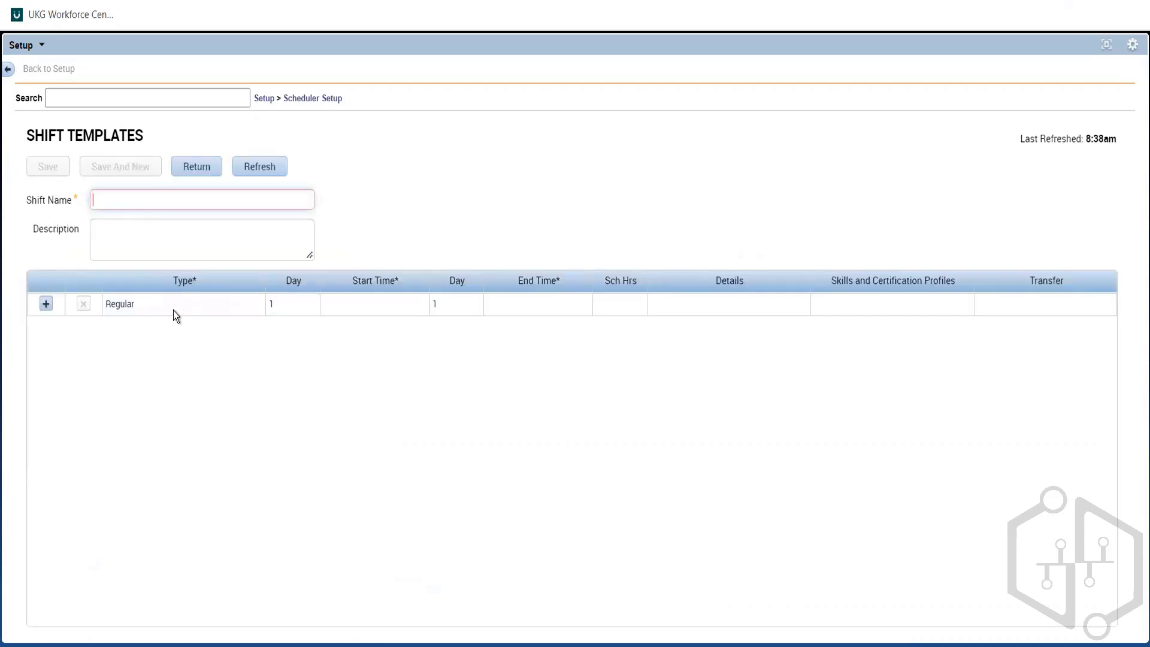
{"action": "left_click", "coordinate": [361, 307]}
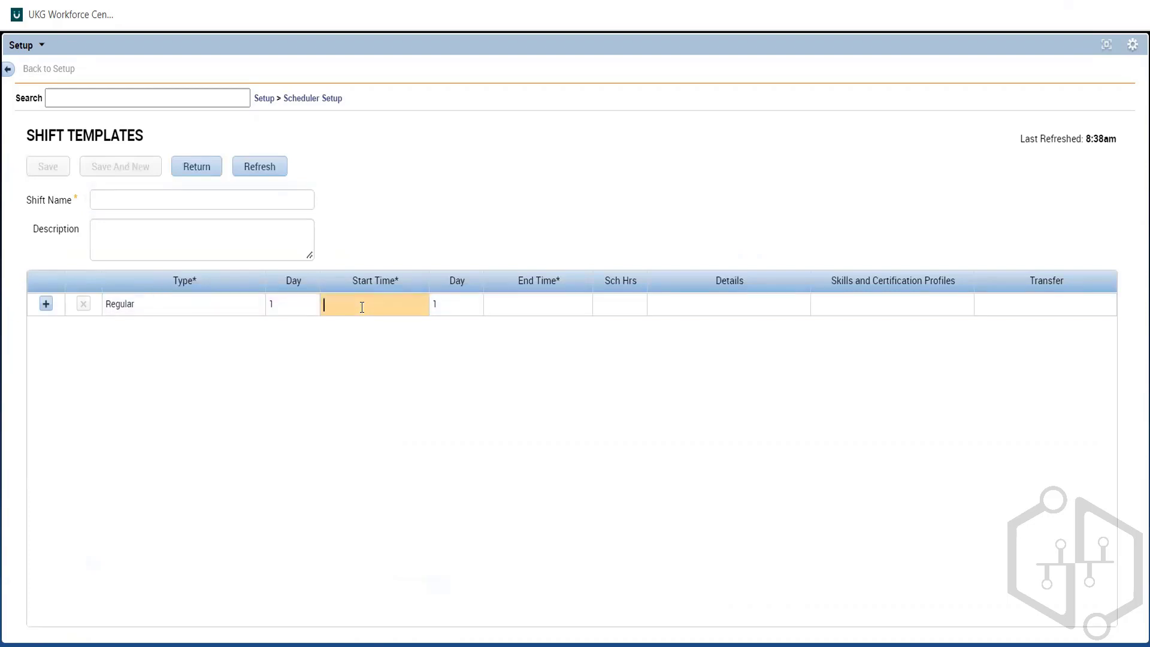
{"action": "type", "text": "8a"}
Step: Name the new shift template 8a-4p and leave its description empty
{"action": "left_click", "coordinate": [217, 201]}
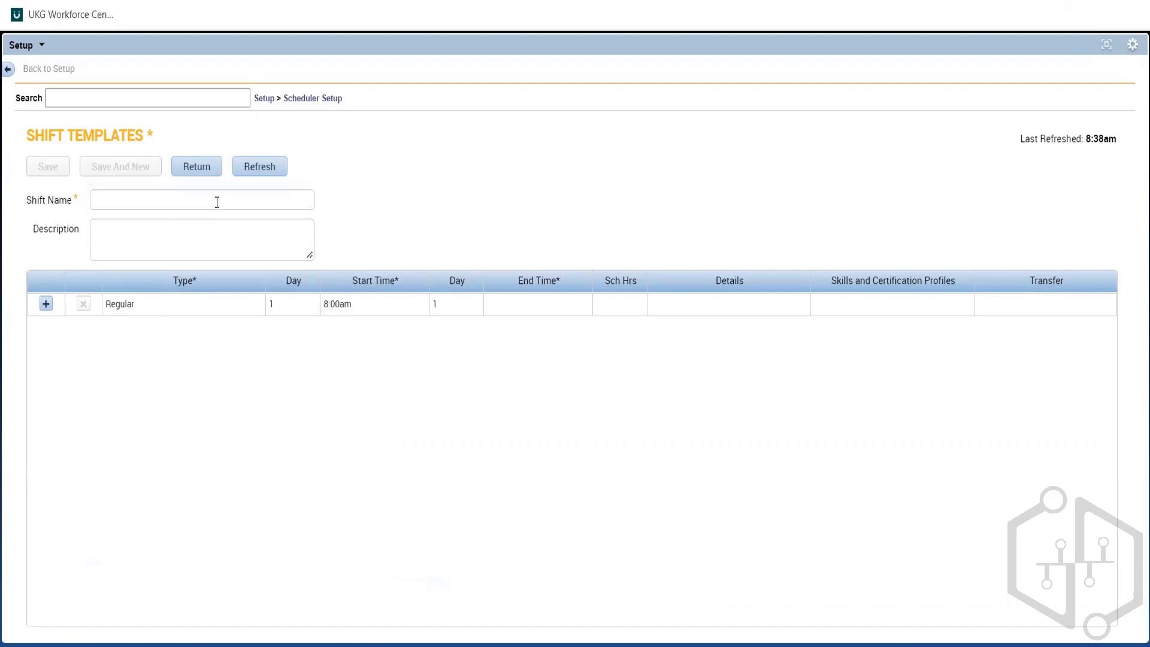
{"action": "left_click", "coordinate": [217, 202]}
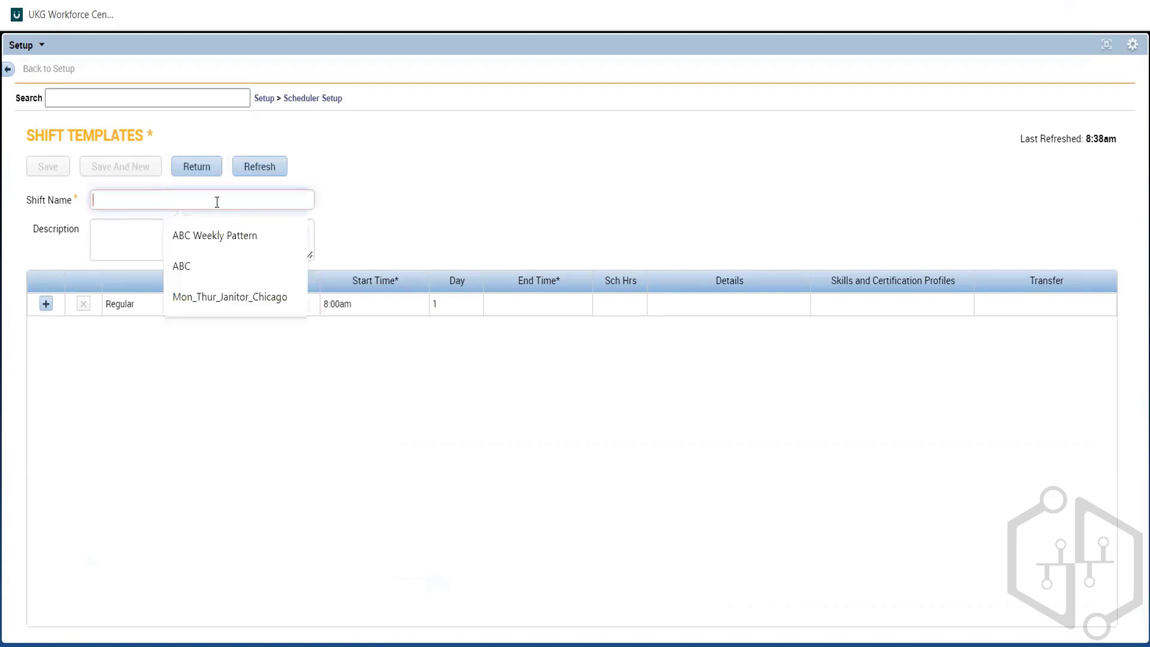
{"action": "type", "text": "68"}
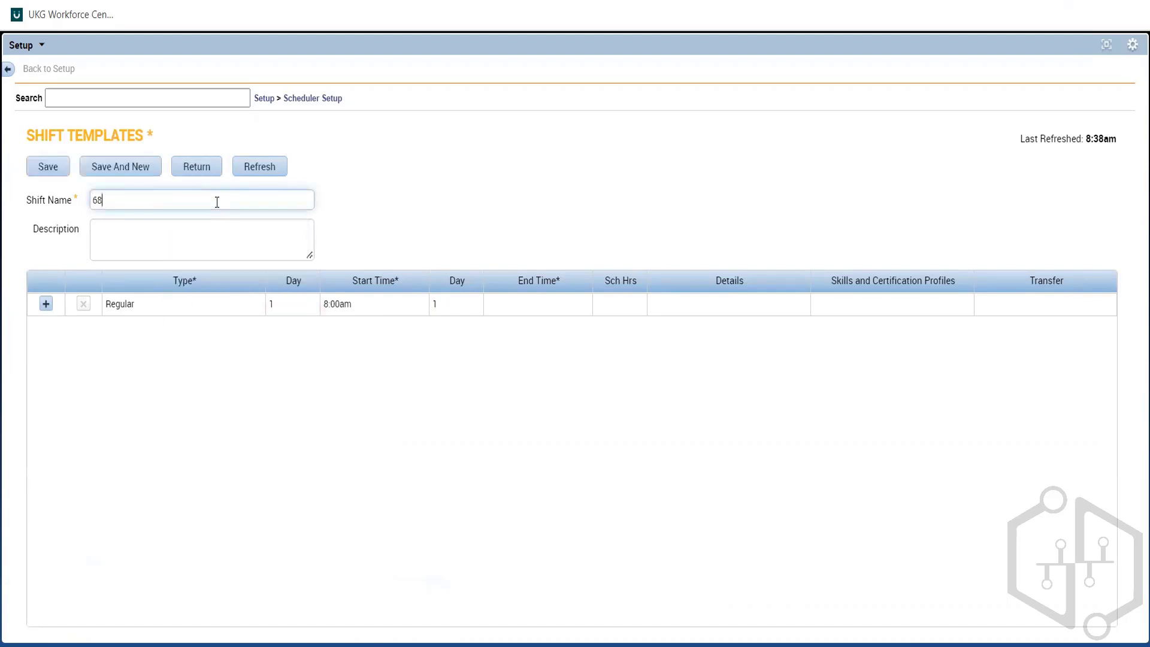
{"action": "key", "text": "BackSpace"}
{"action": "key", "text": "BackSpace"}
{"action": "type", "text": "8a-4p Mon"}
{"action": "key", "text": "BackSpace"}
{"action": "key", "text": "BackSpace"}
{"action": "left_click", "coordinate": [209, 251]}
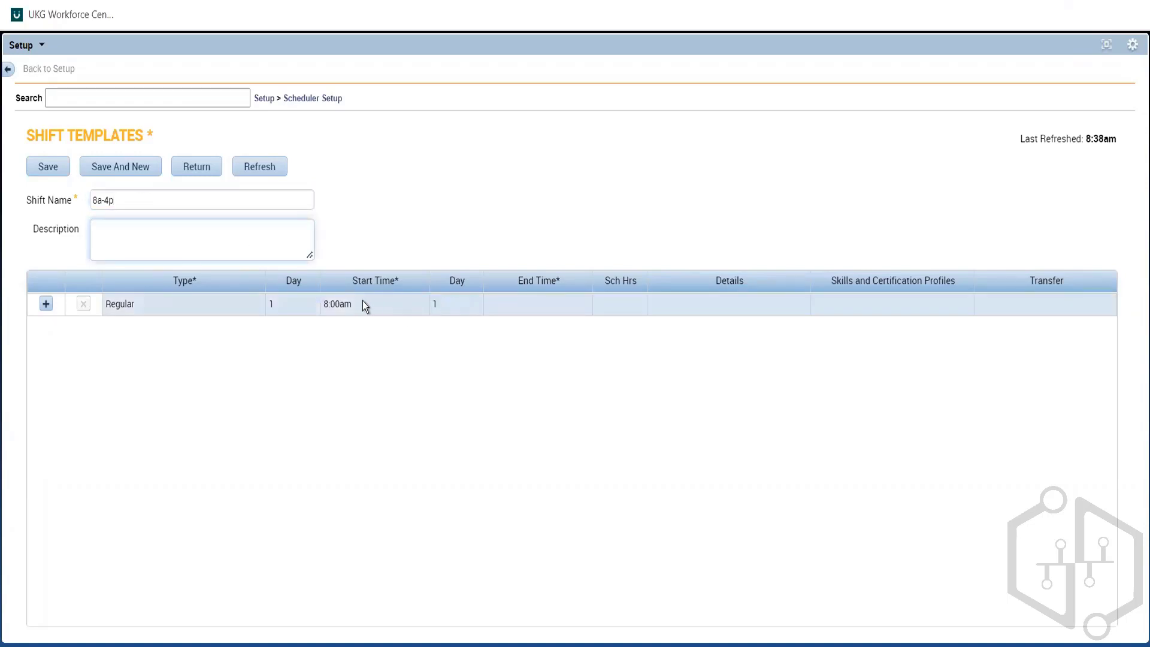
Step: Set the Regular segment's end time to 4:00pm
{"action": "left_click", "coordinate": [528, 310]}
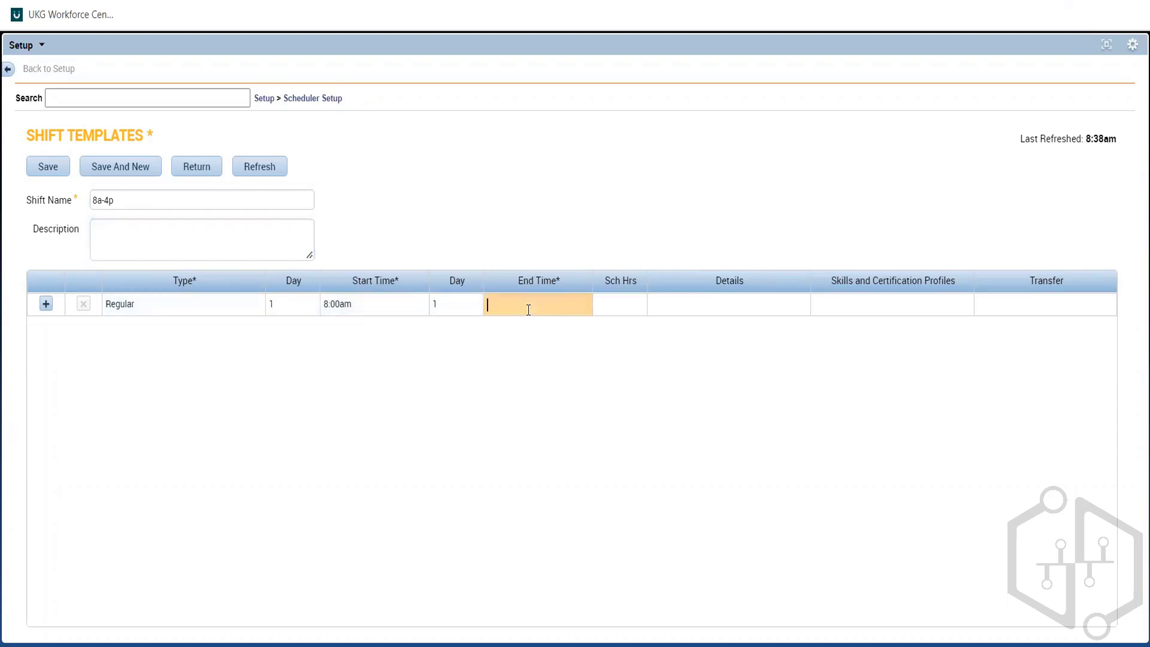
{"action": "type", "text": "4p"}
{"action": "left_click", "coordinate": [447, 396]}
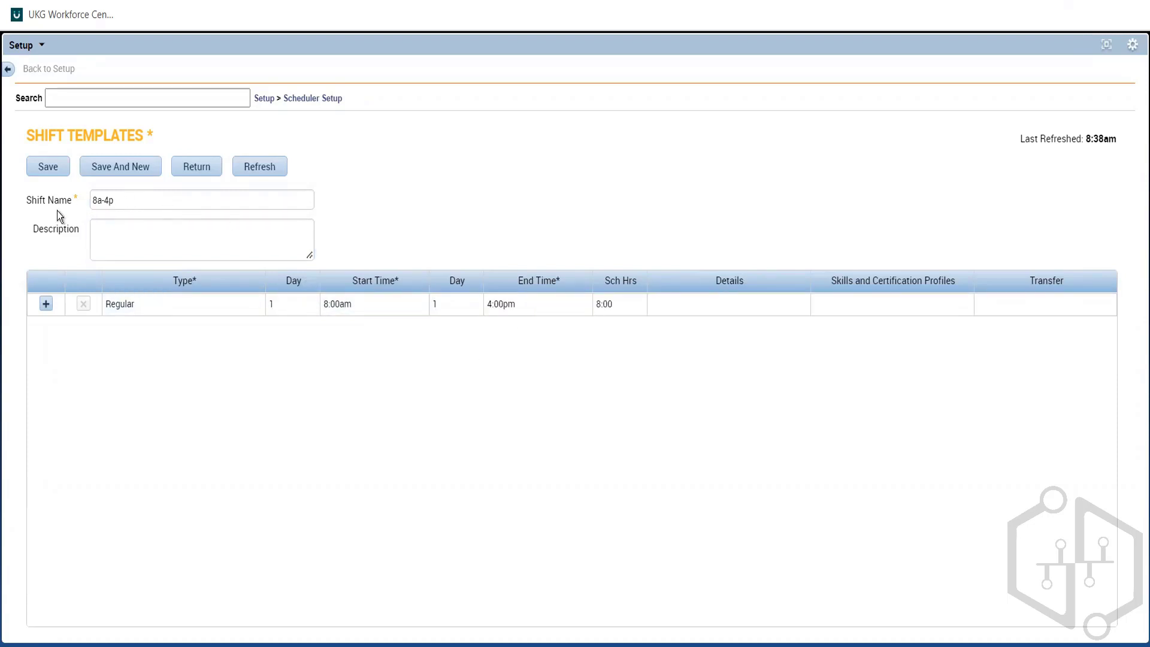
{"action": "left_click", "coordinate": [113, 200]}
Step: Add a second segment to the template and set the Regular segment's end time to 1:00pm
{"action": "left_click", "coordinate": [46, 305]}
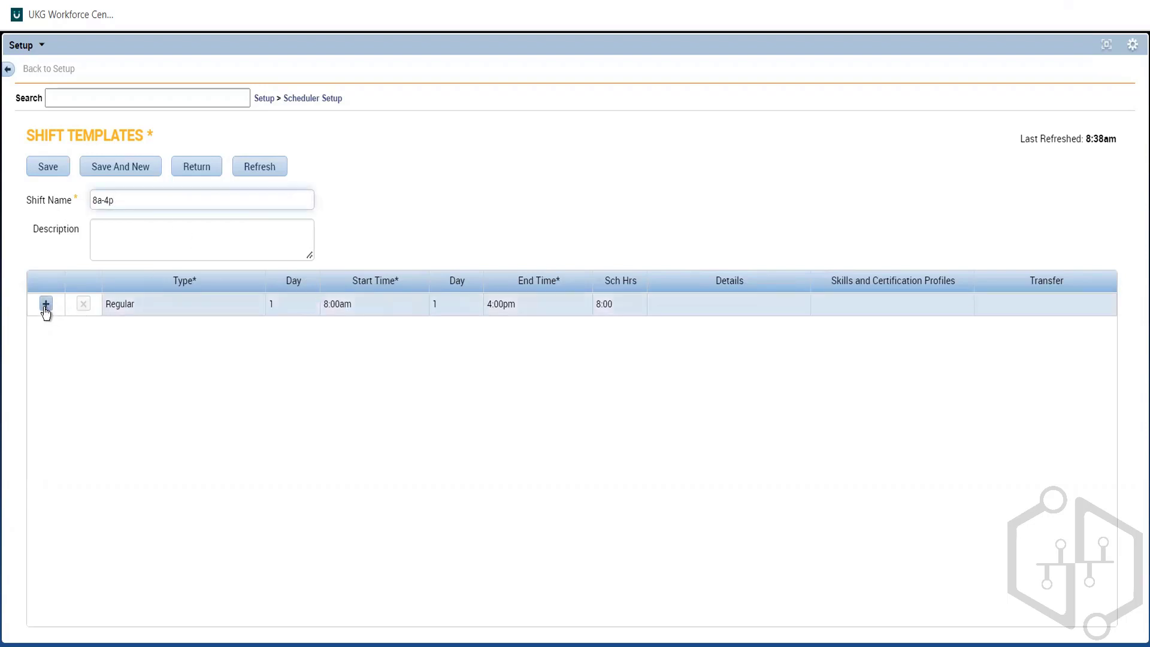
{"action": "left_click", "coordinate": [505, 304]}
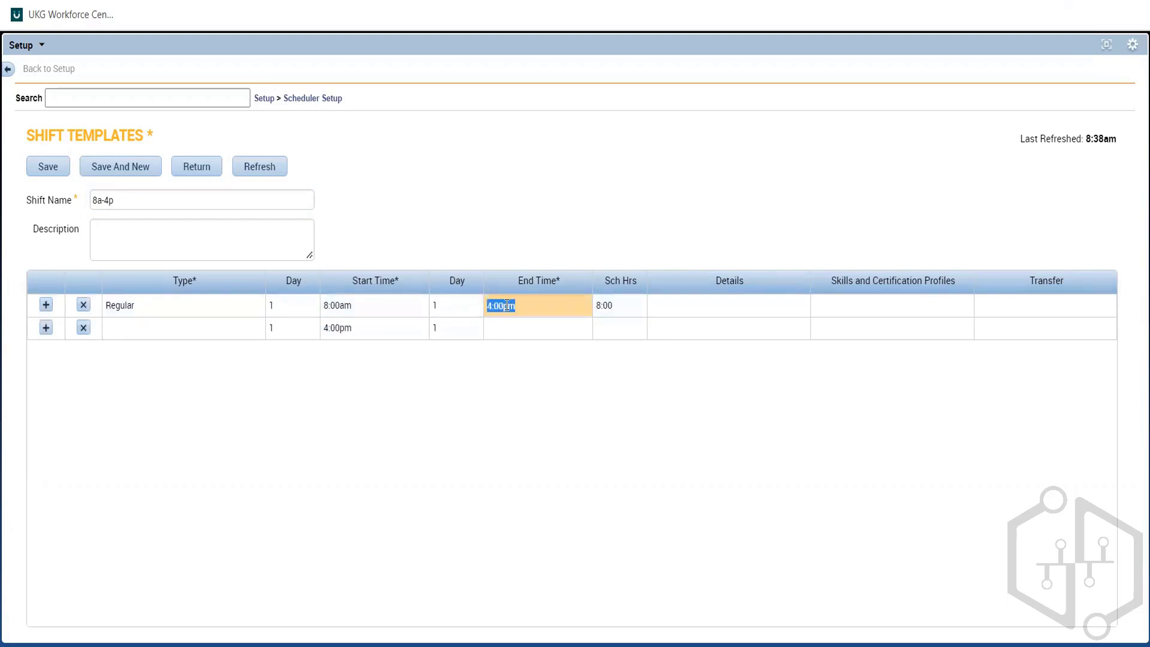
{"action": "type", "text": "1p"}
Step: Set the template's second segment to start at 1:00pm and end at 1:30pm
{"action": "left_click", "coordinate": [372, 333]}
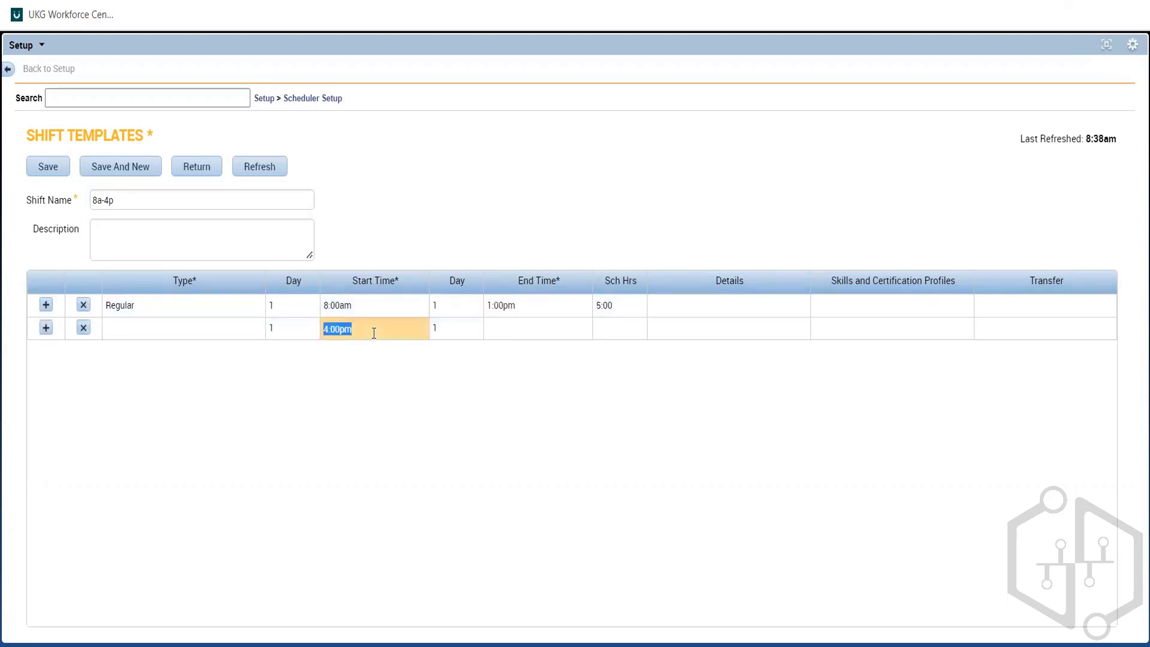
{"action": "type", "text": "1:p"}
{"action": "left_click", "coordinate": [516, 329]}
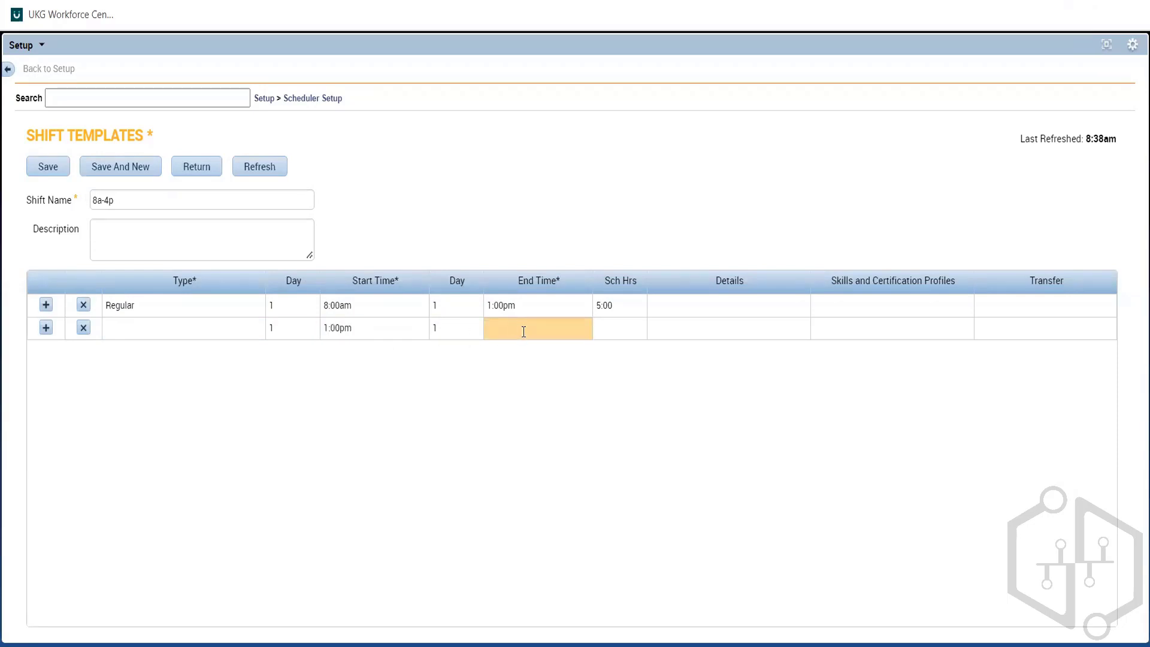
{"action": "type", "text": "1:30p"}
{"action": "left_click", "coordinate": [488, 366]}
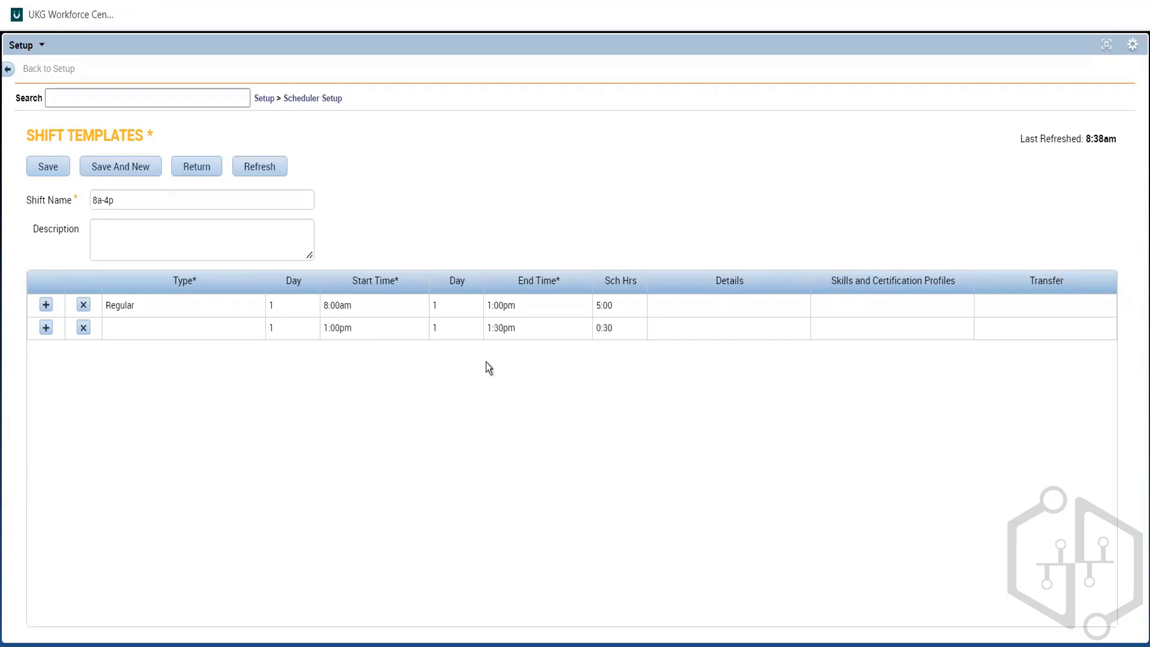
Step: Extend the shift template's name to 8a-4p 30min MB at 1pm
{"action": "left_click", "coordinate": [154, 205]}
{"action": "type", "text": "M"}
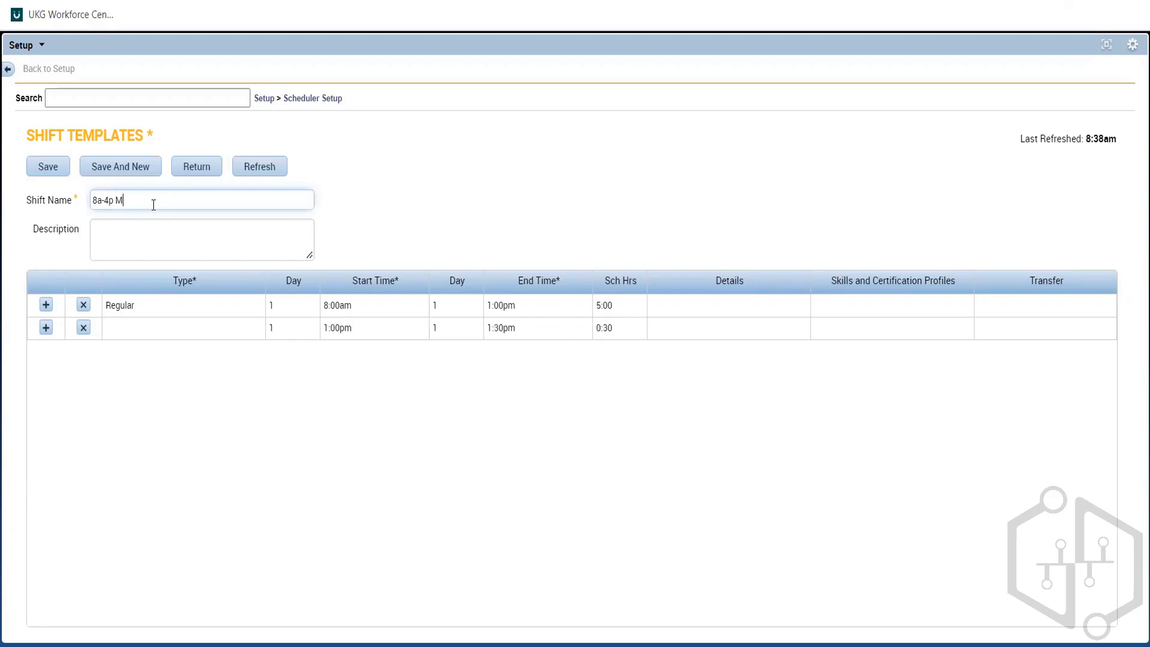
{"action": "type", "text": "B"}
{"action": "key", "text": "BackSpace"}
{"action": "type", "text": "at"}
{"action": "key", "text": "BackSpace"}
{"action": "key", "text": "BackSpace"}
{"action": "key", "text": "BackSpace"}
{"action": "type", "text": "at 1pm"}
{"action": "key", "text": "Right"}
{"action": "type", "text": "30min"}
{"action": "left_click", "coordinate": [170, 224]}
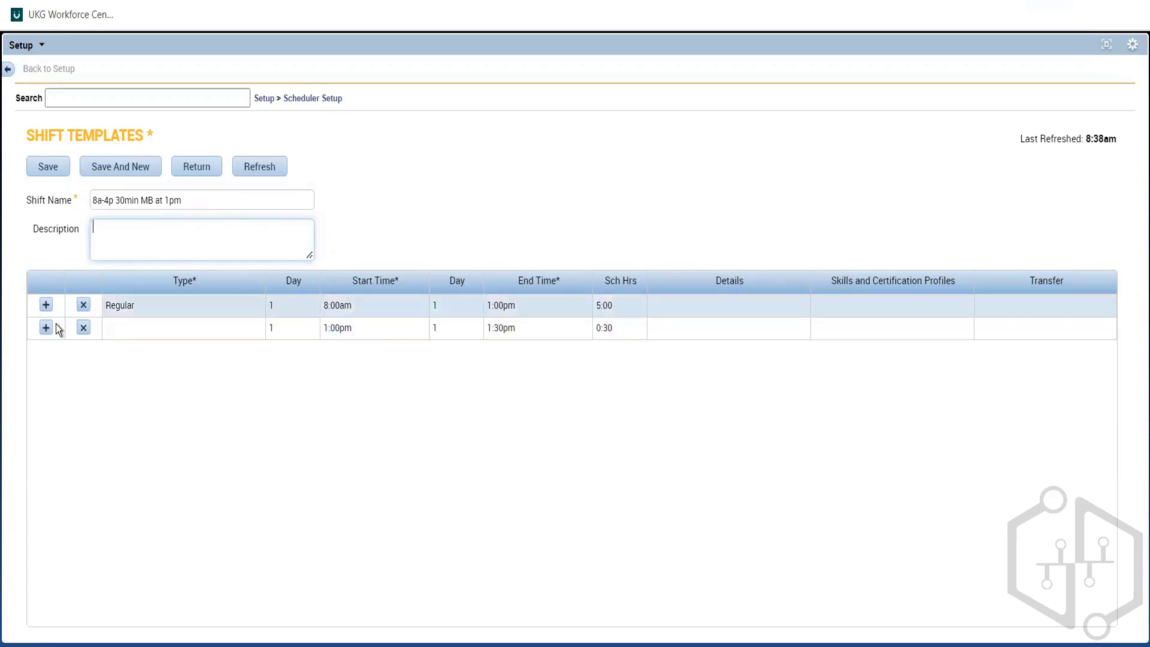
Step: Change the end time in the shift name so it reads 8a-430p 30min MB at 1pm
{"action": "left_click", "coordinate": [110, 199]}
{"action": "type", "text": "3"}
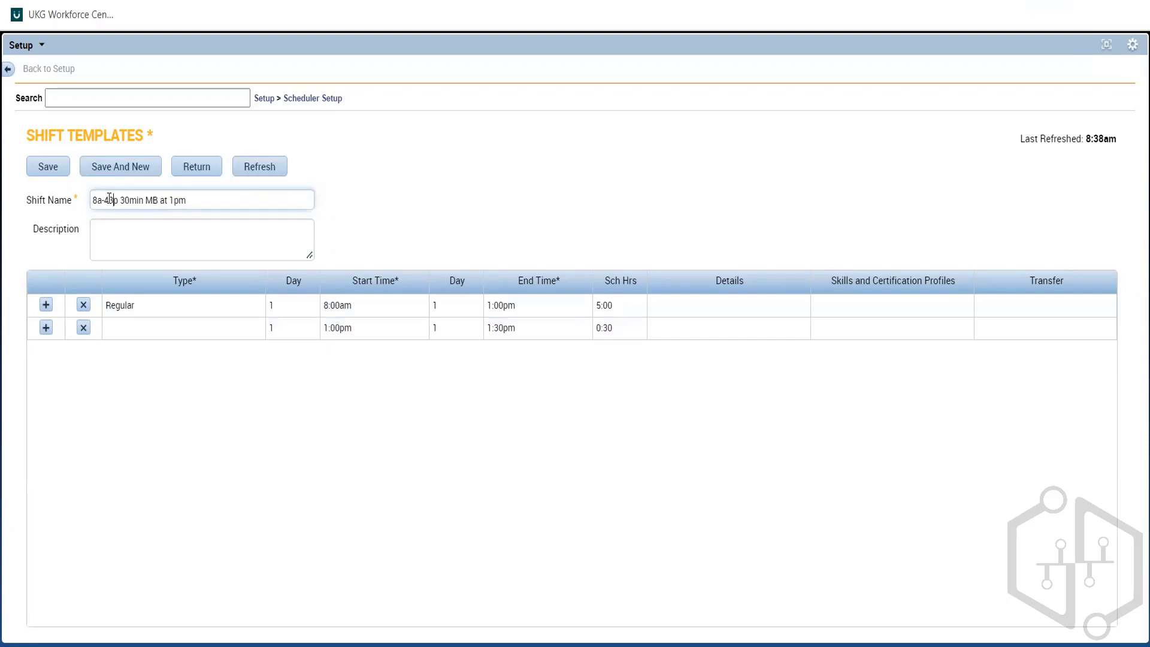
{"action": "type", "text": "0"}
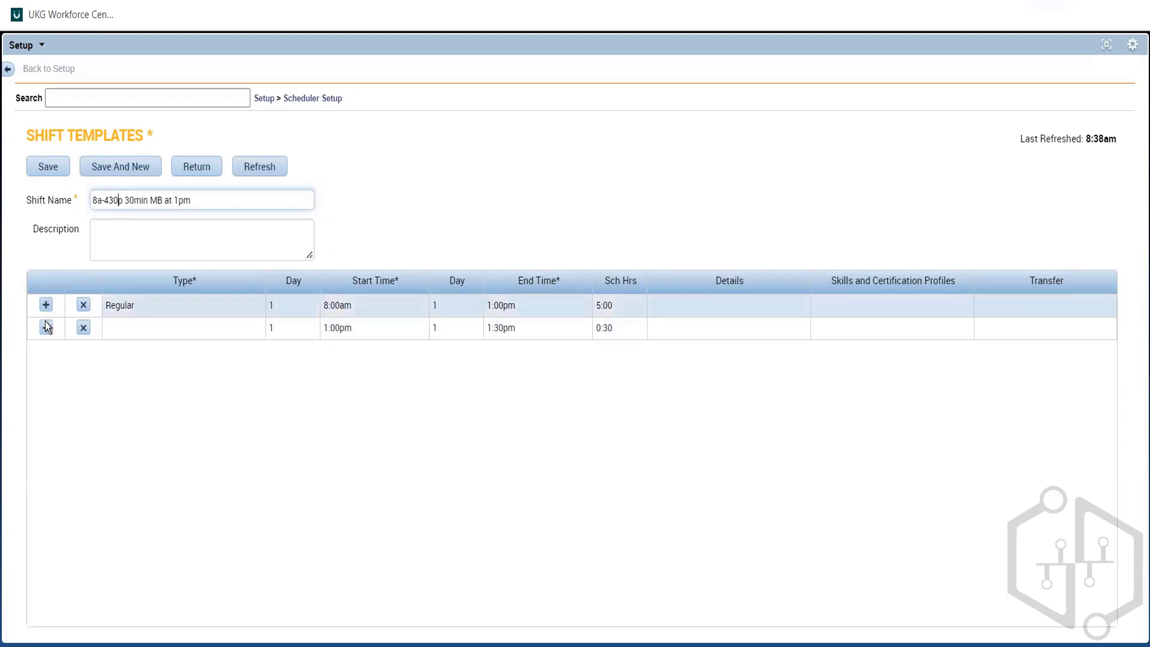
Step: Add a third segment after the 1:00pm–1:30pm one and set the second segment's type to Break
{"action": "left_click", "coordinate": [46, 328]}
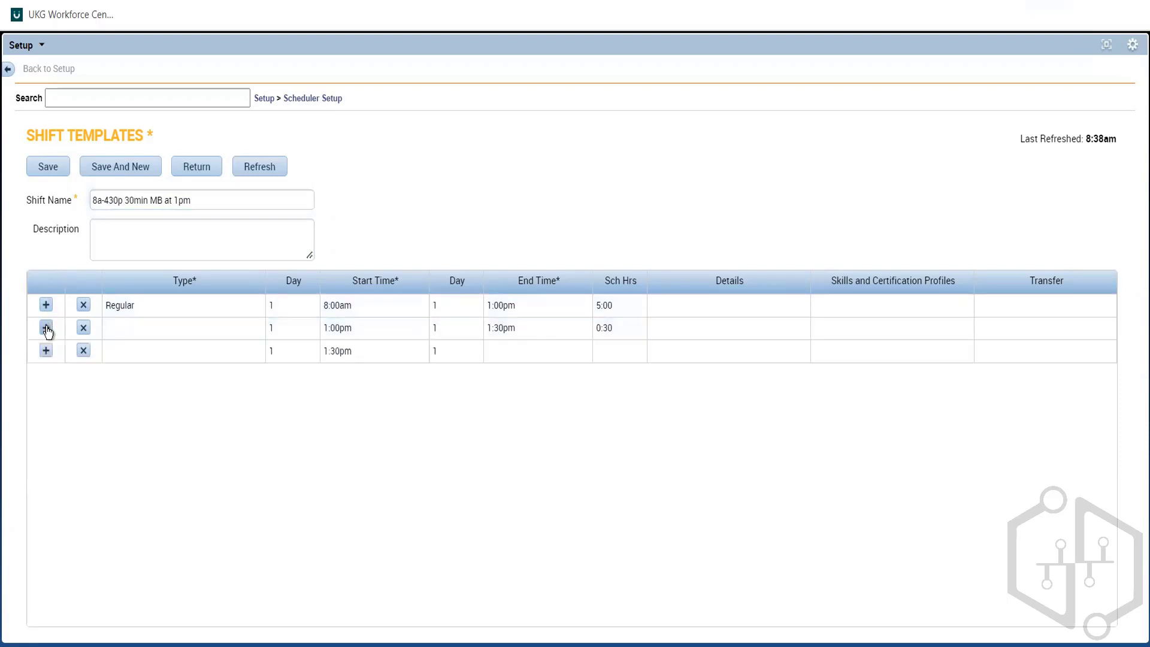
{"action": "left_click", "coordinate": [129, 328]}
{"action": "left_click", "coordinate": [121, 400]}
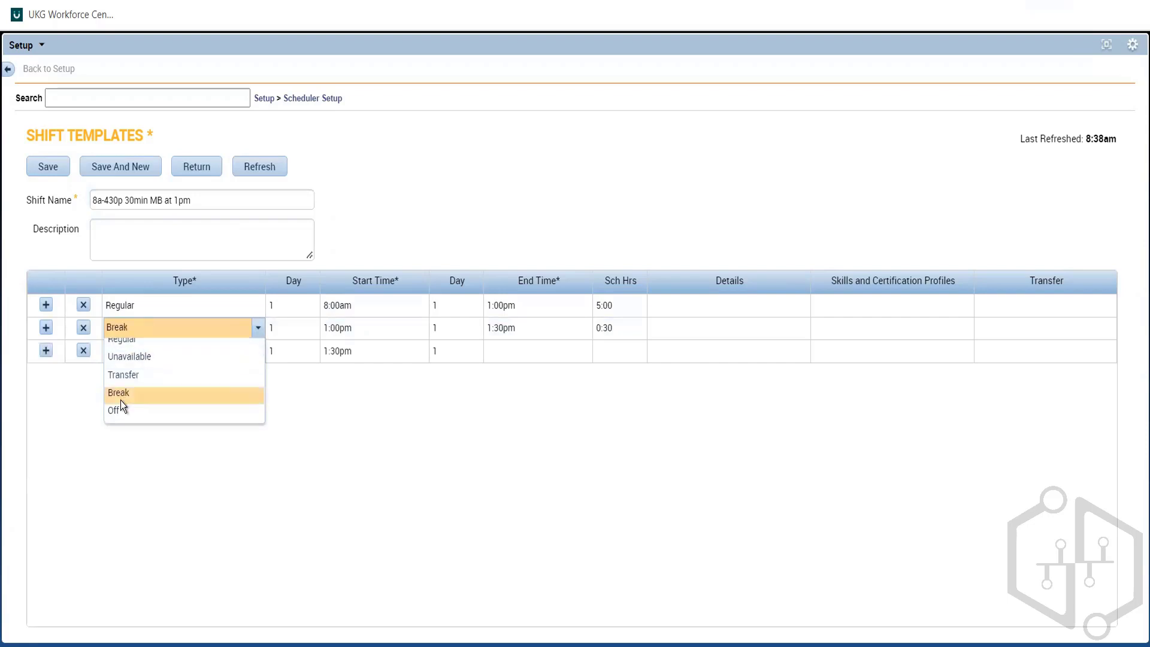
Step: Set the third segment's type to Regular and its end time to 4:30pm
{"action": "left_click", "coordinate": [228, 358]}
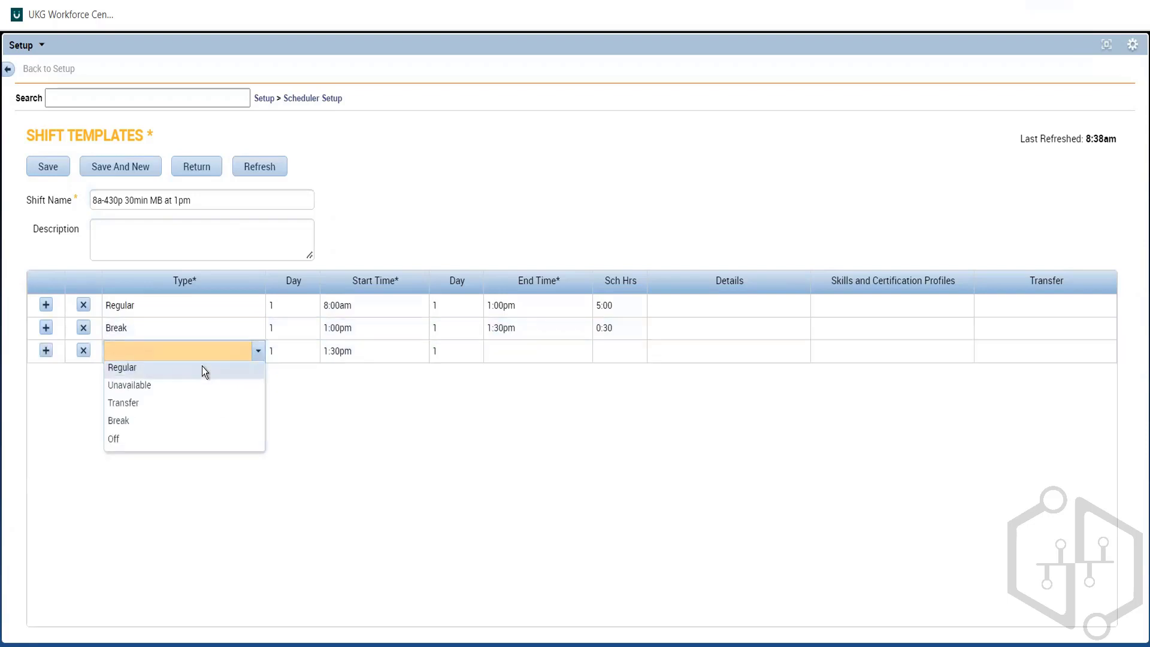
{"action": "left_click", "coordinate": [199, 366]}
{"action": "left_click", "coordinate": [512, 349]}
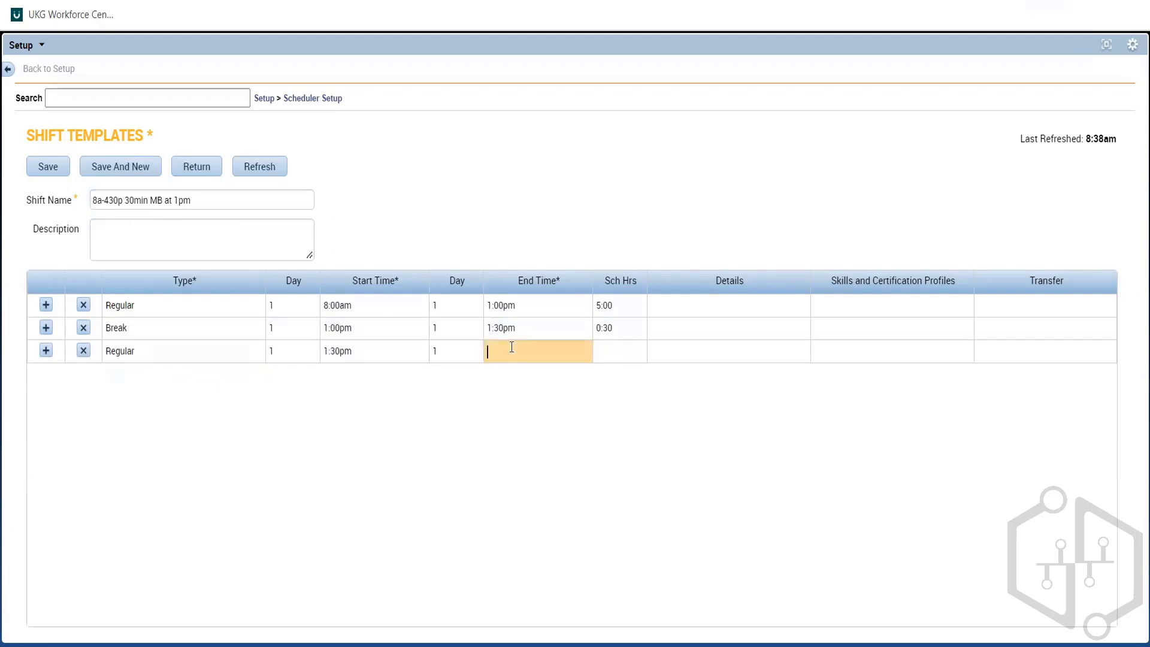
{"action": "type", "text": "4:30p"}
{"action": "left_click", "coordinate": [484, 430]}
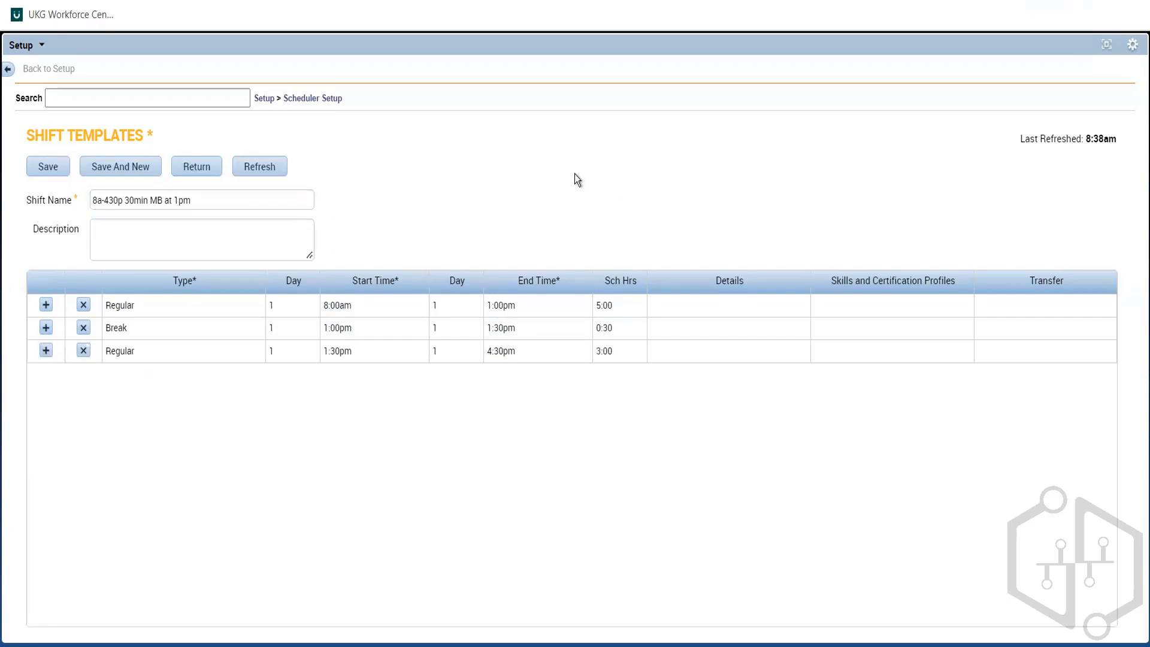
Step: Copy the shift name 8a-430p 30min MB at 1pm and paste it into a new Notepad document
{"action": "left_click_drag", "start_coordinate": [190, 201], "coordinate": [49, 212]}
{"action": "key", "text": "ctrl+c"}
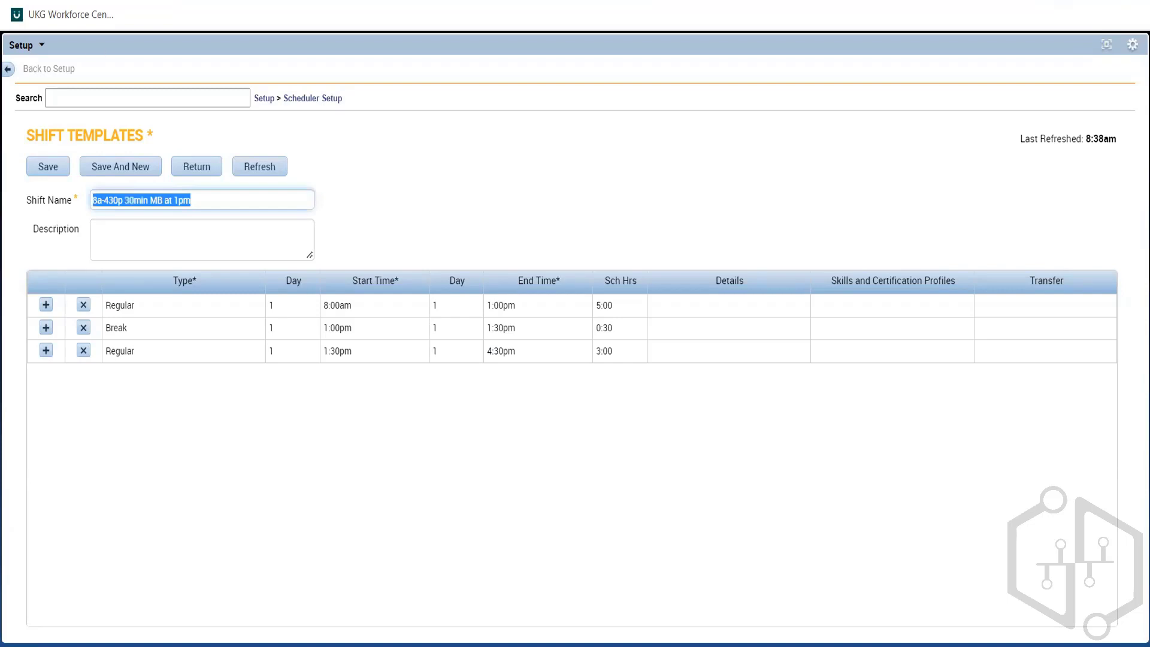
{"action": "key", "text": "super+e"}
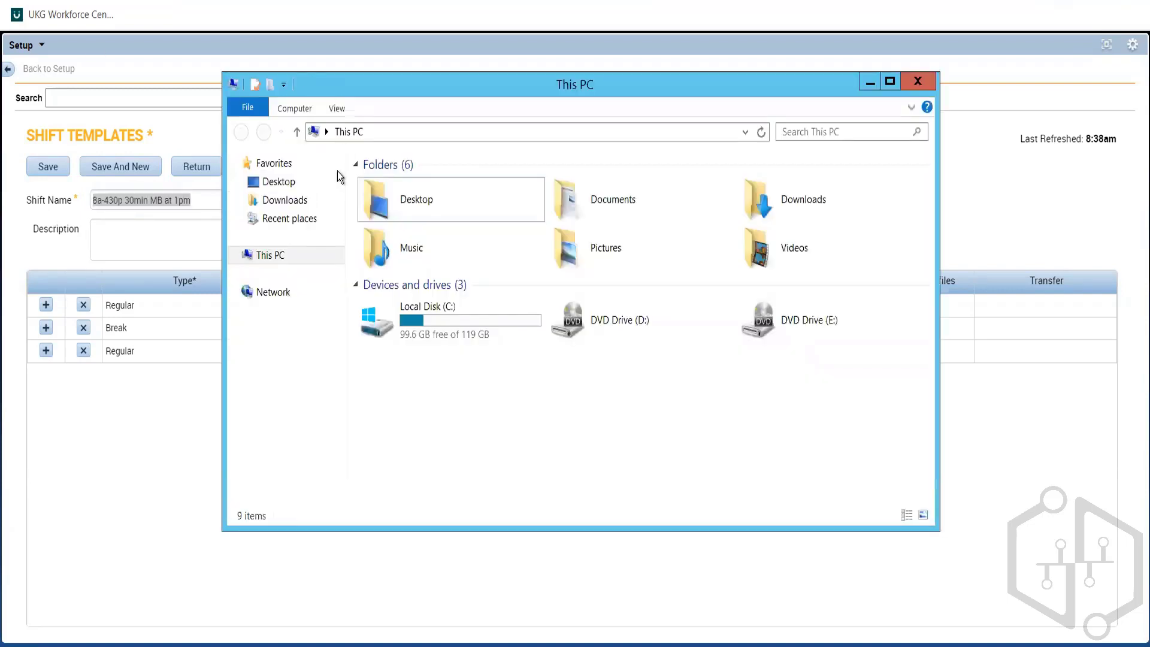
{"action": "left_click", "coordinate": [875, 87]}
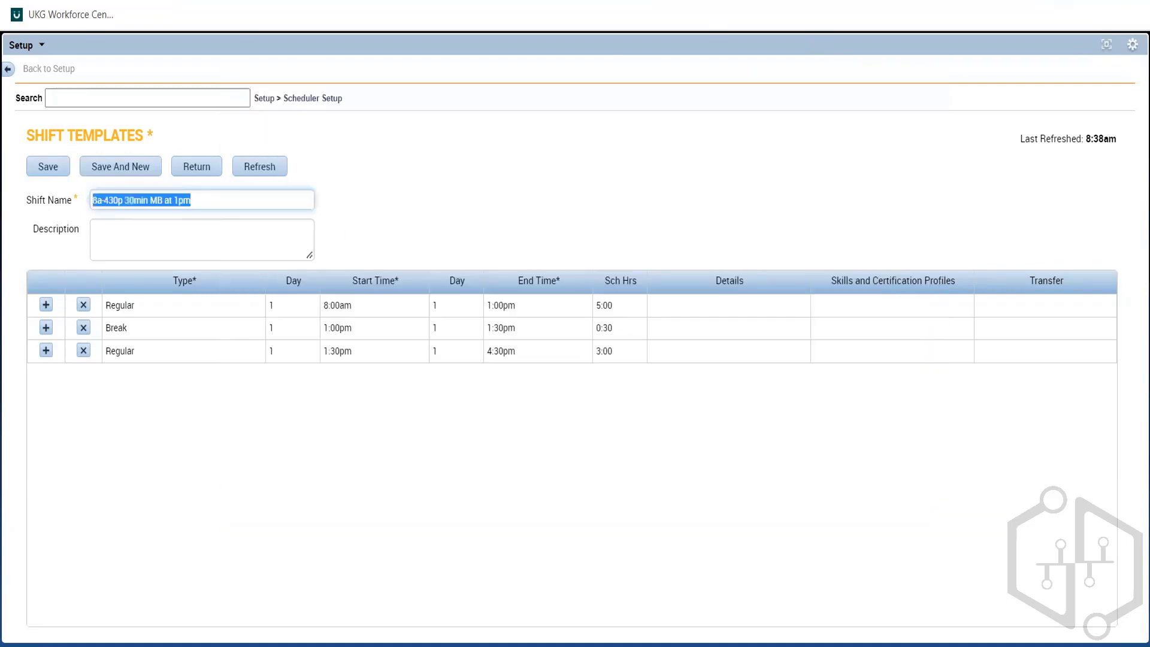
{"action": "right_click", "coordinate": [273, 1]}
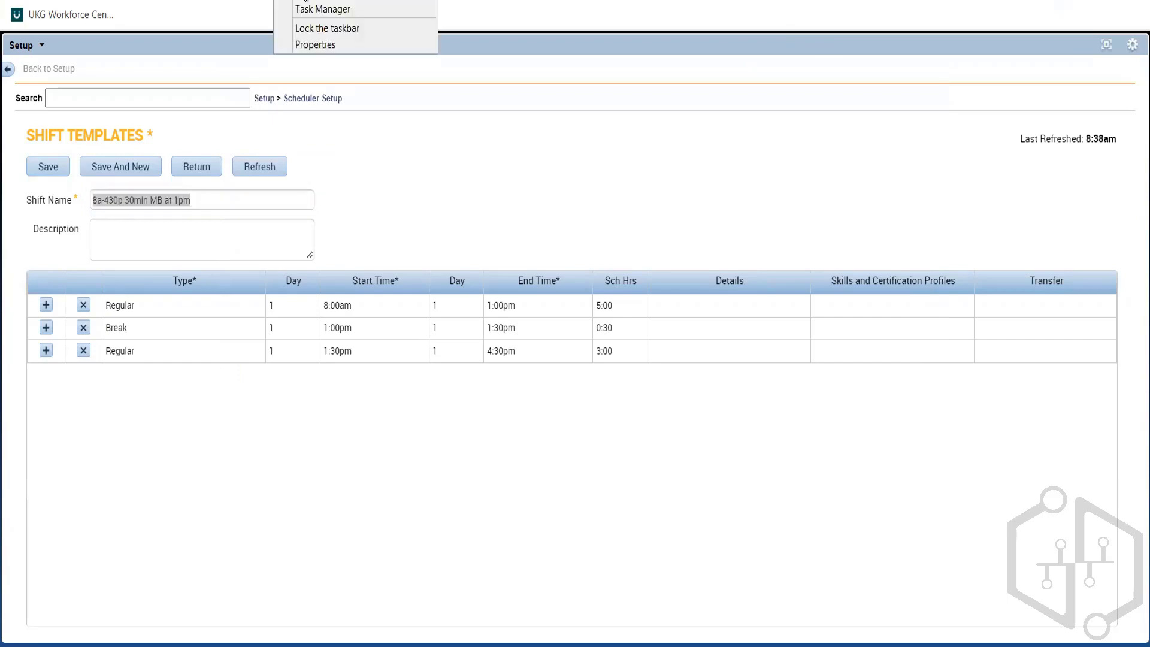
{"action": "left_click", "coordinate": [304, 1]}
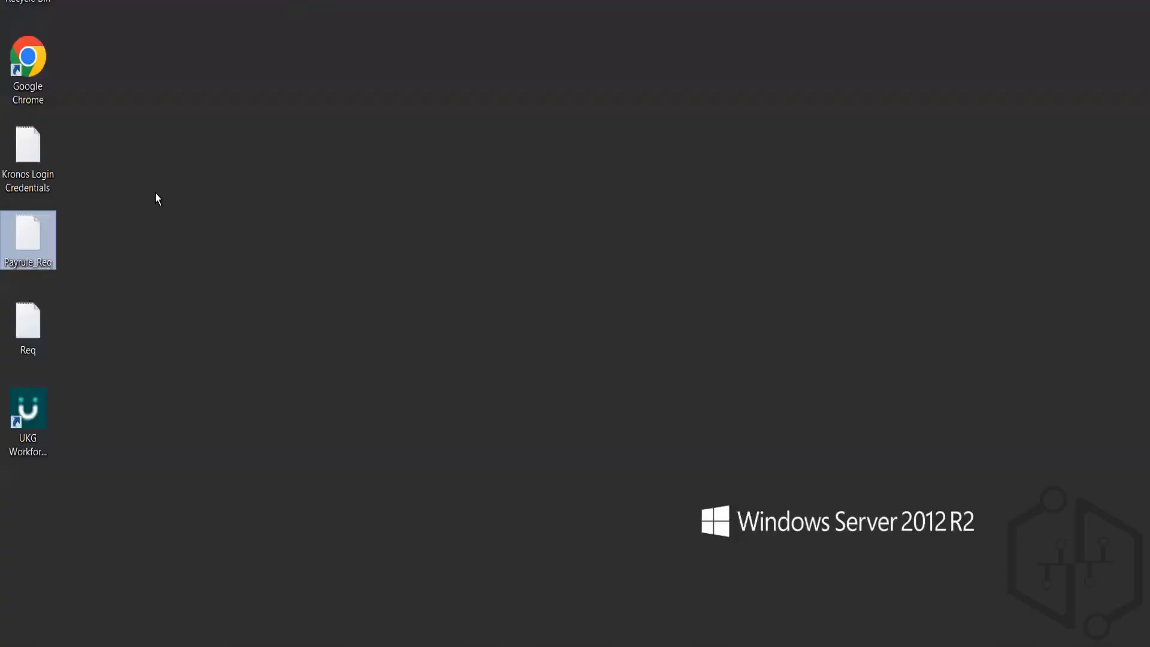
{"action": "double_click", "coordinate": [23, 322]}
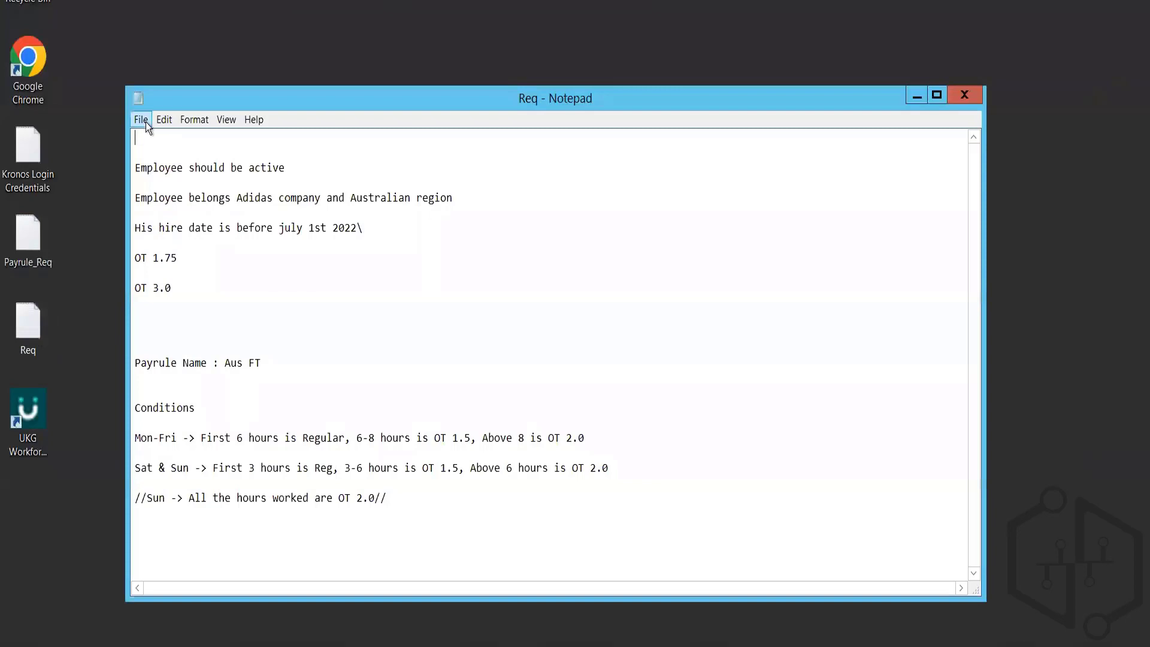
{"action": "left_click", "coordinate": [144, 121]}
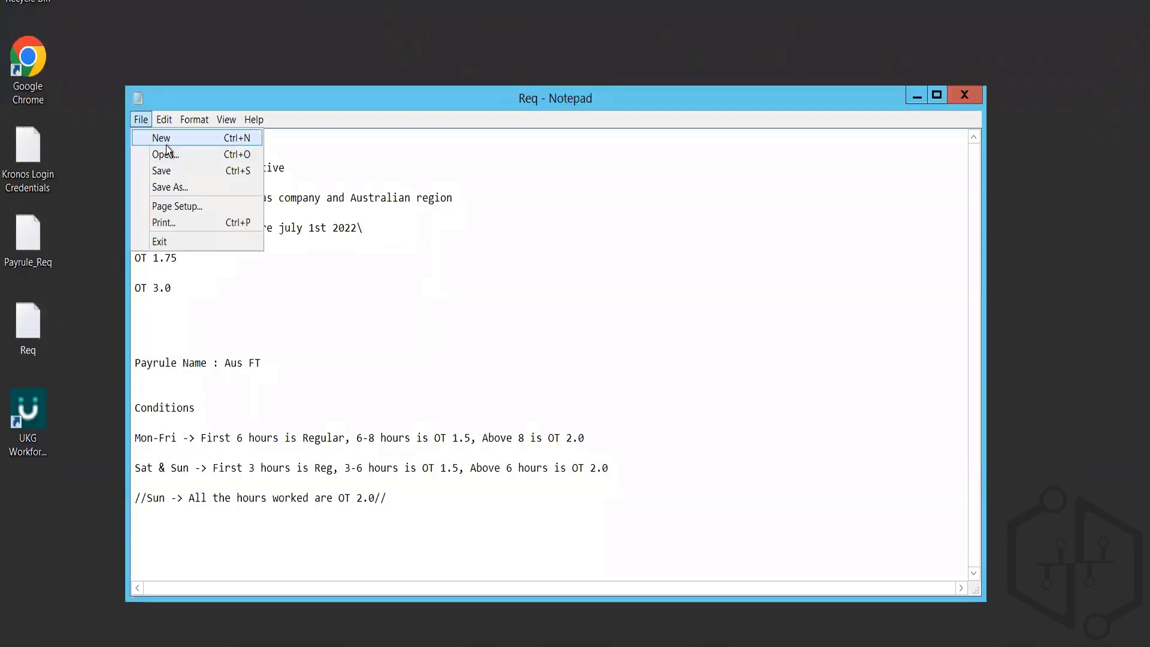
{"action": "left_click", "coordinate": [175, 141]}
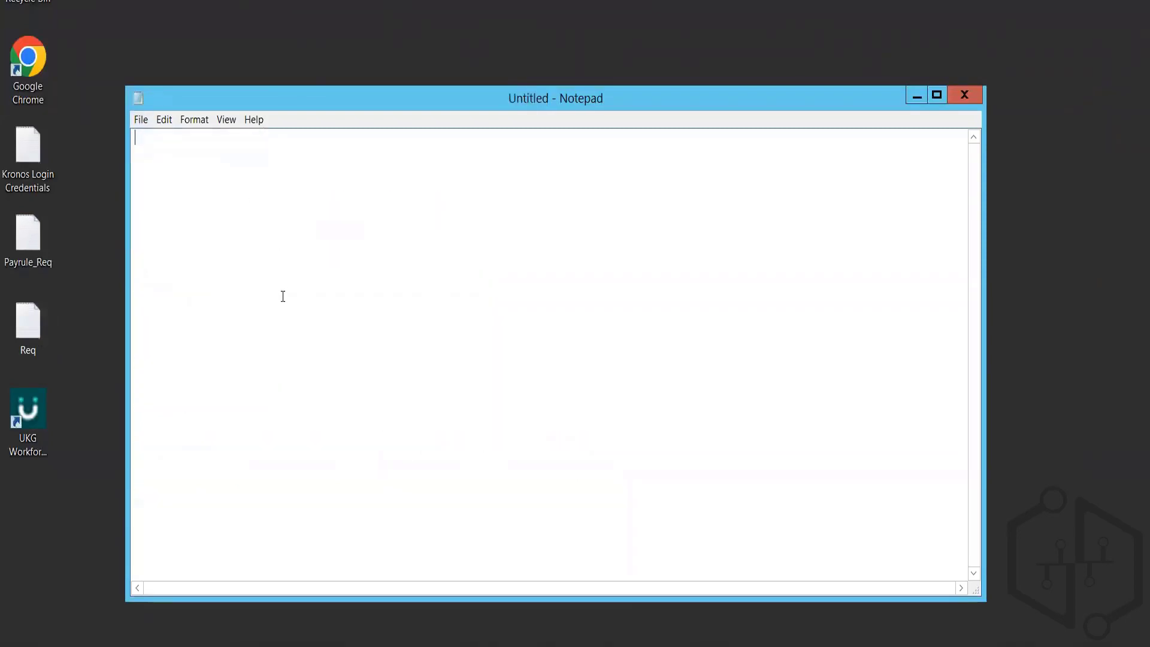
{"action": "key", "text": "ctrl+v"}
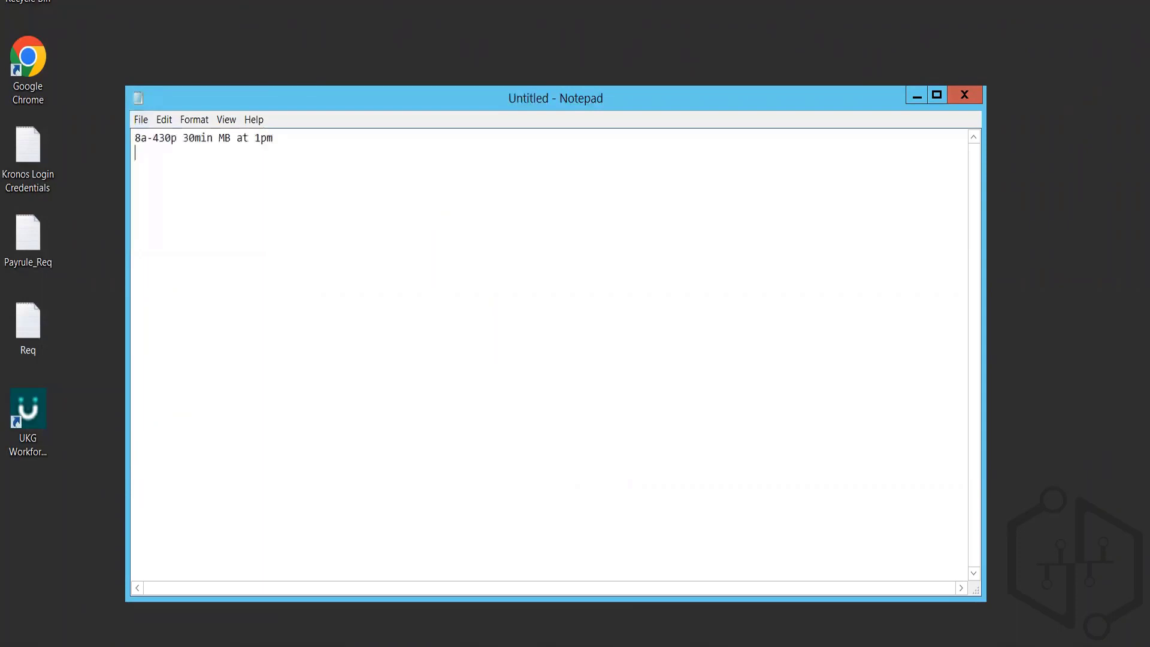
Step: Return to UKG Workforce Central, save the shift template and start another new one
{"action": "key", "text": "alt+Tab"}
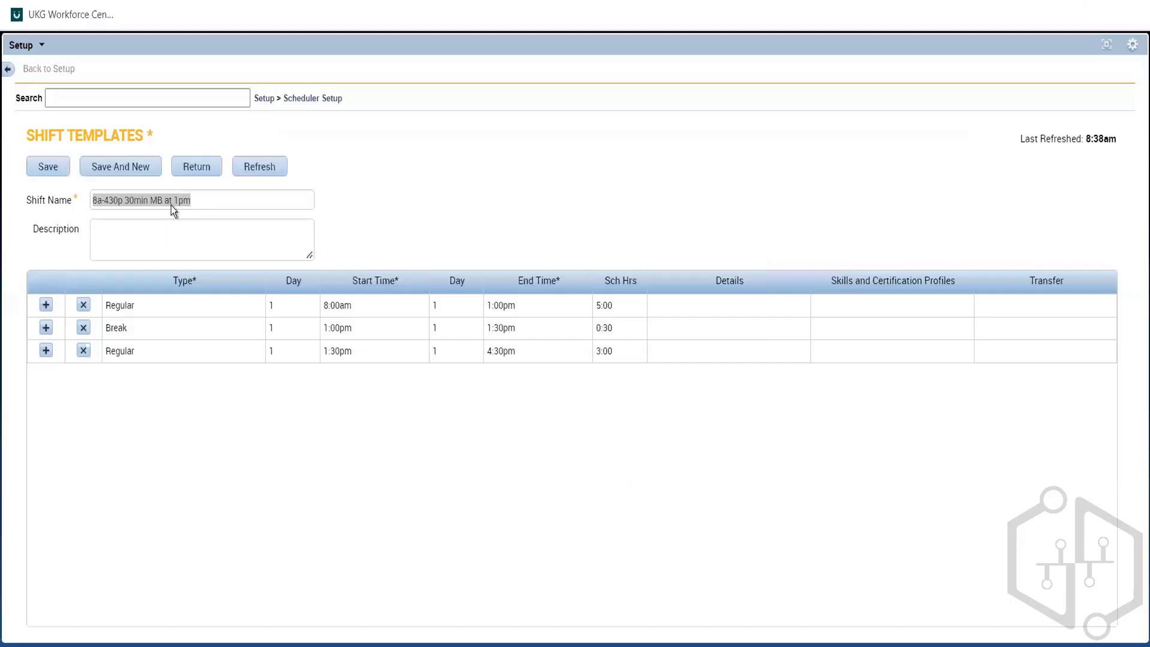
{"action": "left_click", "coordinate": [389, 167]}
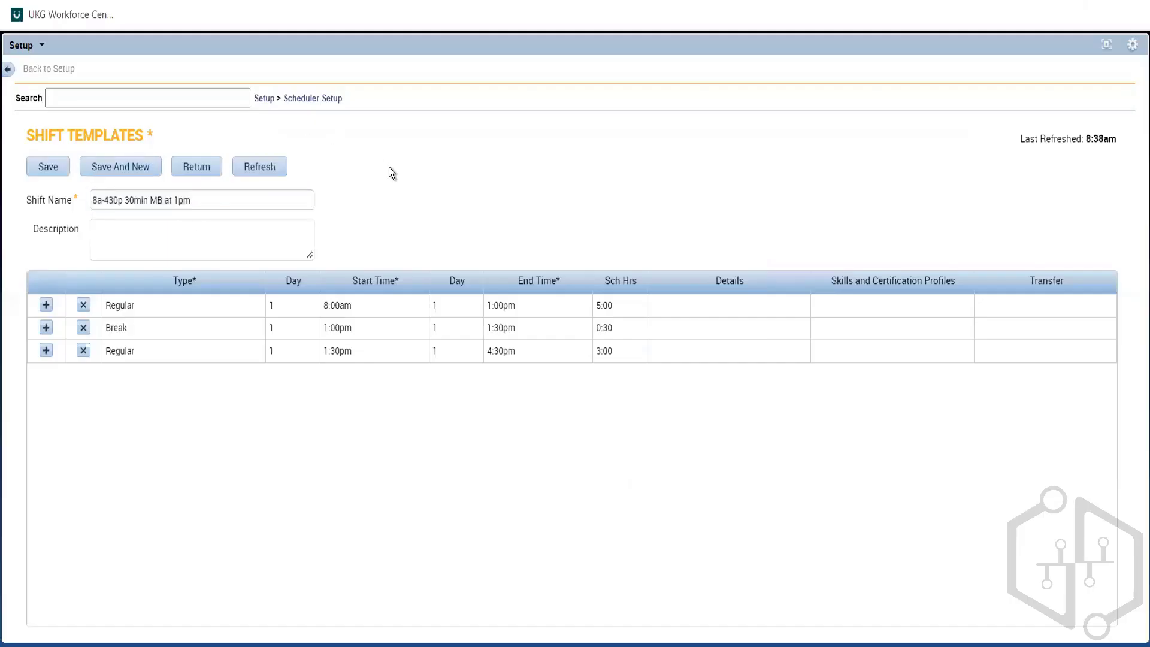
{"action": "left_click", "coordinate": [138, 169]}
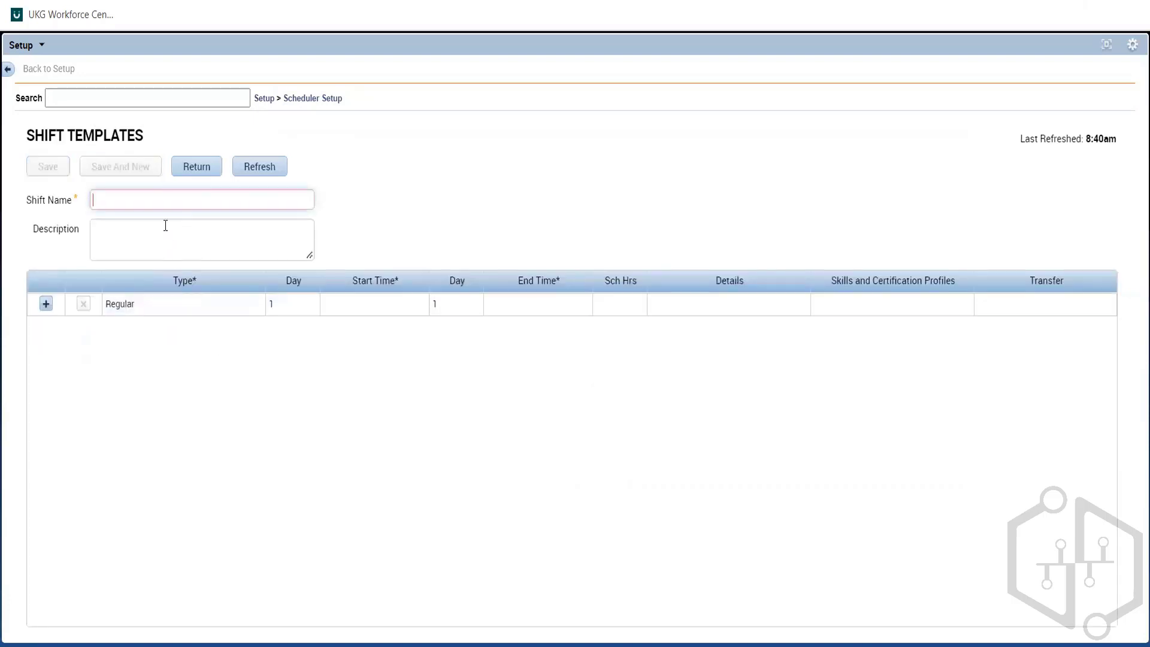
Step: Set the new template's Regular segment to start at 6:00am and end at 11:00am
{"action": "left_click", "coordinate": [378, 307]}
{"action": "type", "text": "5"}
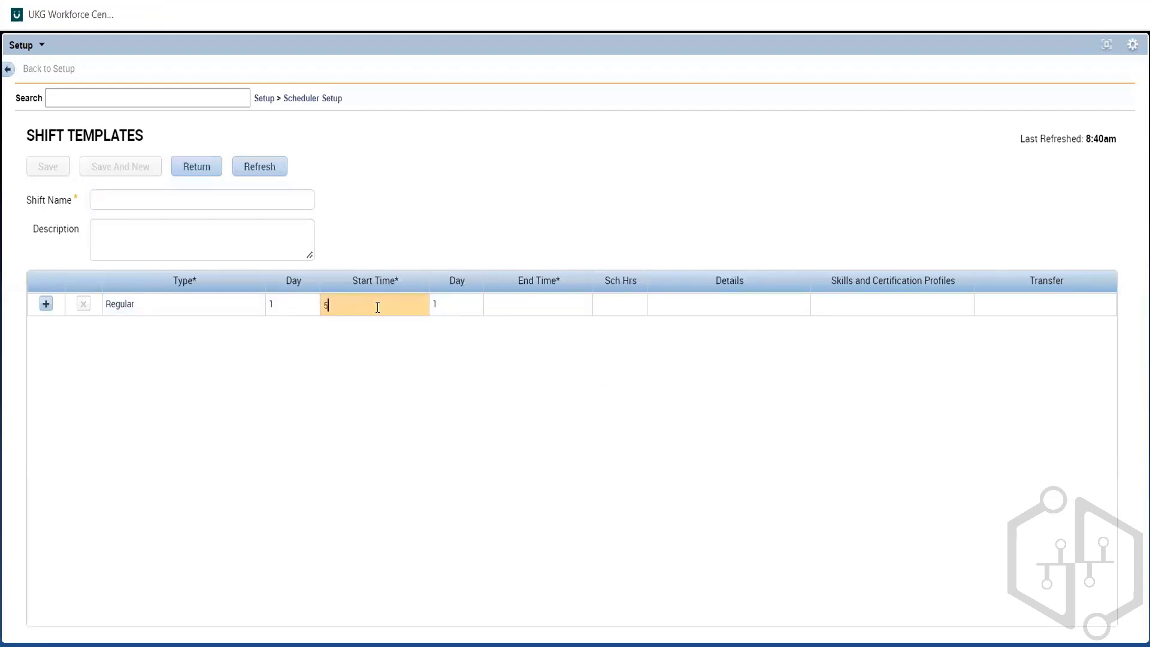
{"action": "type", "text": "6a"}
{"action": "left_click", "coordinate": [558, 303]}
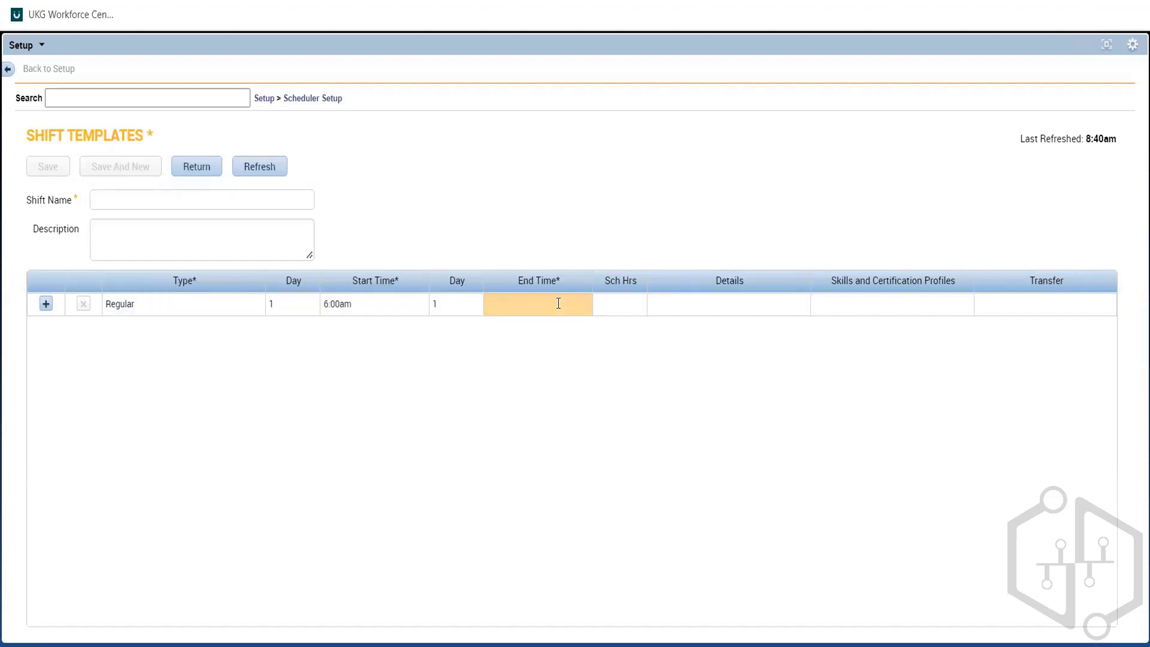
{"action": "type", "text": "11a"}
{"action": "left_click", "coordinate": [494, 394]}
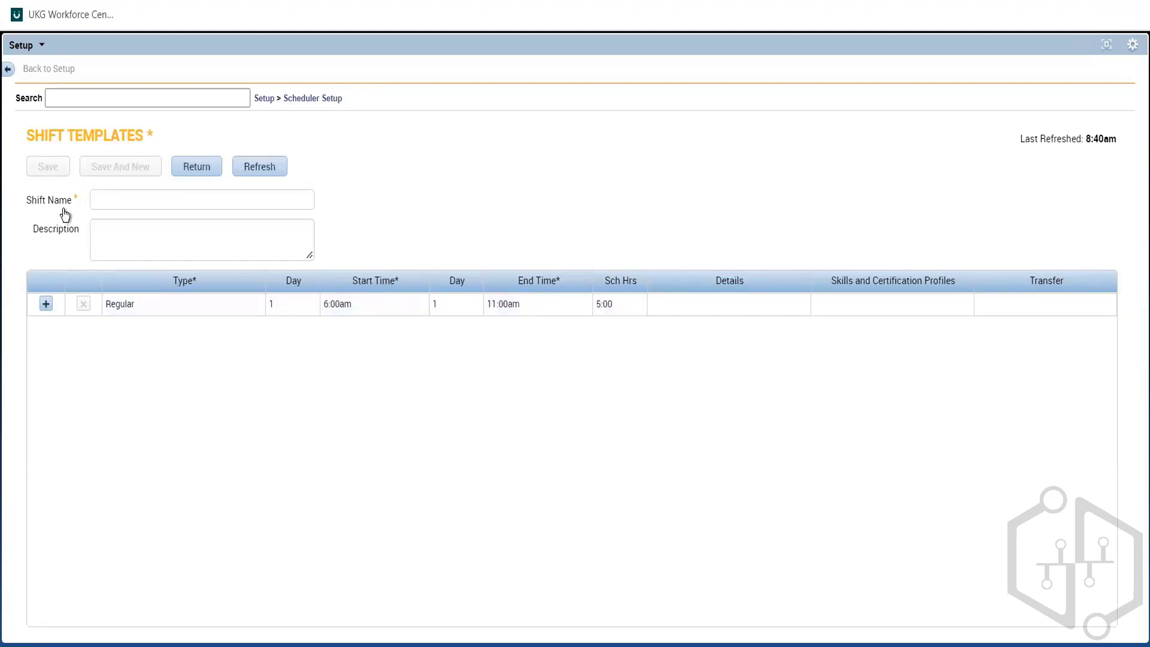
Step: Name the shift template 6a-11a no MB
{"action": "left_click", "coordinate": [122, 197]}
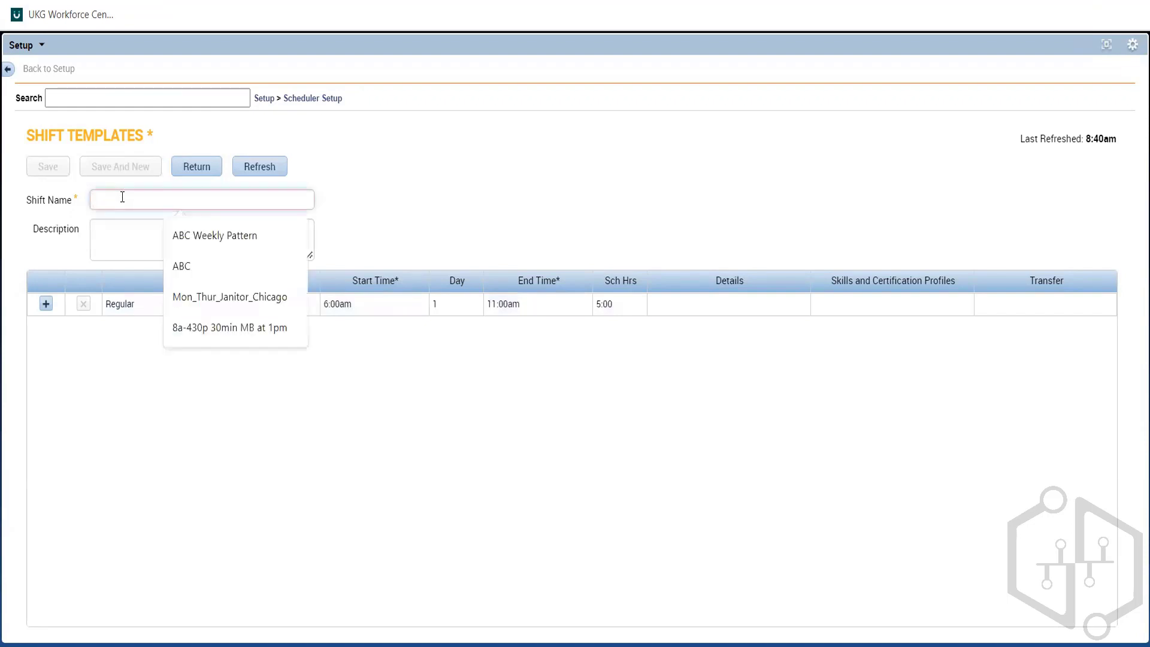
{"action": "type", "text": "6a"}
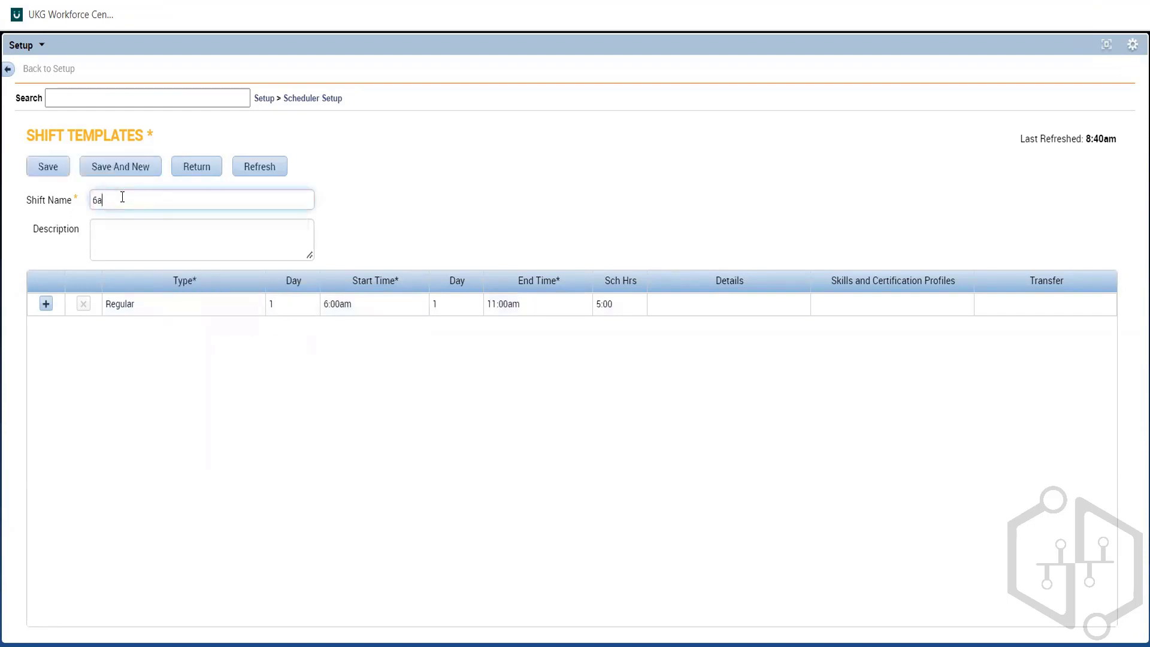
{"action": "type", "text": "-11a to MM"}
{"action": "key", "text": "BackSpace"}
{"action": "type", "text": "B"}
{"action": "left_click", "coordinate": [382, 199]}
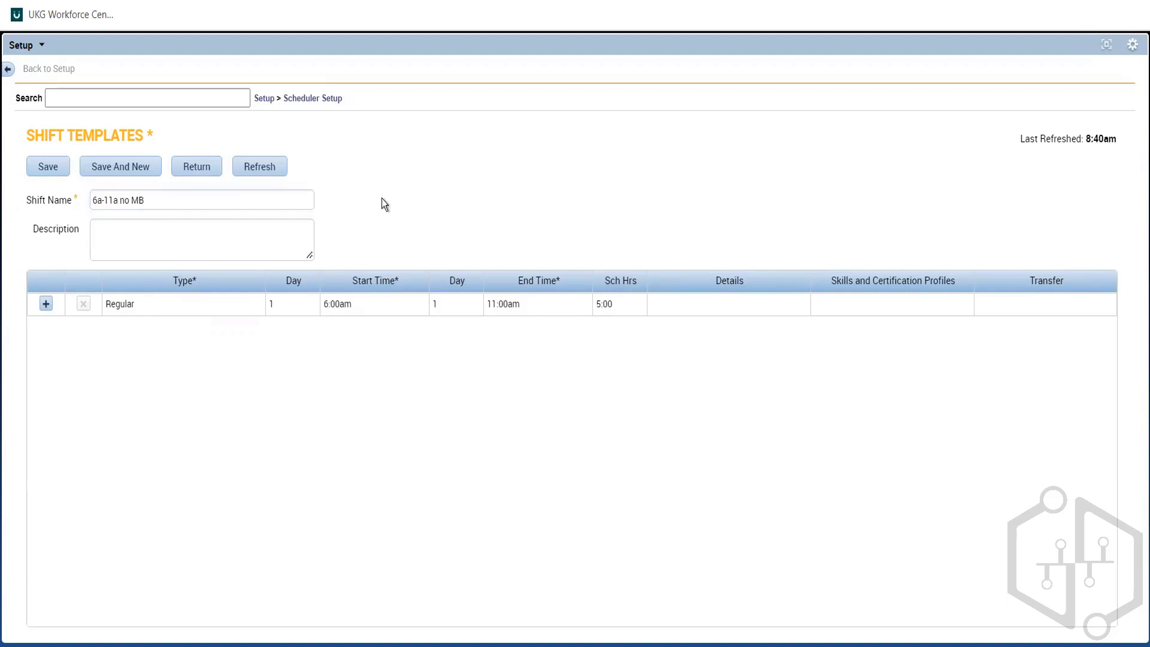
Step: Copy the shift name 6a-11a no MB into the Notepad document and save the shift template in UKG
{"action": "left_click_drag", "start_coordinate": [166, 210], "coordinate": [37, 215]}
{"action": "key", "text": "ctrl+c"}
{"action": "key", "text": "alt+Tab"}
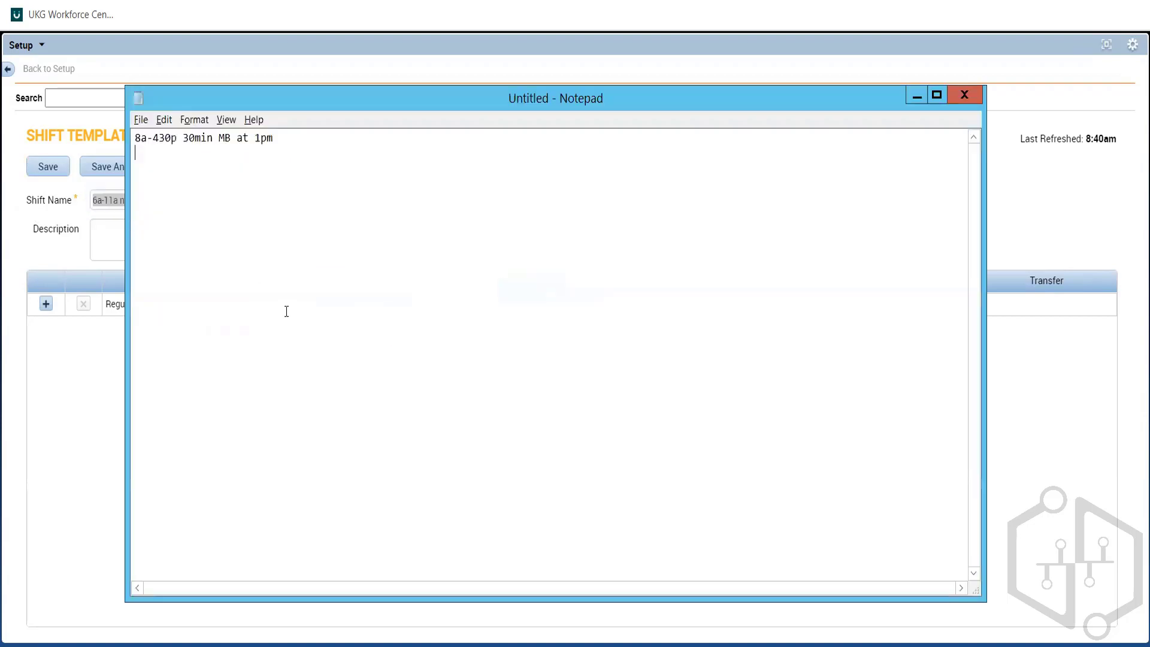
{"action": "key", "text": "ctrl+v"}
{"action": "left_click", "coordinate": [59, 389]}
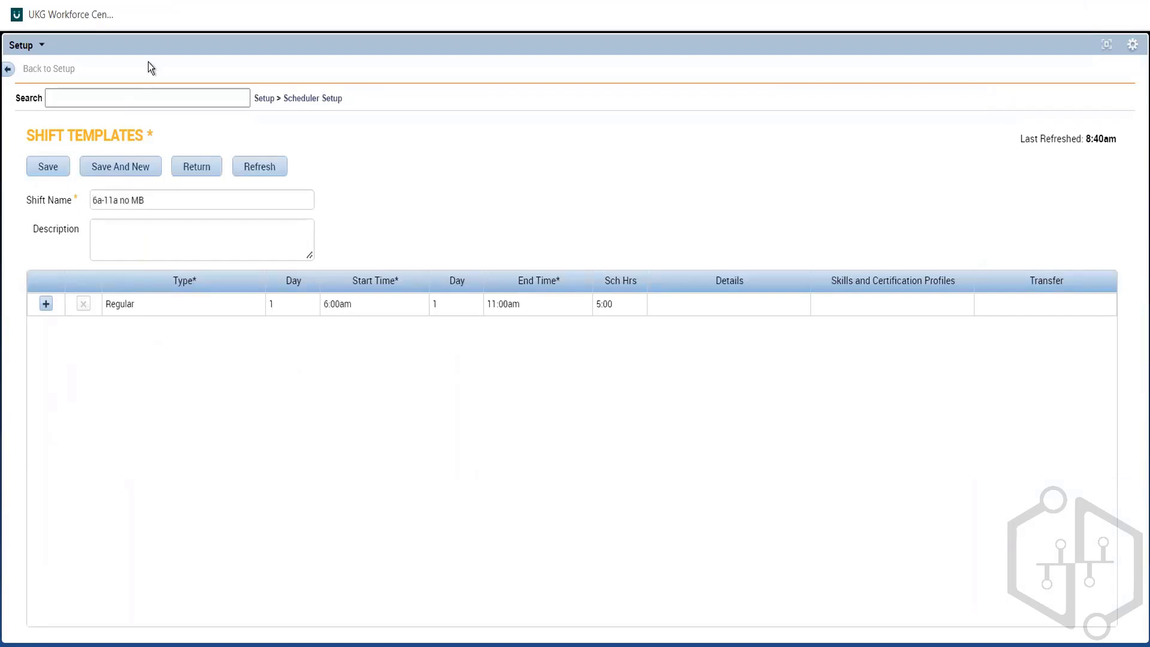
{"action": "left_click", "coordinate": [49, 172]}
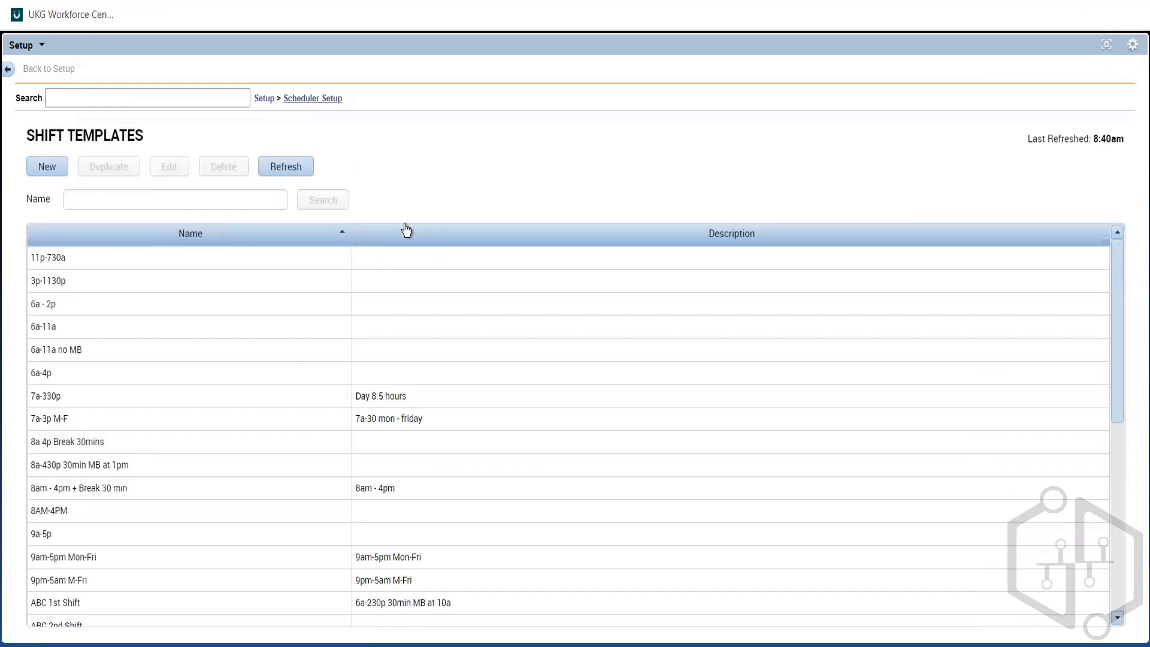
Step: Open the Pattern Templates in Scheduler Setup and start a new pattern template
{"action": "left_click", "coordinate": [312, 98]}
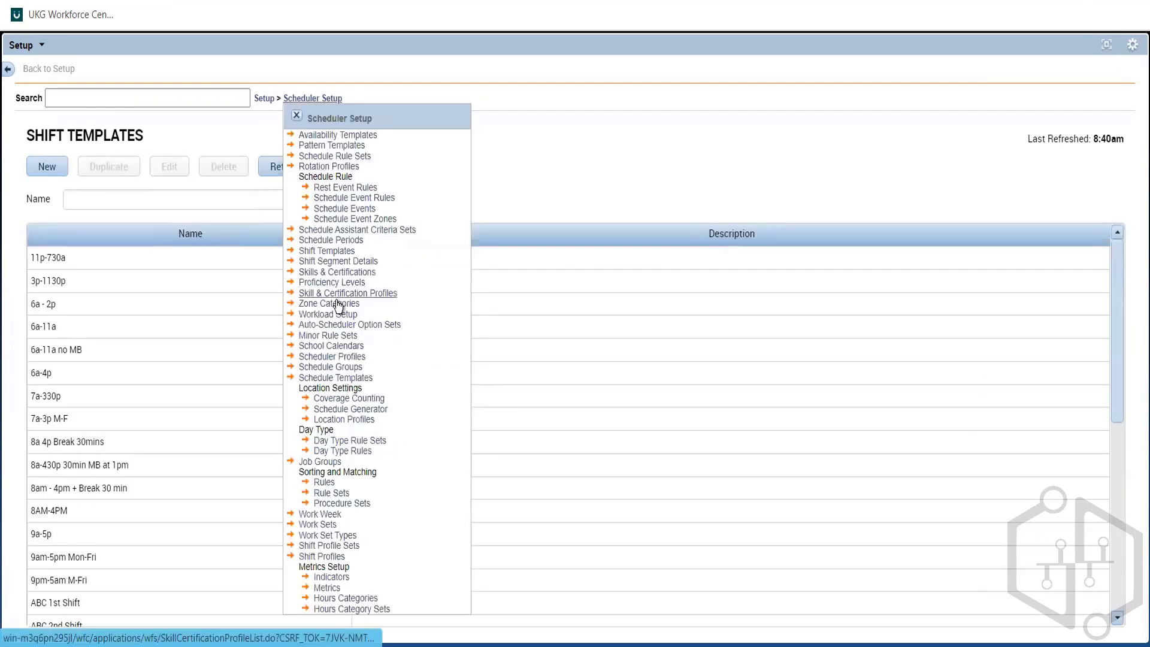
{"action": "left_click", "coordinate": [336, 146]}
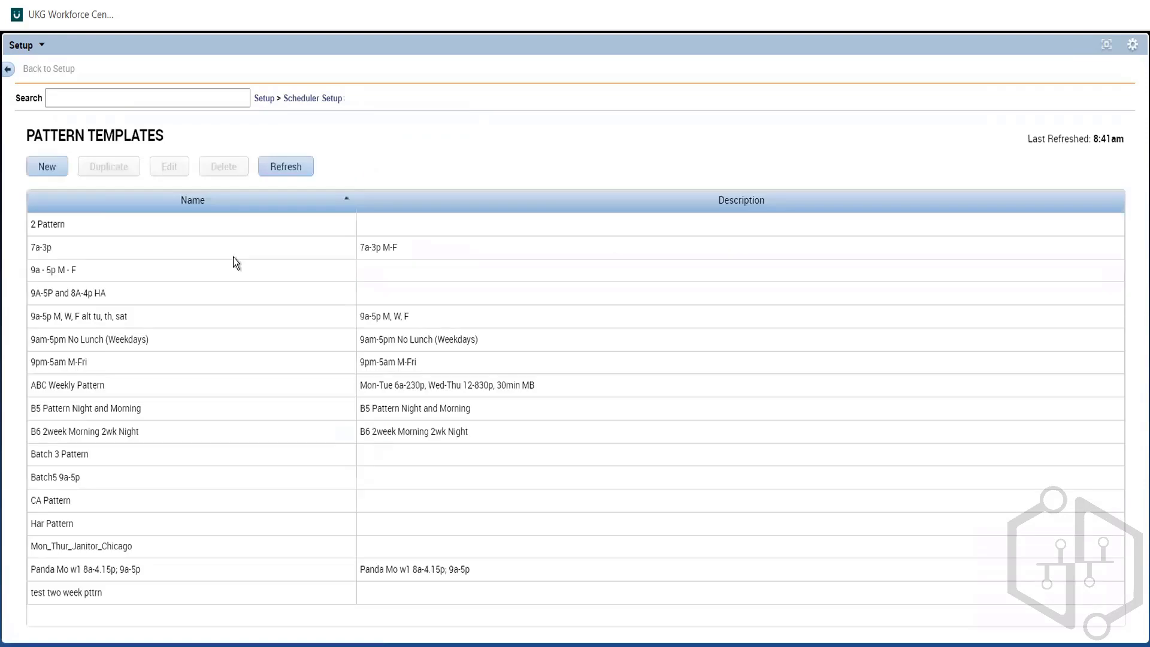
{"action": "left_click", "coordinate": [42, 168]}
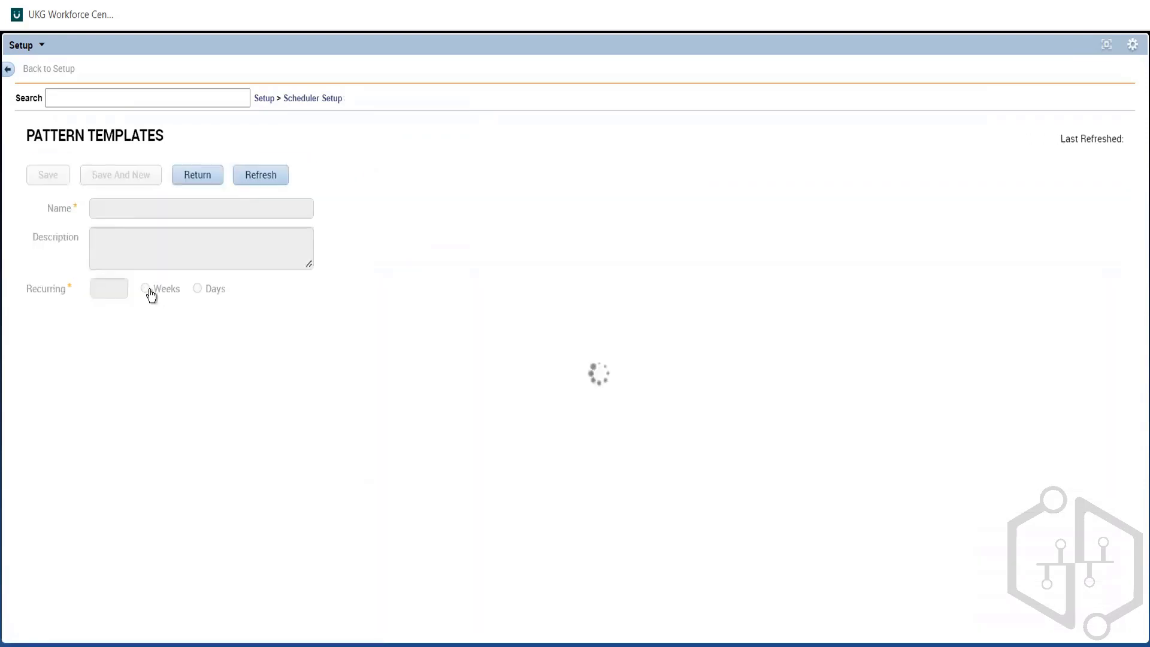
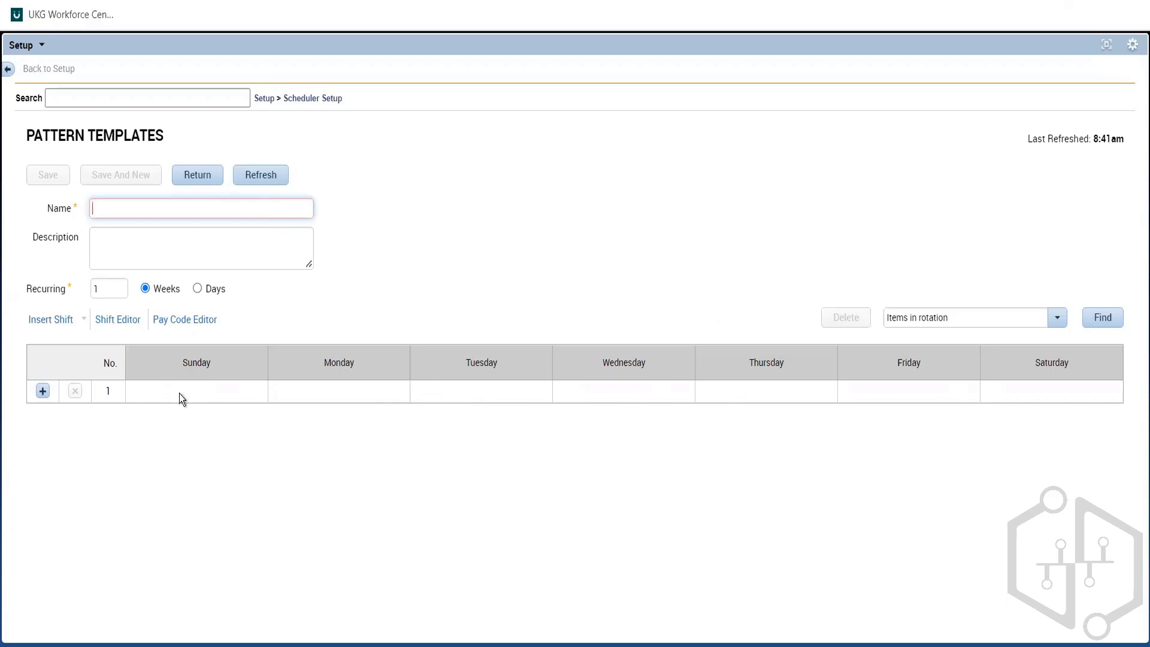
Step: Insert the shift 8a-430p 30min MB at 1pm on Monday, finding it by the name copied from Notepad
{"action": "left_click", "coordinate": [308, 397]}
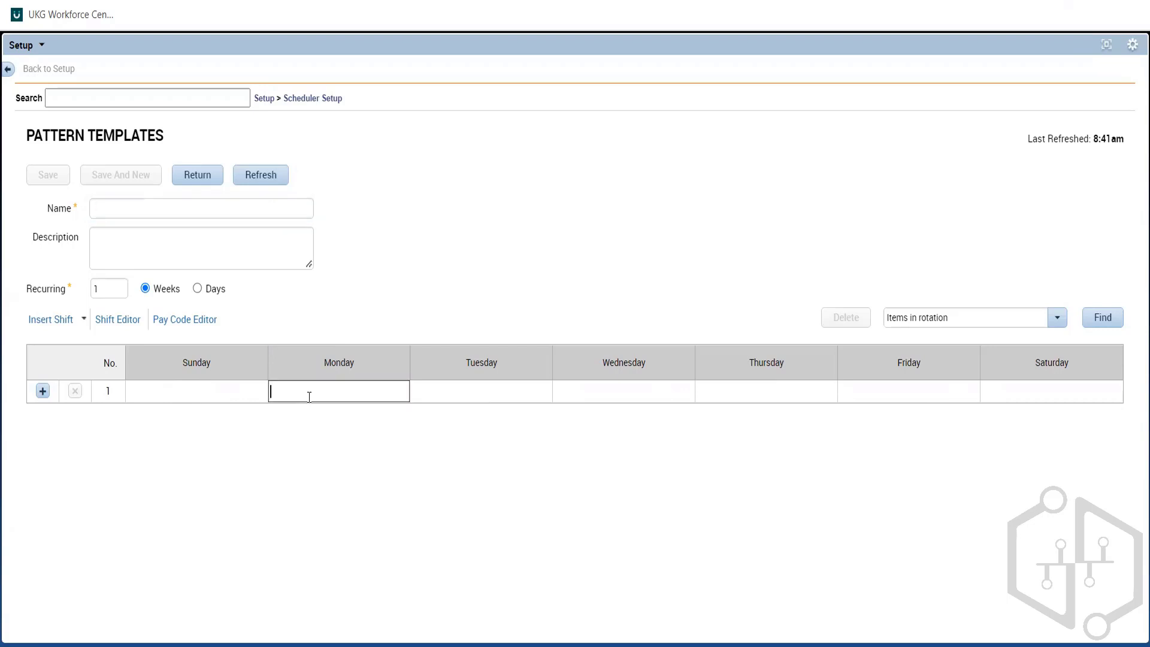
{"action": "left_click", "coordinate": [84, 323]}
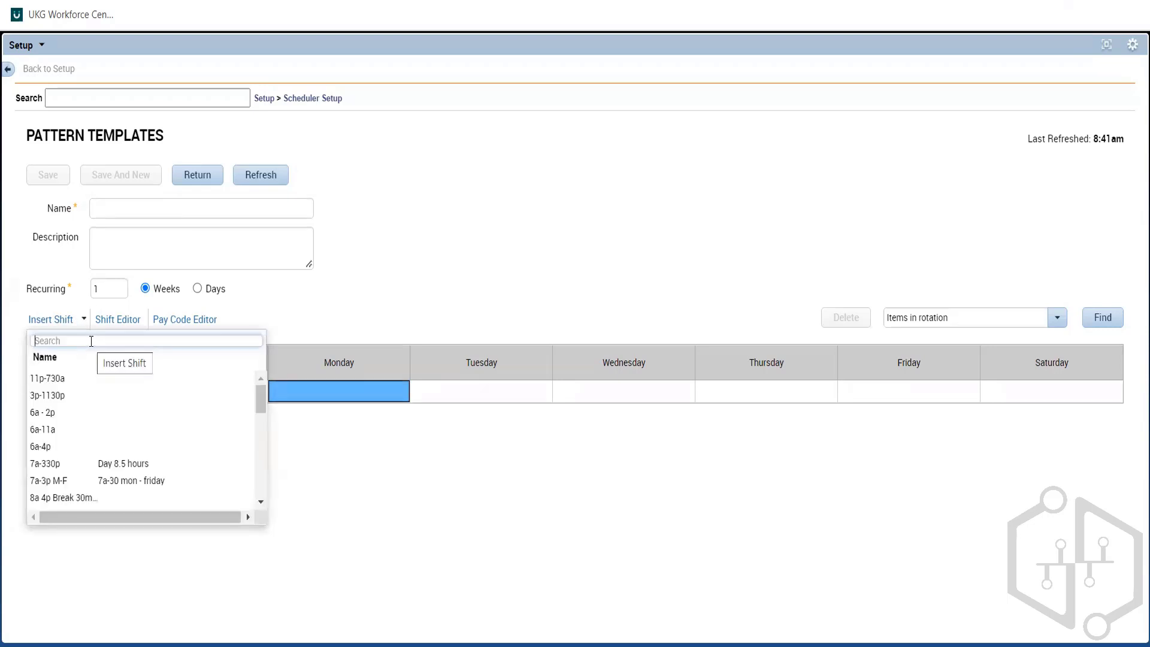
{"action": "key", "text": "alt+Tab"}
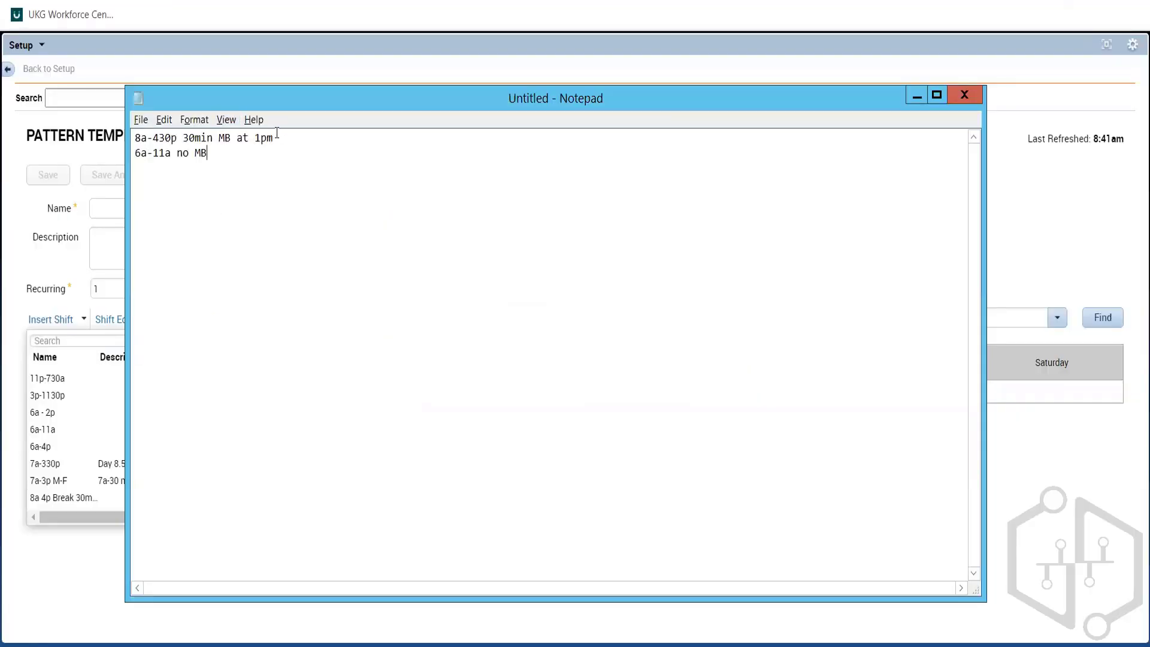
{"action": "left_click_drag", "start_coordinate": [273, 139], "coordinate": [50, 138]}
{"action": "key", "text": "ctrl+c"}
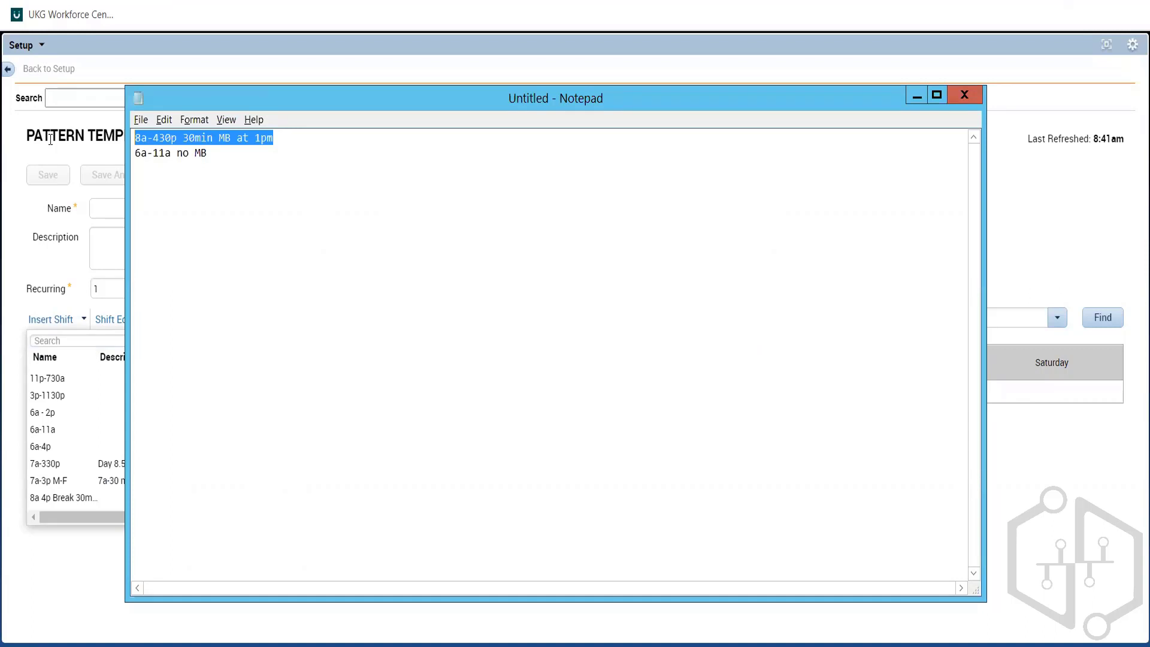
{"action": "key", "text": "alt+Tab"}
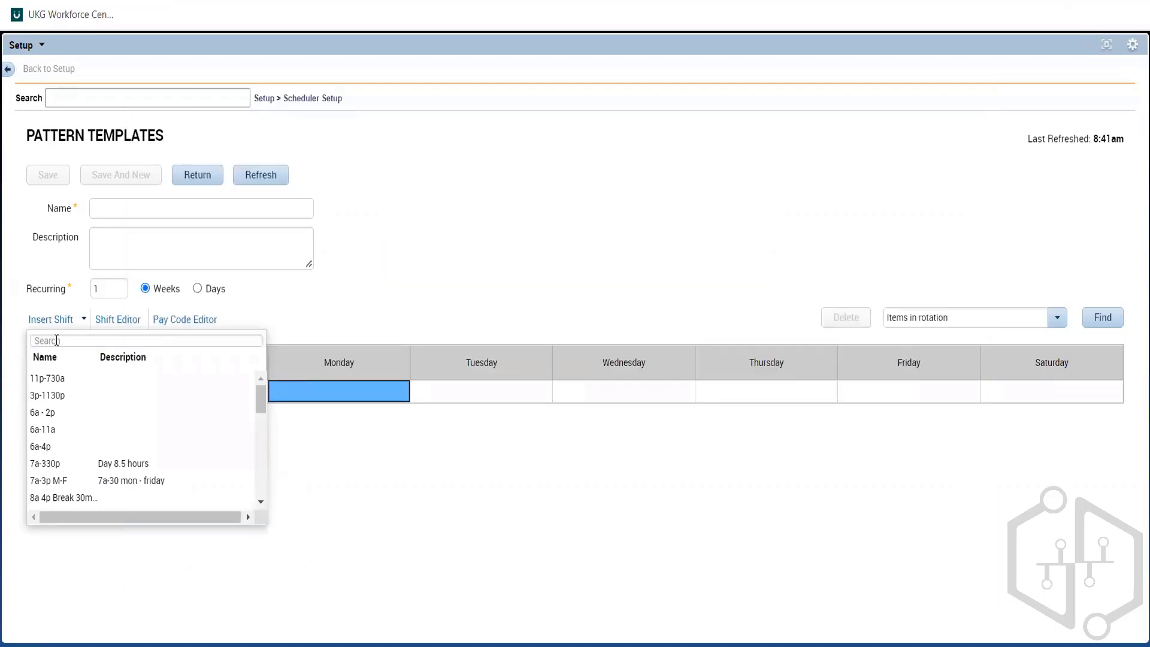
{"action": "left_click", "coordinate": [56, 340]}
{"action": "key", "text": "ctrl+v"}
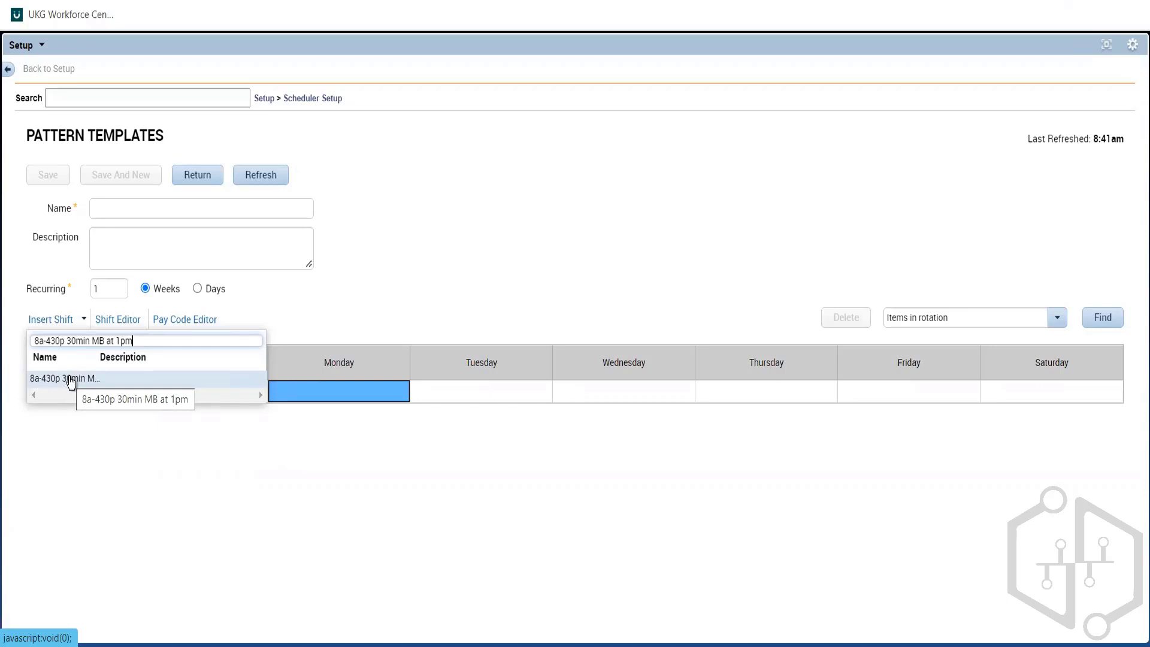
{"action": "left_click", "coordinate": [103, 380]}
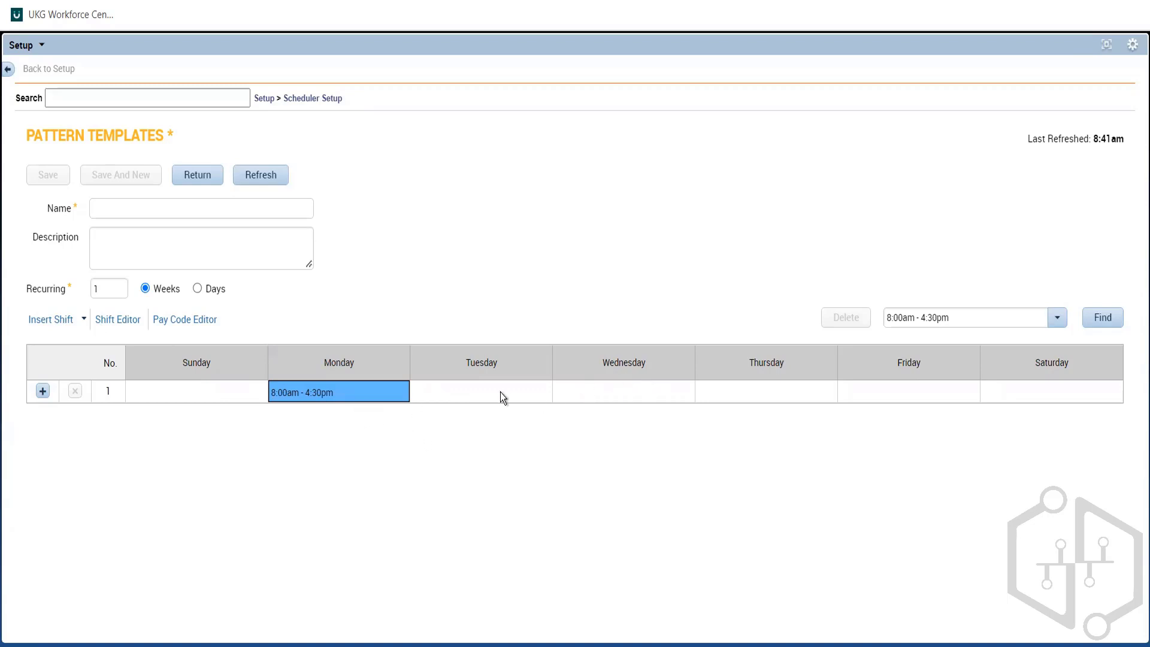
Step: Copy Monday's 8:00am - 4:30pm shift to Tuesday and Wednesday
{"action": "right_click", "coordinate": [321, 392]}
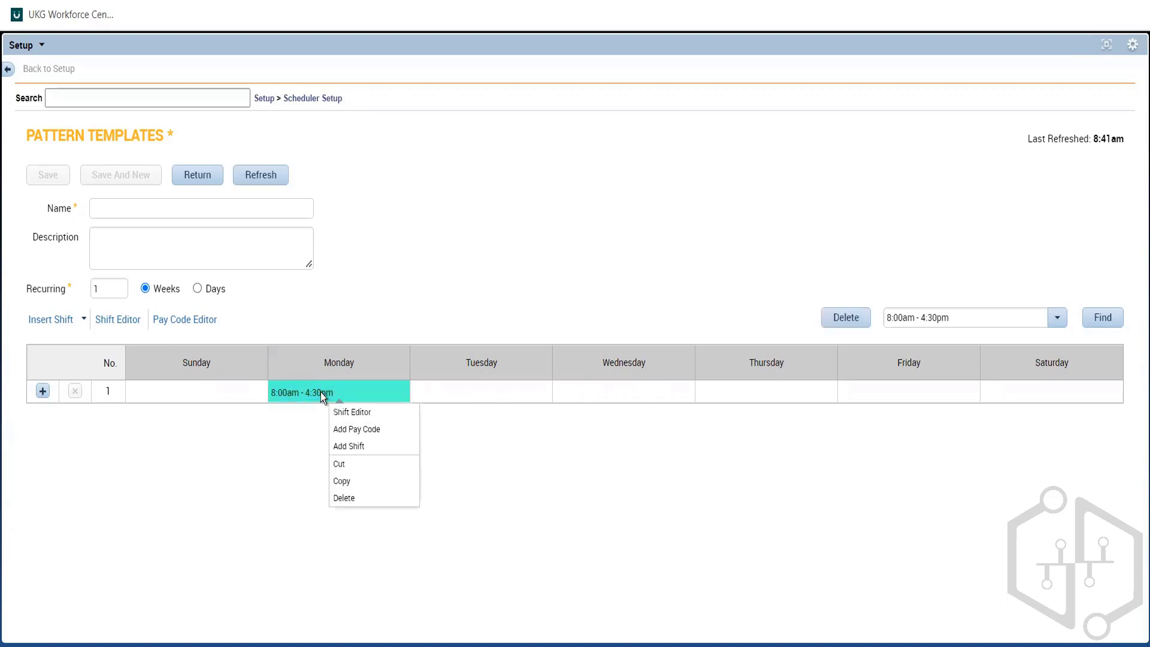
{"action": "left_click", "coordinate": [352, 482]}
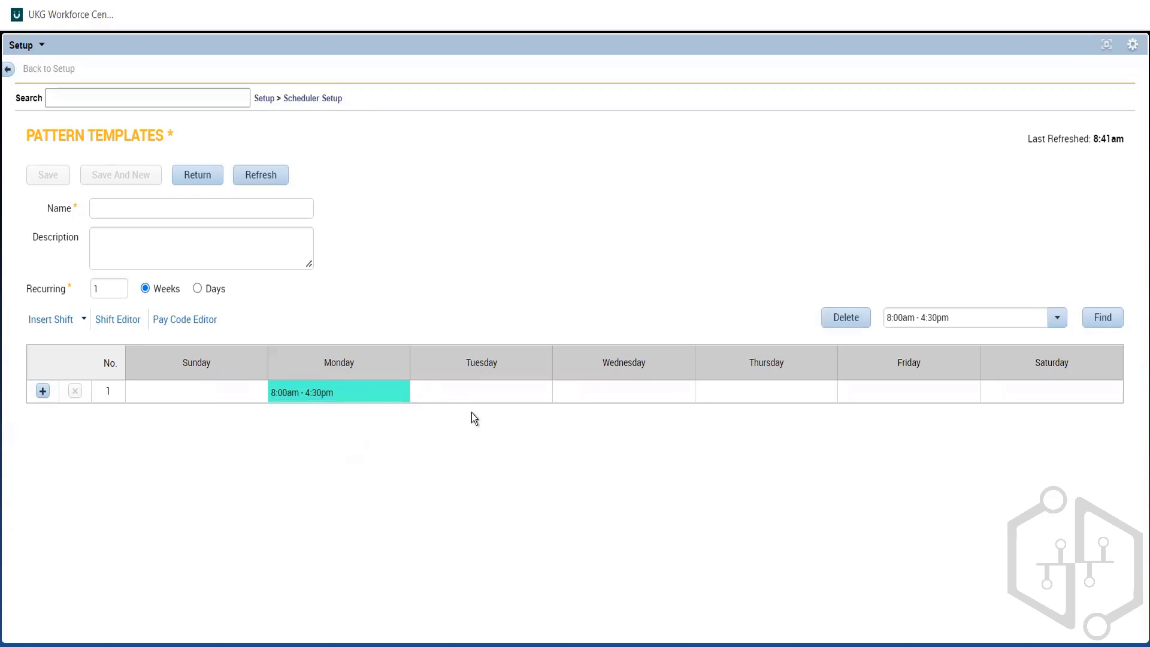
{"action": "right_click", "coordinate": [465, 394]}
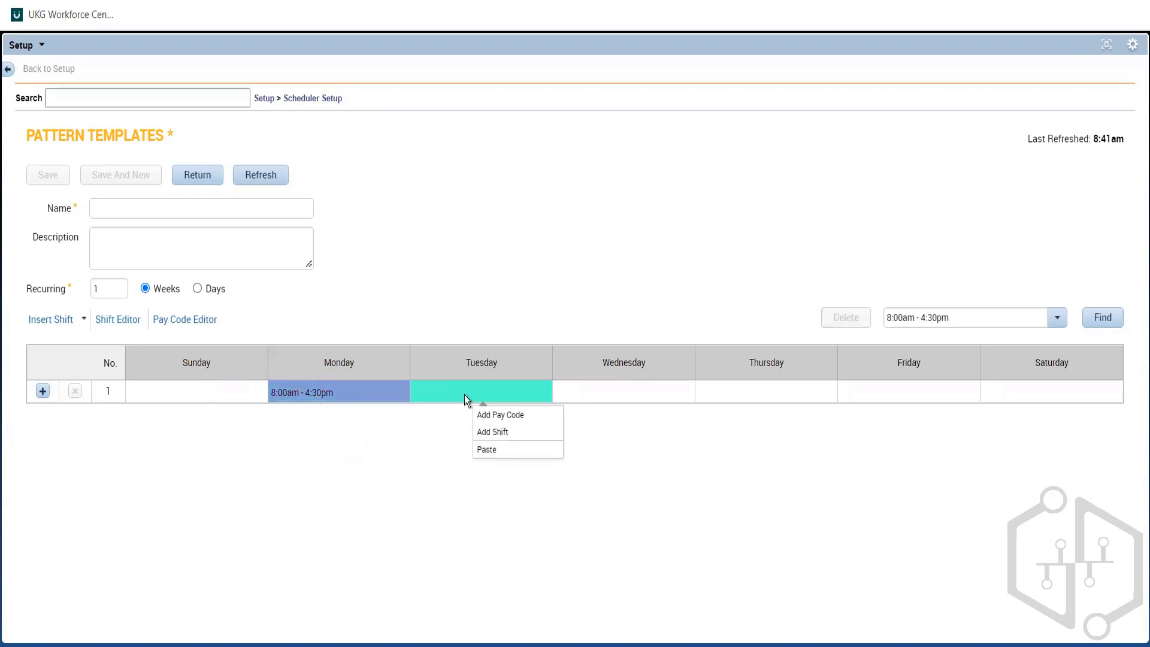
{"action": "left_click", "coordinate": [491, 449]}
{"action": "right_click", "coordinate": [623, 398]}
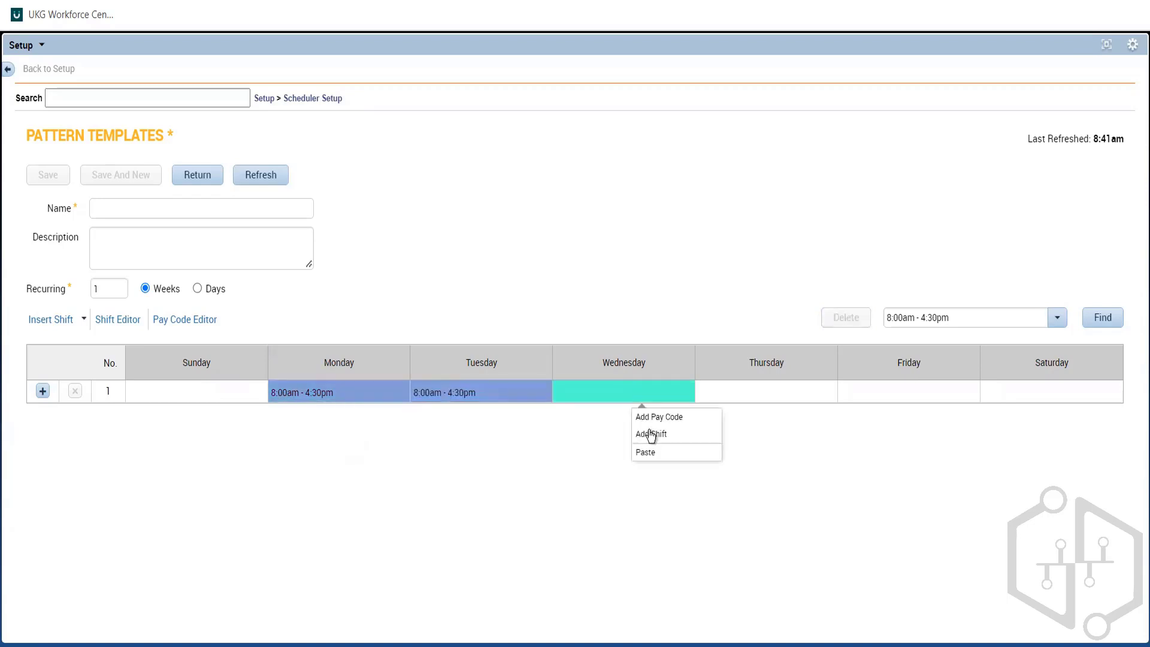
{"action": "left_click", "coordinate": [647, 452]}
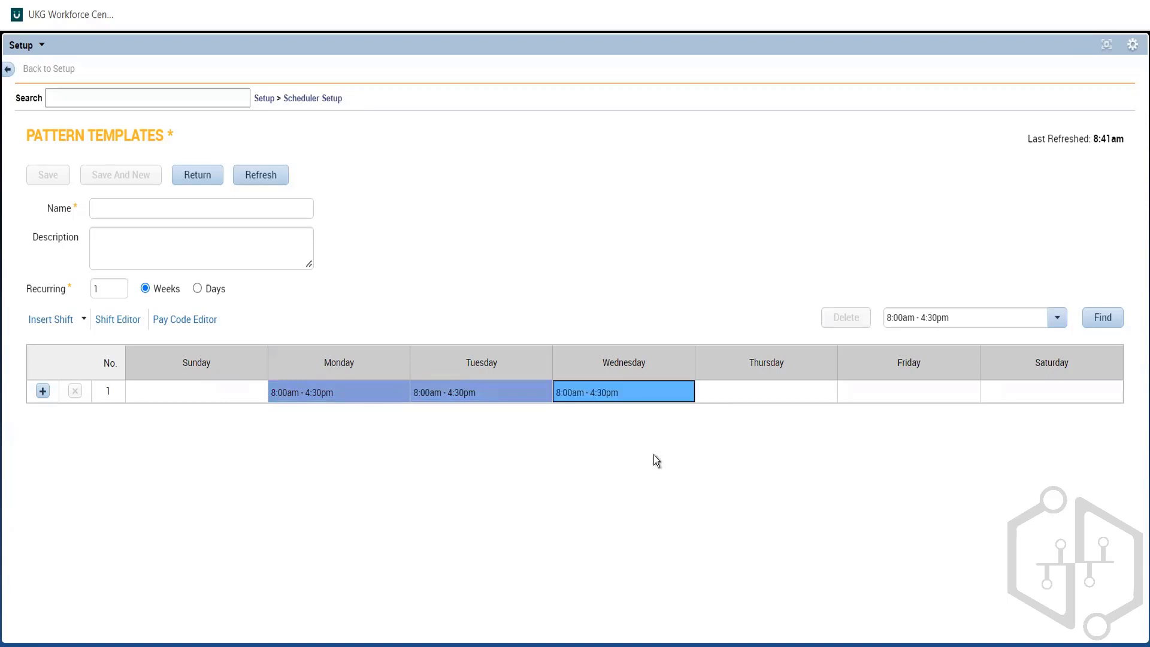
Step: Try to insert a shift on Thursday by searching for the name 6a-11a no MB copied from Notepad
{"action": "left_click", "coordinate": [738, 397]}
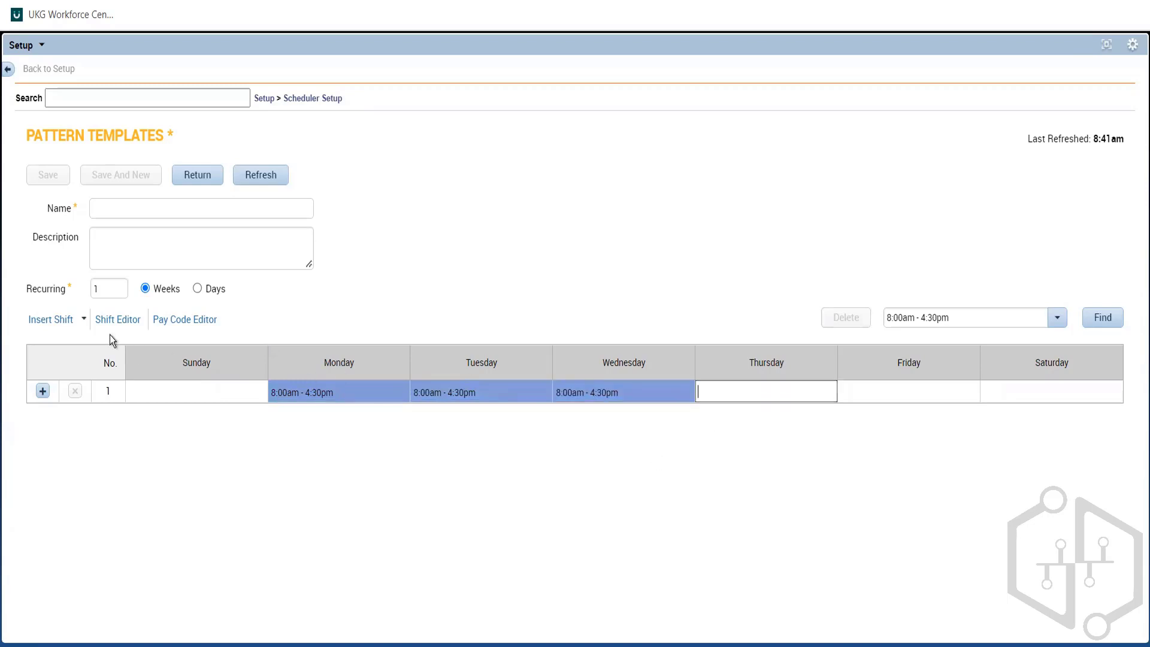
{"action": "left_click", "coordinate": [48, 315]}
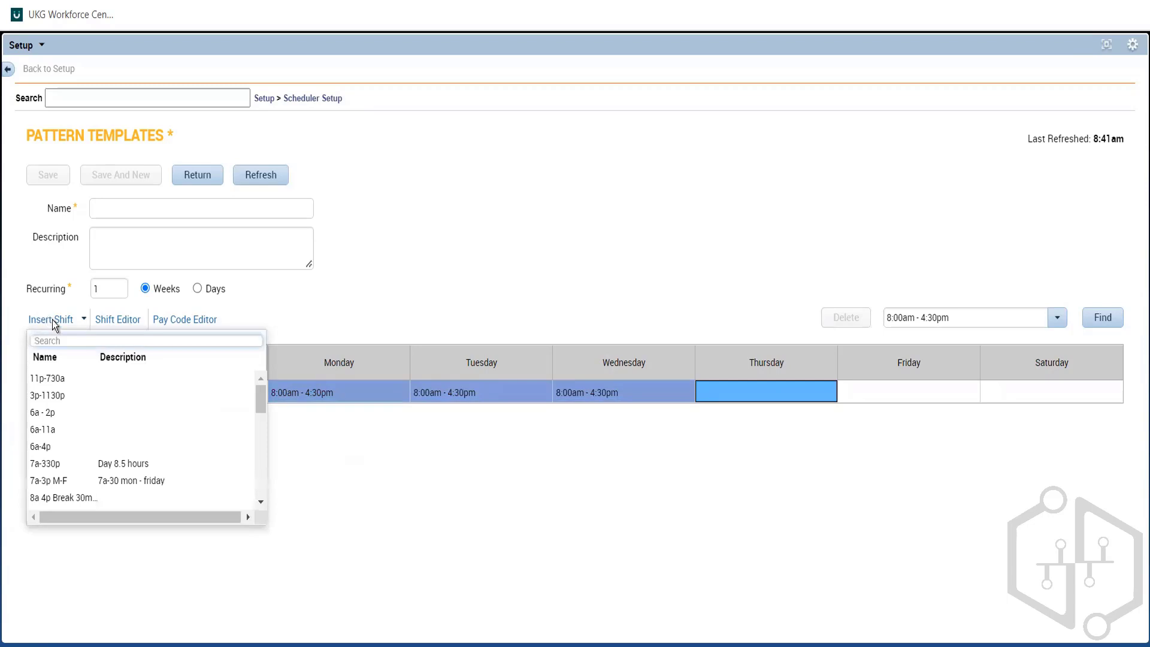
{"action": "key", "text": "alt+Tab"}
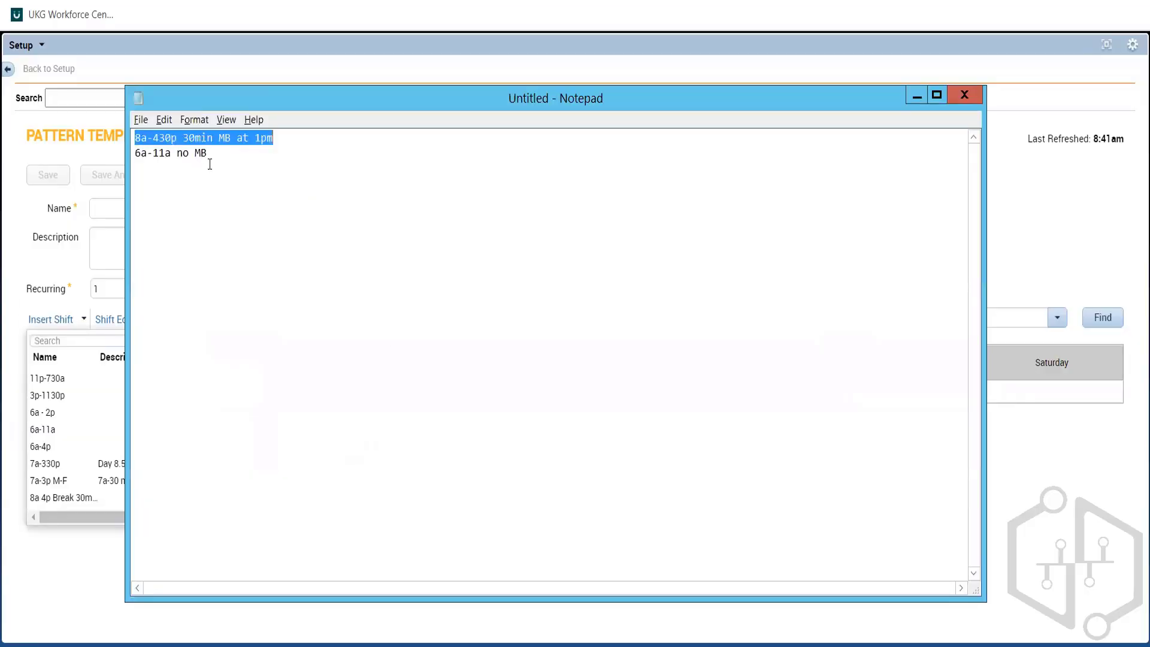
{"action": "left_click", "coordinate": [212, 160]}
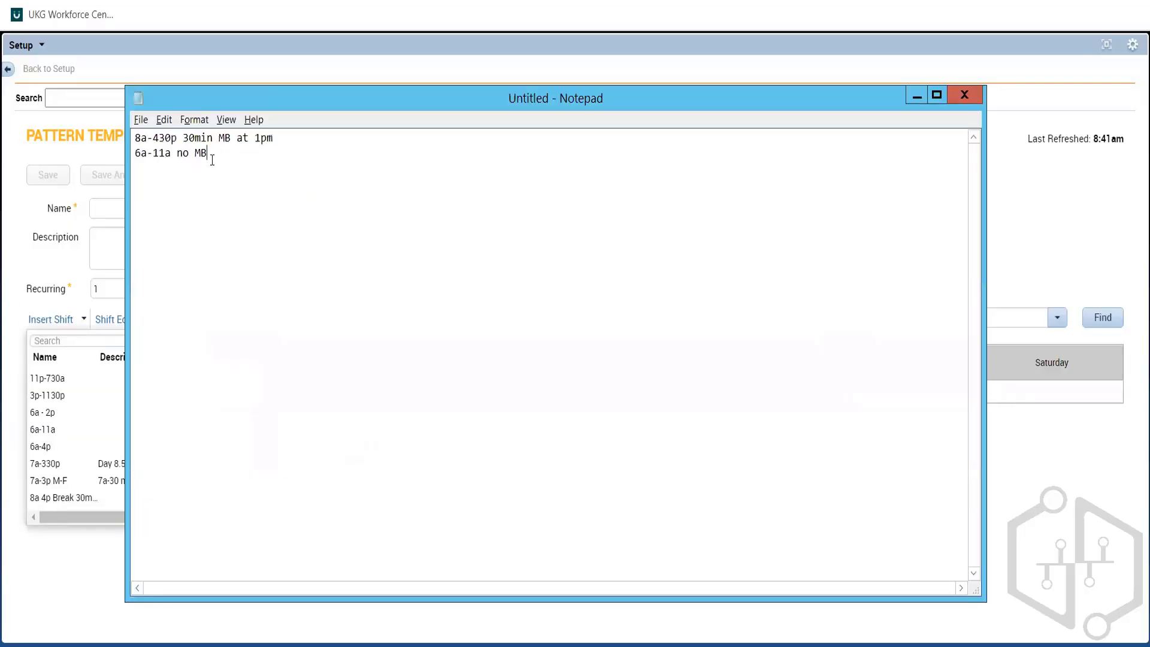
{"action": "left_click_drag", "start_coordinate": [212, 160], "coordinate": [135, 154]}
{"action": "key", "text": "ctrl+c"}
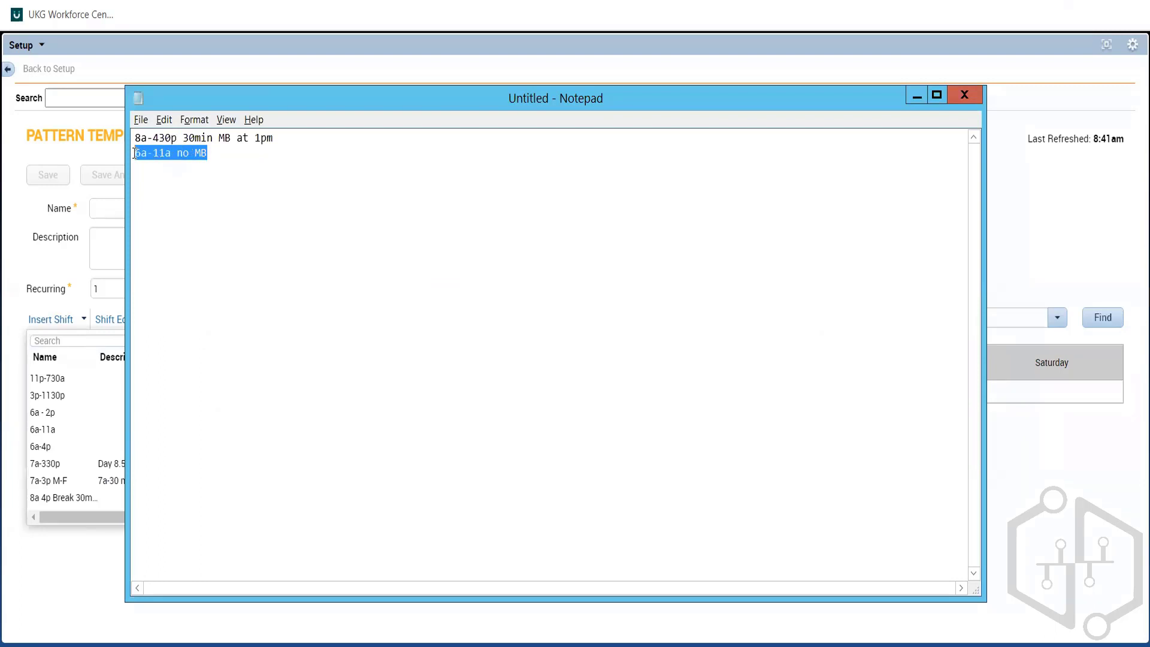
{"action": "key", "text": "alt+Tab"}
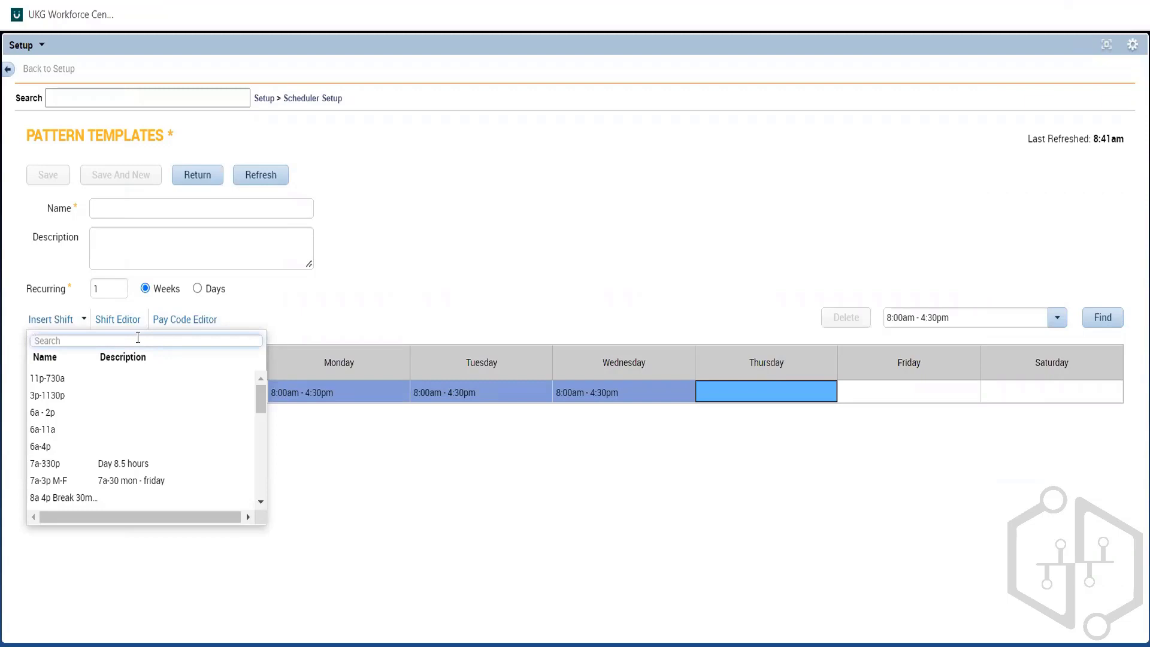
{"action": "key", "text": "ctrl+v"}
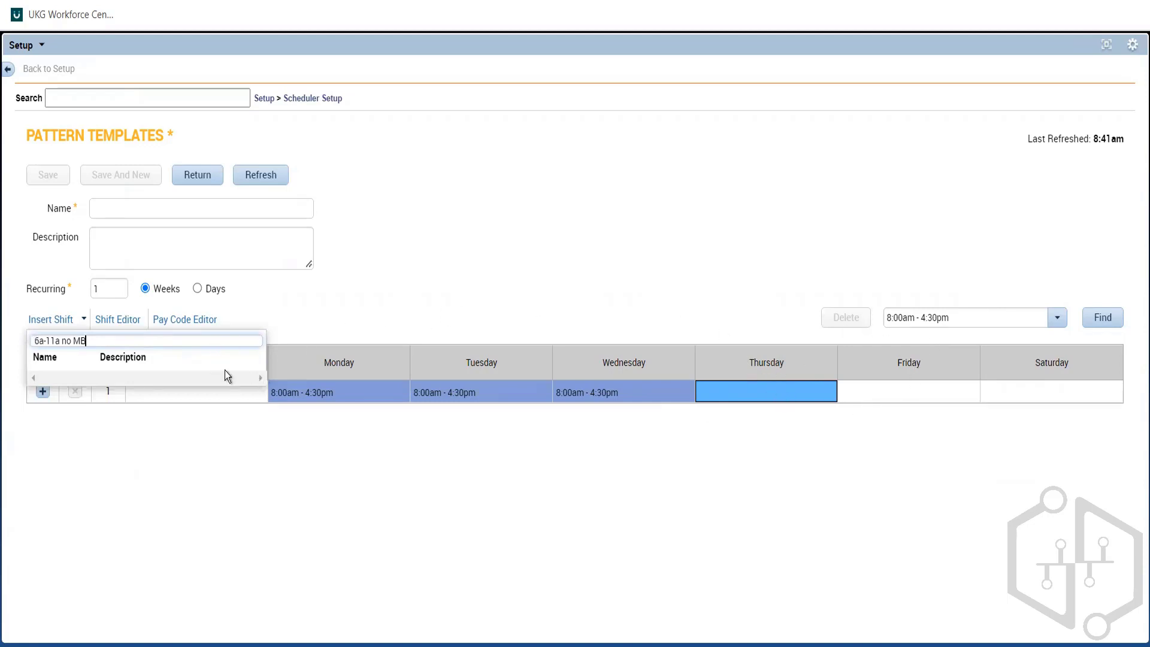
{"action": "triple_click", "coordinate": [99, 341]}
{"action": "key", "text": "ctrl+c"}
{"action": "left_click", "coordinate": [99, 342]}
{"action": "left_click", "coordinate": [363, 314]}
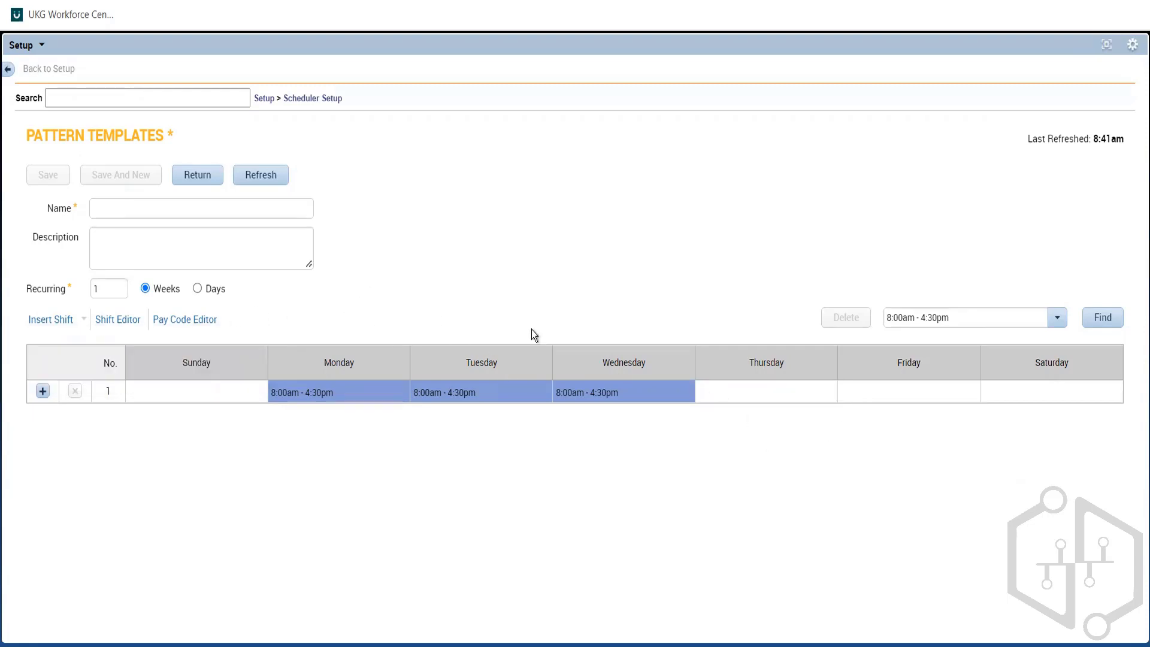
{"action": "left_click", "coordinate": [60, 323]}
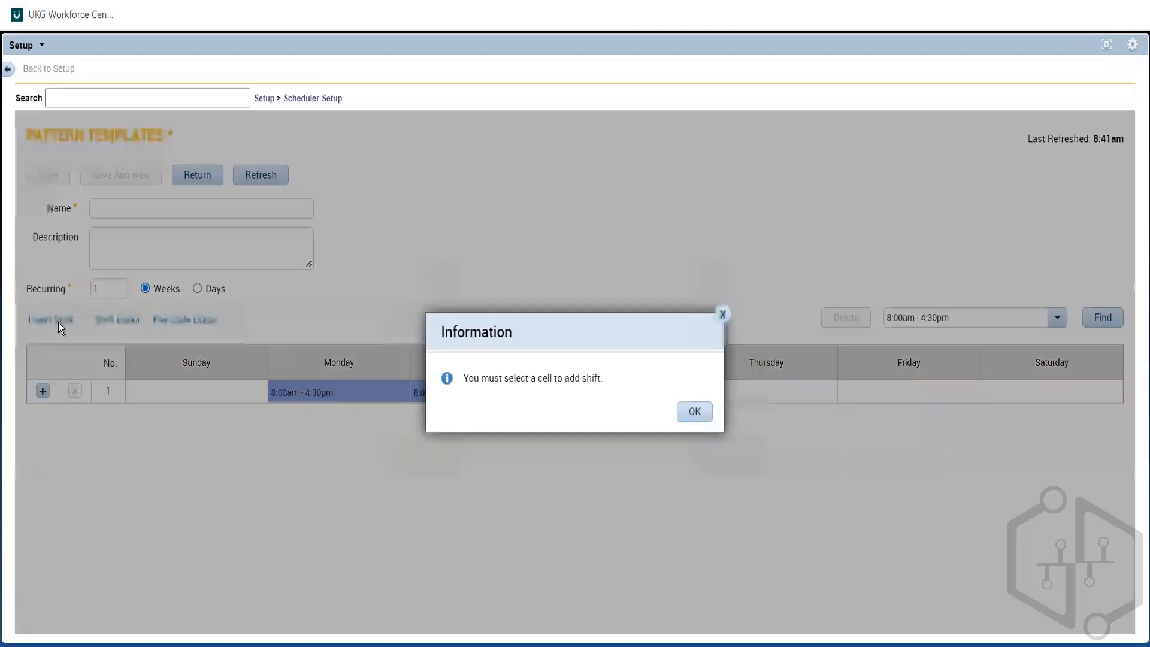
{"action": "left_click", "coordinate": [694, 412]}
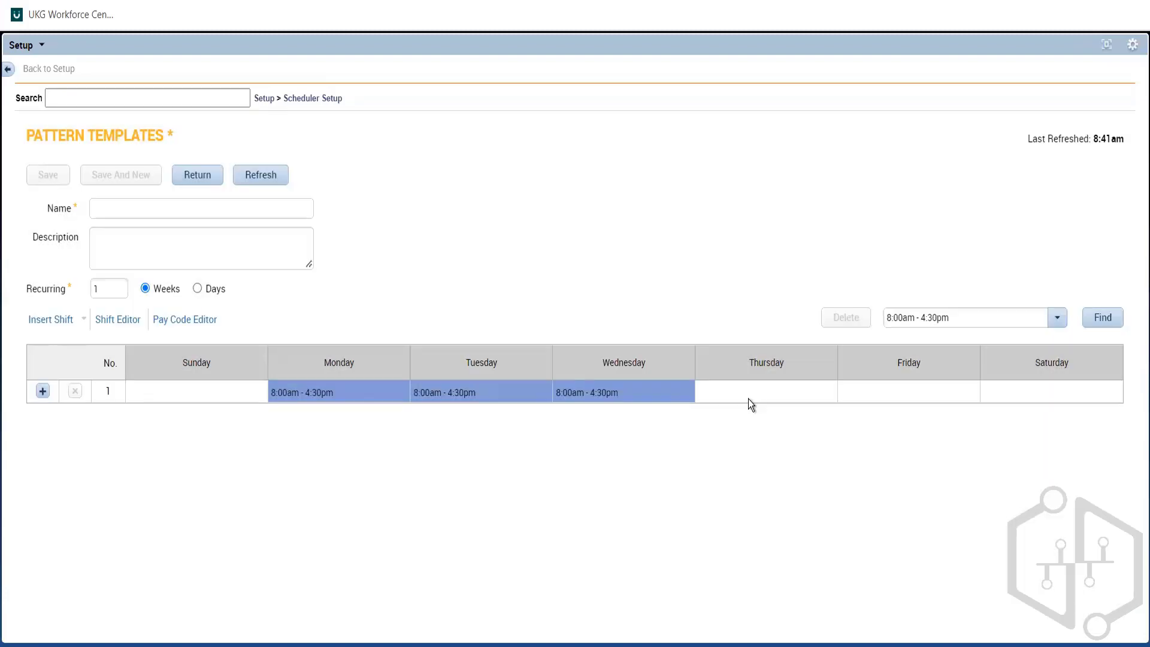
Step: Search the shift list for 6a-11 and insert the 6a-11a shift on Thursday
{"action": "left_click", "coordinate": [756, 399]}
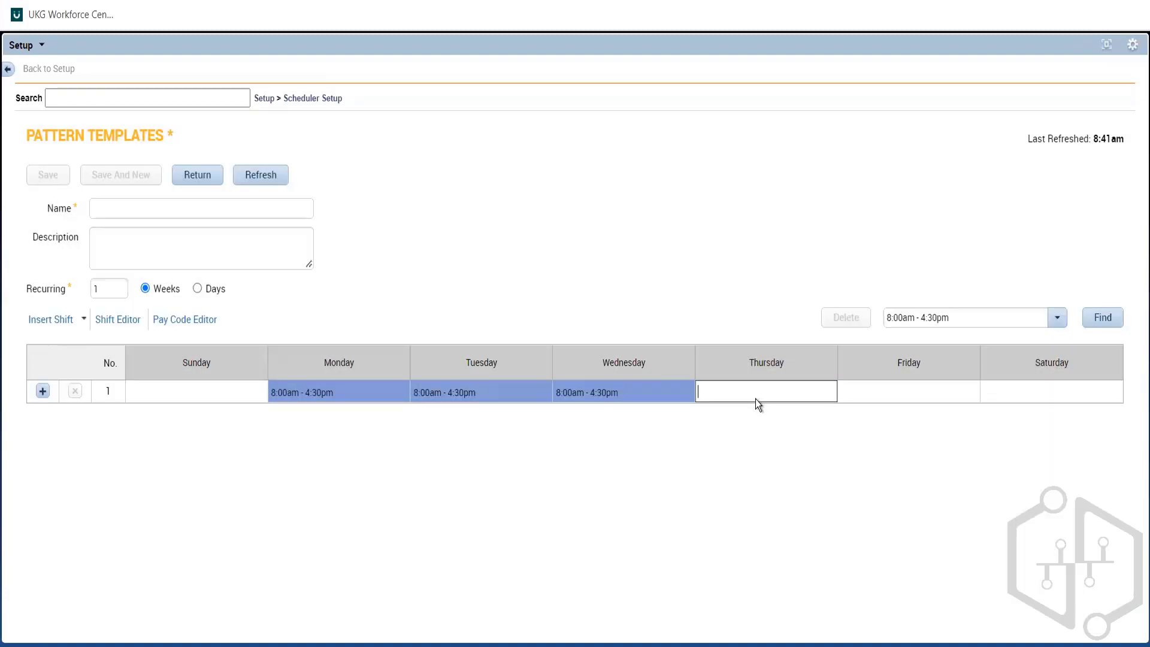
{"action": "left_click", "coordinate": [73, 318]}
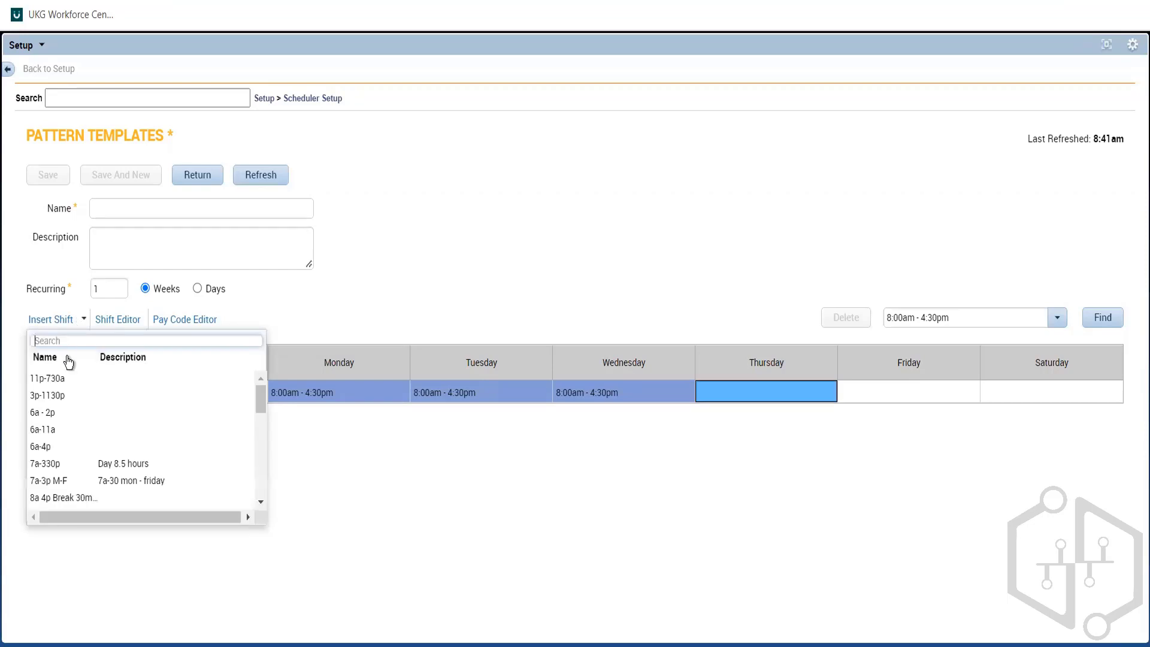
{"action": "key", "text": "ctrl+v"}
{"action": "key", "text": "BackSpace"}
{"action": "key", "text": "BackSpace"}
{"action": "key", "text": "BackSpace"}
{"action": "key", "text": "BackSpace"}
{"action": "key", "text": "BackSpace"}
{"action": "key", "text": "BackSpace"}
{"action": "key", "text": "BackSpace"}
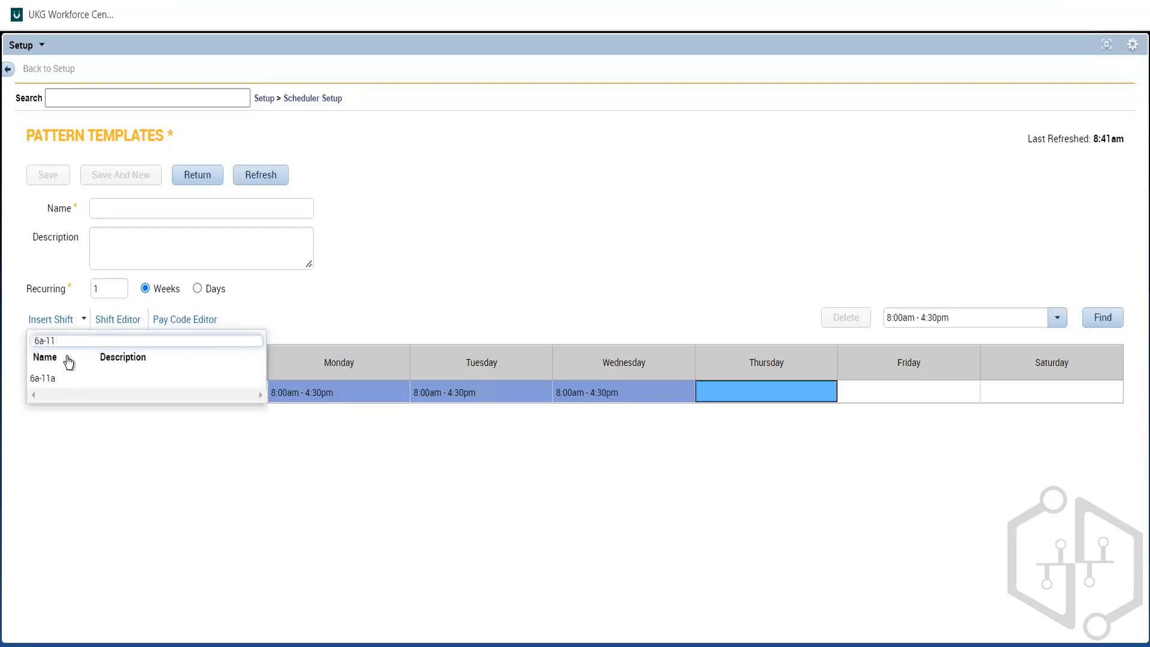
{"action": "left_click", "coordinate": [47, 380]}
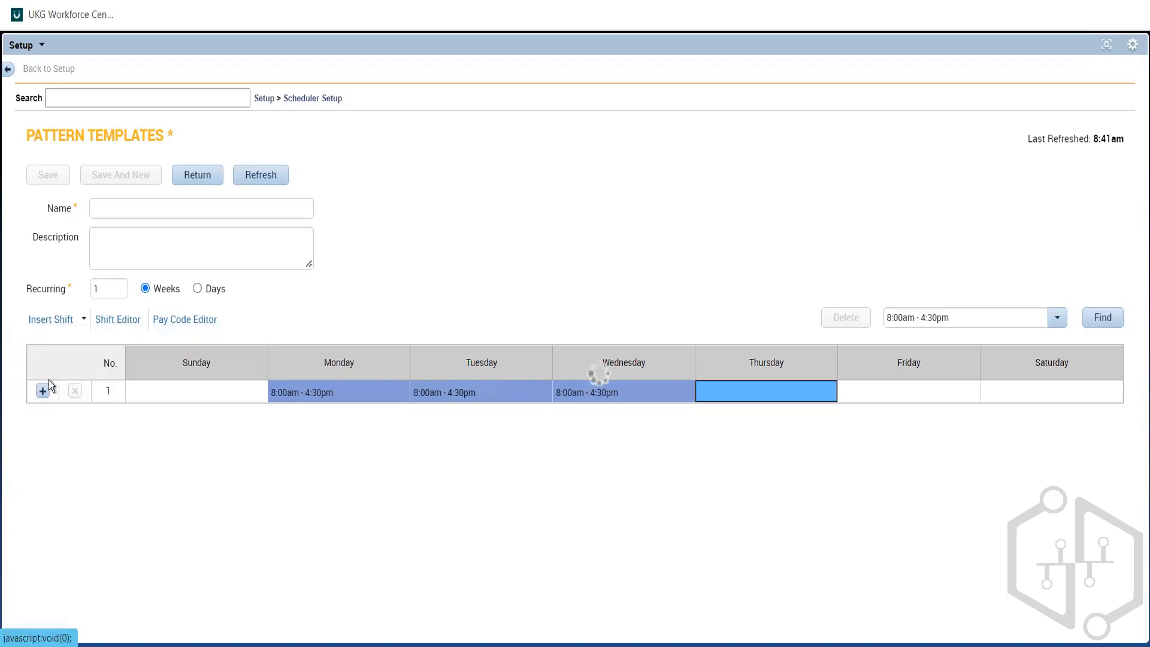
Step: Check the details of Thursday's shift in the Shift Editor and close it without changes
{"action": "right_click", "coordinate": [741, 394]}
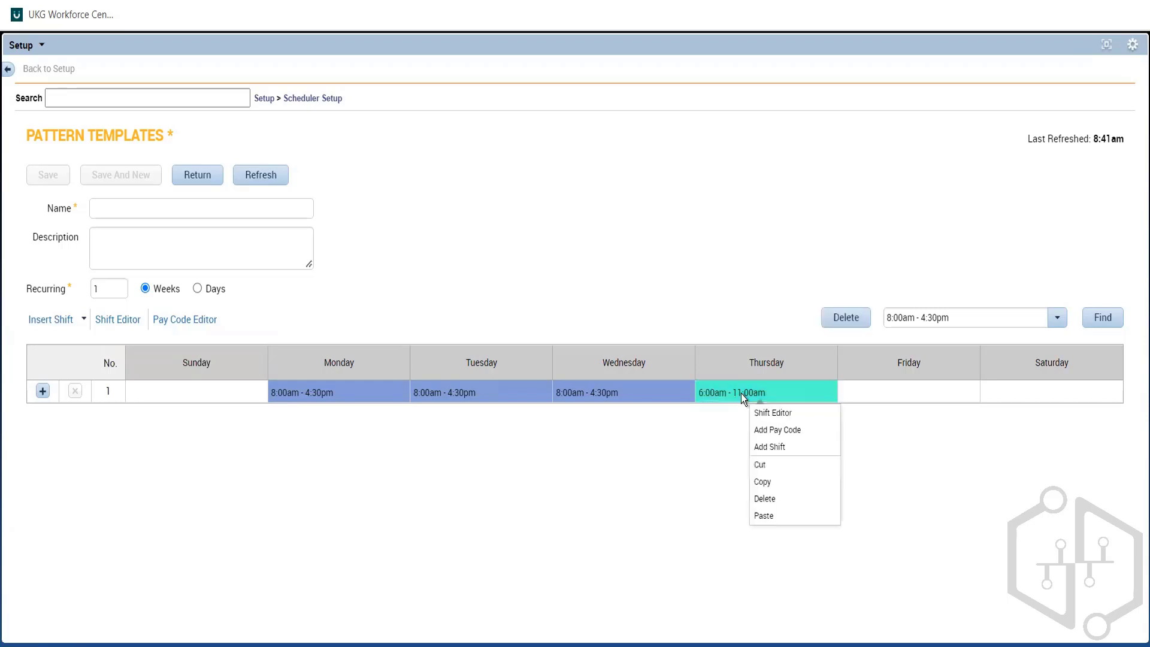
{"action": "left_click", "coordinate": [784, 414]}
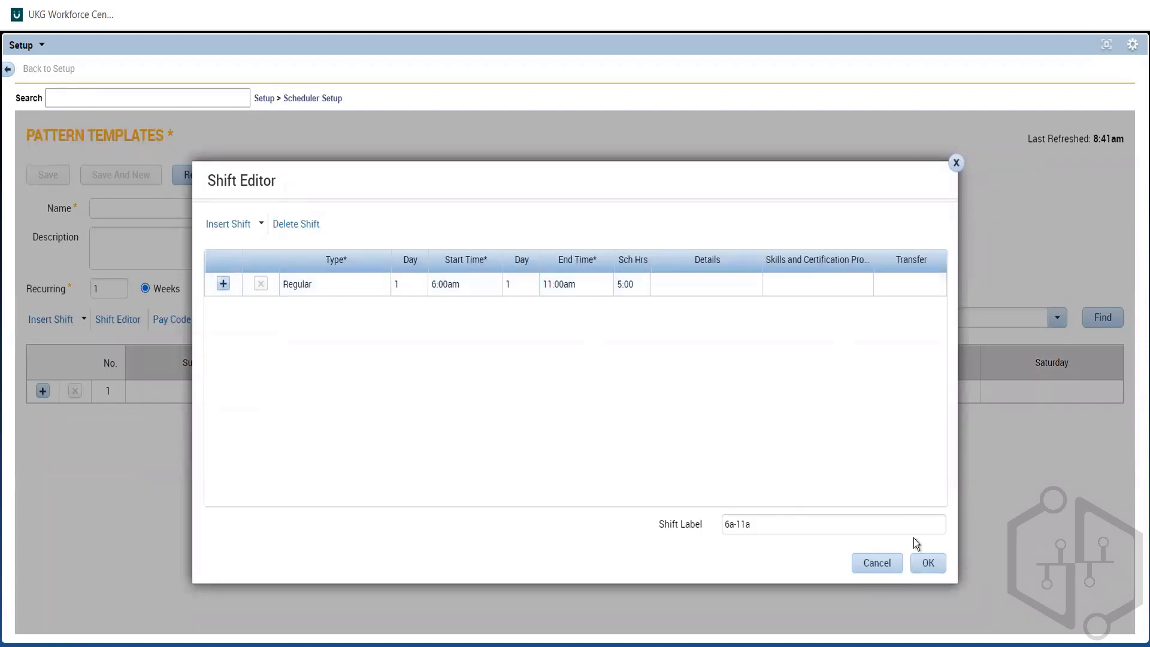
{"action": "left_click", "coordinate": [956, 164]}
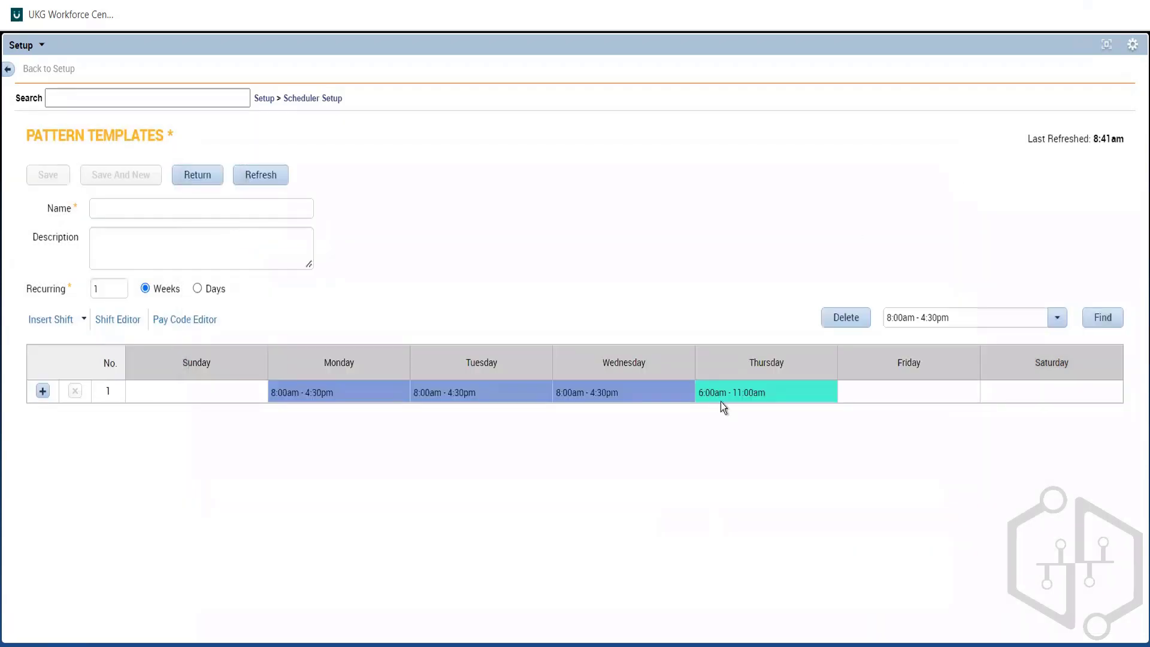
{"action": "left_click", "coordinate": [699, 444]}
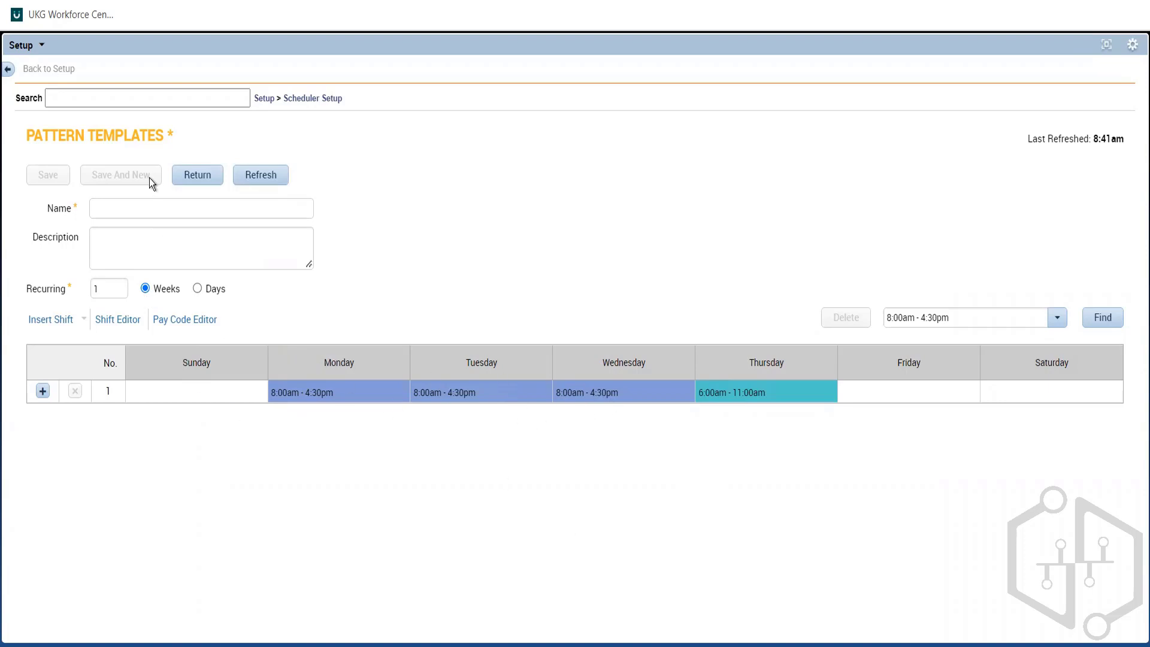
Step: Enter a pattern template name covering the Monday to Thursday 8a-430p shift and the Friday 6a shift
{"action": "left_click", "coordinate": [150, 215]}
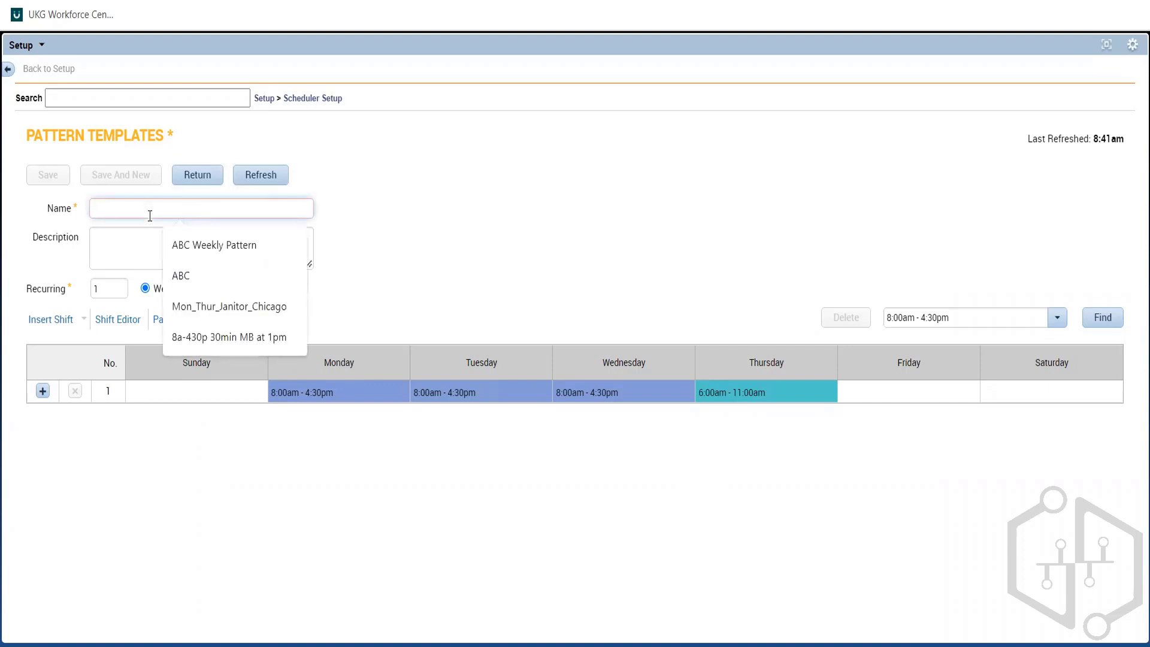
{"action": "type", "text": "Aus"}
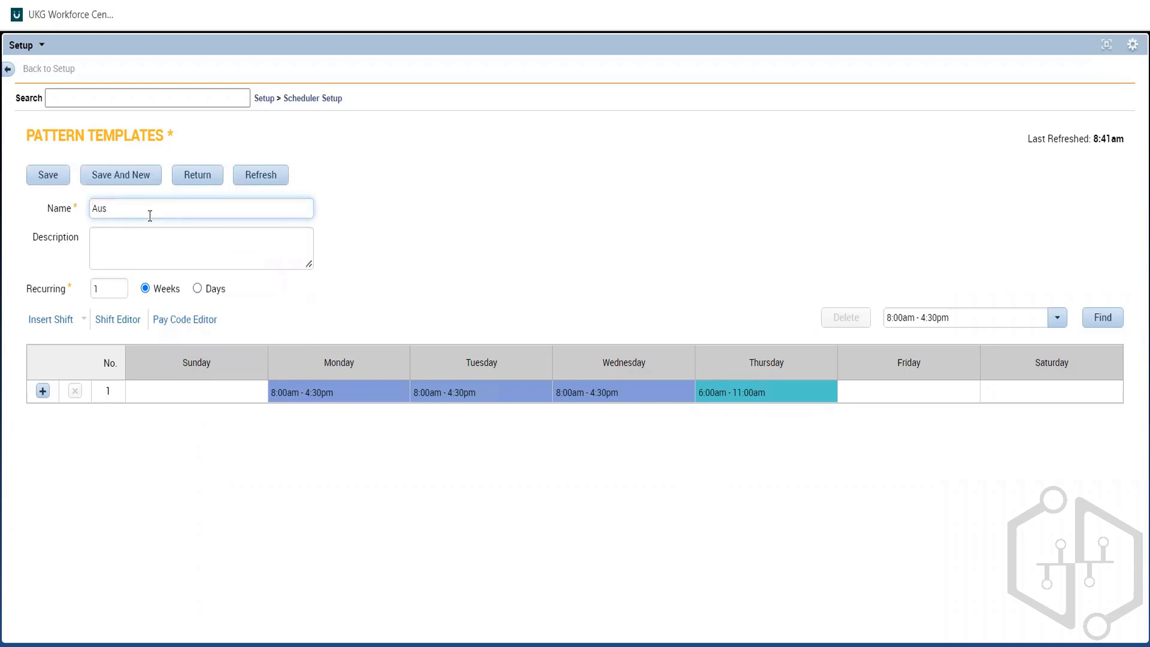
{"action": "type", "text": " FT"}
{"action": "type", "text": " 8a"}
{"action": "type", "text": "-4"}
{"action": "type", "text": "30"}
{"action": "type", "text": "p"}
{"action": "key", "text": "Left"}
{"action": "key", "text": "Left"}
{"action": "key", "text": "Left"}
{"action": "type", "text": "Mon"}
{"action": "key", "text": "BackSpace"}
{"action": "key", "text": "BackSpace"}
{"action": "type", "text": "-Thu_"}
{"action": "left_click", "coordinate": [200, 215]}
{"action": "type", "text": "Fri 6a-1"}
Step: Shorten the day range and complete the pattern template name as M-Th_8a-430p Fri 6a-11a
{"action": "left_click", "coordinate": [120, 207]}
{"action": "key", "text": "BackSpace"}
{"action": "key", "text": "BackSpace"}
{"action": "key", "text": "BackSpace"}
{"action": "key", "text": "BackSpace"}
{"action": "key", "text": "BackSpace"}
{"action": "key", "text": "BackSpace"}
{"action": "key", "text": "BackSpace"}
{"action": "left_click", "coordinate": [190, 209]}
{"action": "type", "text": "a"}
{"action": "key", "text": "Left"}
{"action": "key", "text": "Left"}
{"action": "key", "text": "Left"}
{"action": "key", "text": "Left"}
{"action": "key", "text": "Left"}
{"action": "key", "text": "BackSpace"}
{"action": "left_click", "coordinate": [214, 256]}
Step: Copy the template name into the description and change its day range to Mon-Thur
{"action": "left_click_drag", "start_coordinate": [201, 215], "coordinate": [81, 212]}
{"action": "key", "text": "ctrl+c"}
{"action": "left_click", "coordinate": [102, 240]}
{"action": "key", "text": "ctrl+v"}
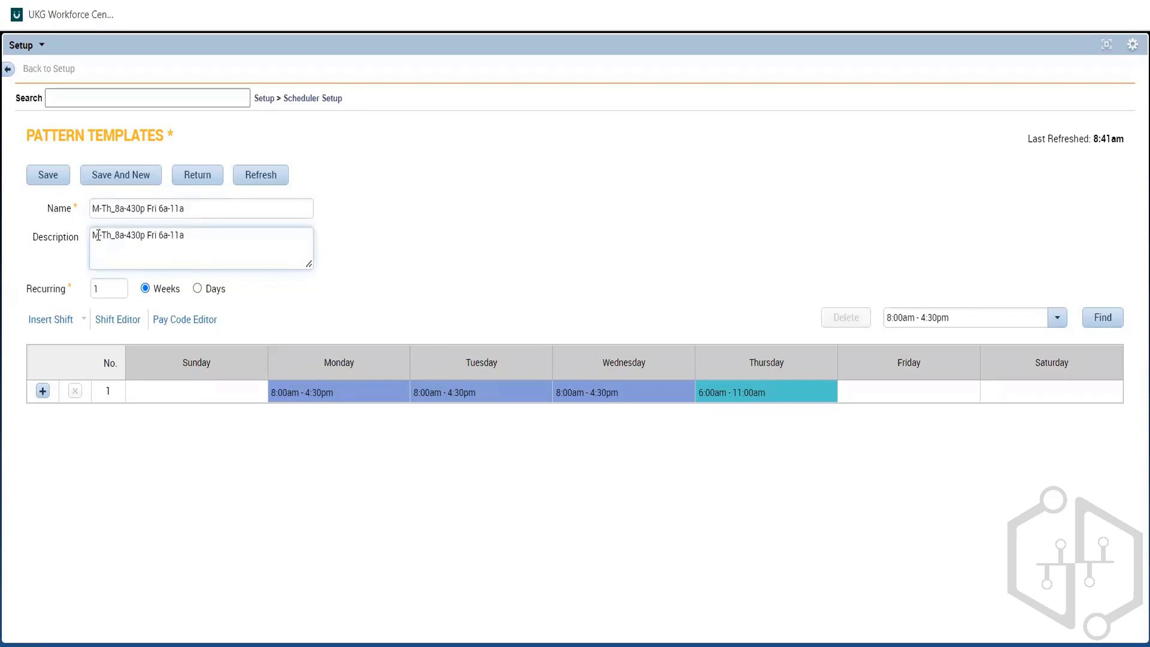
{"action": "left_click", "coordinate": [98, 234]}
{"action": "type", "text": "on-Thur"}
{"action": "key", "text": "BackSpace"}
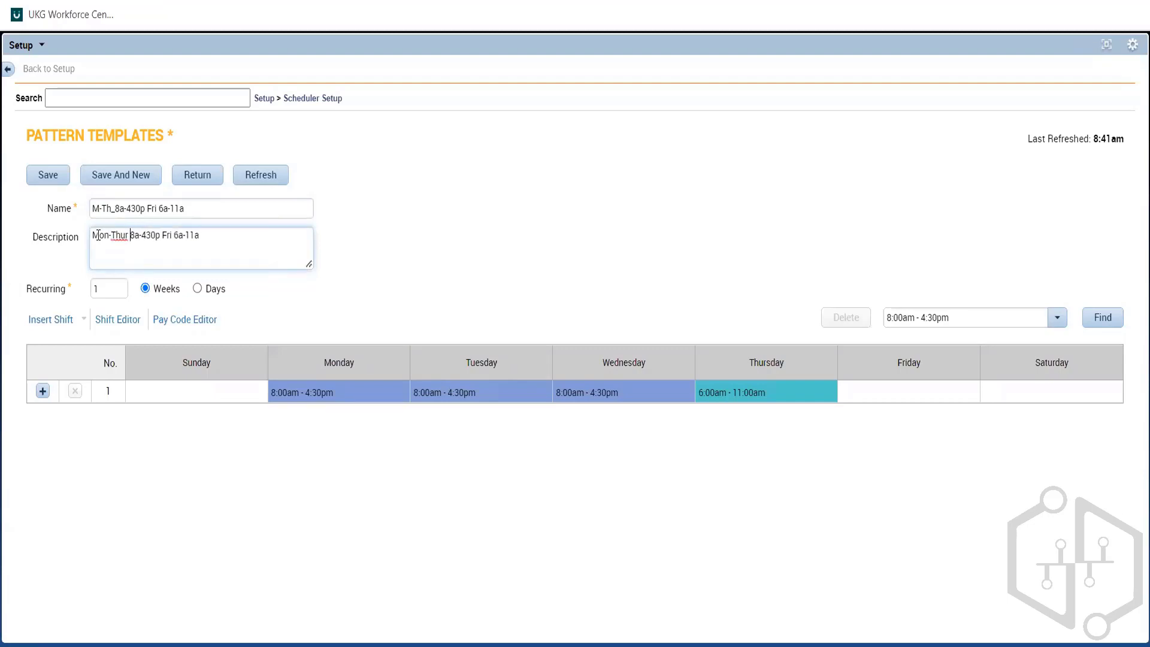
{"action": "left_click", "coordinate": [161, 236]}
{"action": "type", "text": "MB @"}
{"action": "type", "text": "1pm "}
{"action": "type", "text": "30min"}
{"action": "left_click", "coordinate": [227, 236]}
{"action": "type", "text": ","}
{"action": "left_click", "coordinate": [268, 236]}
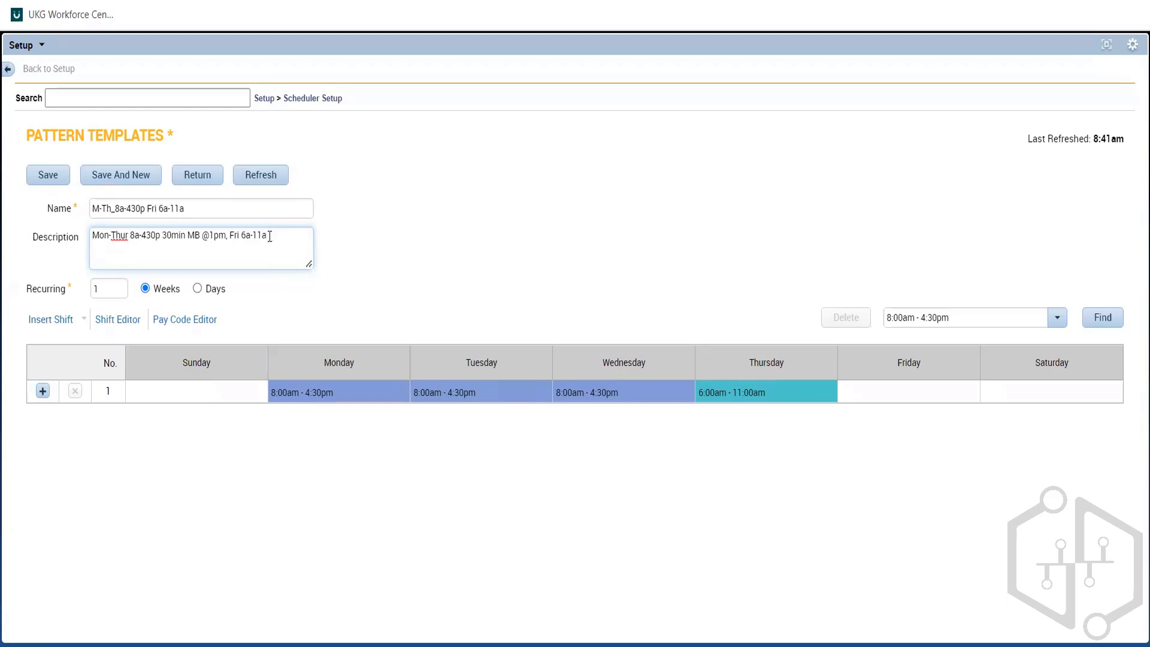
{"action": "type", "text": "No MB"}
{"action": "left_click", "coordinate": [404, 223]}
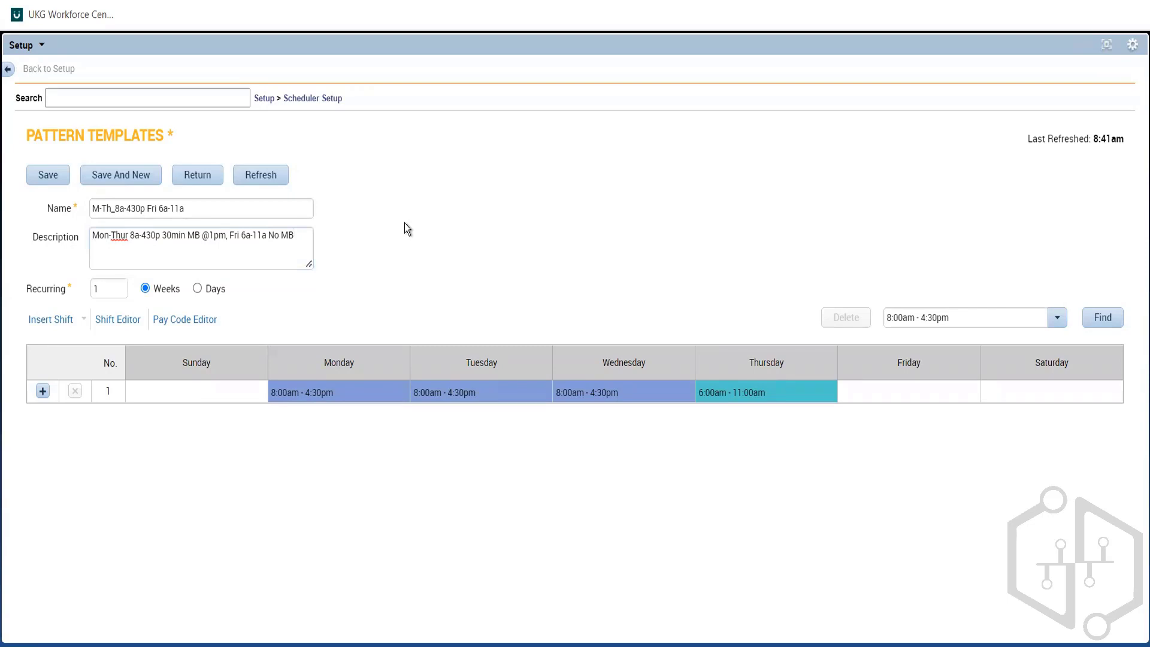
Step: Copy the pattern template's name into the Notepad notes below the shift lines, and save the template in UKG
{"action": "left_click_drag", "start_coordinate": [210, 210], "coordinate": [66, 221]}
{"action": "key", "text": "ctrl+c"}
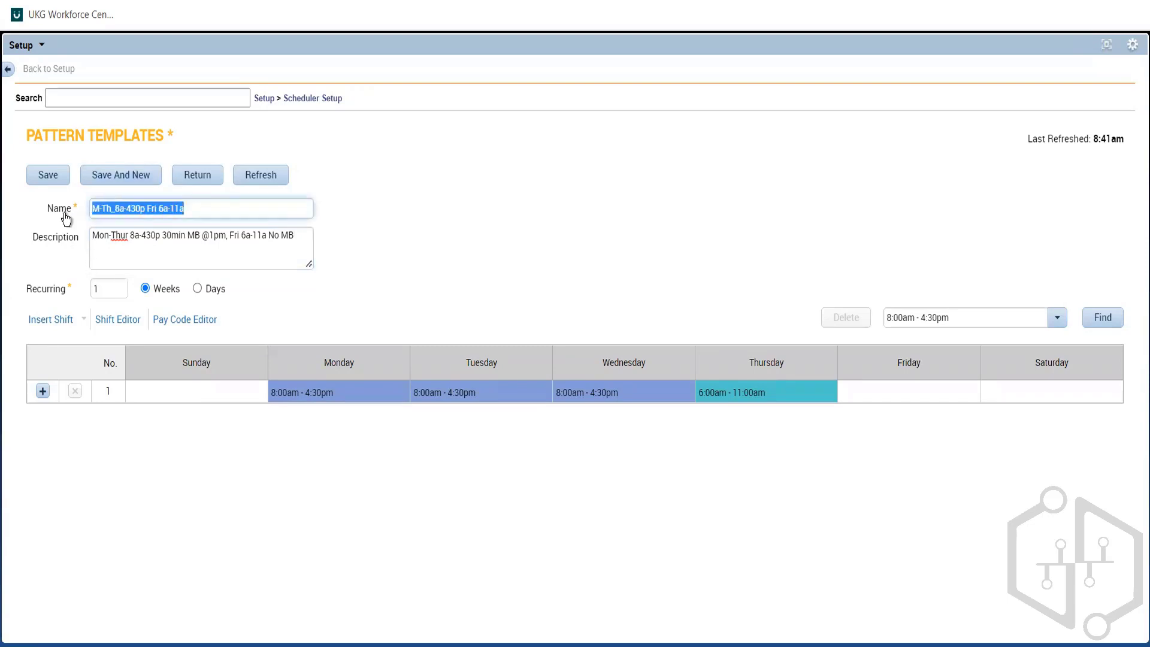
{"action": "key", "text": "alt+Tab"}
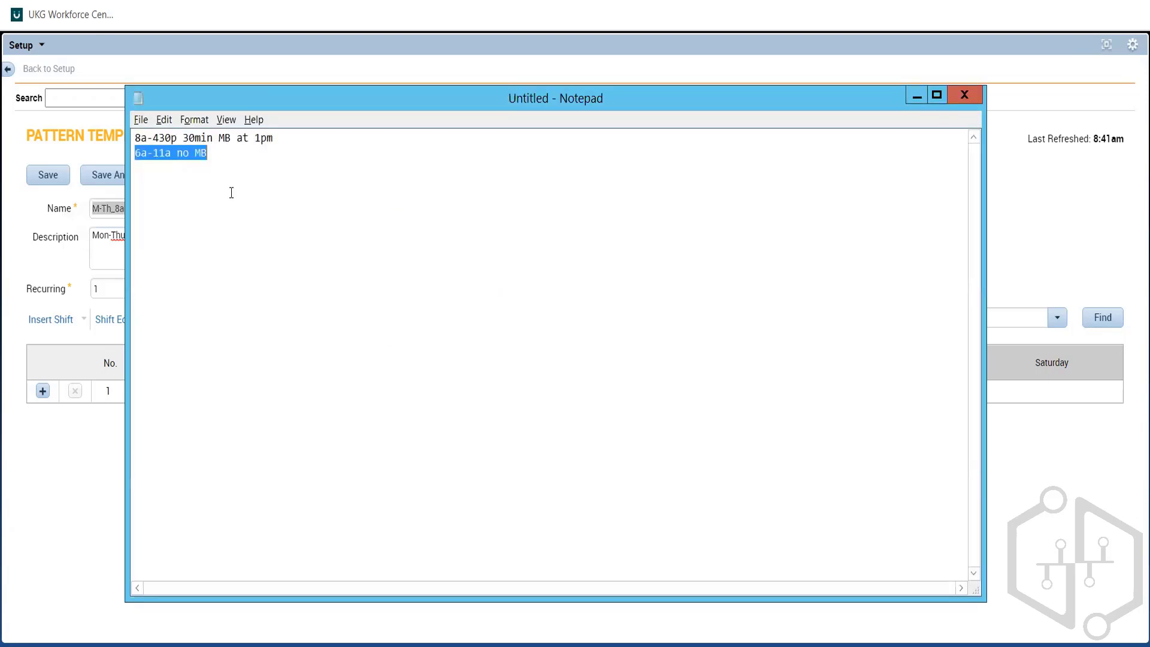
{"action": "left_click", "coordinate": [231, 192]}
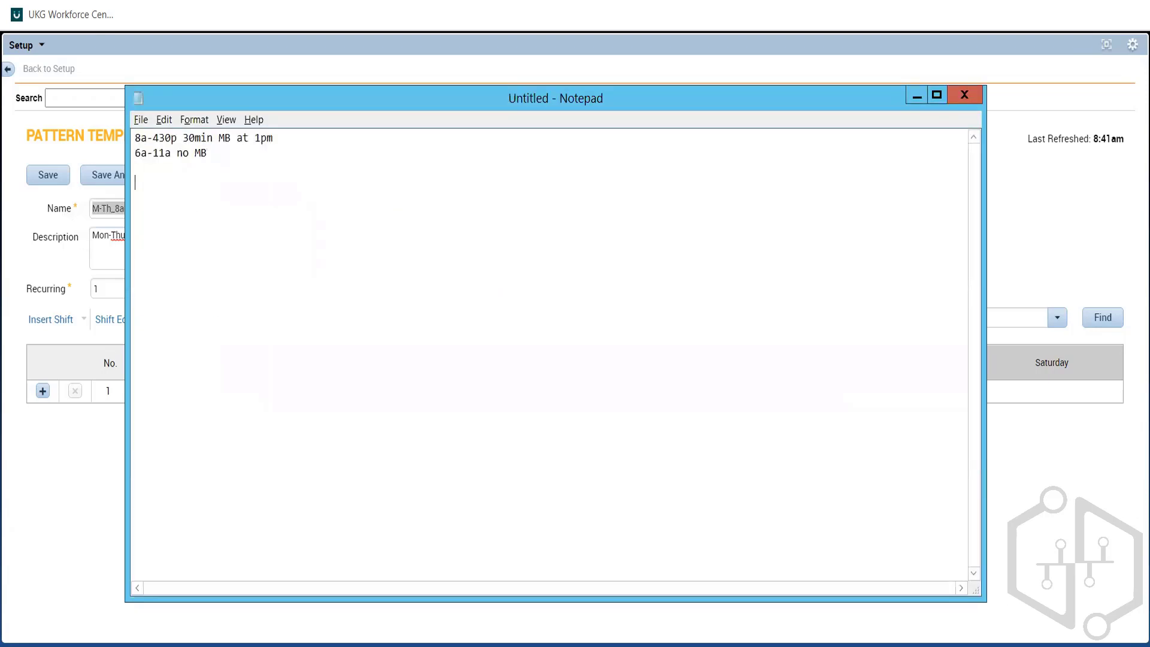
{"action": "key", "text": "ctrl+v"}
{"action": "key", "text": "alt+Tab"}
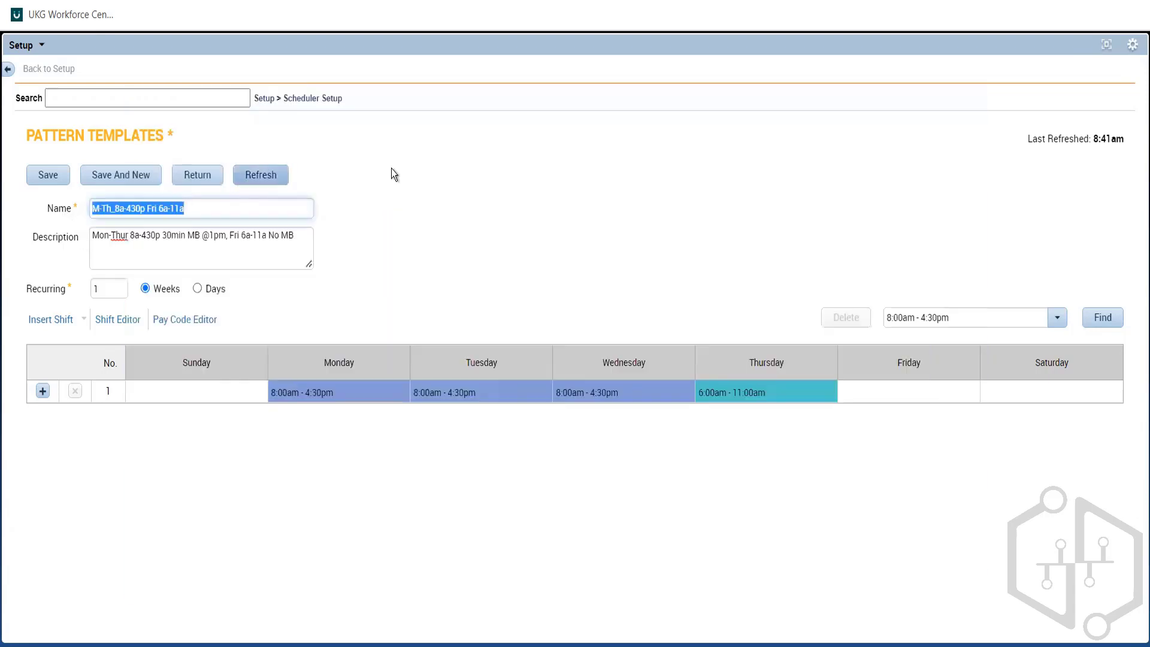
{"action": "left_click", "coordinate": [59, 177]}
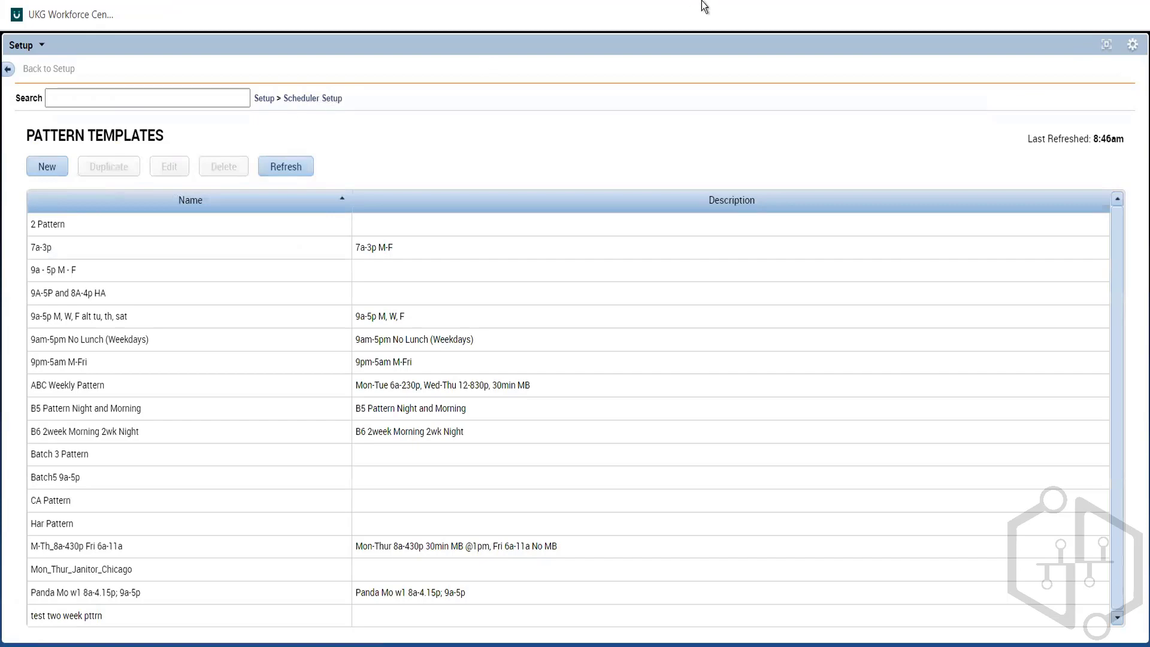
Step: Return to the Schedule Planner and show the Next Schedule Period
{"action": "left_click", "coordinate": [1105, 45]}
{"action": "left_click", "coordinate": [309, 102]}
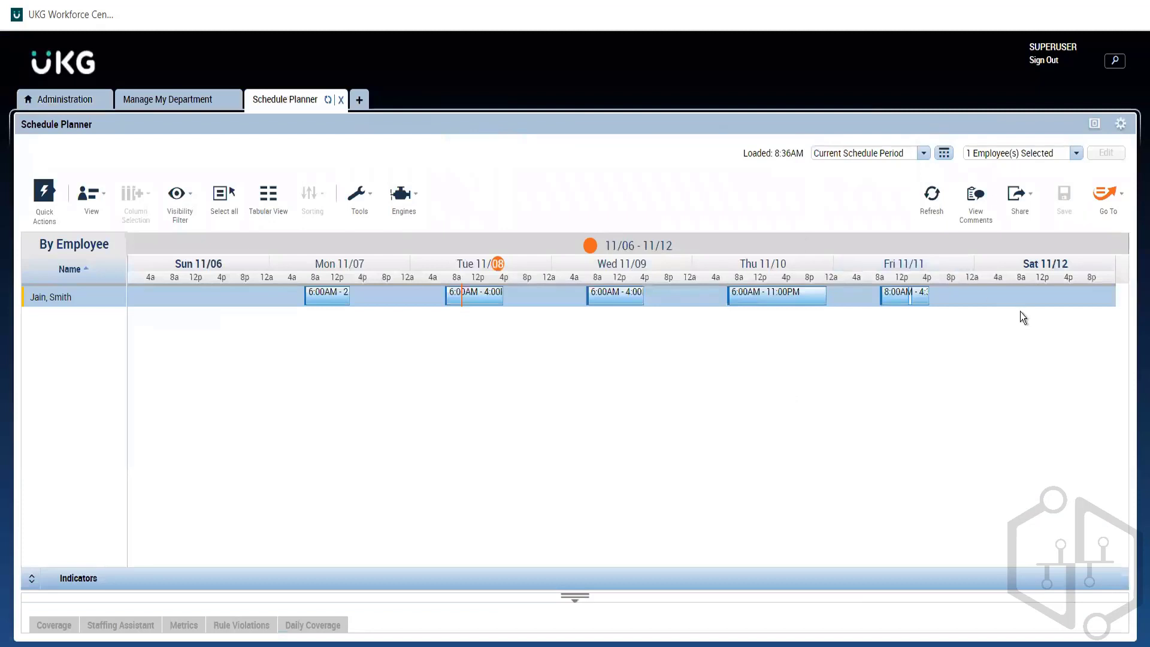
{"action": "left_click", "coordinate": [834, 154]}
{"action": "left_click", "coordinate": [842, 204]}
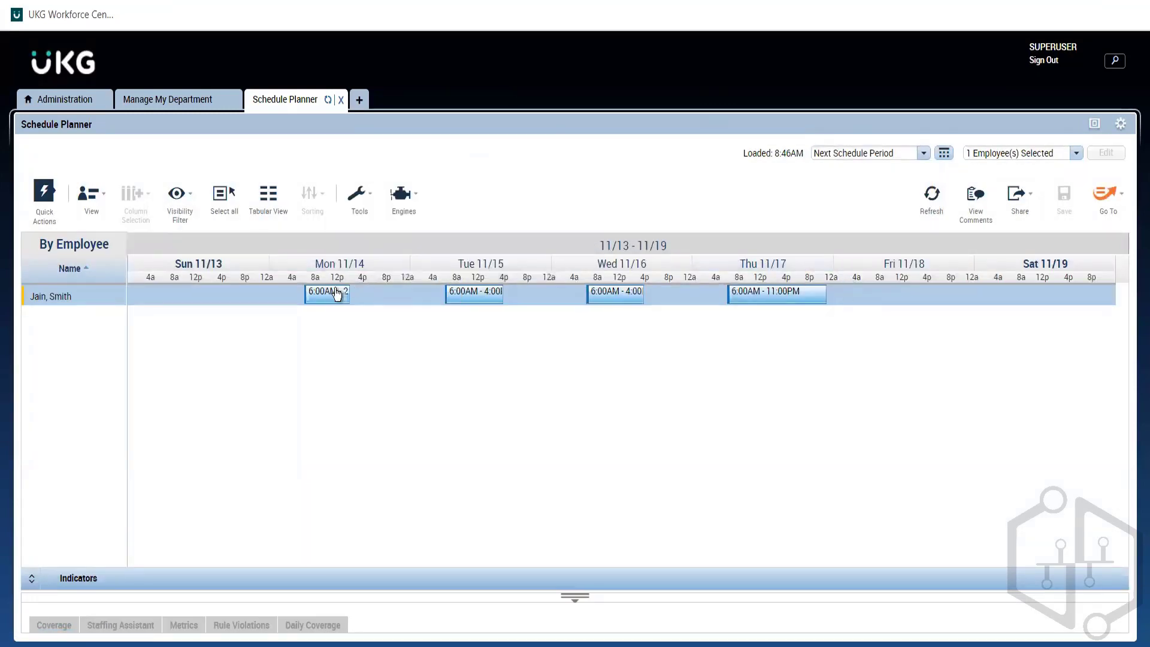
Step: Delete the employee's Monday 11/14 and Tuesday 11/15 shifts and save the schedule
{"action": "right_click", "coordinate": [367, 322]}
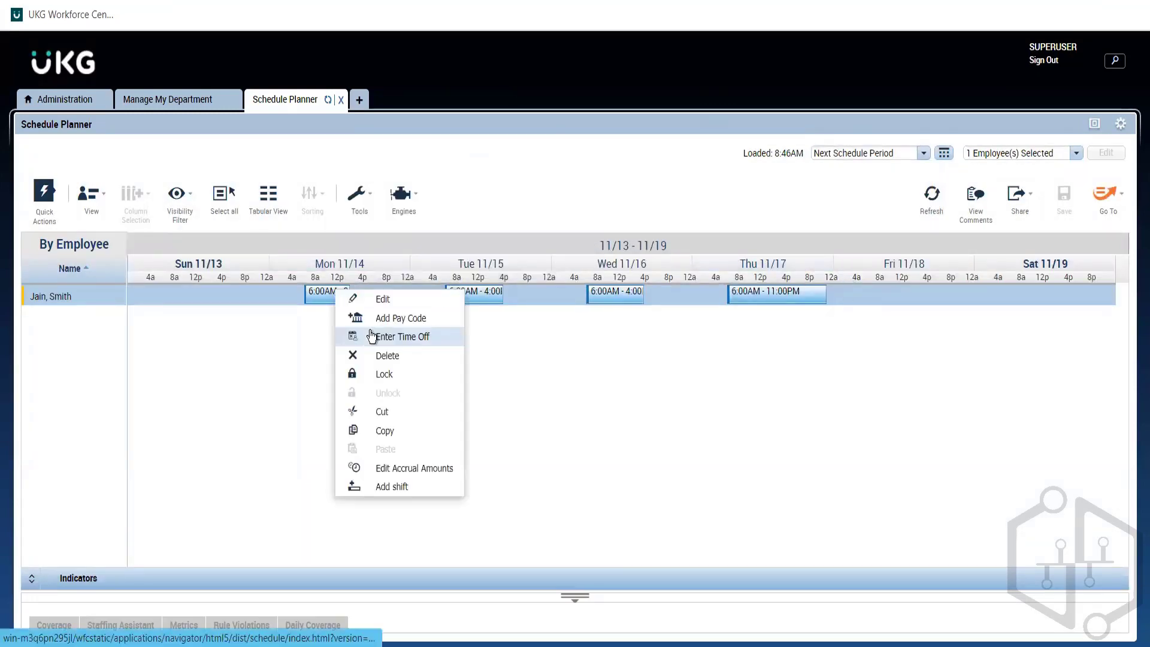
{"action": "left_click", "coordinate": [377, 360]}
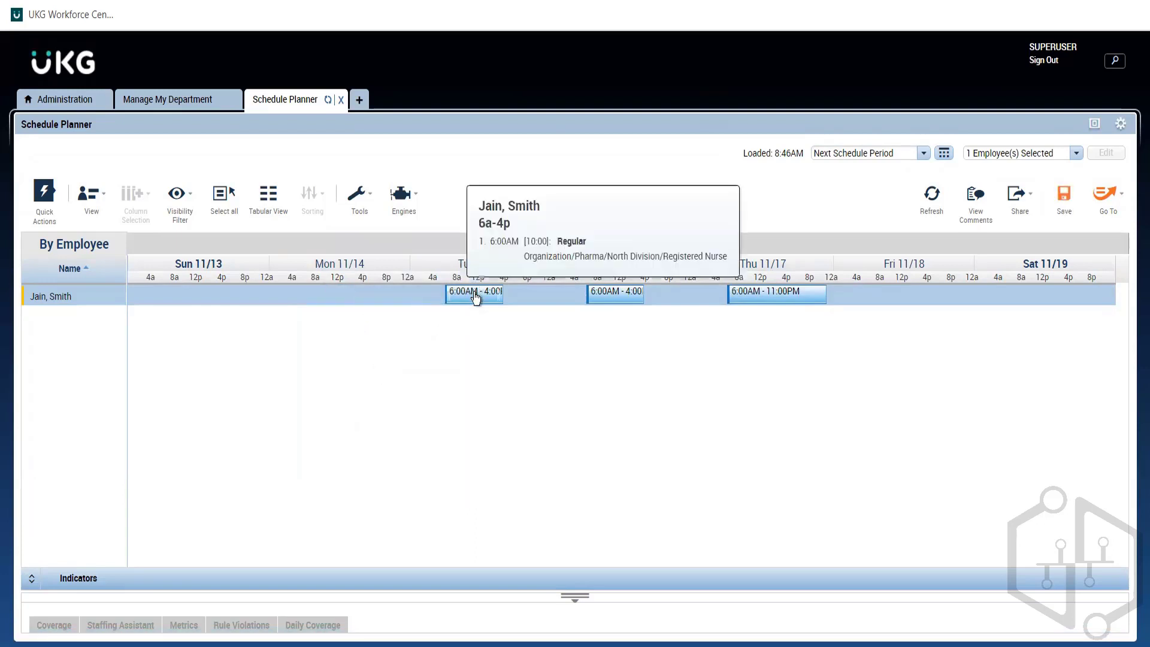
{"action": "right_click", "coordinate": [521, 313]}
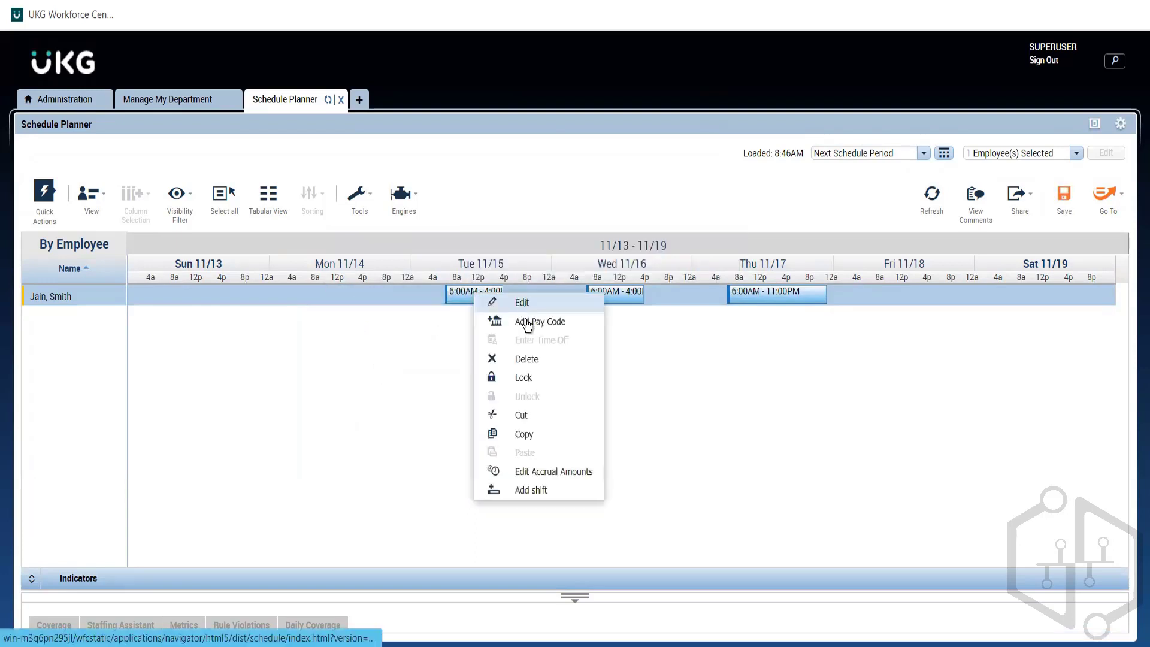
{"action": "left_click", "coordinate": [527, 359]}
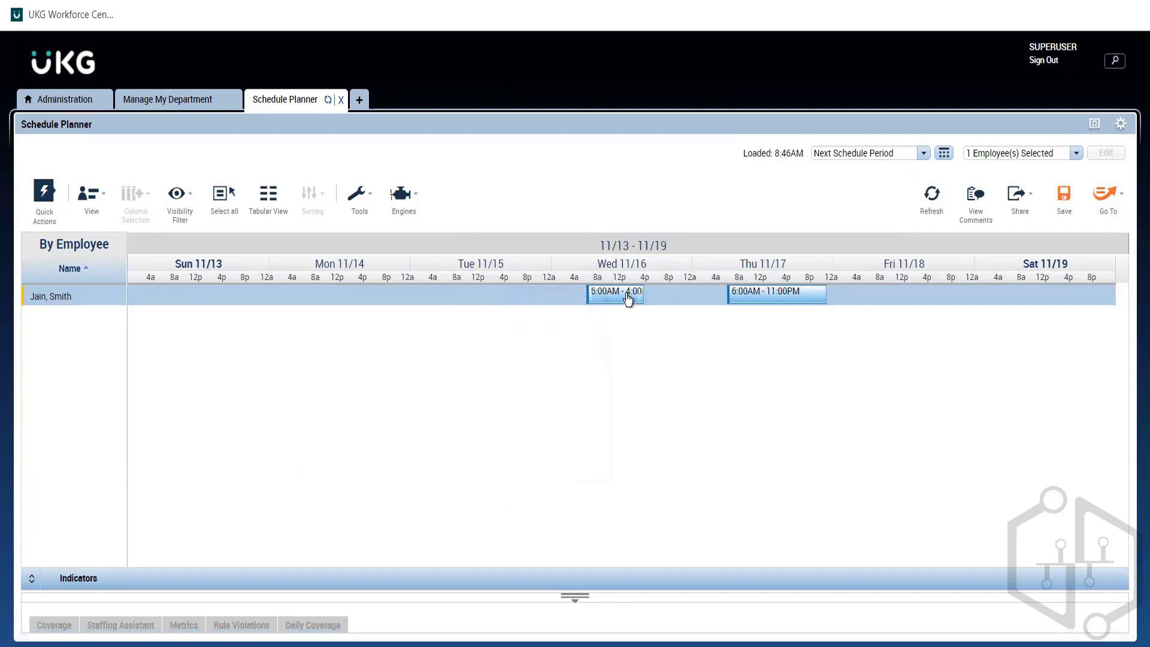
{"action": "right_click", "coordinate": [623, 293]}
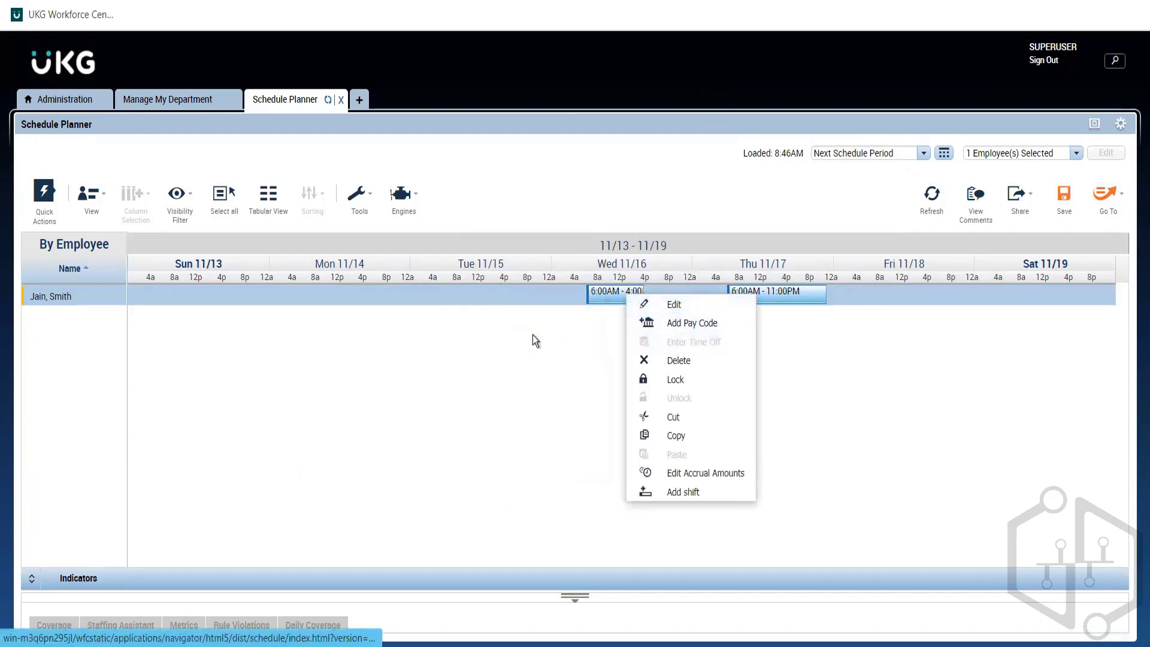
{"action": "left_click", "coordinate": [533, 338]}
{"action": "left_click", "coordinate": [1061, 201]}
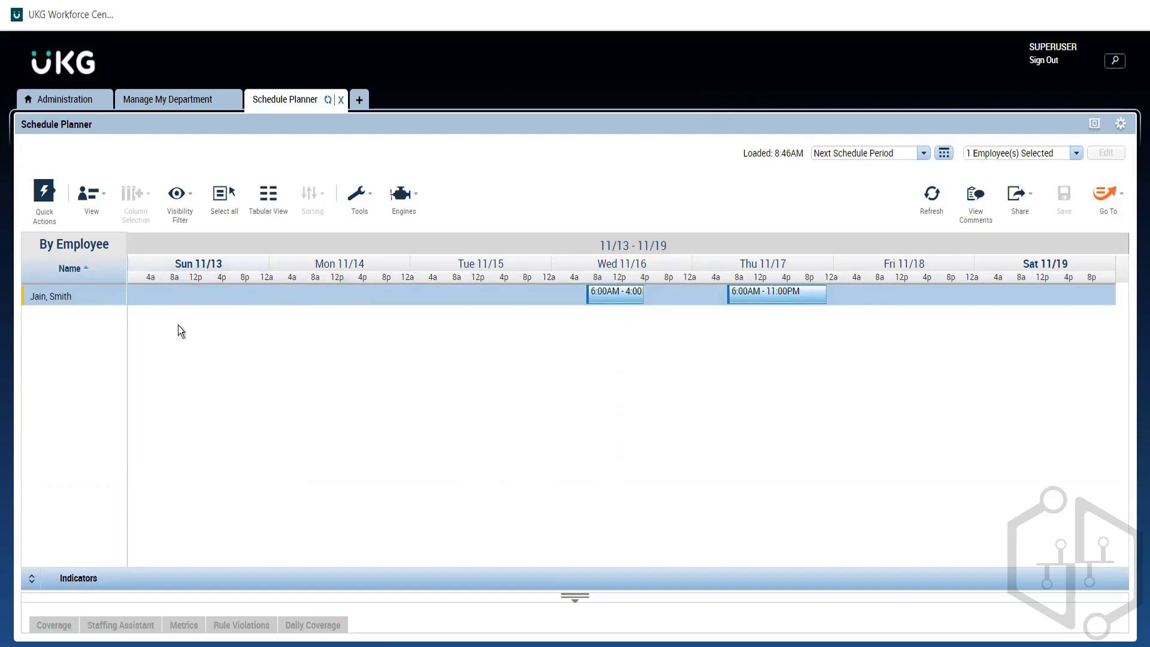
Step: Delete the employee's existing schedule pattern that starts on 10/10/2022
{"action": "right_click", "coordinate": [70, 297]}
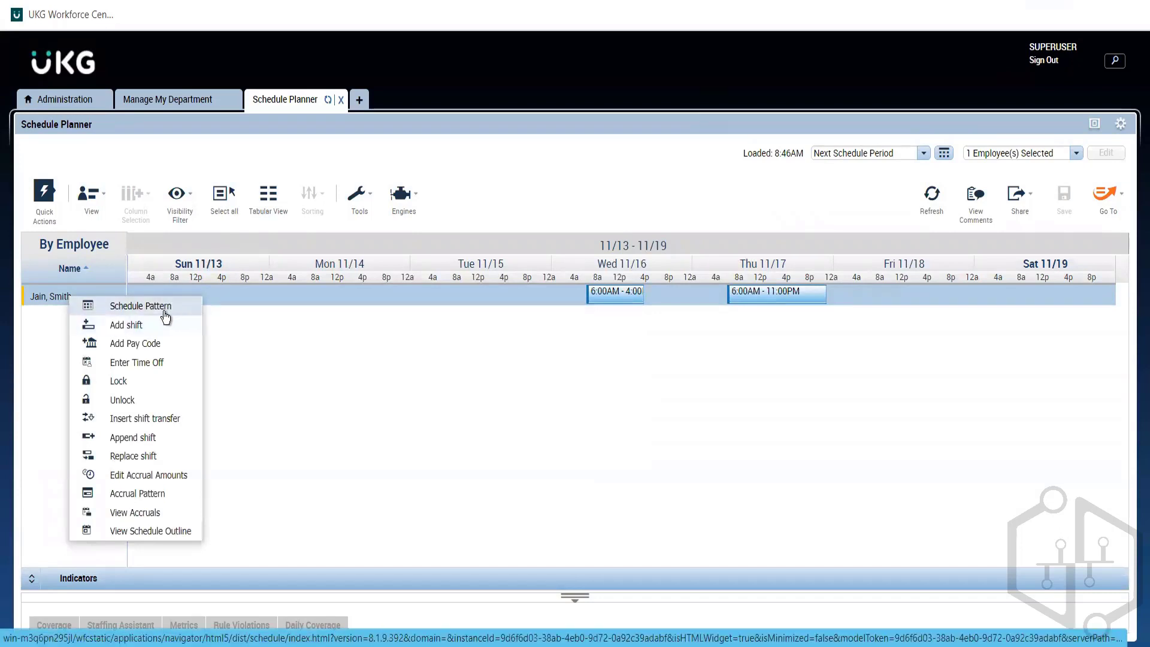
{"action": "left_click", "coordinate": [122, 308]}
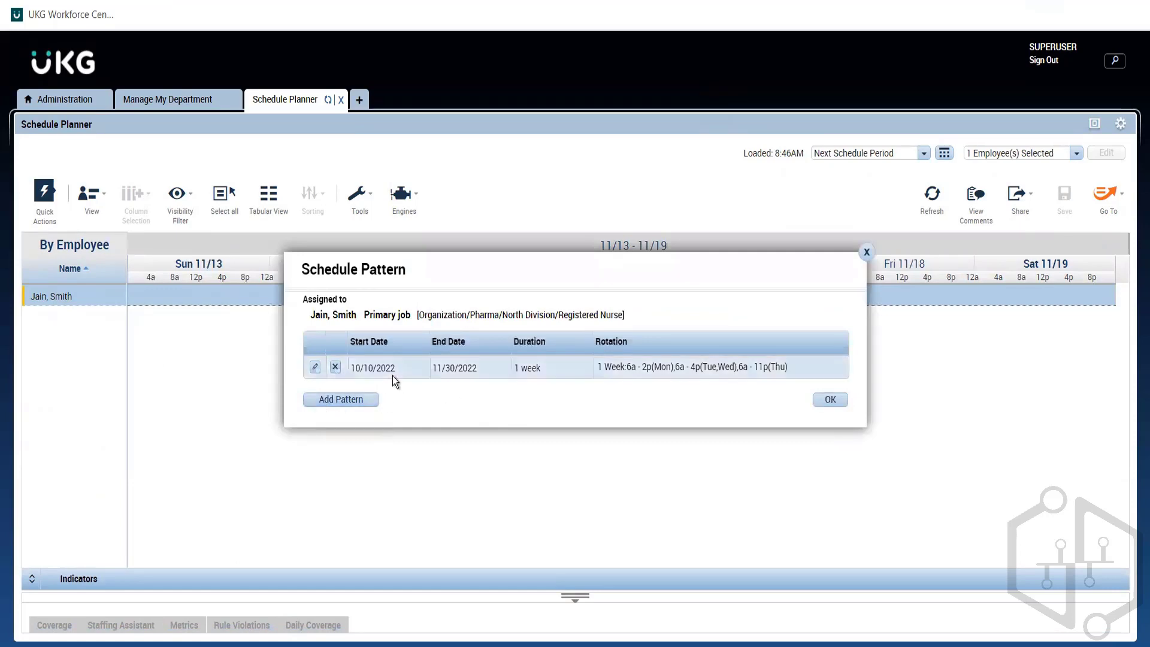
{"action": "left_click", "coordinate": [335, 367]}
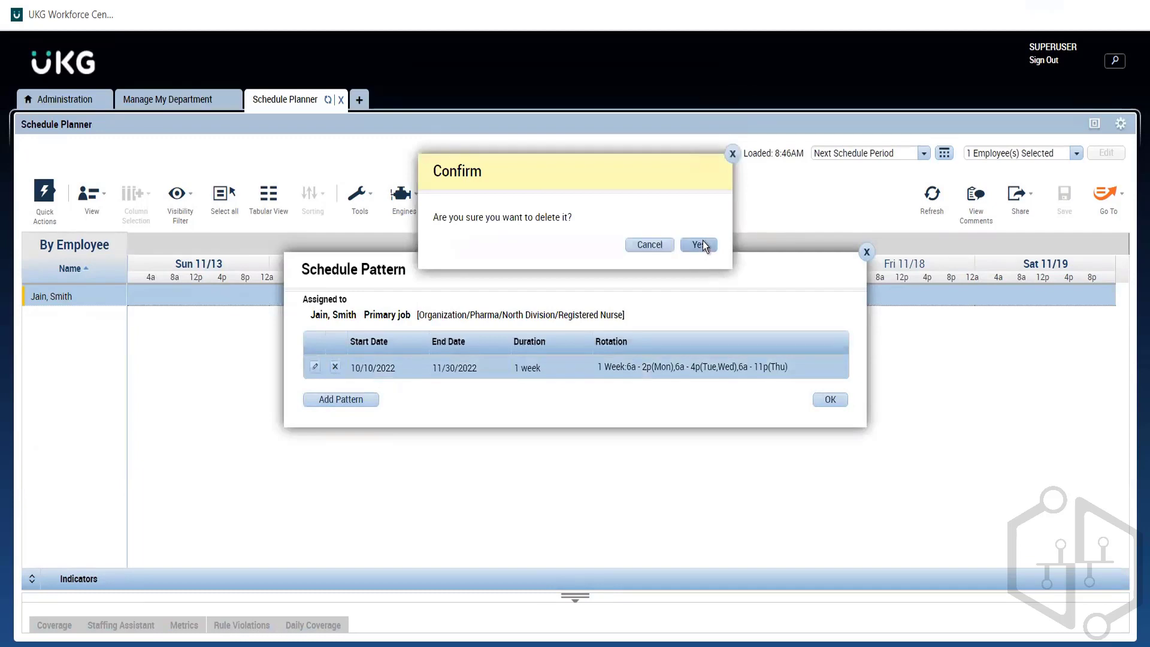
{"action": "left_click", "coordinate": [699, 244]}
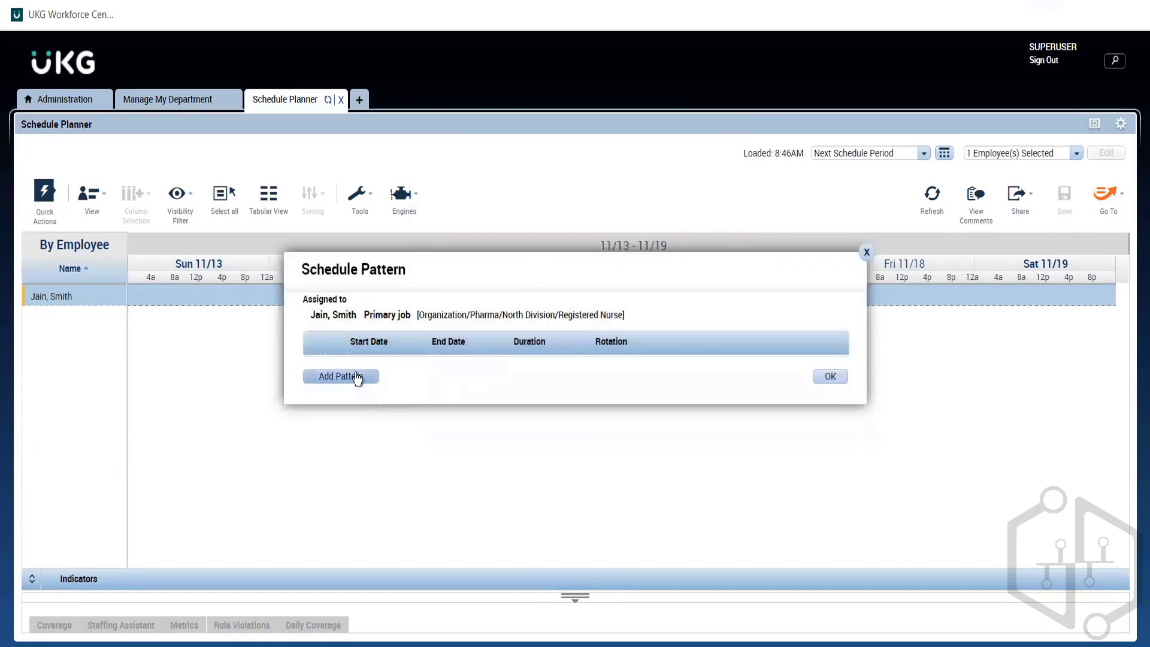
Step: Start a new schedule pattern for the employee and set its end date to 12/03/2022
{"action": "left_click", "coordinate": [340, 376]}
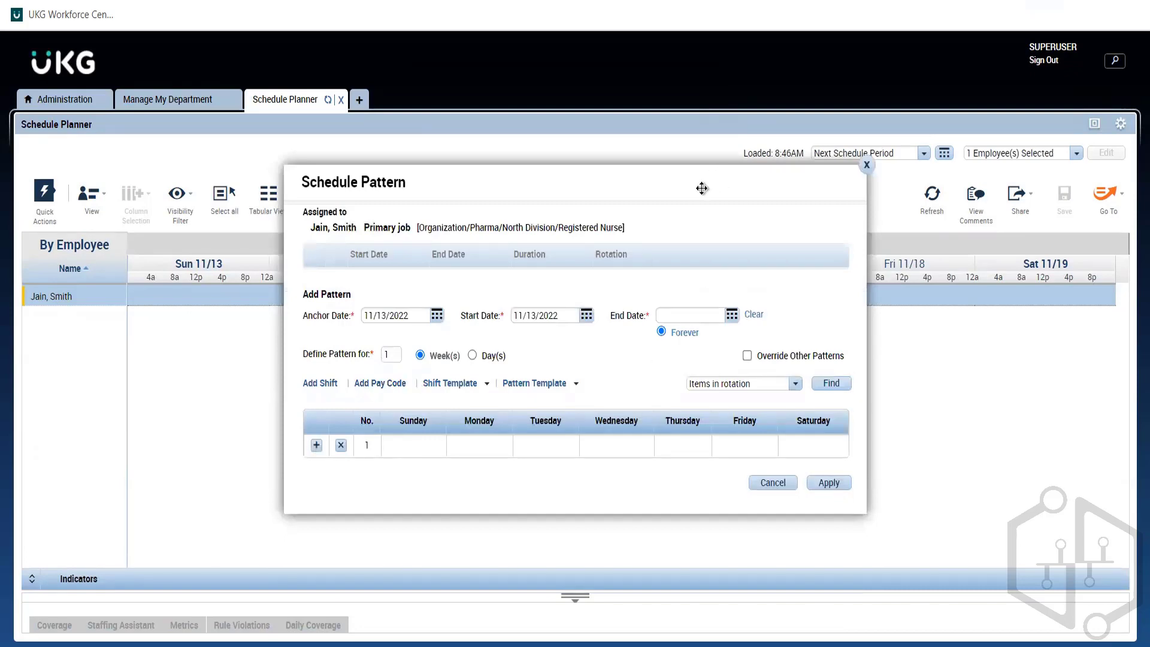
{"action": "left_click_drag", "start_coordinate": [698, 177], "coordinate": [701, 147]}
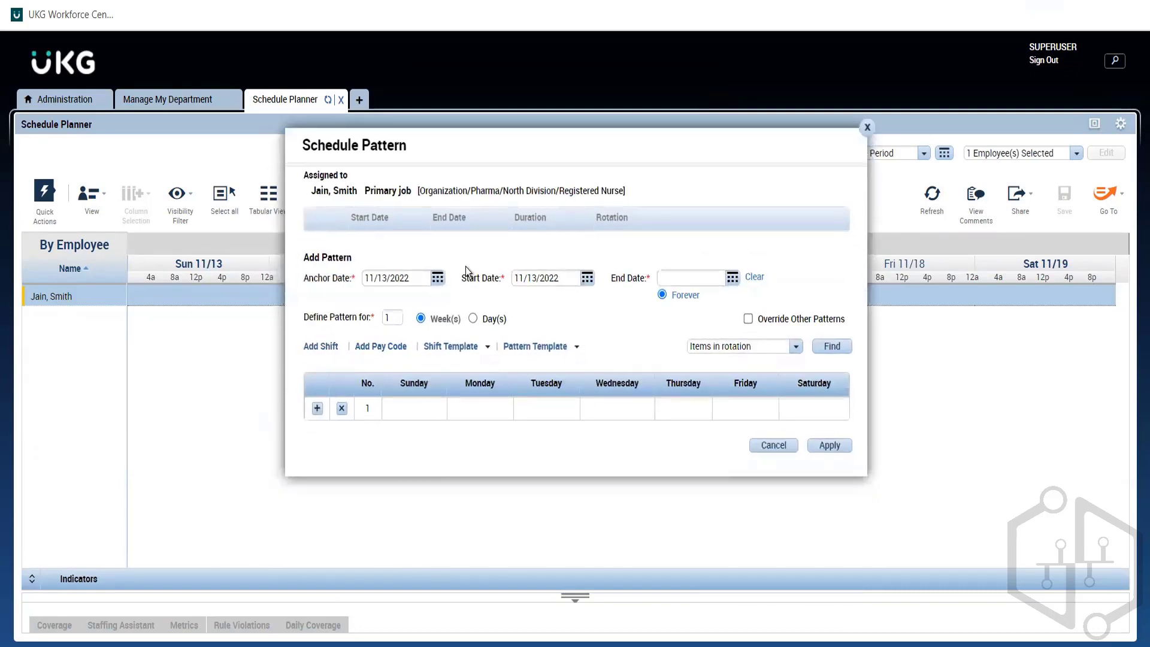
{"action": "left_click", "coordinate": [439, 280]}
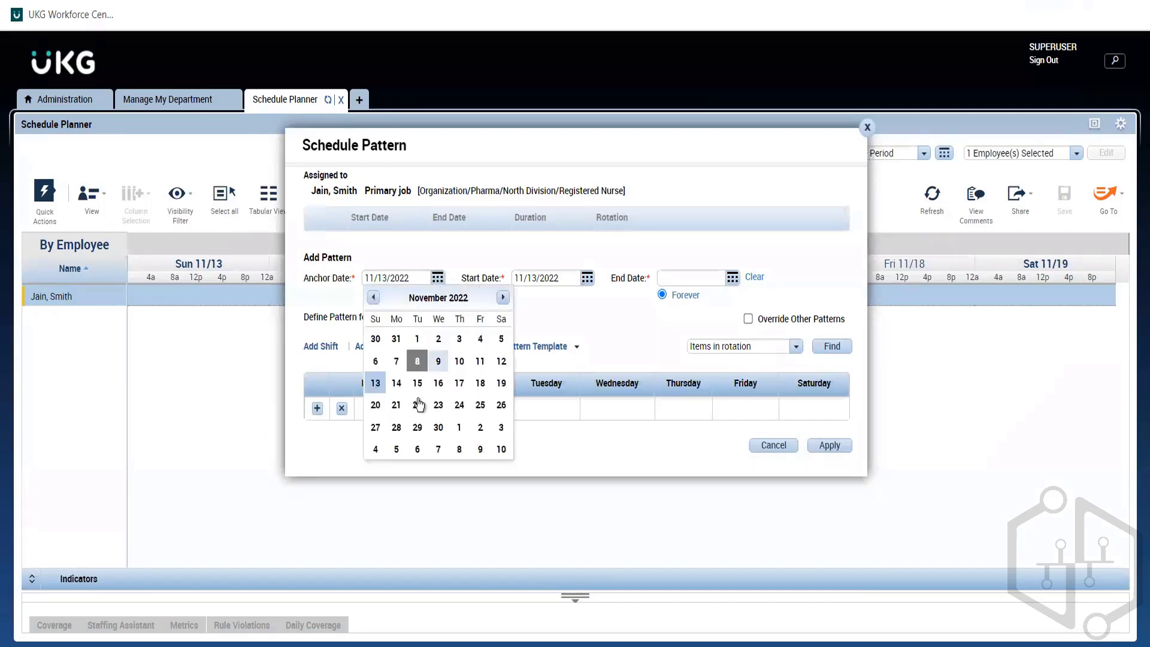
{"action": "left_click", "coordinate": [609, 340]}
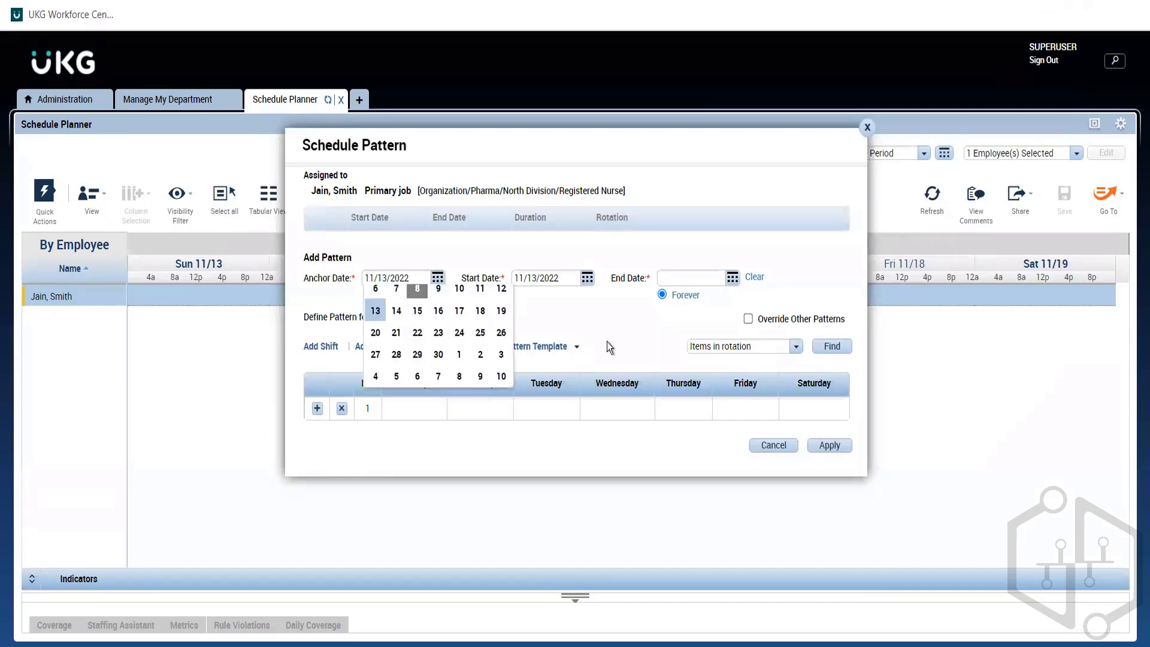
{"action": "left_click", "coordinate": [588, 278]}
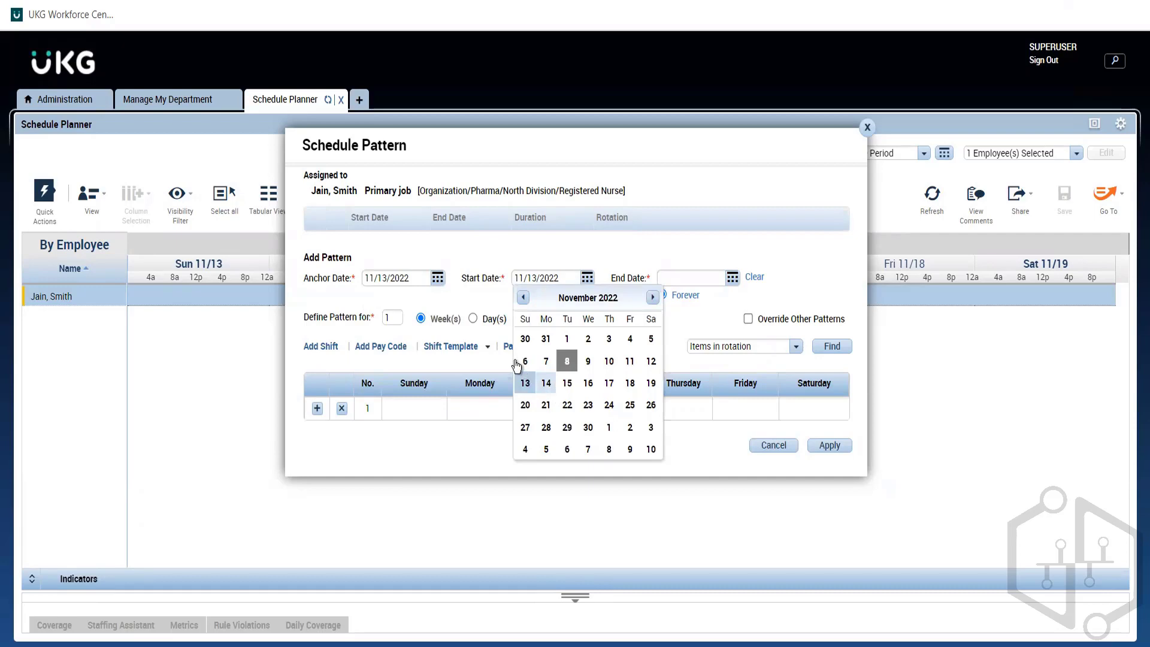
{"action": "left_click", "coordinate": [494, 296]}
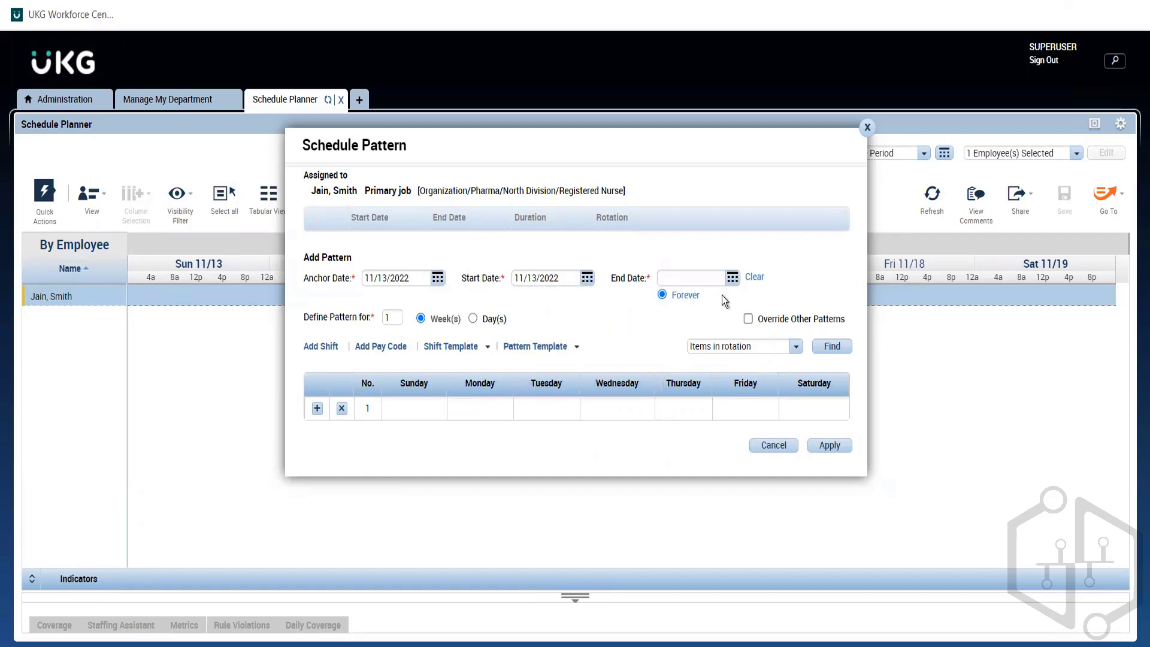
{"action": "left_click", "coordinate": [732, 279]}
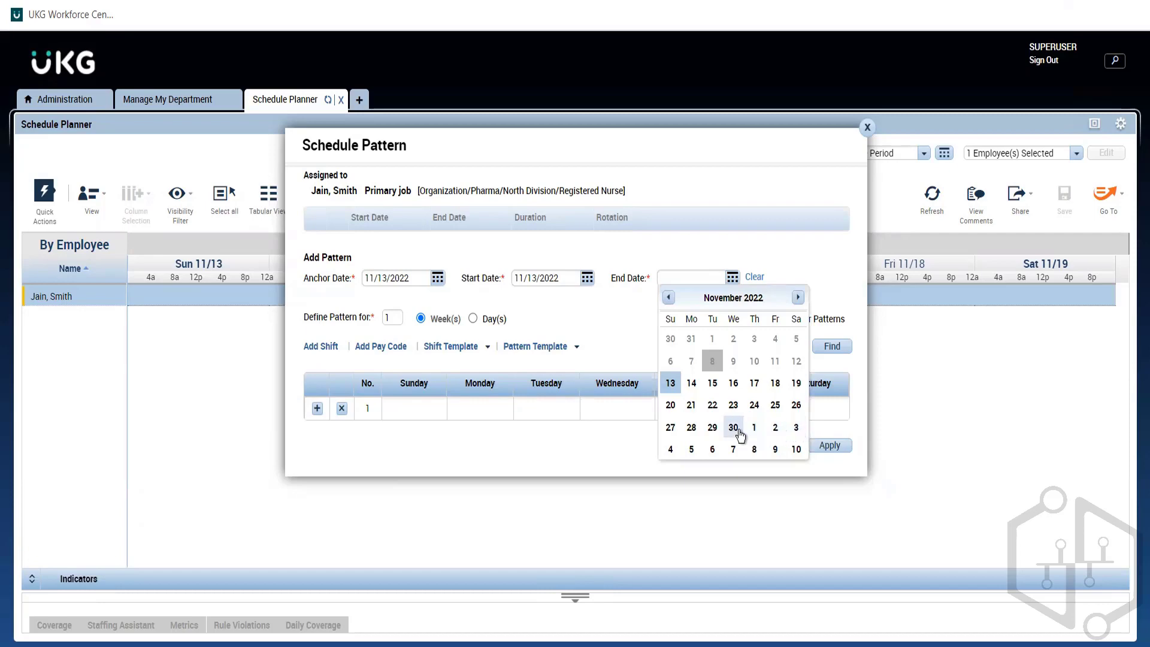
{"action": "left_click", "coordinate": [796, 428]}
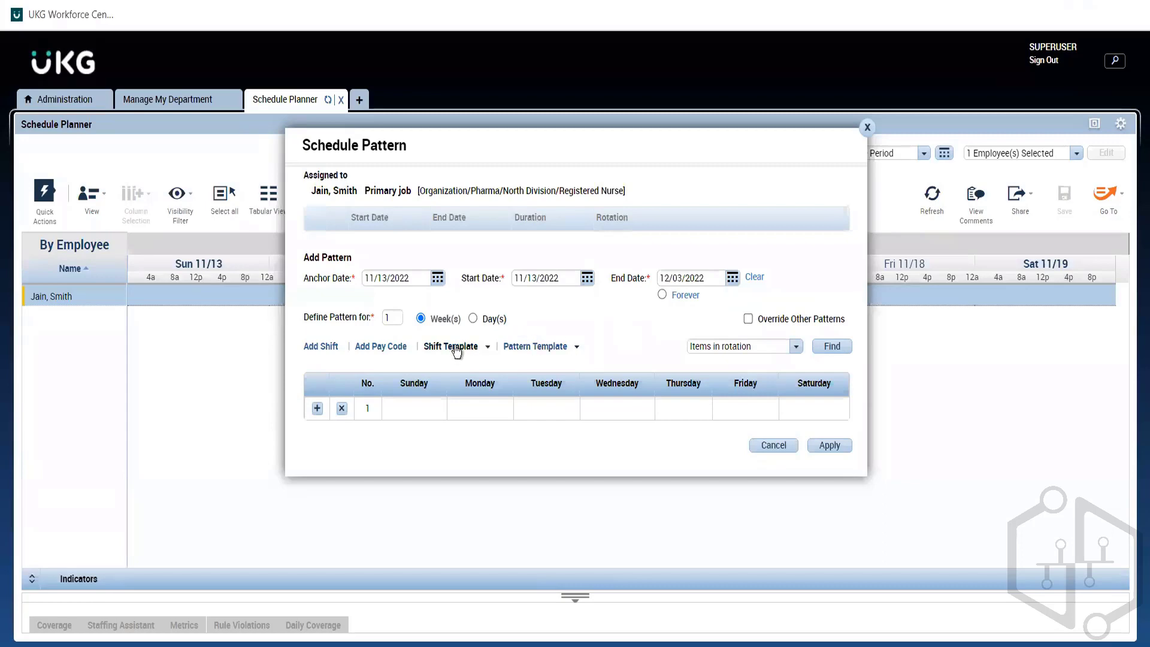
Step: Find the pattern template M-Th_8a-430p Fri 6a-11a and insert it into the one-week rotation
{"action": "left_click", "coordinate": [561, 351]}
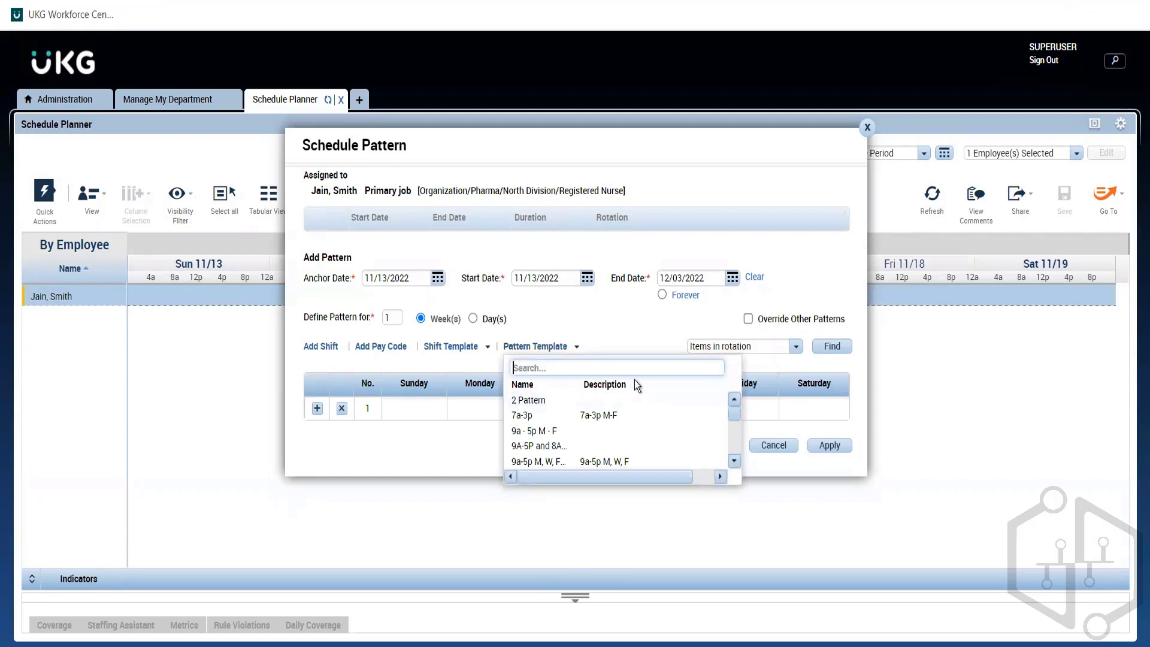
{"action": "type", "text": "M-Th_8a-430p Fri 6a-11a"}
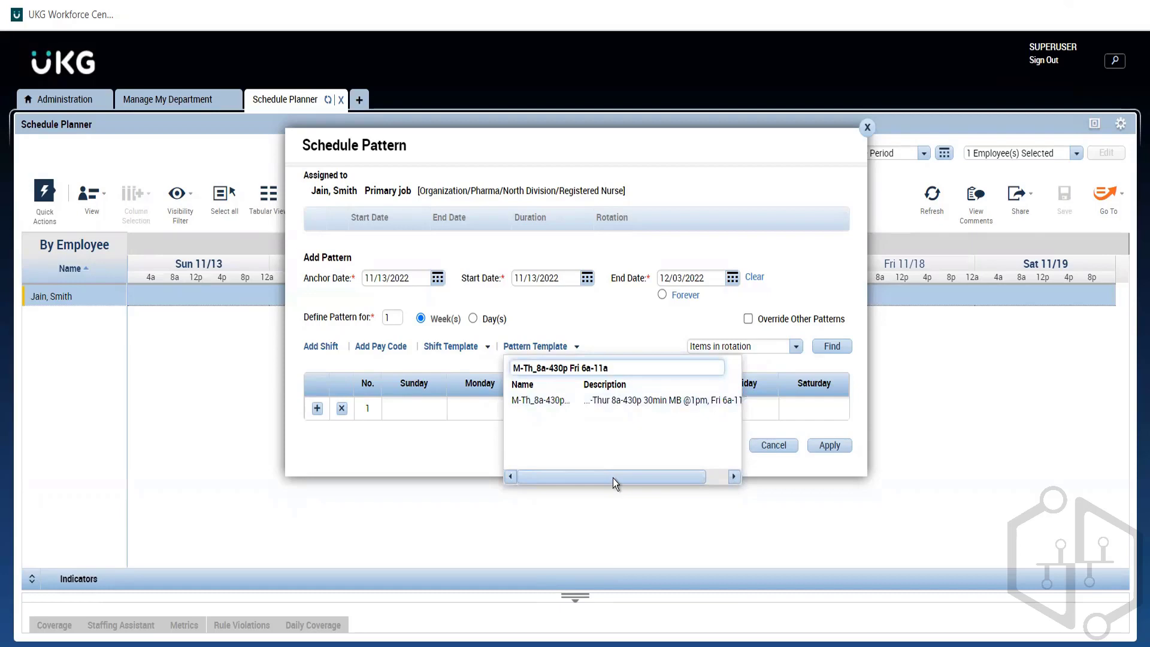
{"action": "left_click_drag", "start_coordinate": [613, 477], "coordinate": [634, 478]}
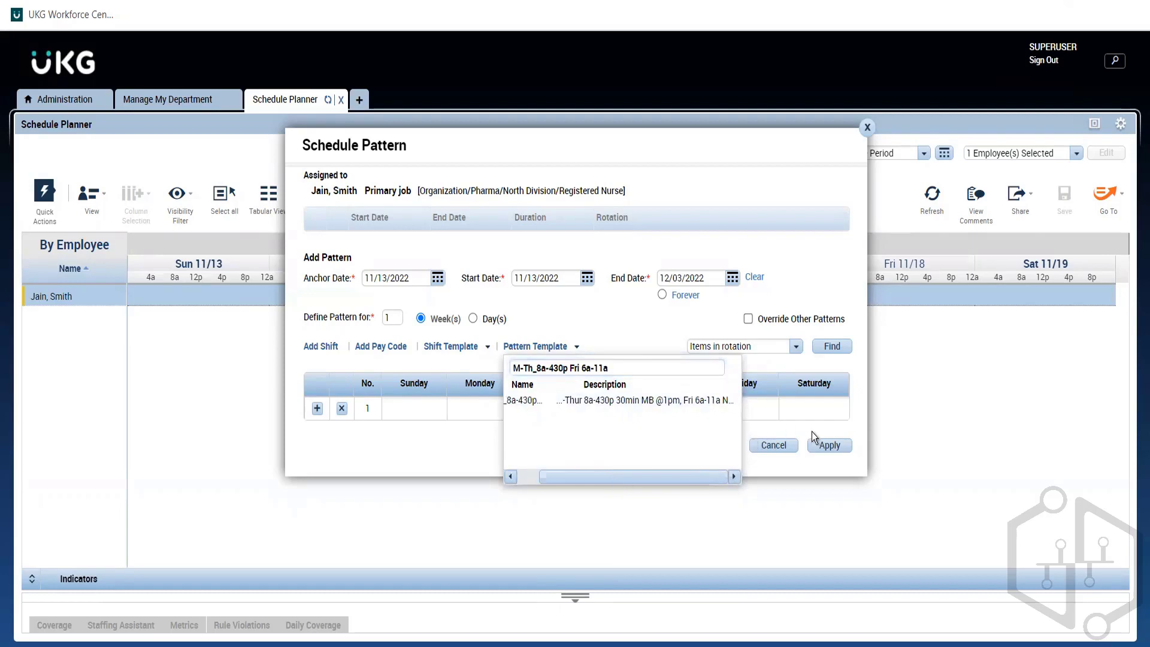
{"action": "left_click", "coordinate": [591, 400]}
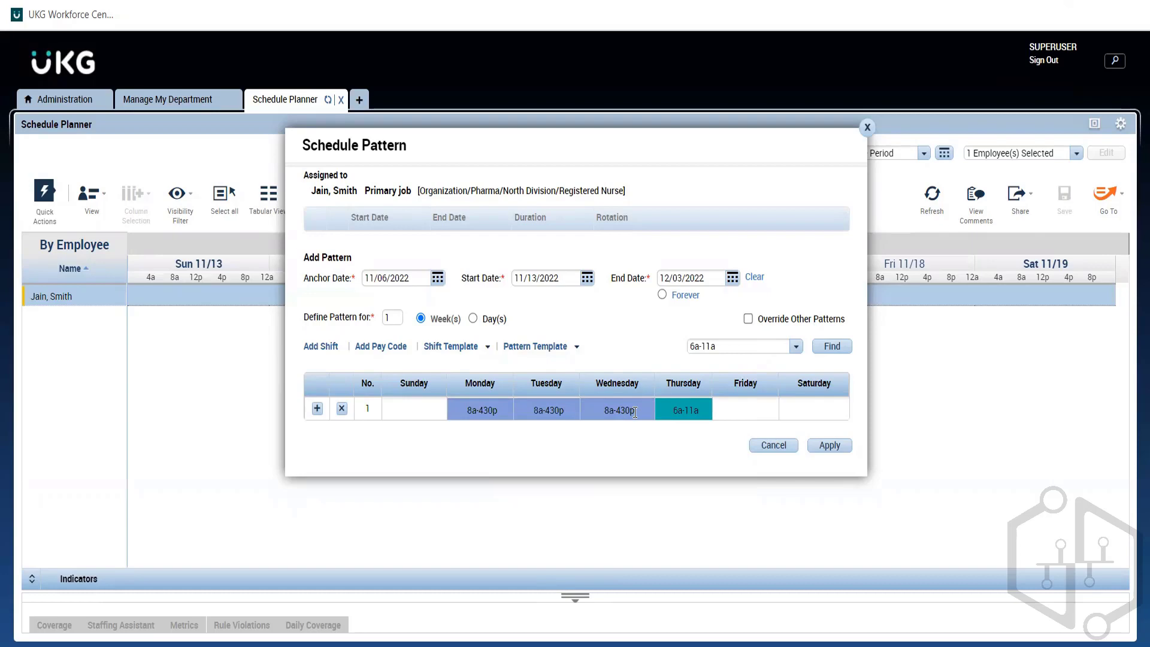
Step: Set the new pattern to override other patterns, apply it and accept the schedule pattern assignment
{"action": "left_click", "coordinate": [748, 318]}
{"action": "left_click", "coordinate": [817, 449]}
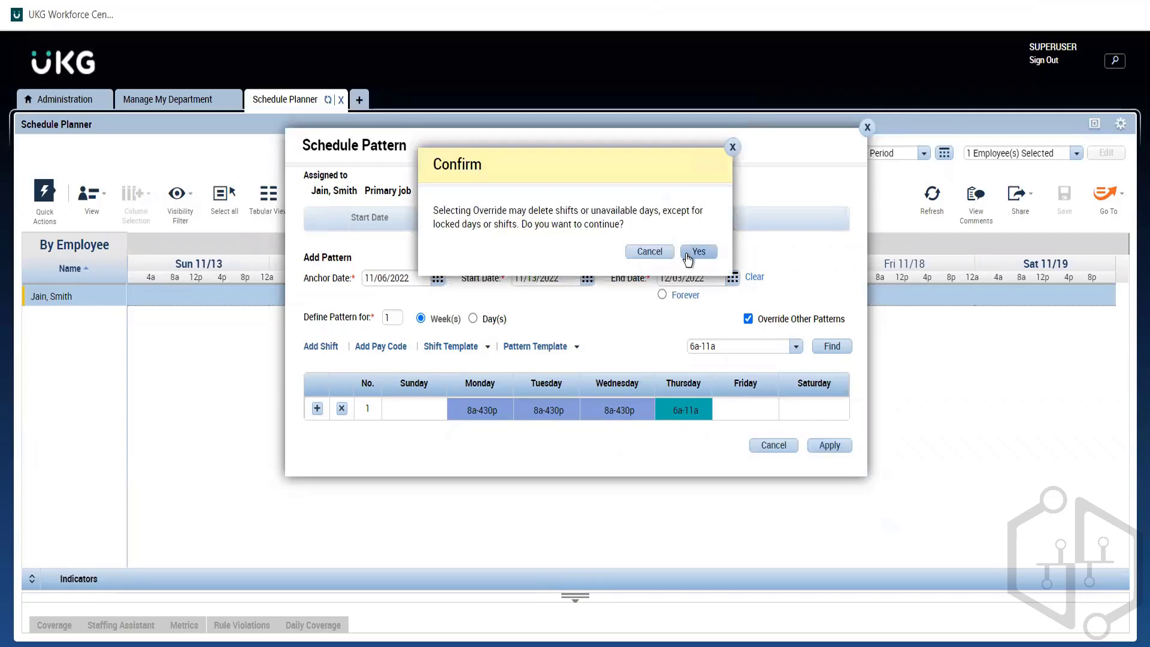
{"action": "left_click", "coordinate": [698, 251]}
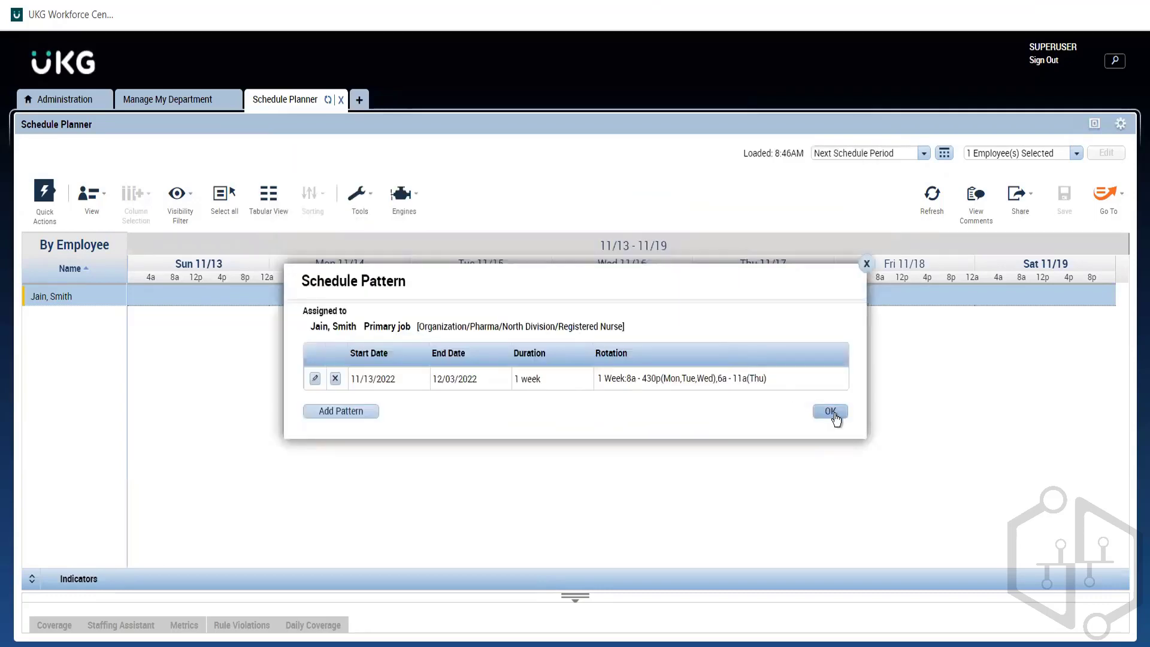
{"action": "left_click", "coordinate": [831, 412]}
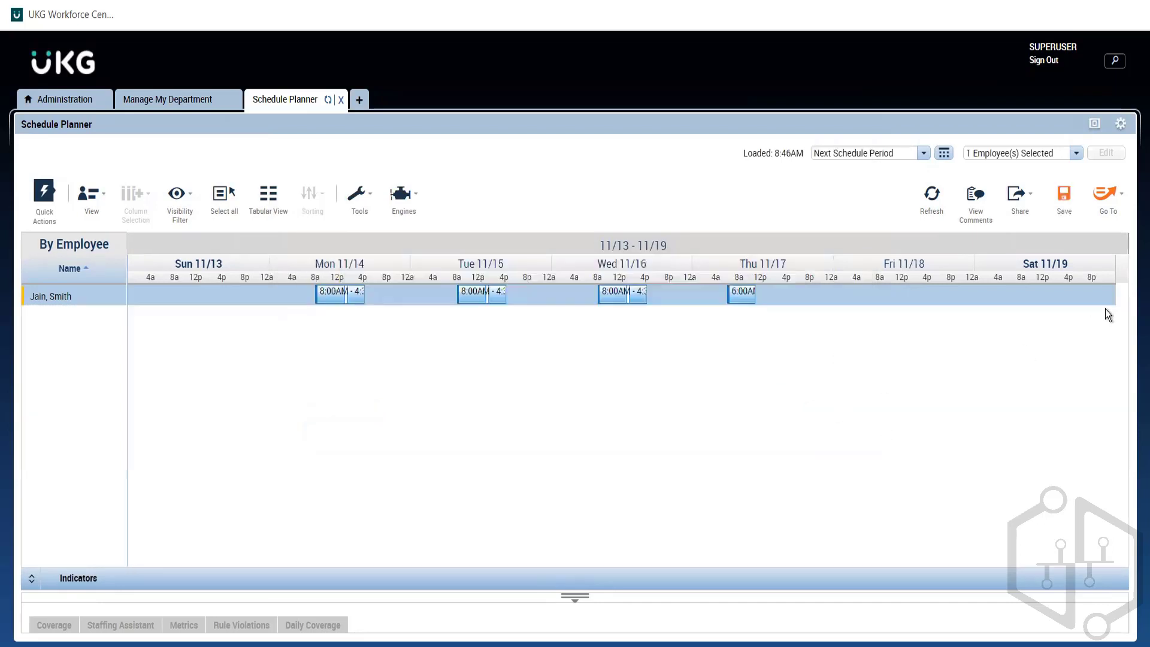
Step: Save the schedule with the assigned pattern and refresh the planner
{"action": "left_click", "coordinate": [1064, 198]}
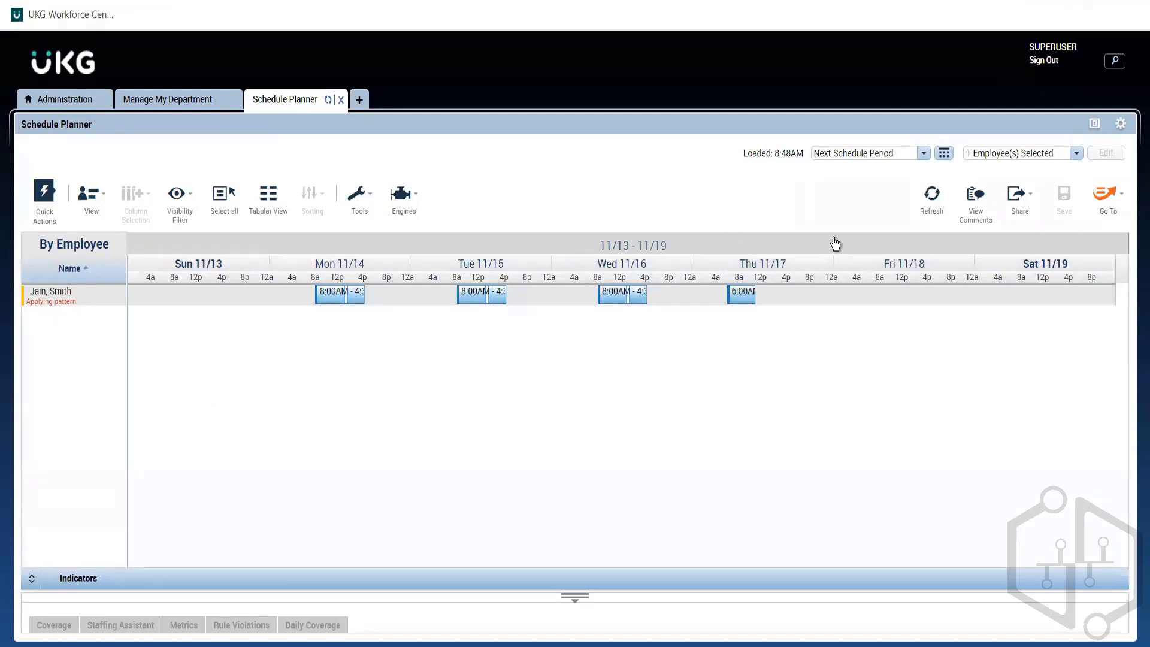
{"action": "left_click", "coordinate": [924, 211]}
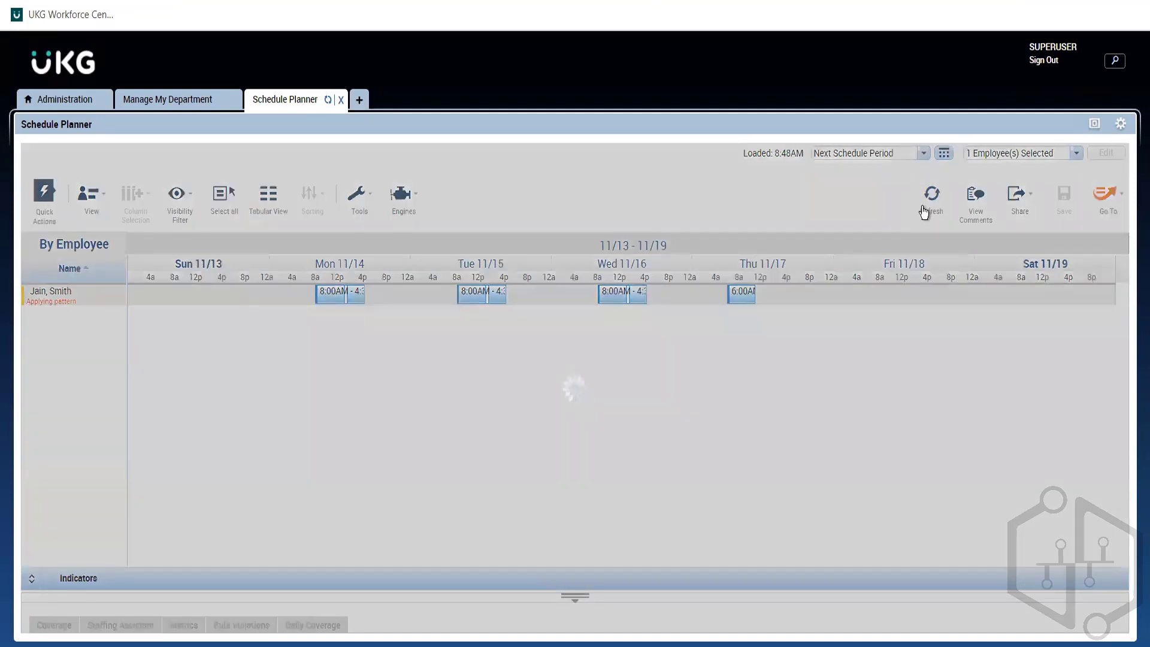
{"action": "left_click", "coordinate": [923, 211]}
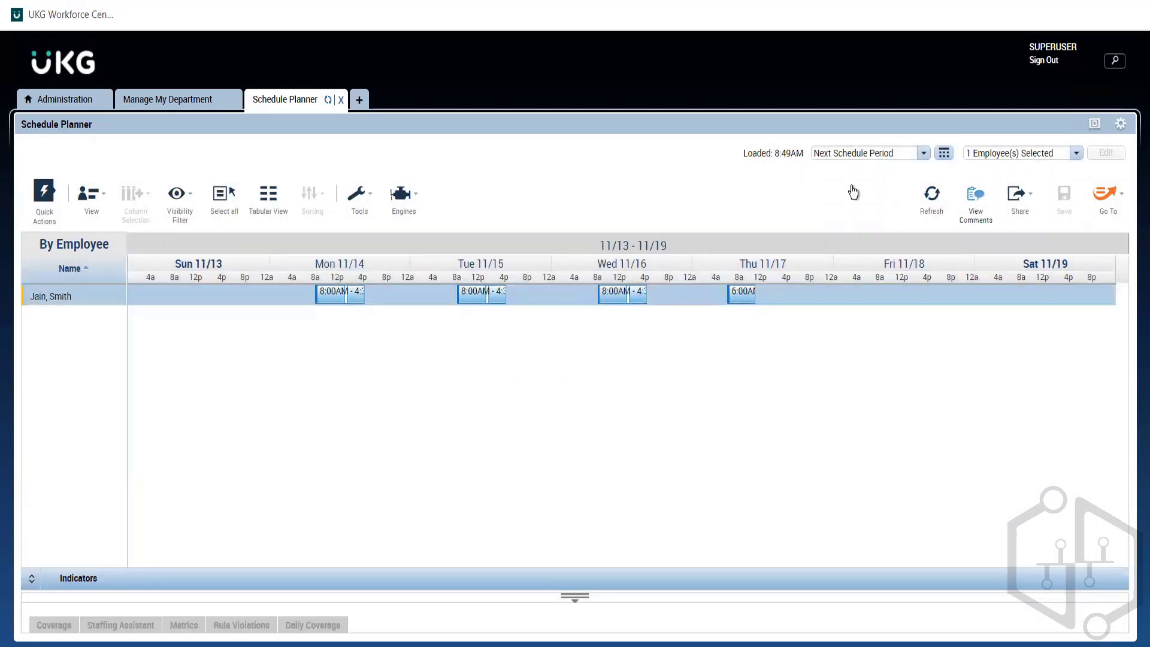
Step: Set the planner's date range to 11/13/2022 - 12/03/2022 and review the employee's shifts in the weeks of 11/20 and 11/27
{"action": "left_click", "coordinate": [902, 157]}
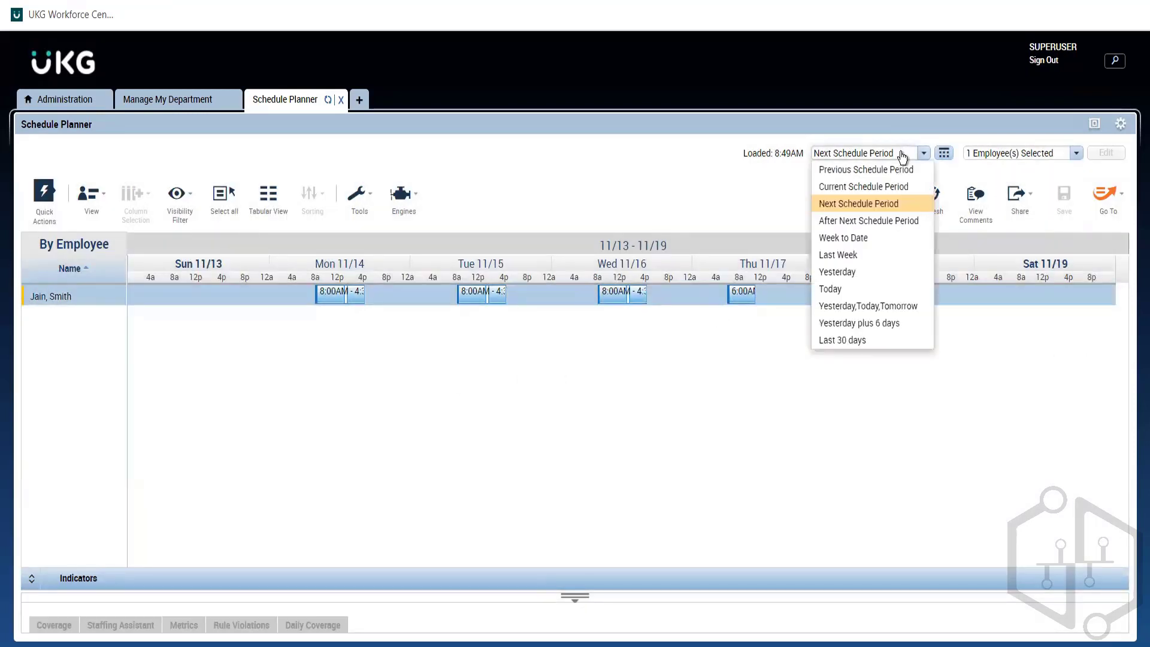
{"action": "left_click", "coordinate": [944, 154]}
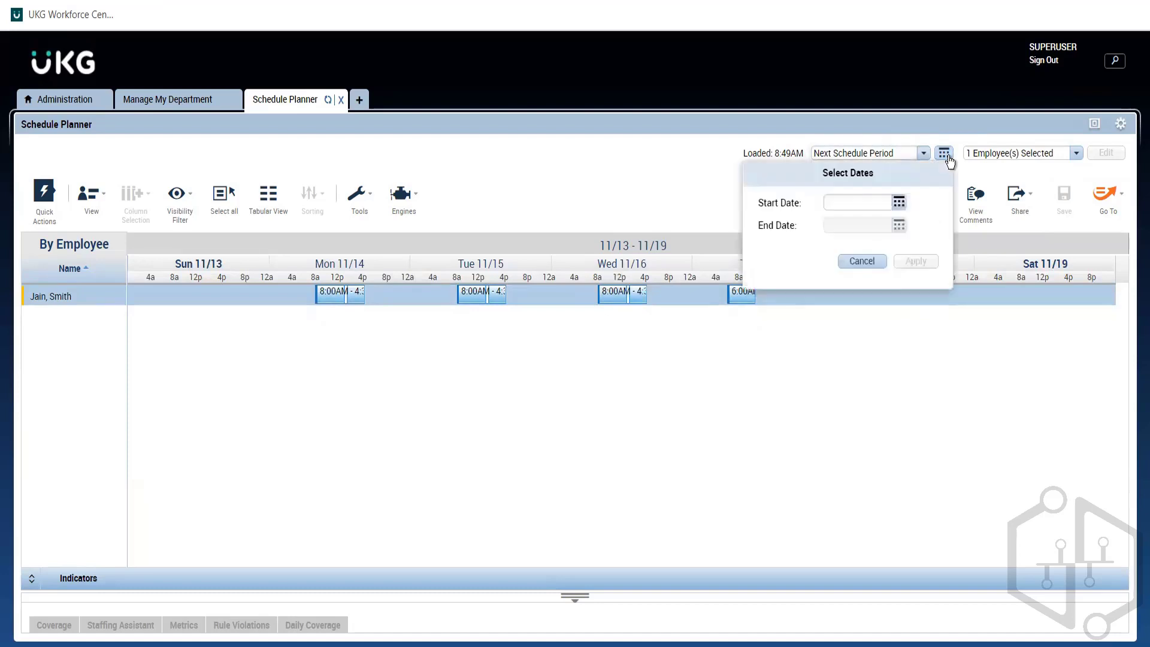
{"action": "left_click", "coordinate": [899, 202]}
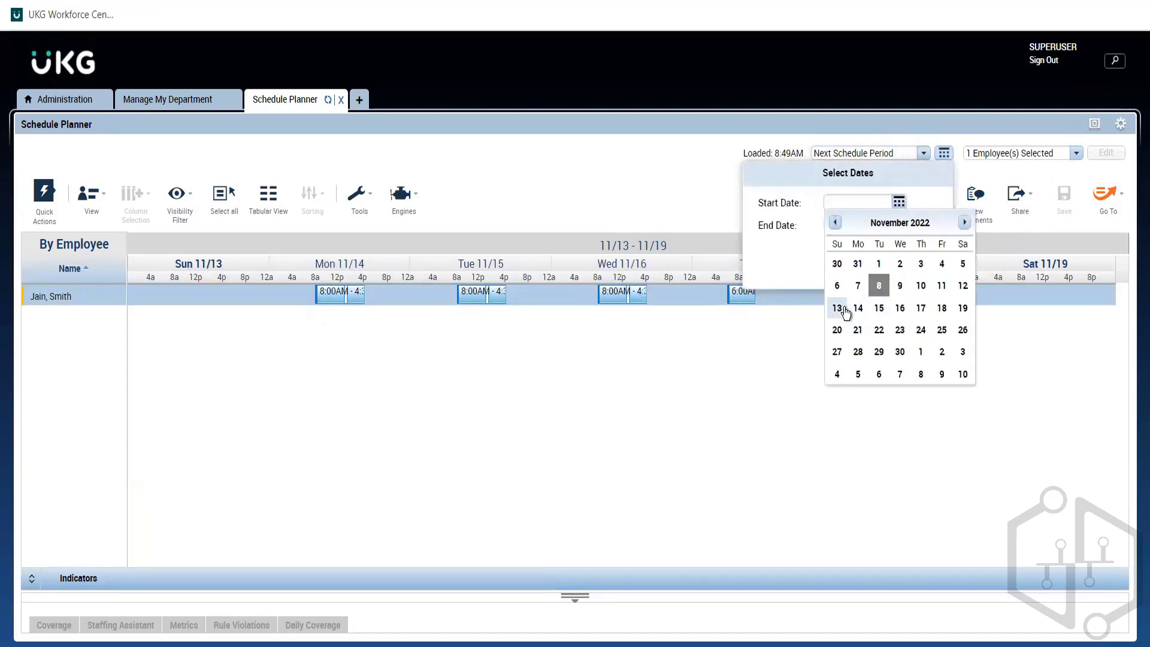
{"action": "left_click", "coordinate": [838, 306]}
{"action": "left_click", "coordinate": [899, 226]}
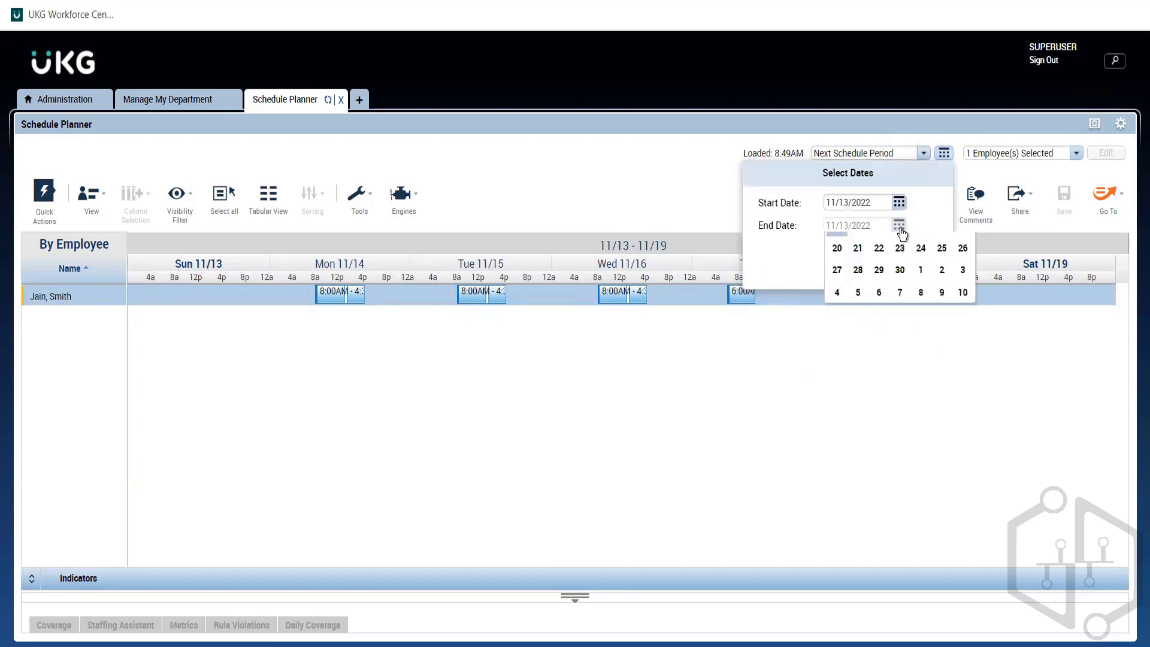
{"action": "left_click", "coordinate": [961, 375]}
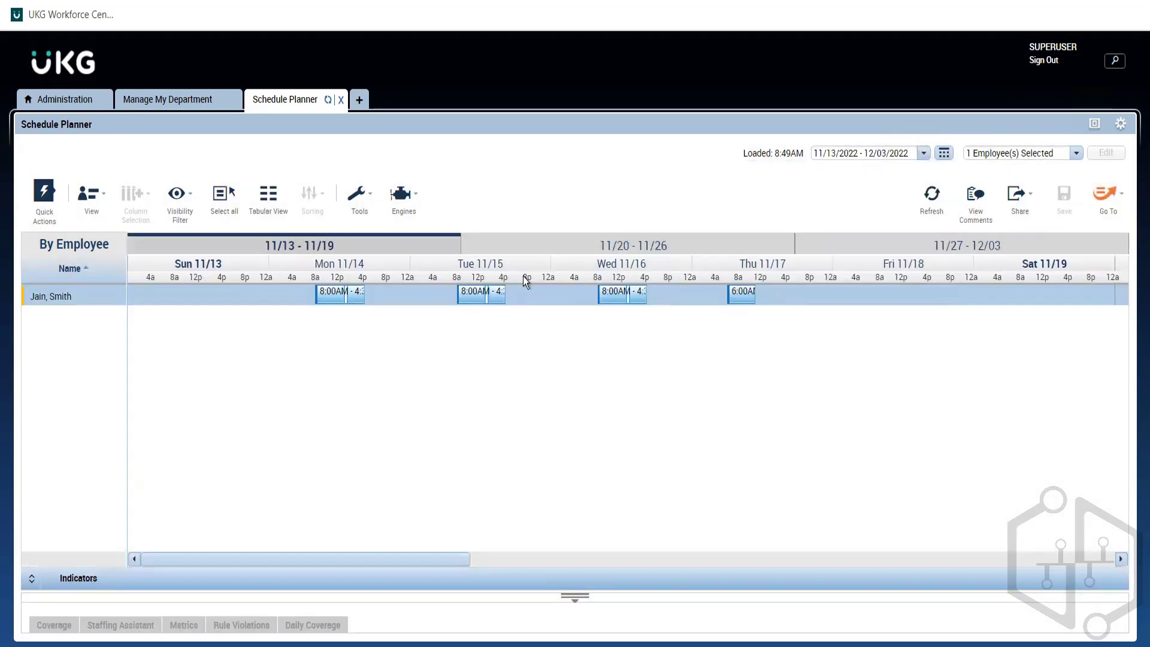
{"action": "left_click", "coordinate": [579, 251]}
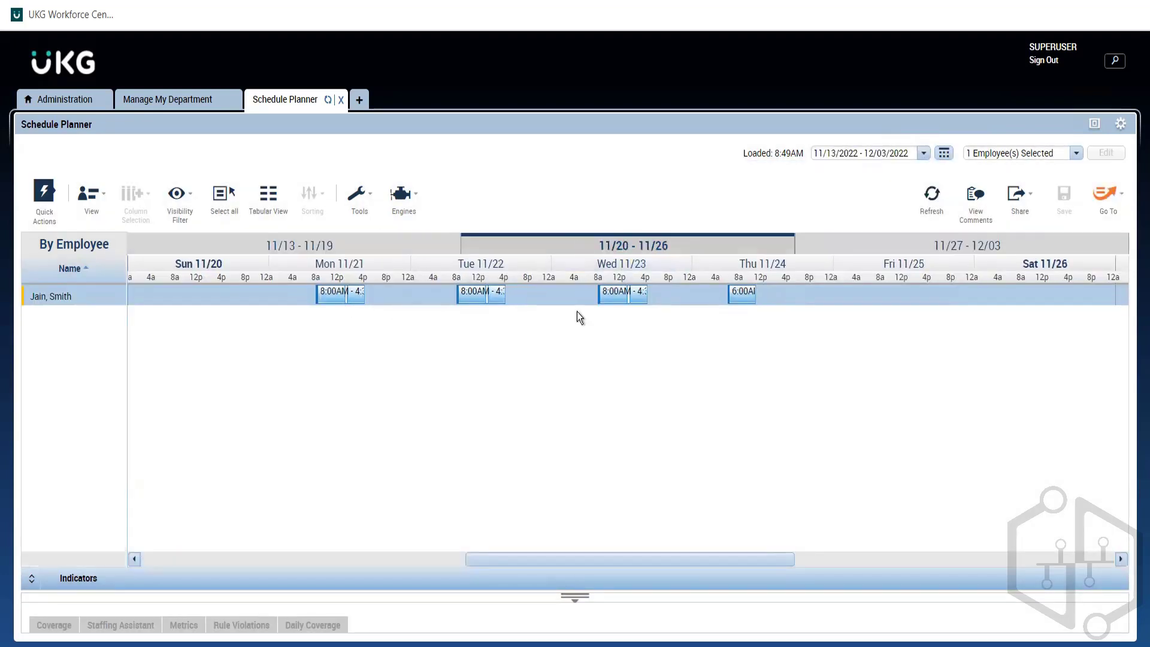
{"action": "left_click", "coordinate": [922, 251]}
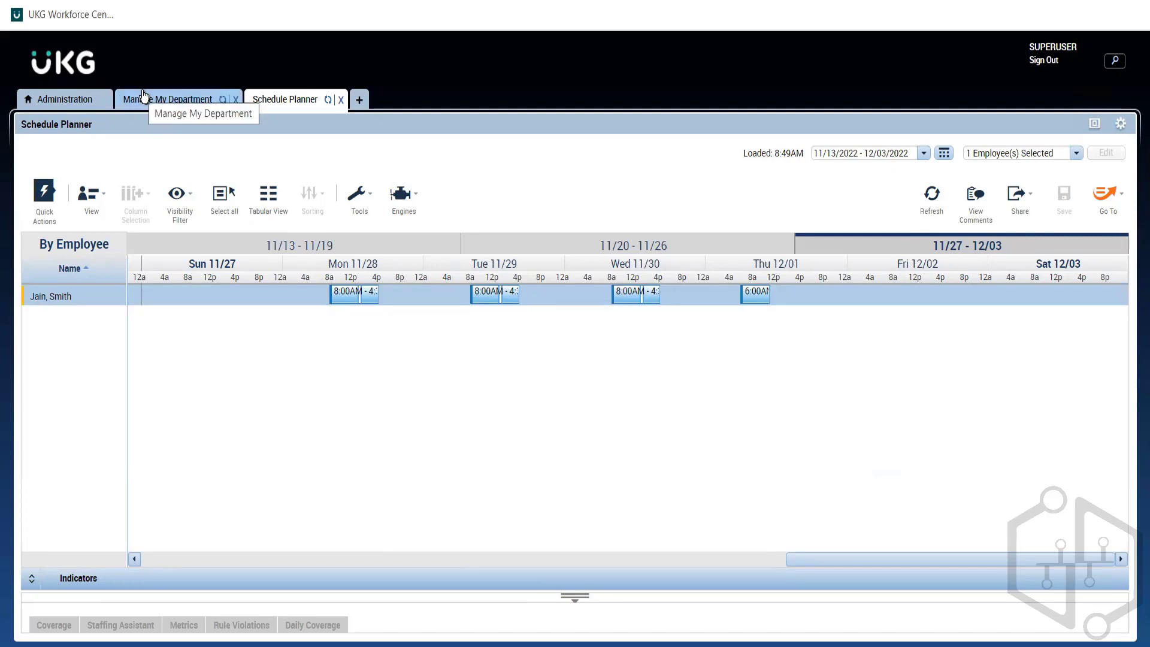
Step: Return to Administration, maximize the Setup area and go from Pattern Templates back to the main Setup overview
{"action": "left_click", "coordinate": [60, 102]}
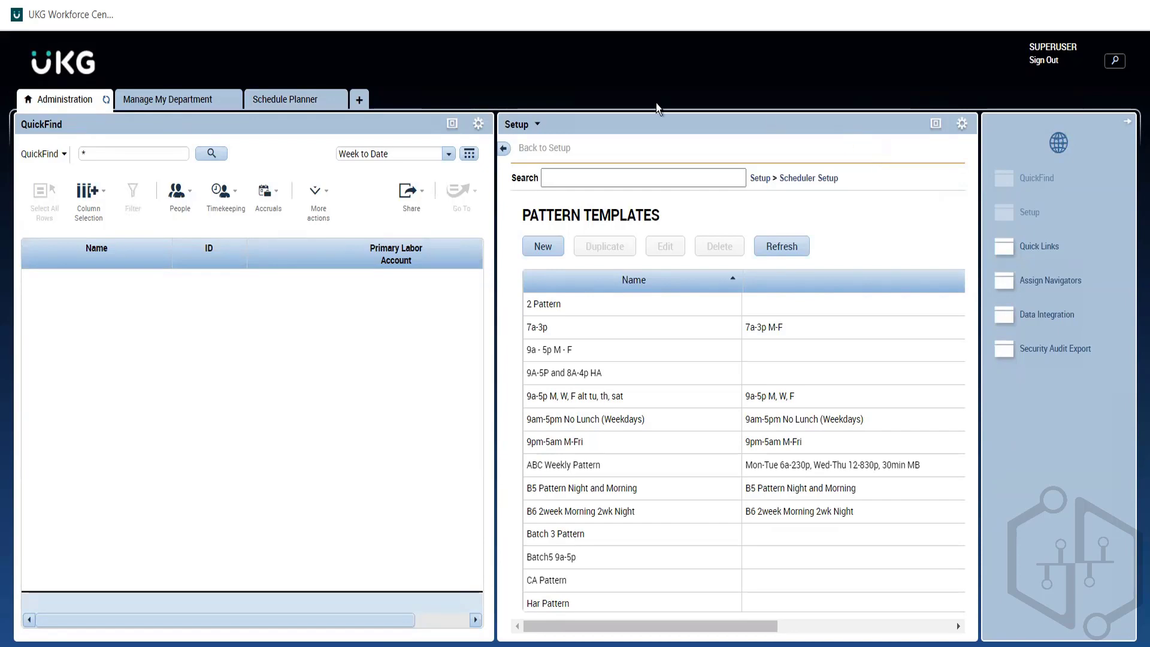
{"action": "left_click", "coordinate": [935, 124]}
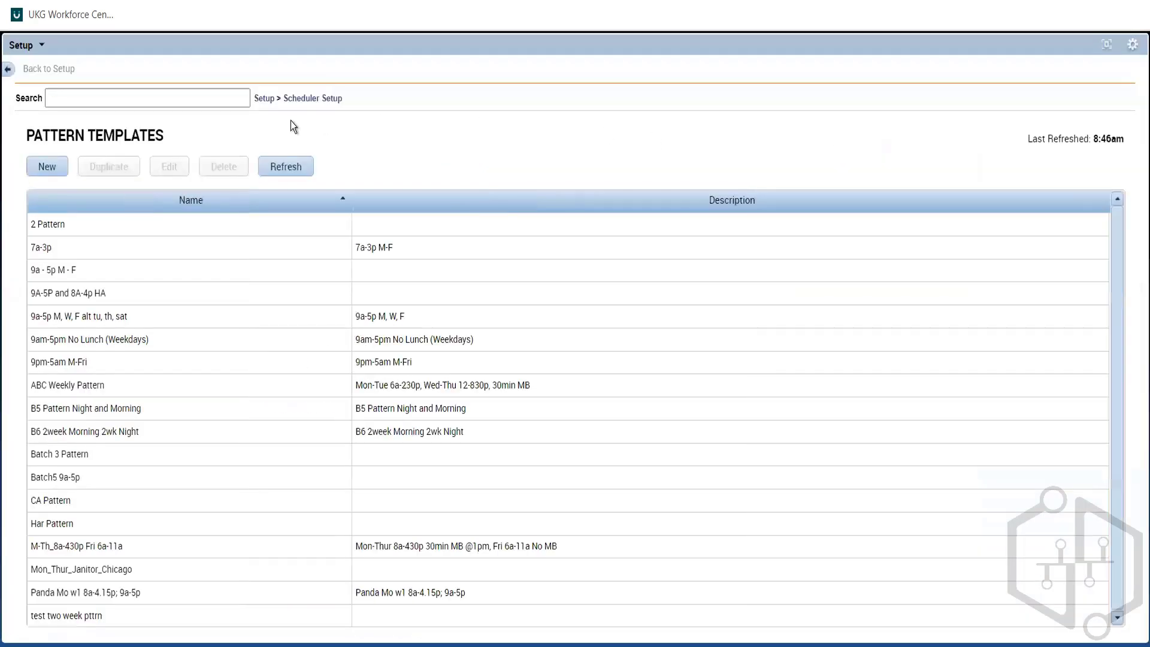
{"action": "left_click", "coordinate": [264, 98]}
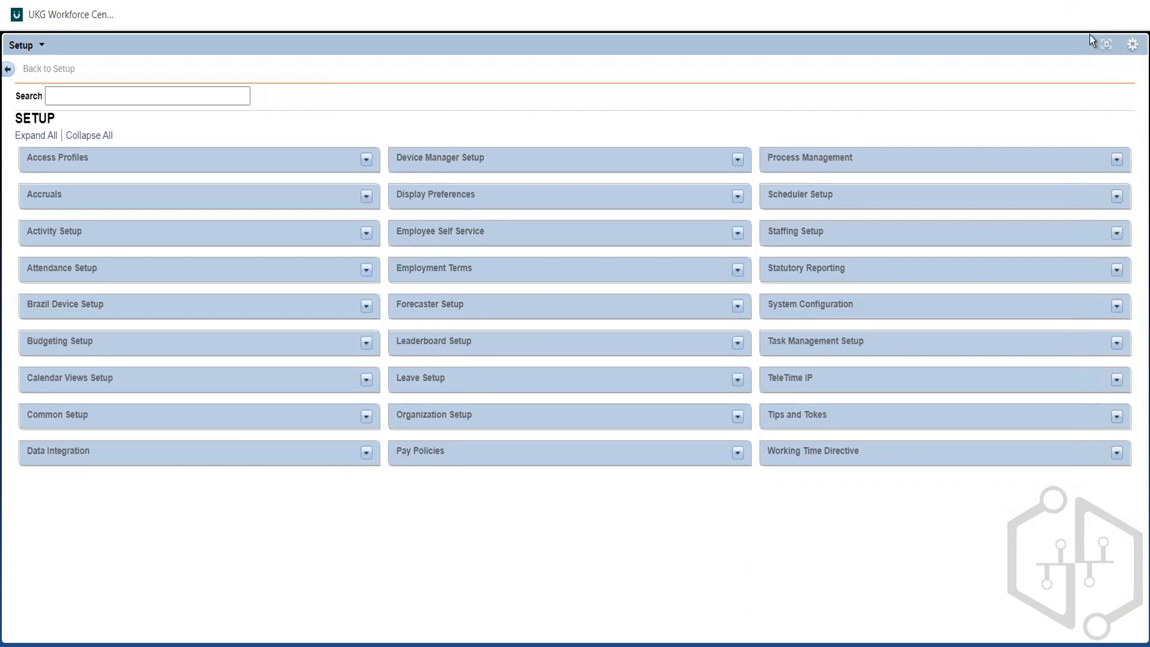
{"action": "left_click", "coordinate": [1105, 45]}
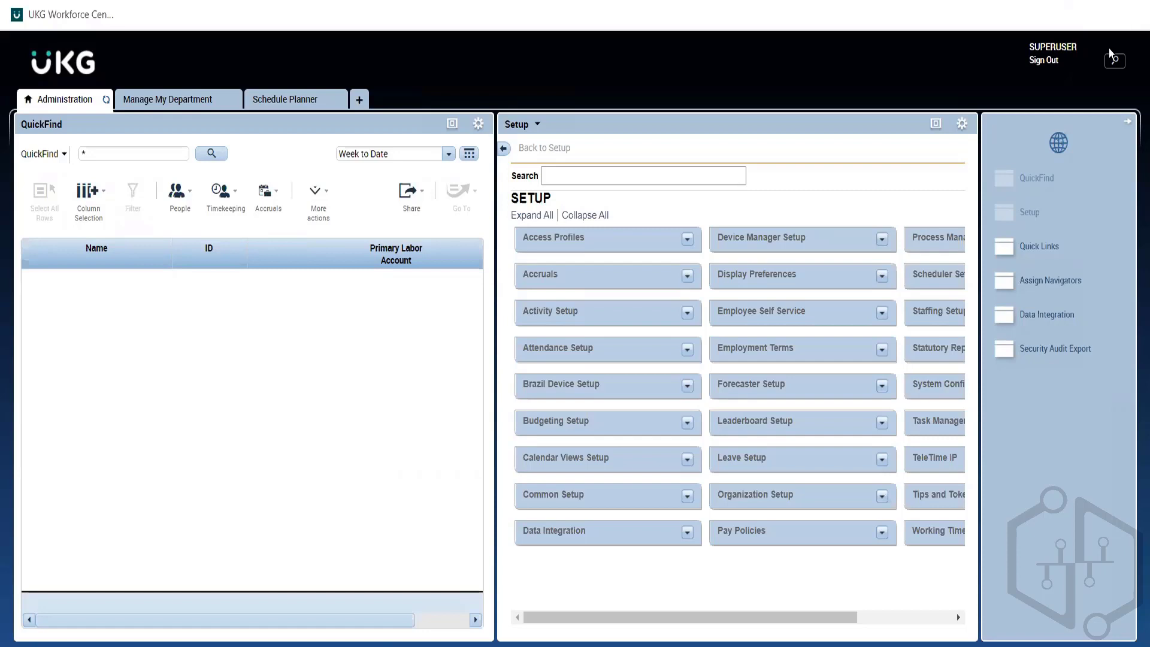
{"action": "left_click", "coordinate": [936, 124]}
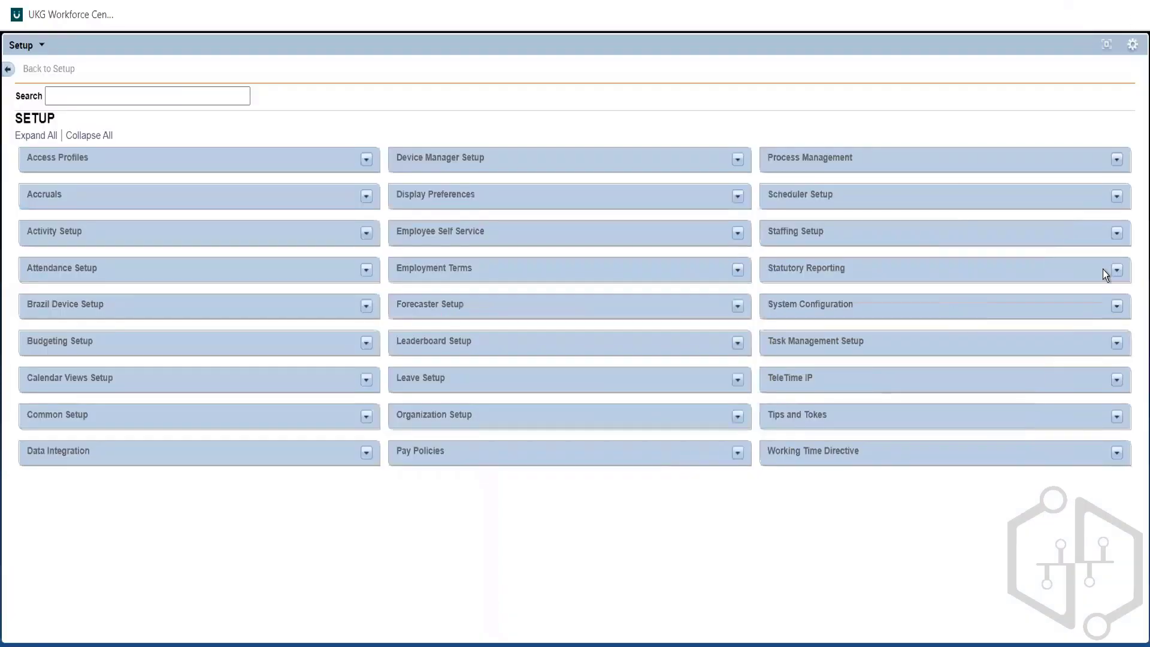
{"action": "left_click", "coordinate": [1105, 46]}
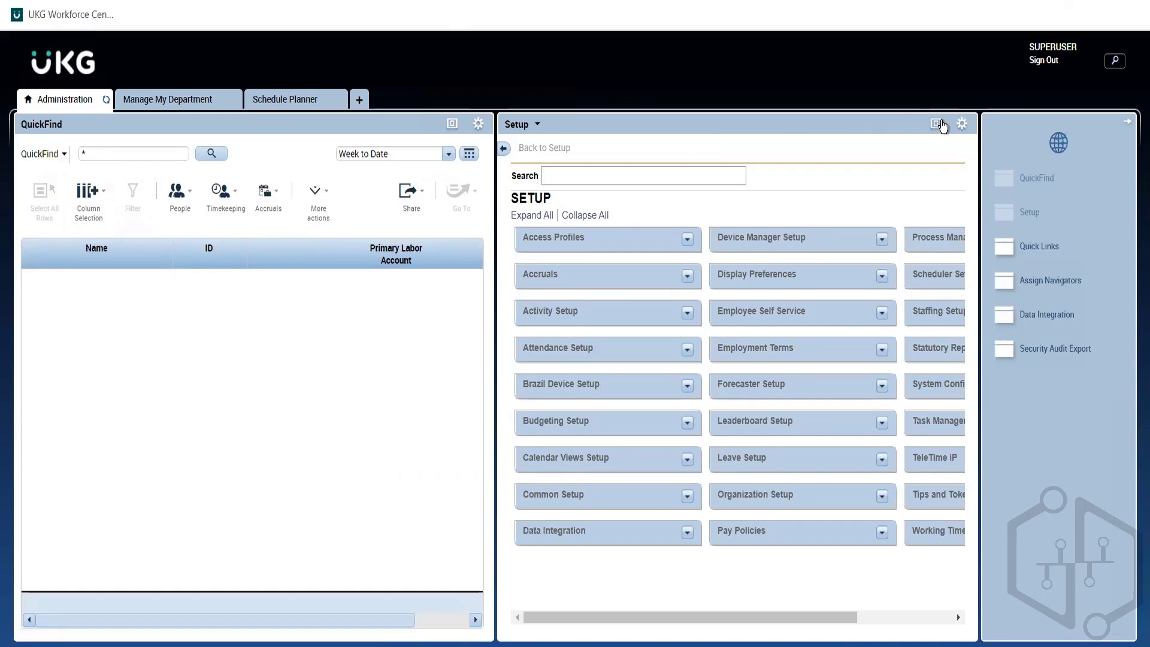
{"action": "left_click", "coordinate": [936, 123]}
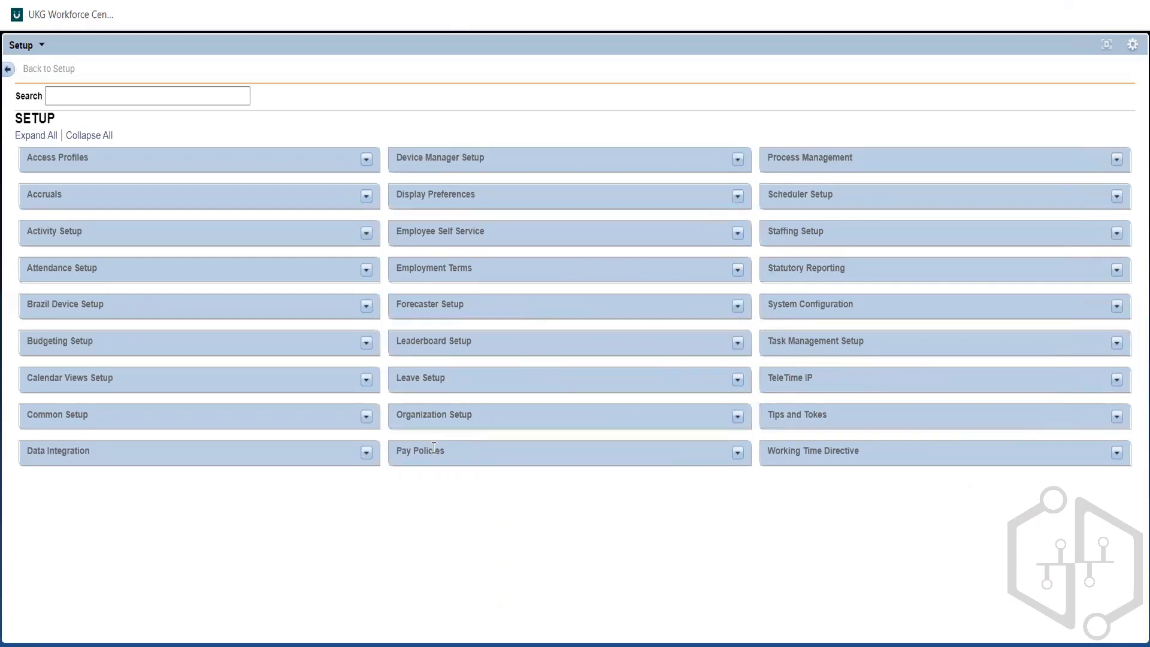
Step: Examine the setup items under Pay Policies and Accruals, collapsing both categories again after viewing
{"action": "left_click", "coordinate": [734, 454]}
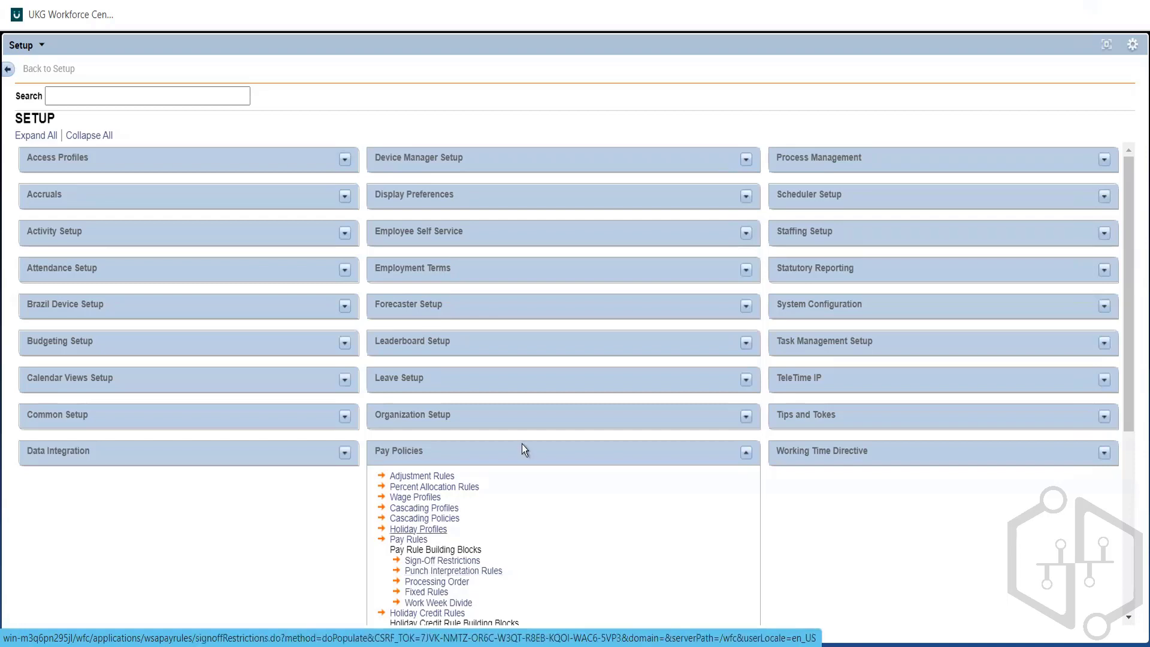
{"action": "left_click", "coordinate": [746, 453]}
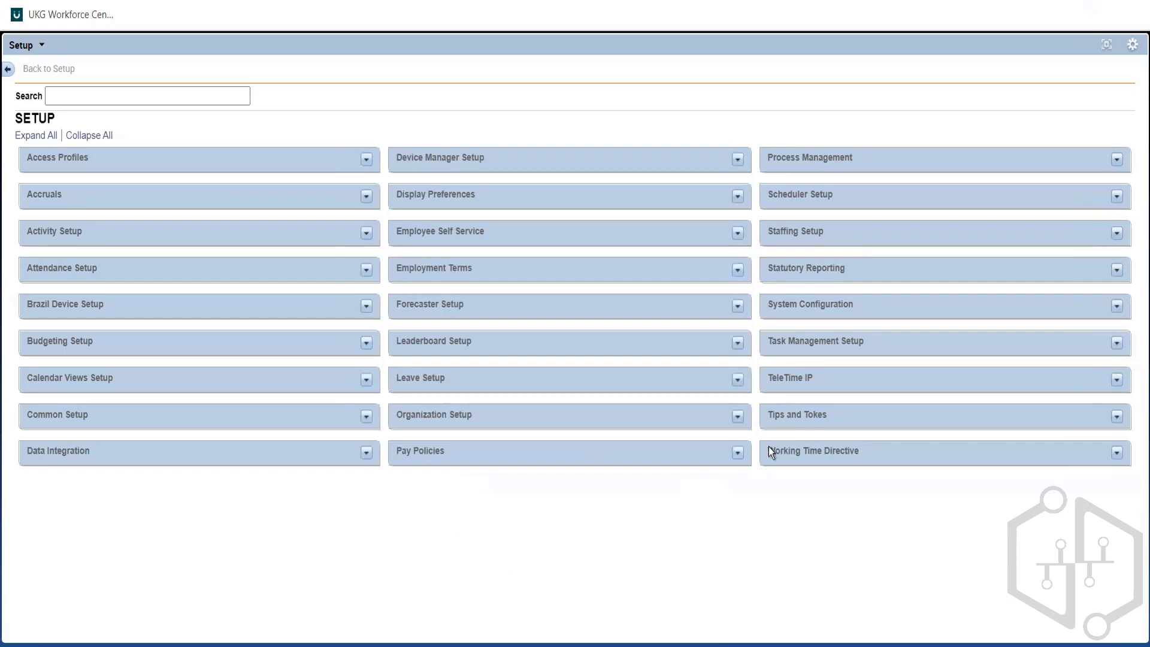
{"action": "left_click", "coordinate": [738, 454]}
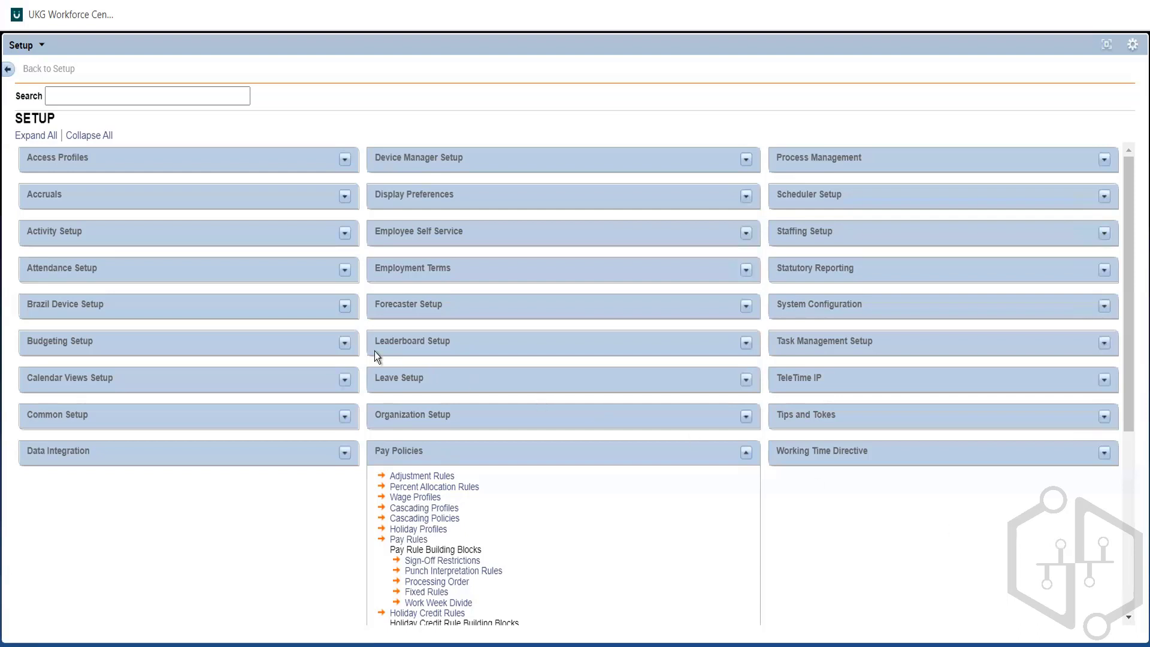
{"action": "left_click", "coordinate": [344, 196]}
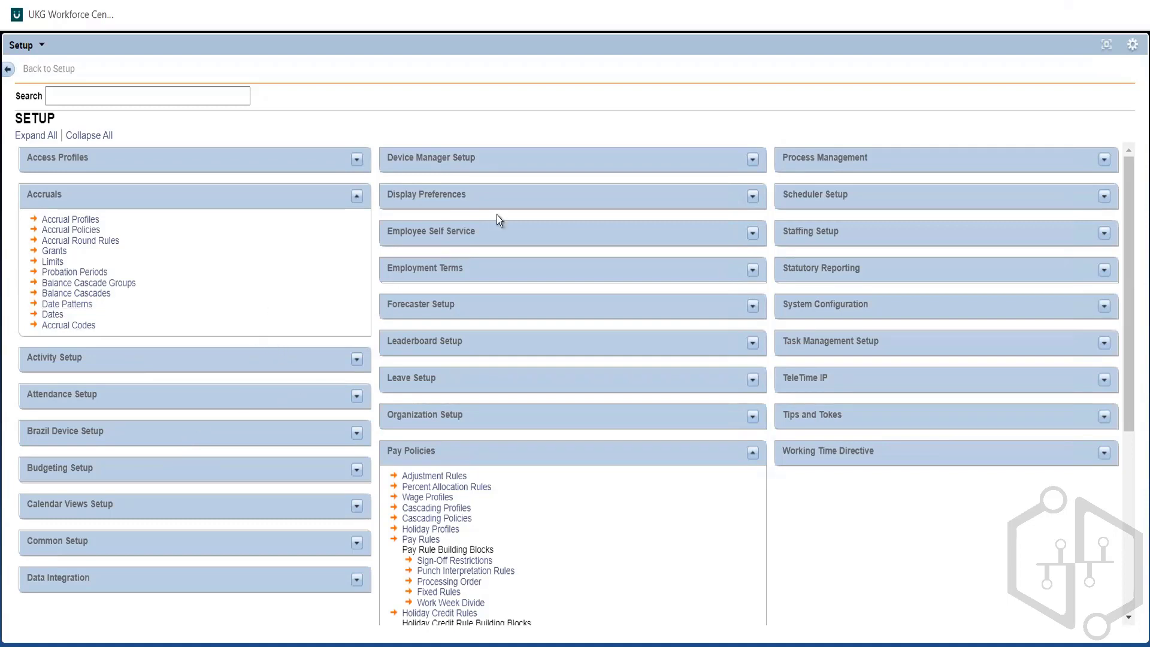
{"action": "left_click", "coordinate": [355, 198]}
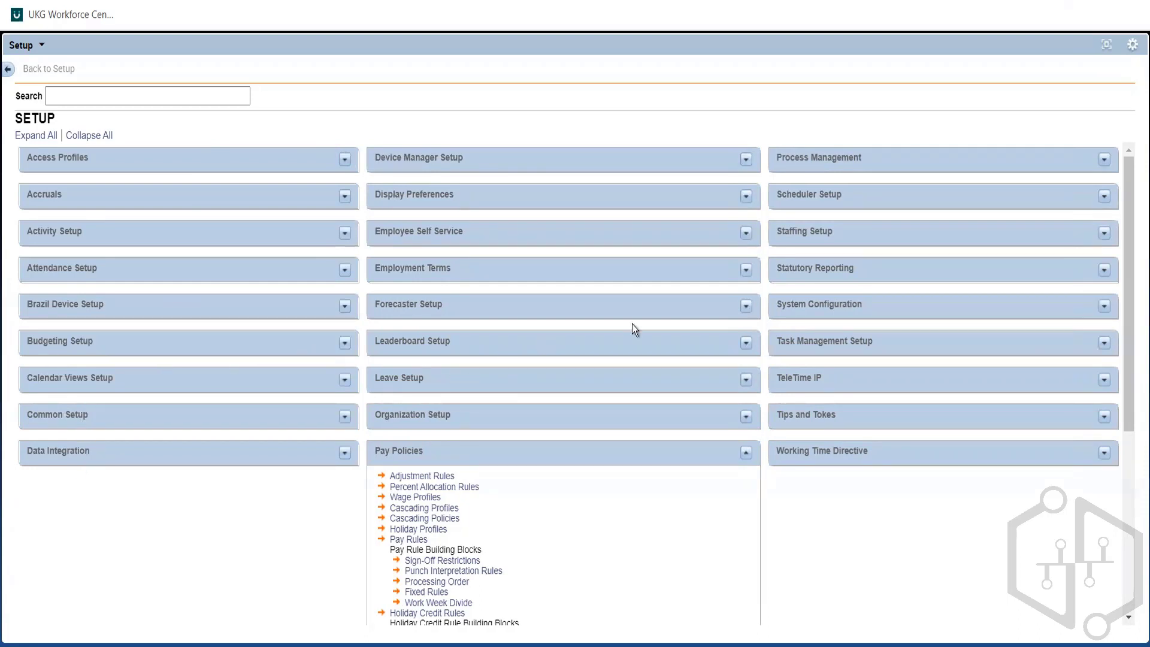
{"action": "left_click", "coordinate": [748, 450]}
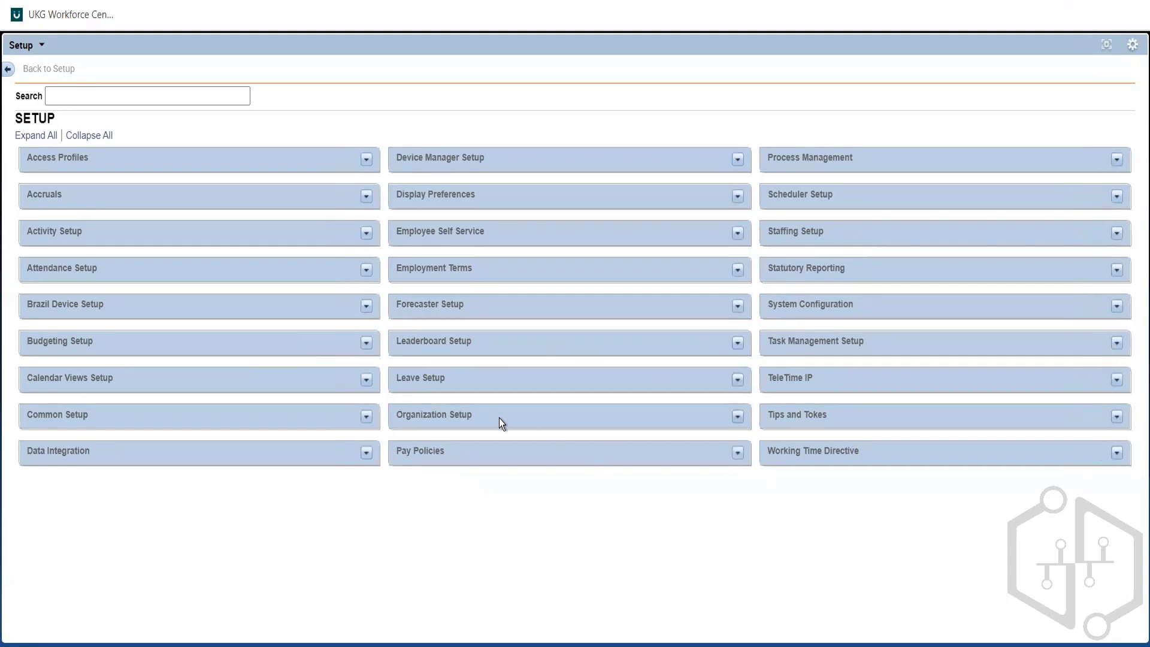
{"action": "double_click", "coordinate": [814, 301]}
{"action": "left_click", "coordinate": [364, 204]}
{"action": "left_click", "coordinate": [364, 199]}
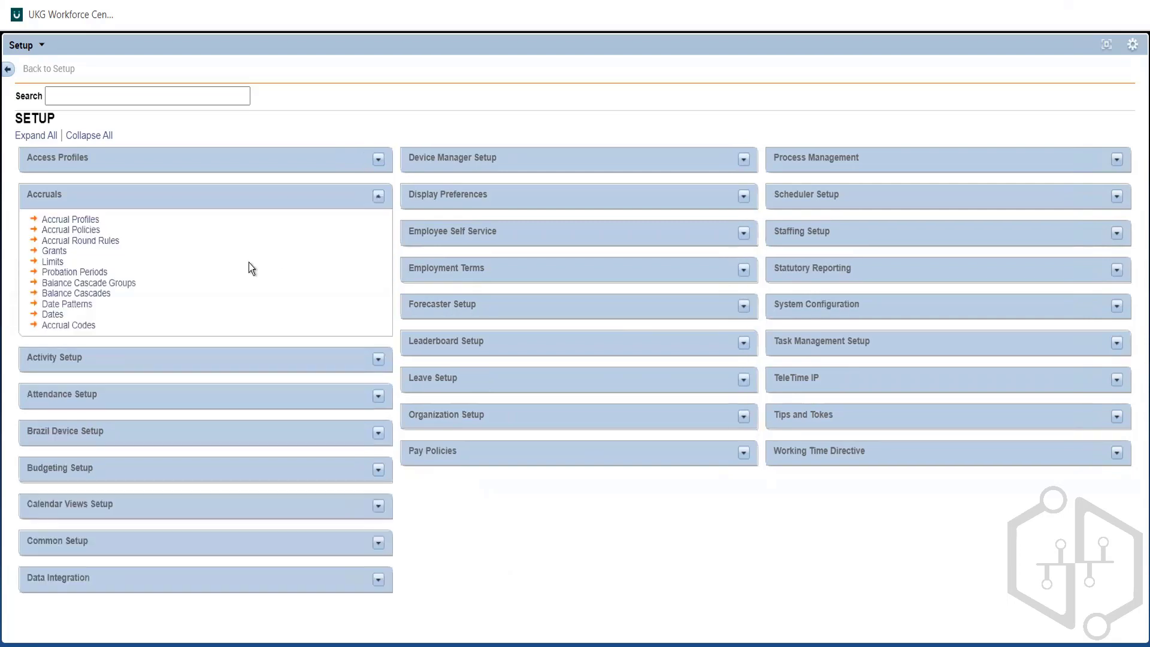
{"action": "left_click", "coordinate": [376, 201]}
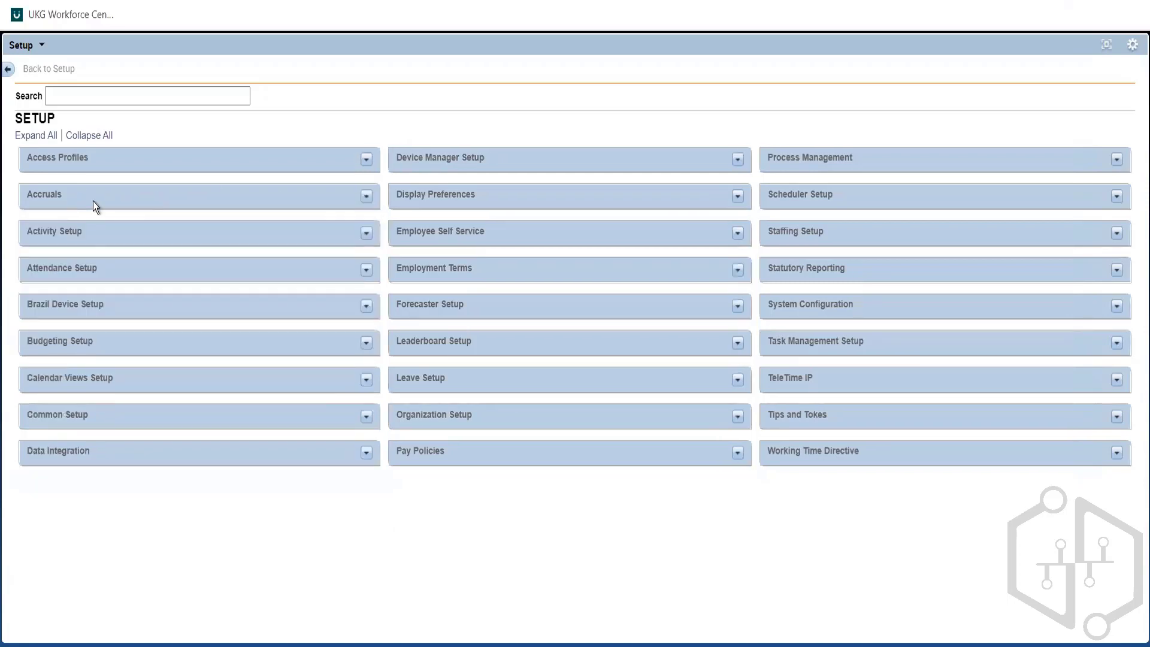
{"action": "left_click", "coordinate": [366, 195]}
{"action": "left_click", "coordinate": [378, 197]}
{"action": "left_click", "coordinate": [737, 452]}
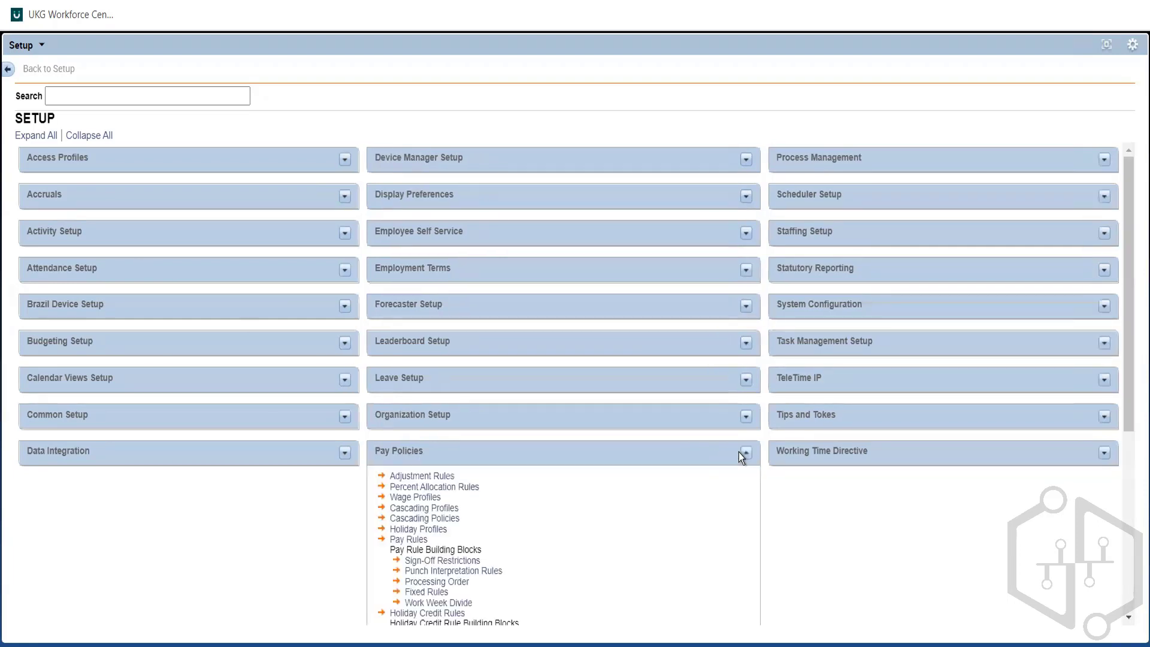
{"action": "left_click", "coordinate": [744, 453]}
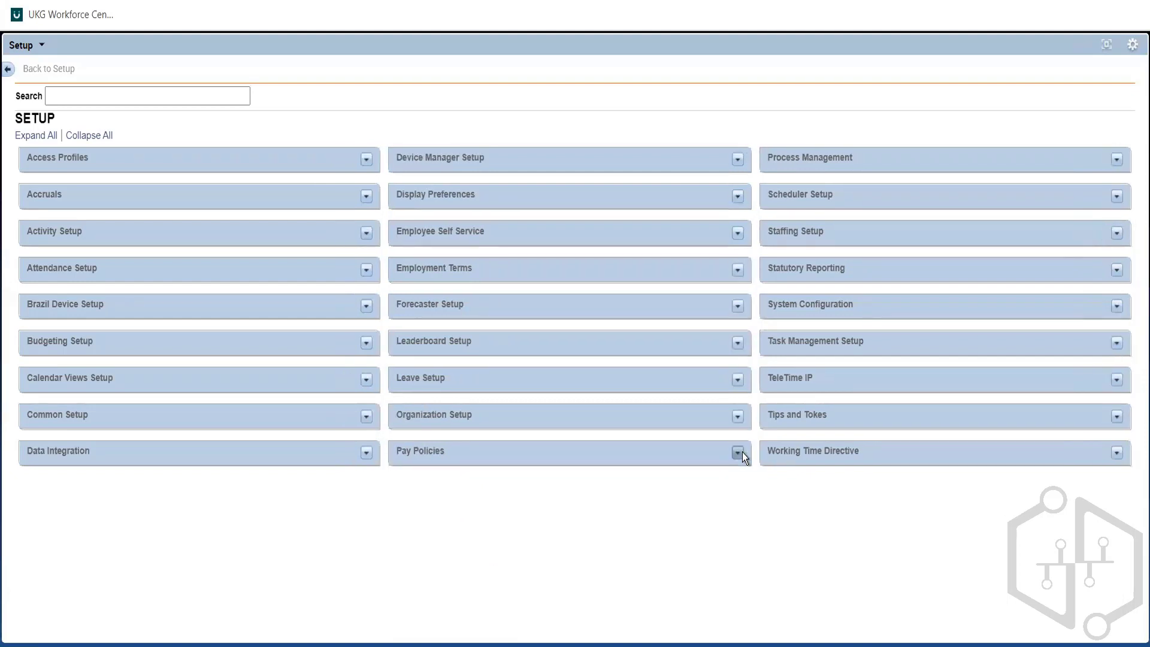